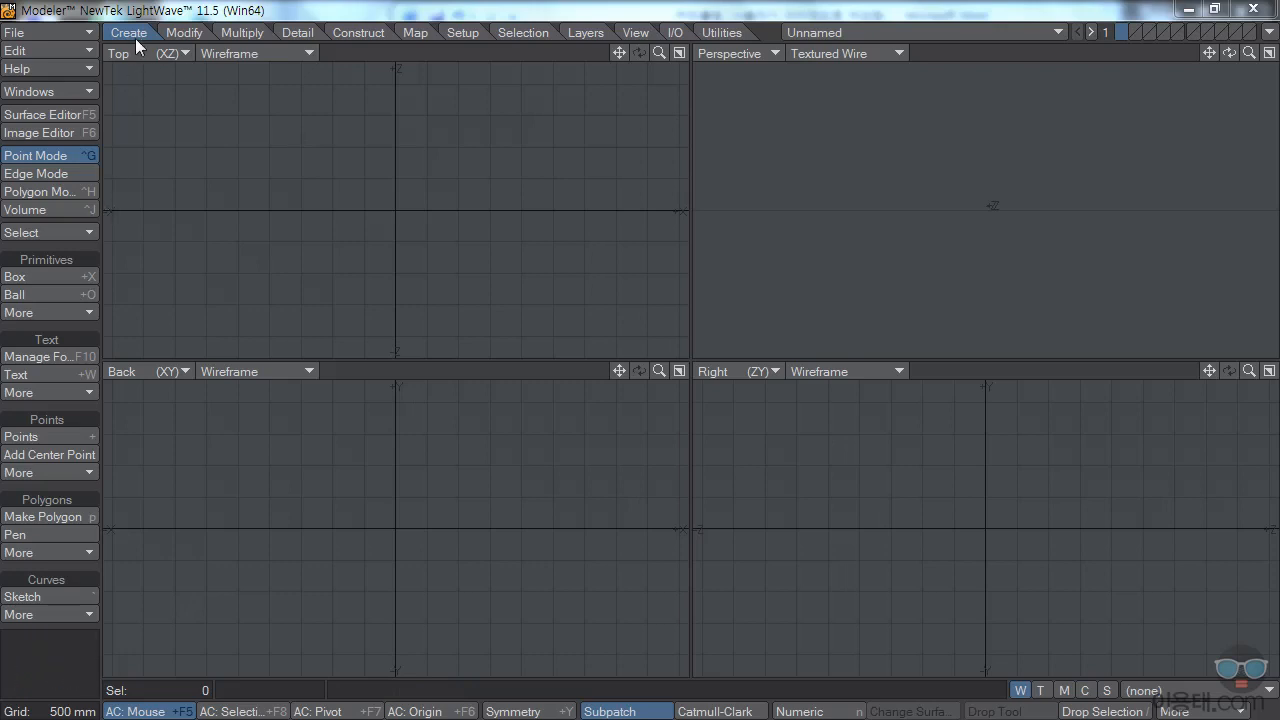
Create a roughly cubic box spanning the X axis to the positive X side of the origin
left_click(35, 279)
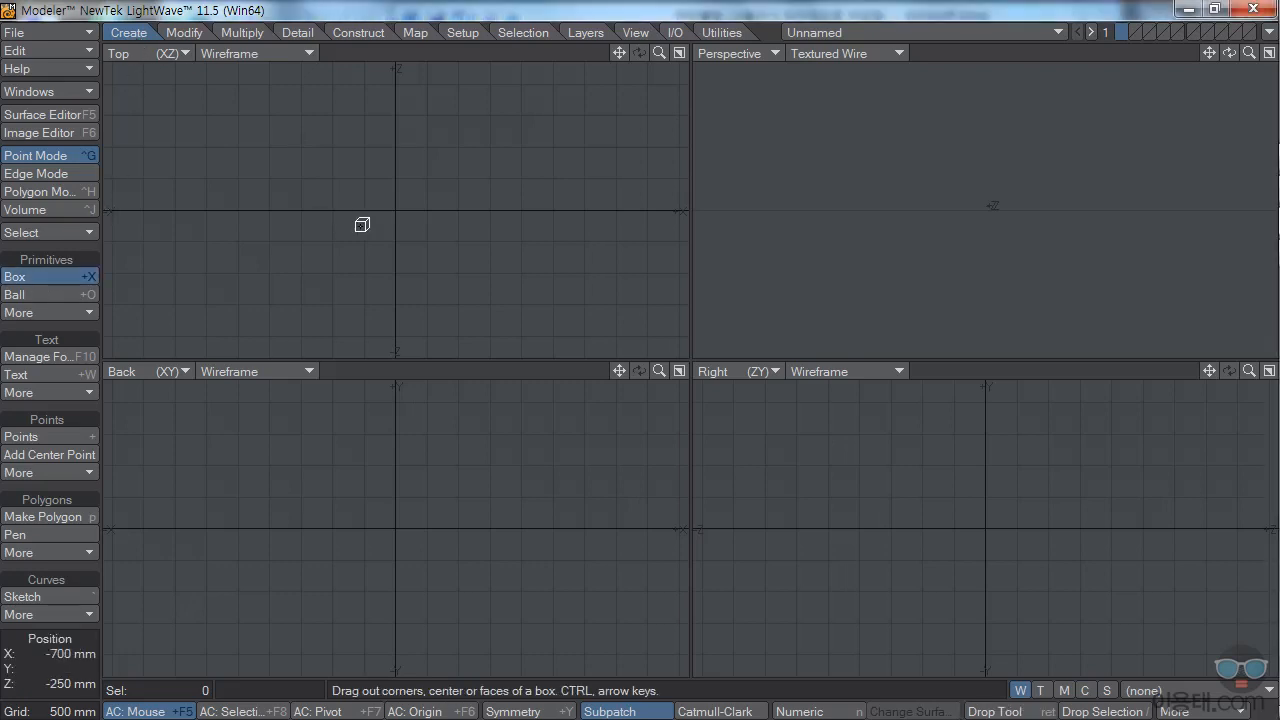
left_click_drag(421, 147, 567, 282)
left_click_drag(511, 460, 504, 575)
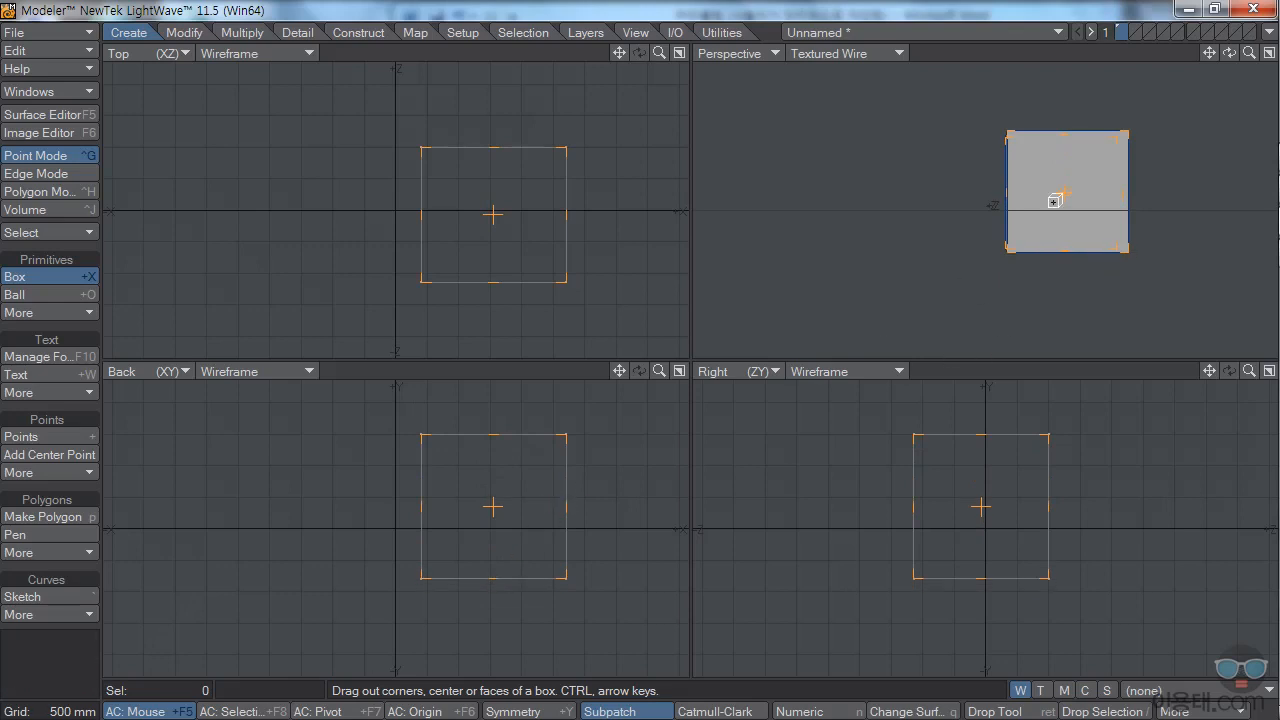
left_click_drag(1235, 56, 1196, 98)
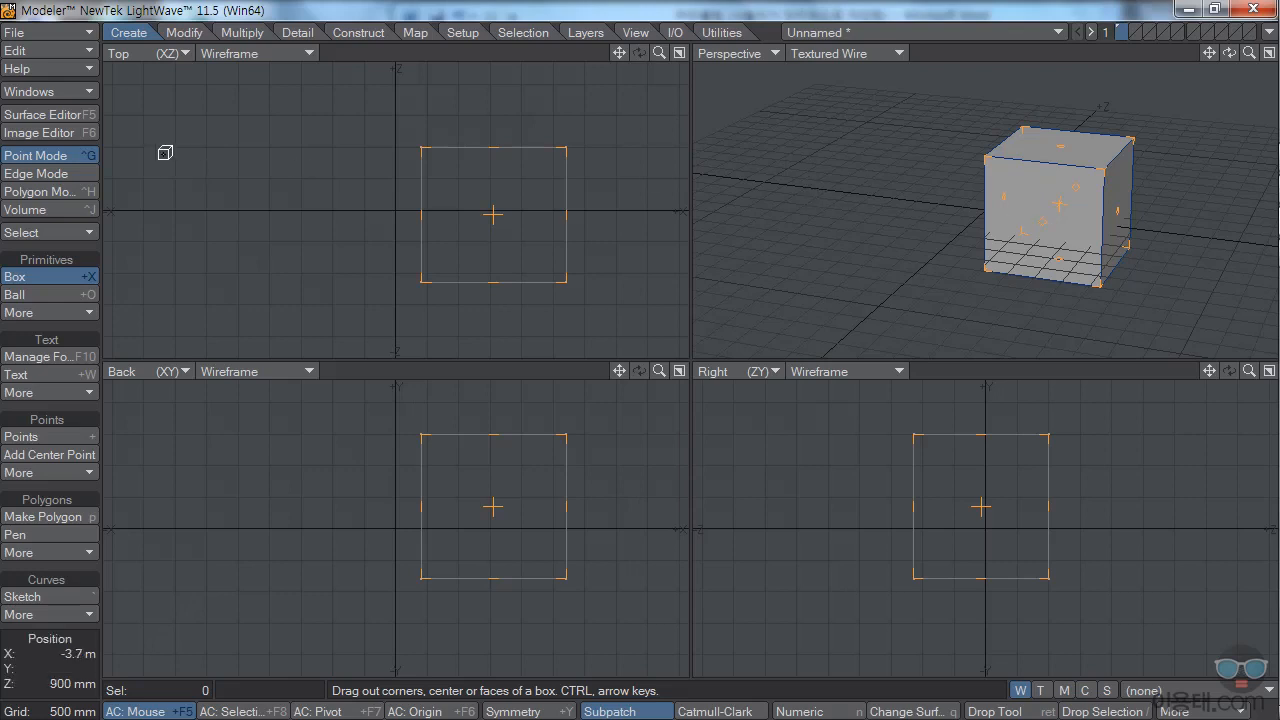
Set the Default surface's color to pink with RGB 217, 100, 211 in the Surface Editor
left_click(45, 115)
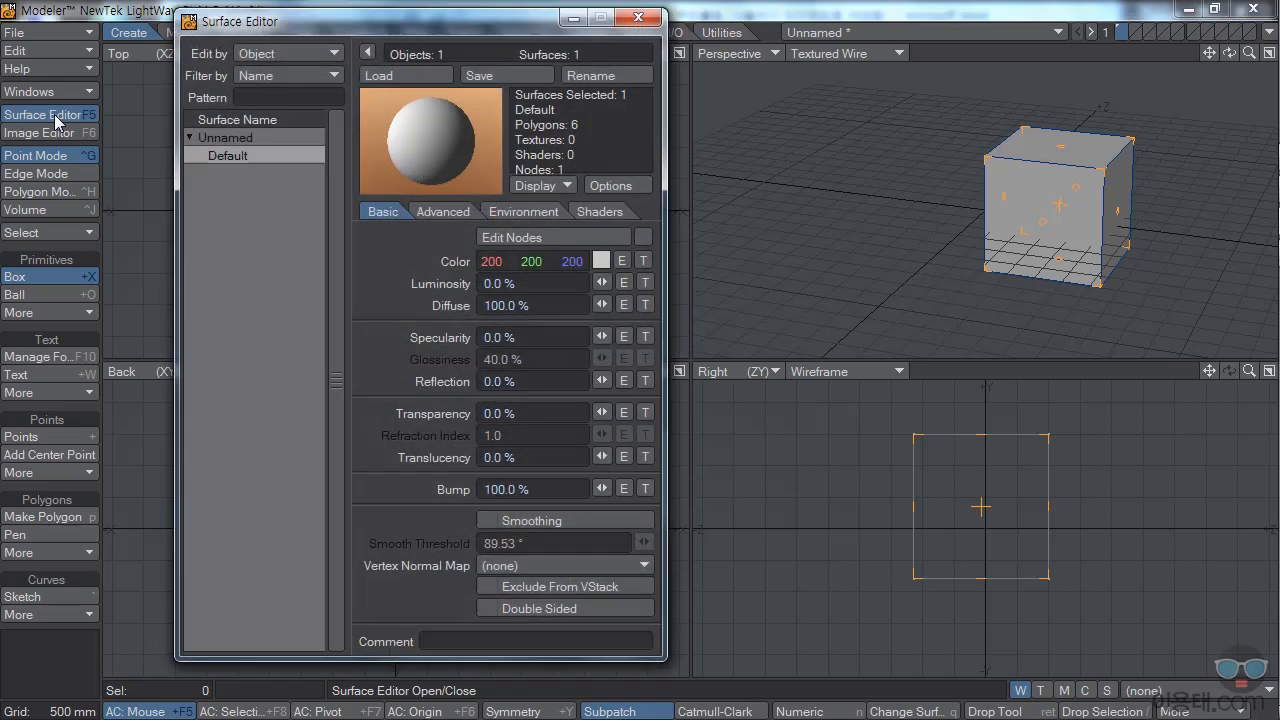
left_click_drag(344, 32, 358, 34)
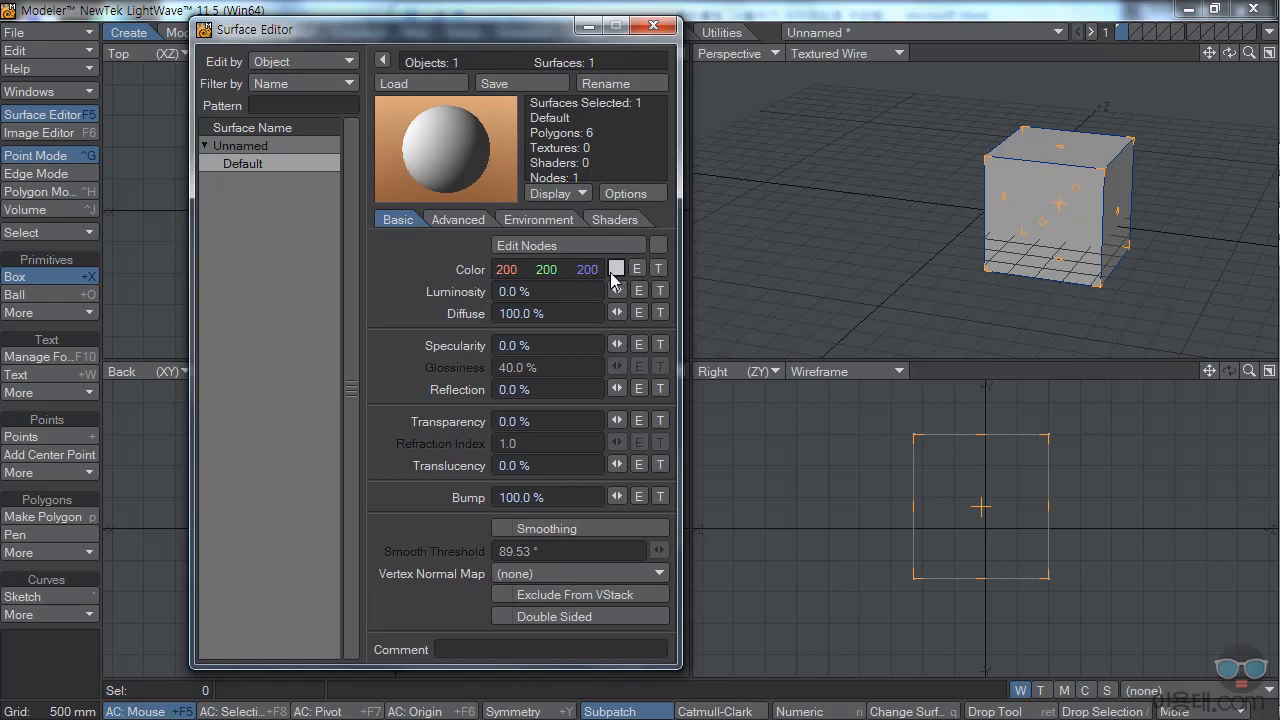
left_click(617, 270)
left_click_drag(551, 60, 696, 213)
left_click(786, 271)
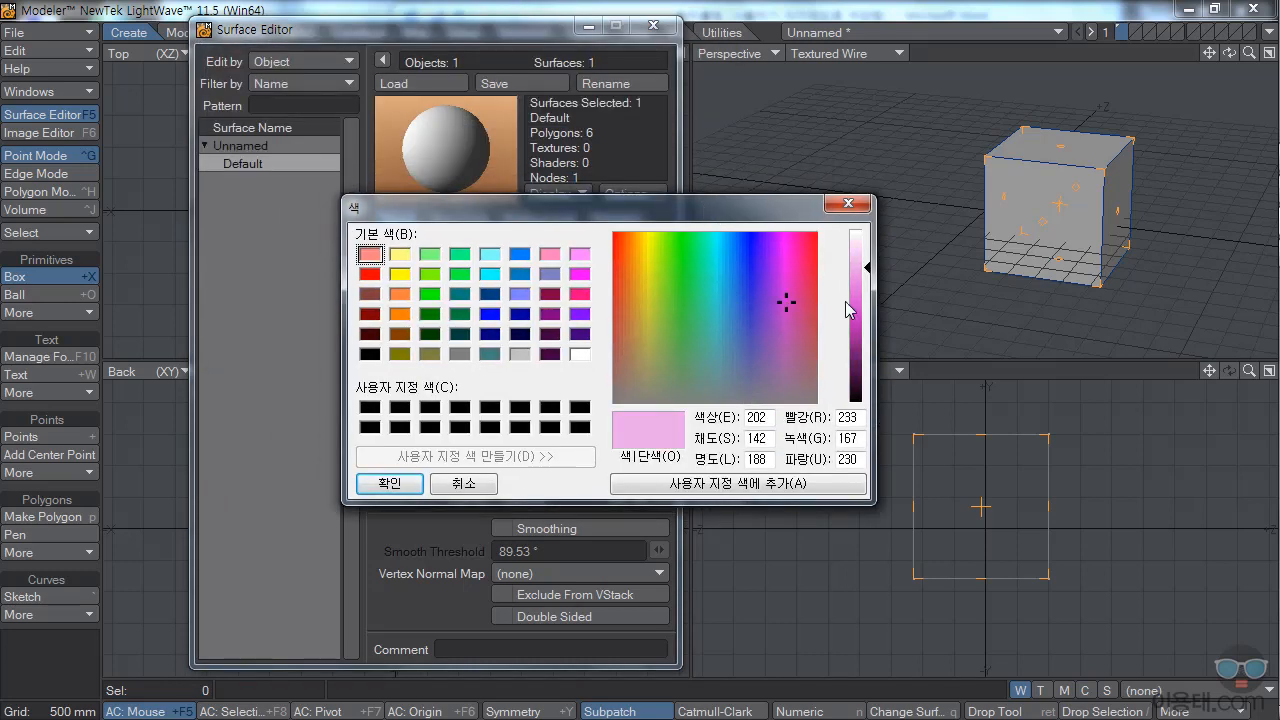
left_click(856, 296)
left_click(791, 308)
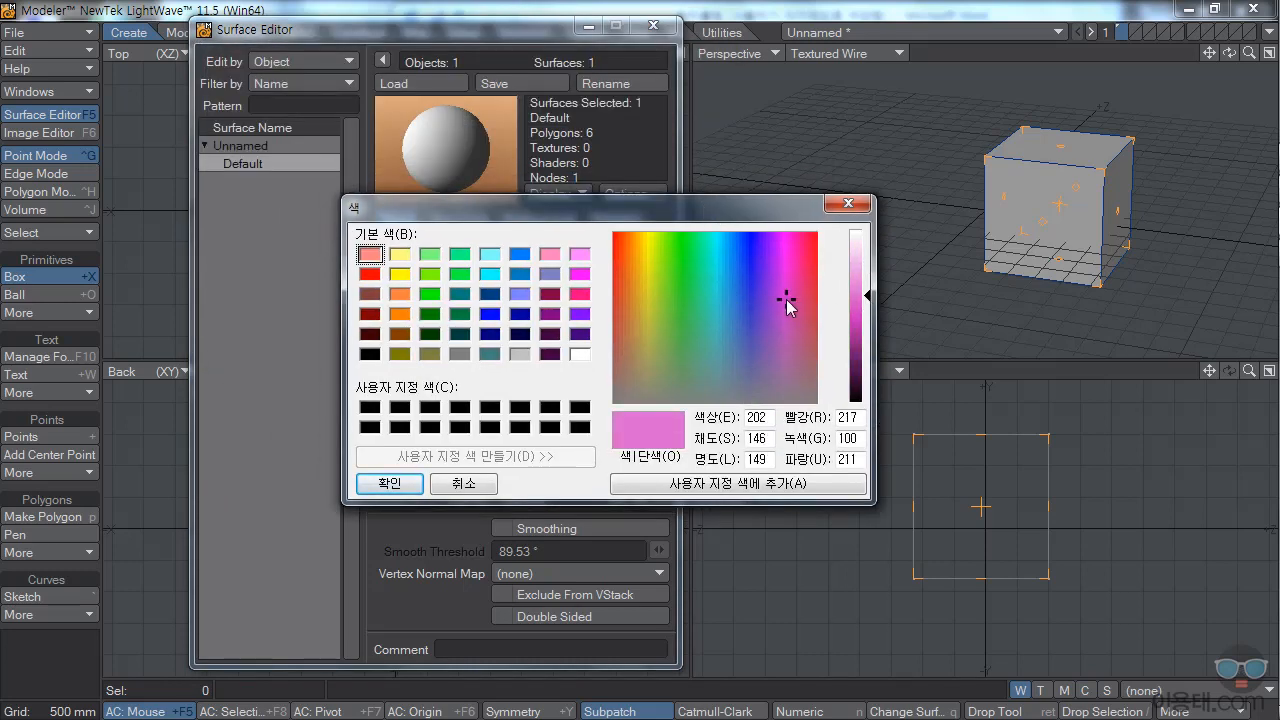
left_click(402, 488)
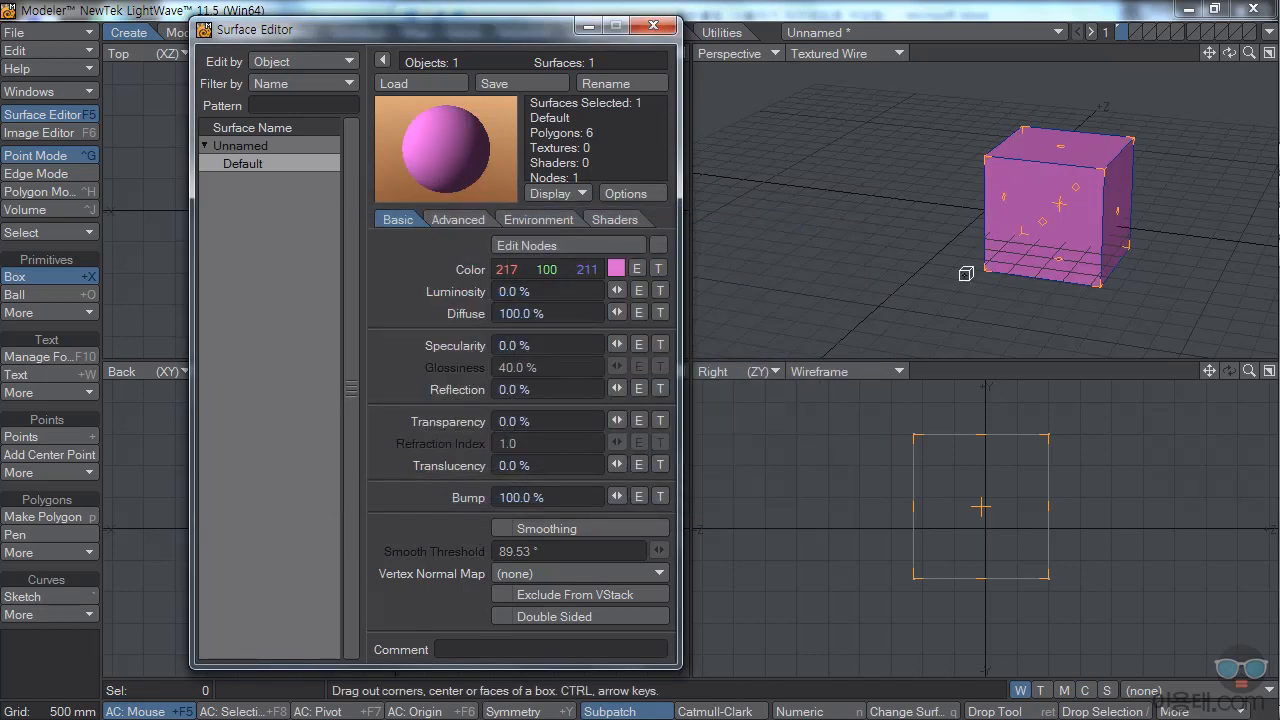
mouse_move(1229, 52)
left_mouse_down()
mouse_move(1229, 20)
mouse_move(1229, 62)
left_mouse_up()
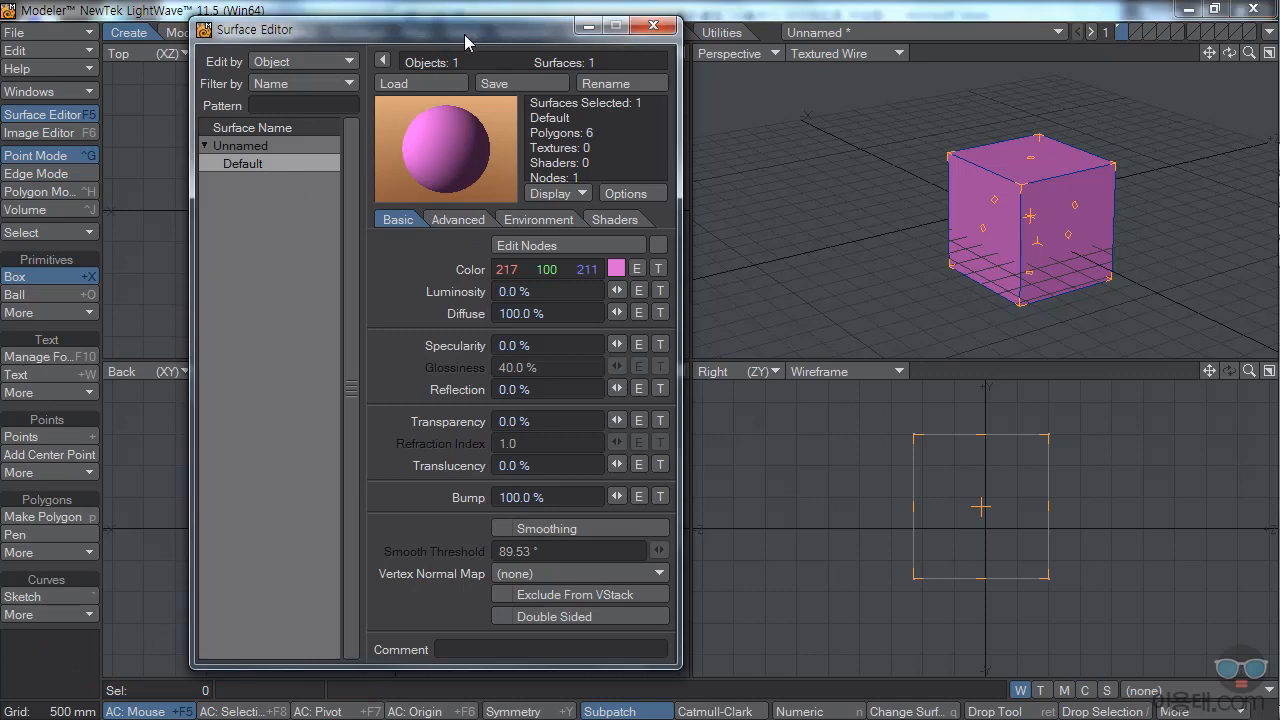
Add a color texture to the Default surface as an Image Map layer using the image 무늬.jpg
left_click_drag(468, 42, 415, 38)
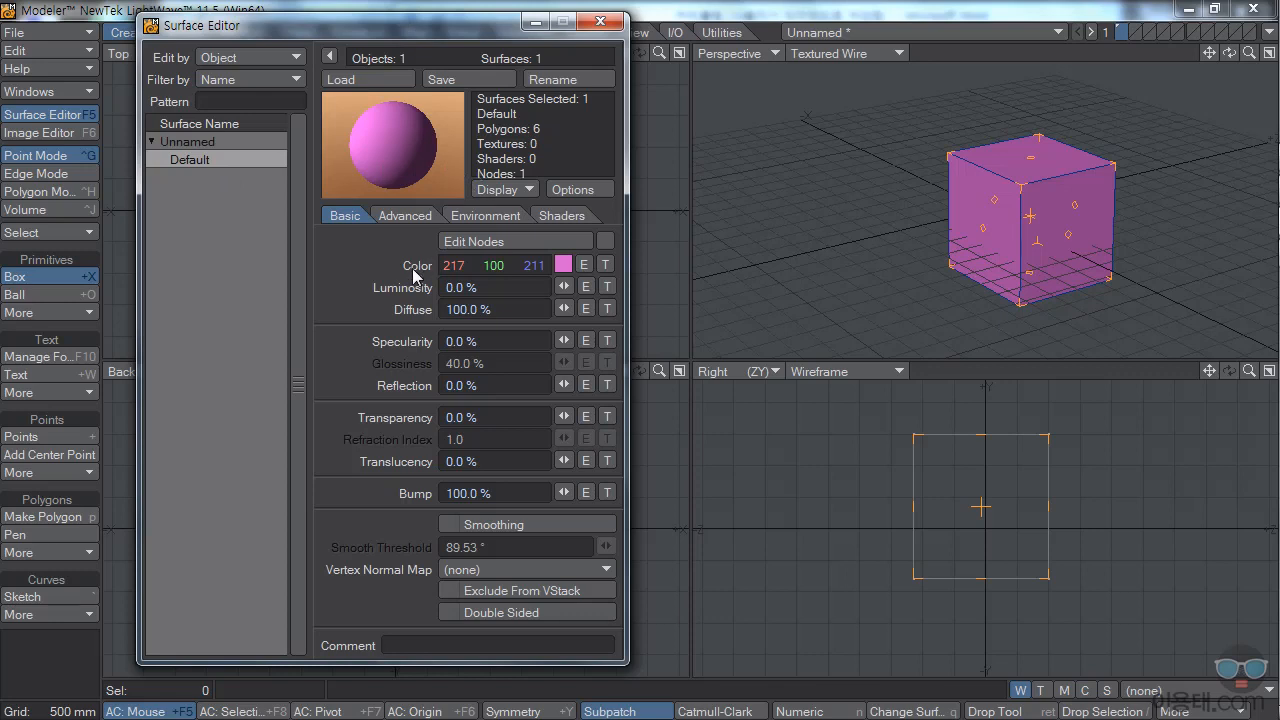
left_click(606, 265)
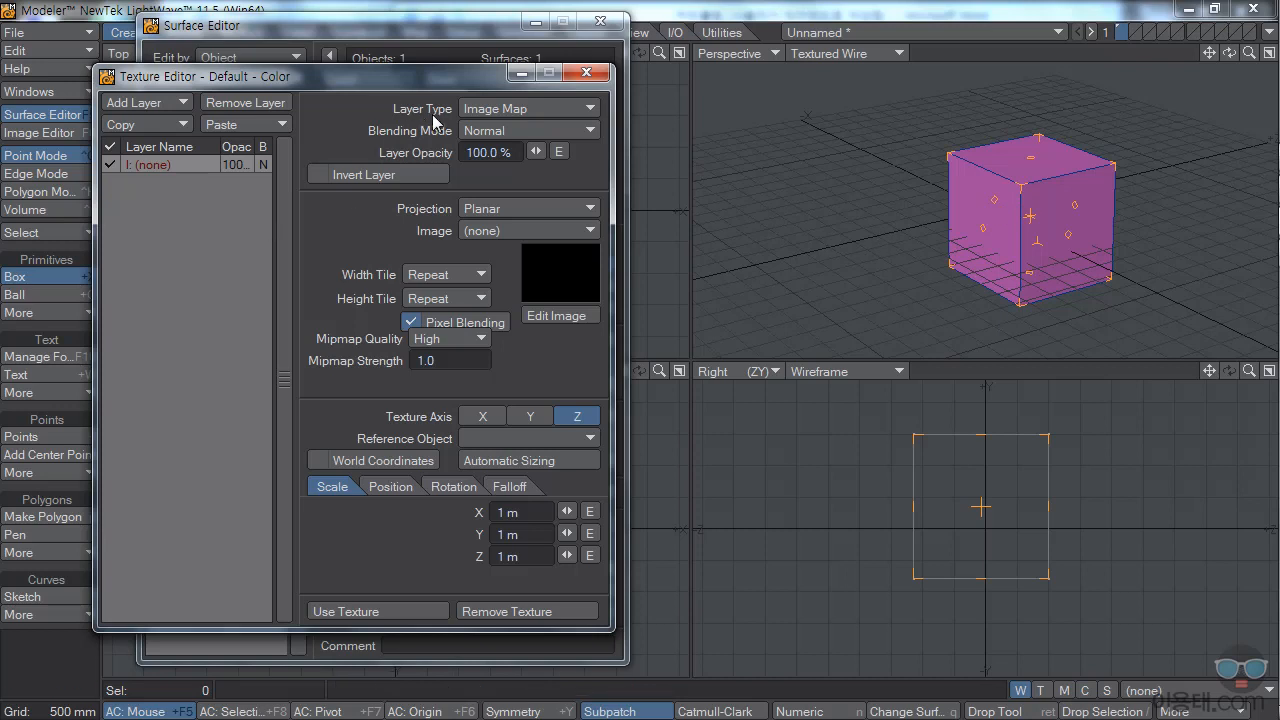
left_click(515, 110)
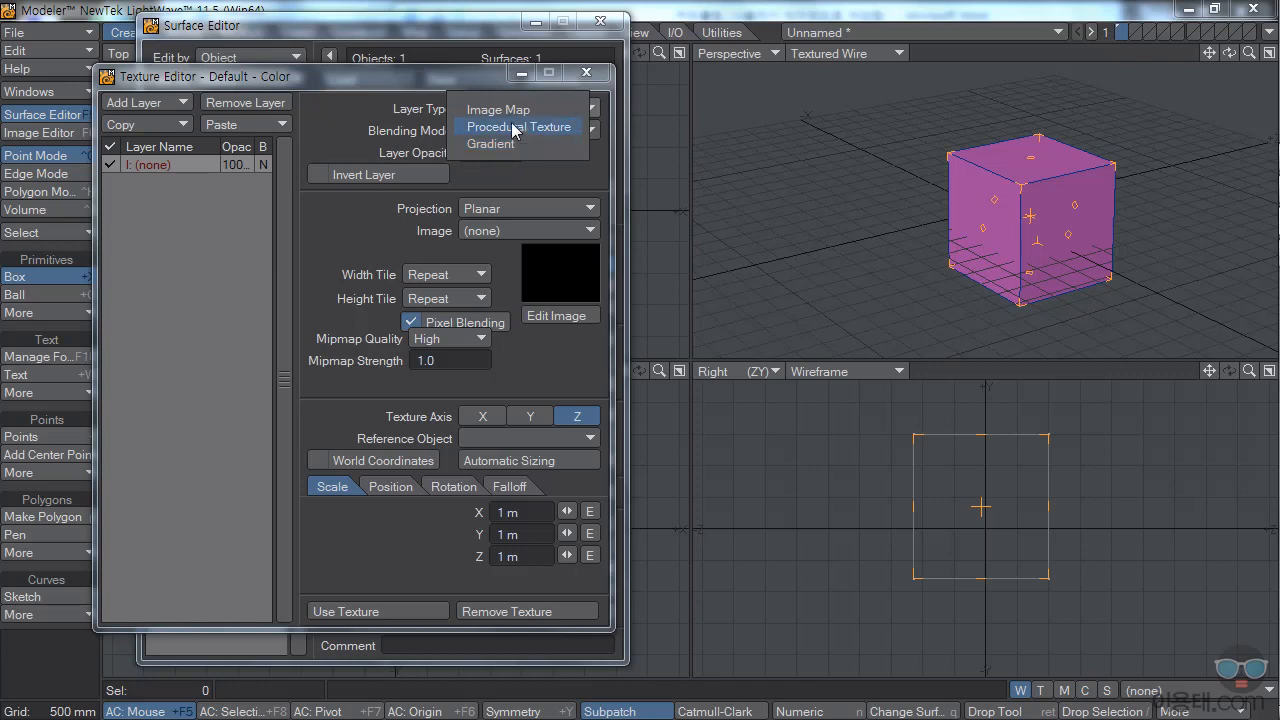
left_click(518, 112)
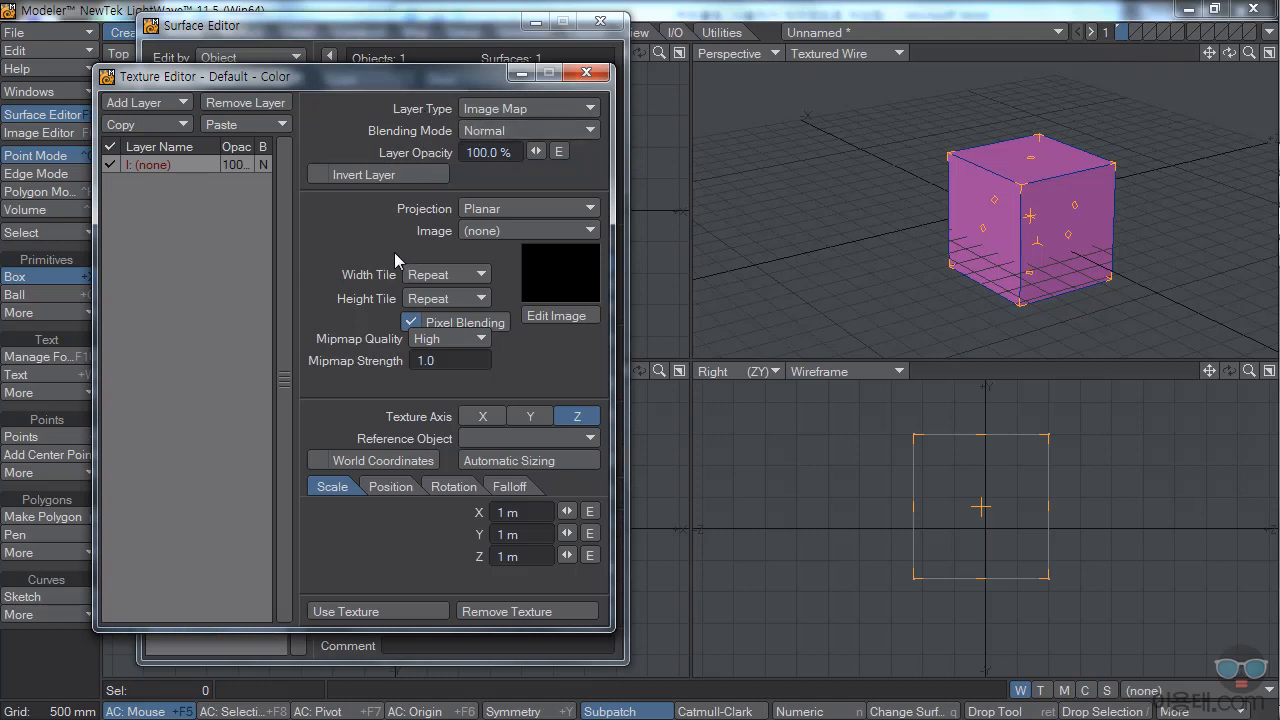
left_click(492, 236)
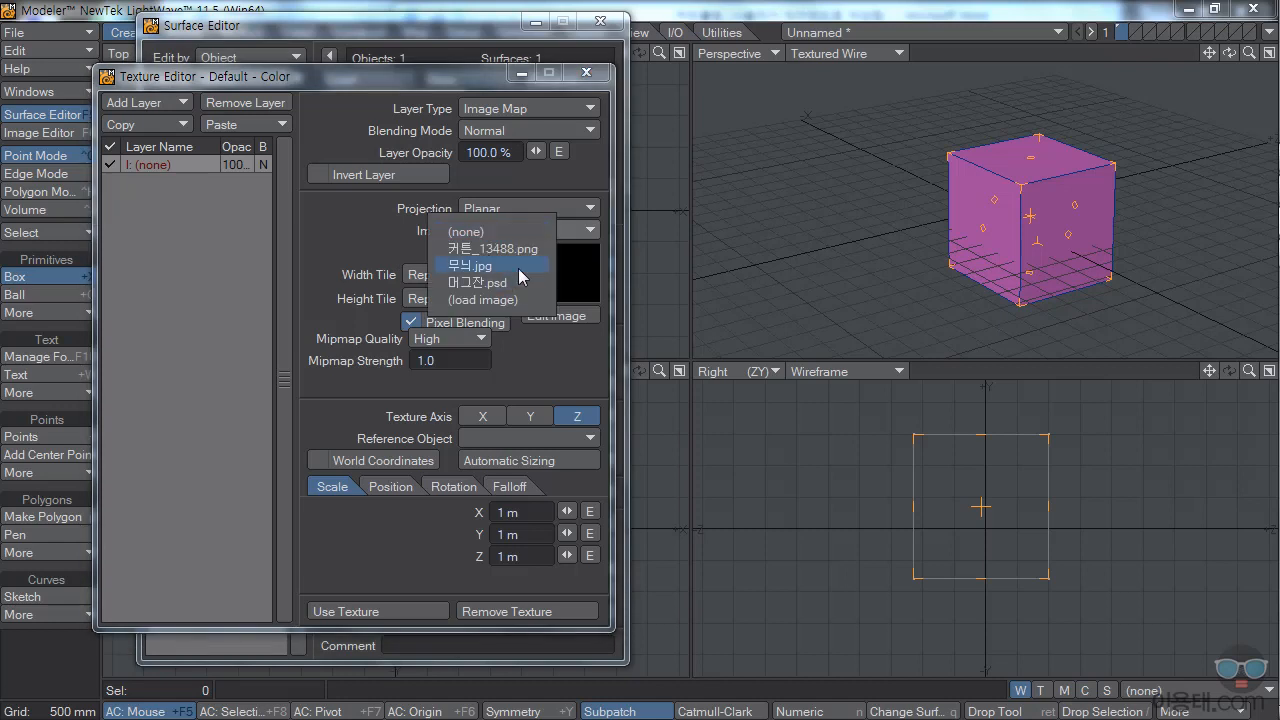
left_click(496, 267)
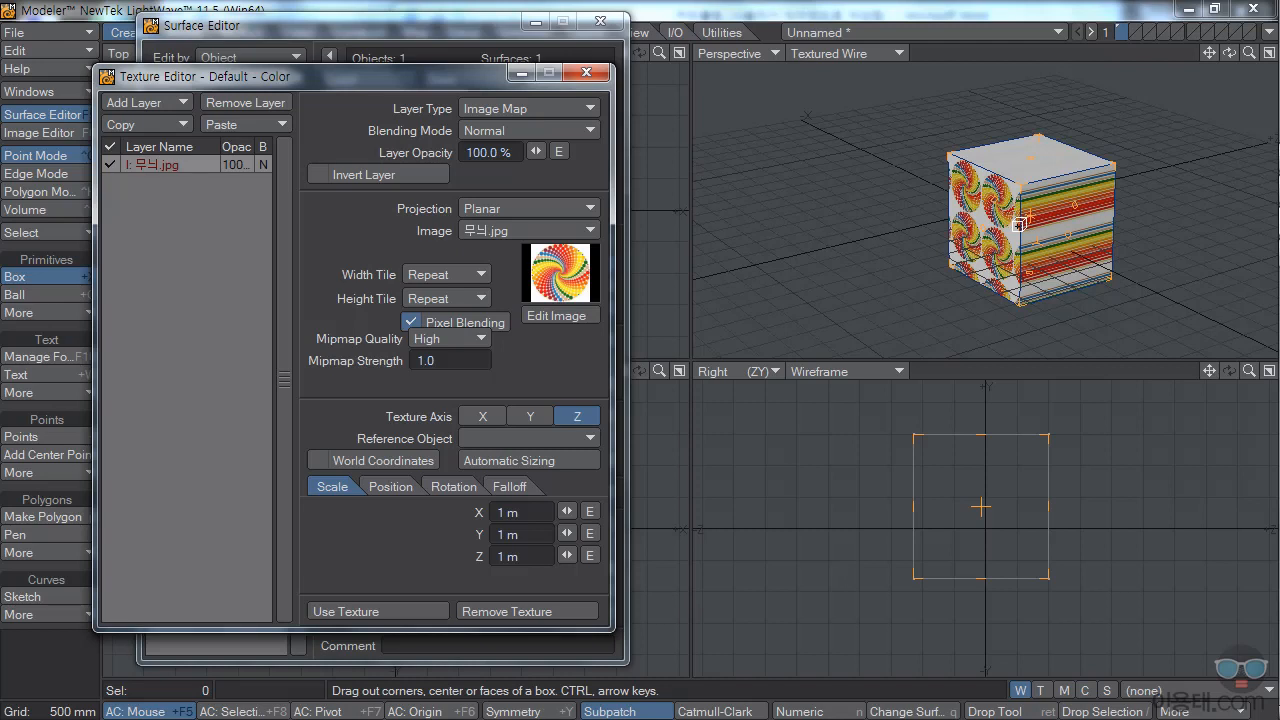
Try the Cylindrical projection for the image map and switch the projection to Cubic
left_click(590, 209)
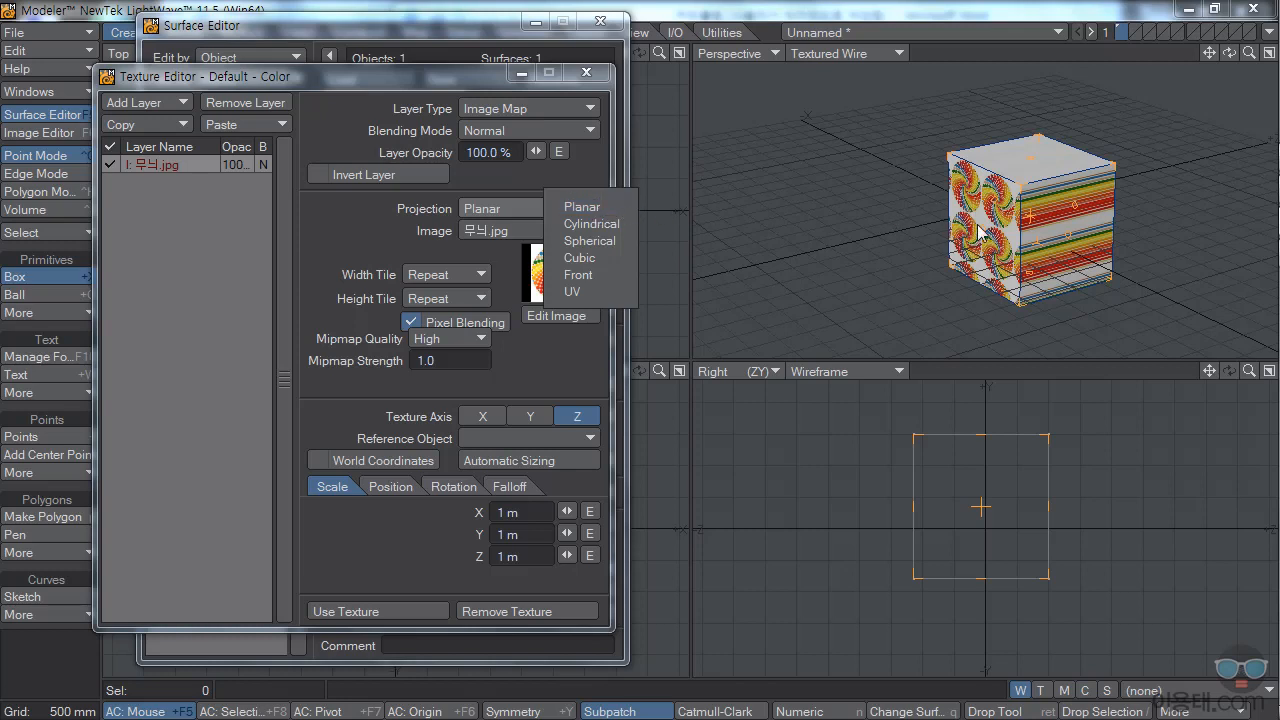
left_click(600, 226)
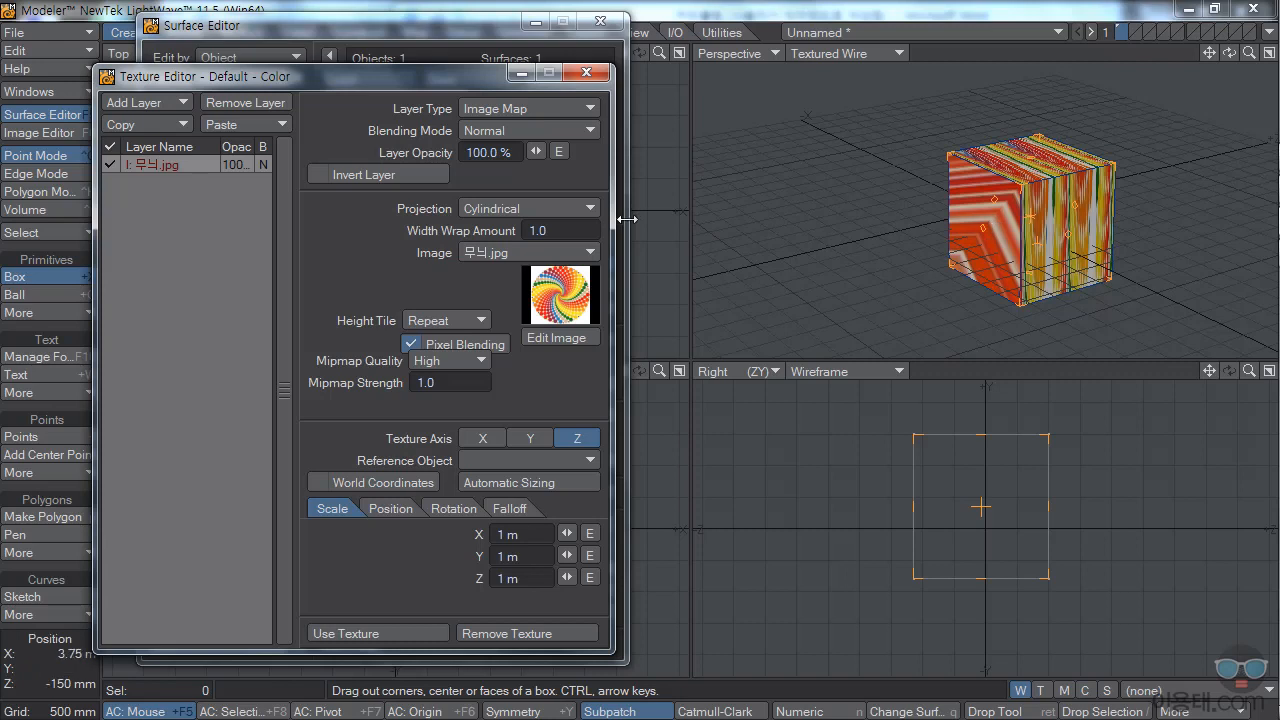
left_click(594, 209)
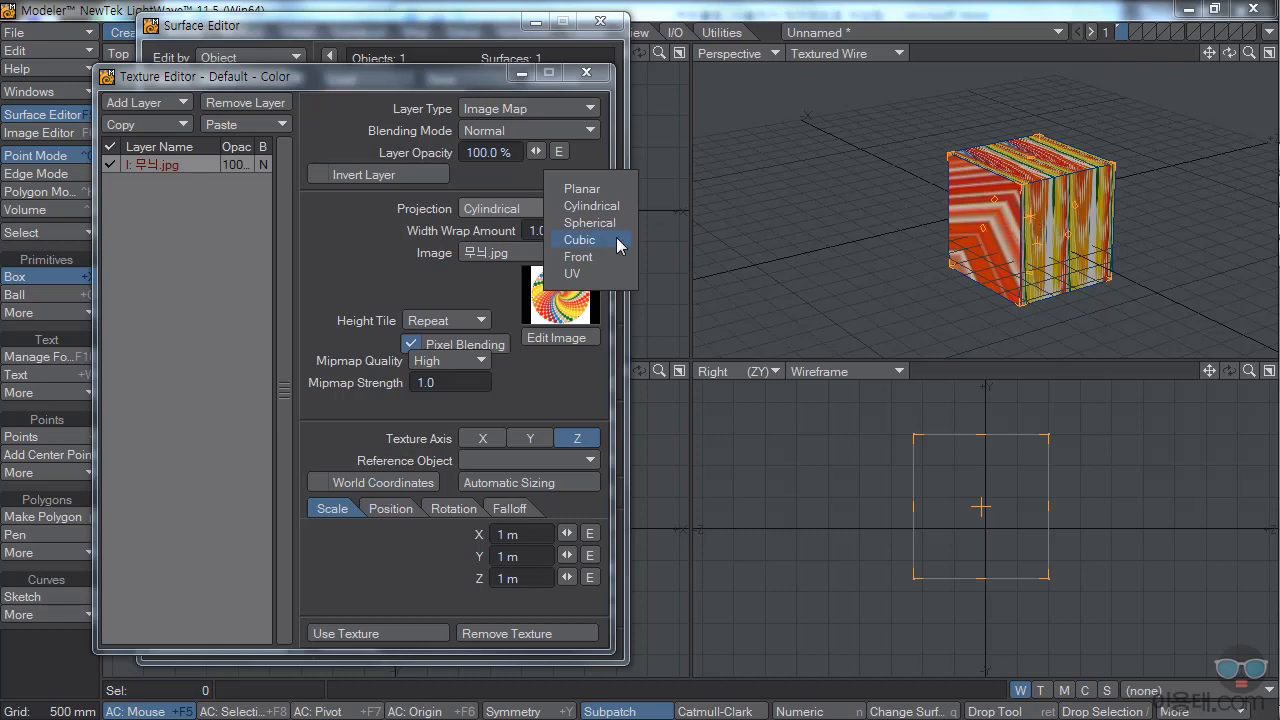
left_click(603, 245)
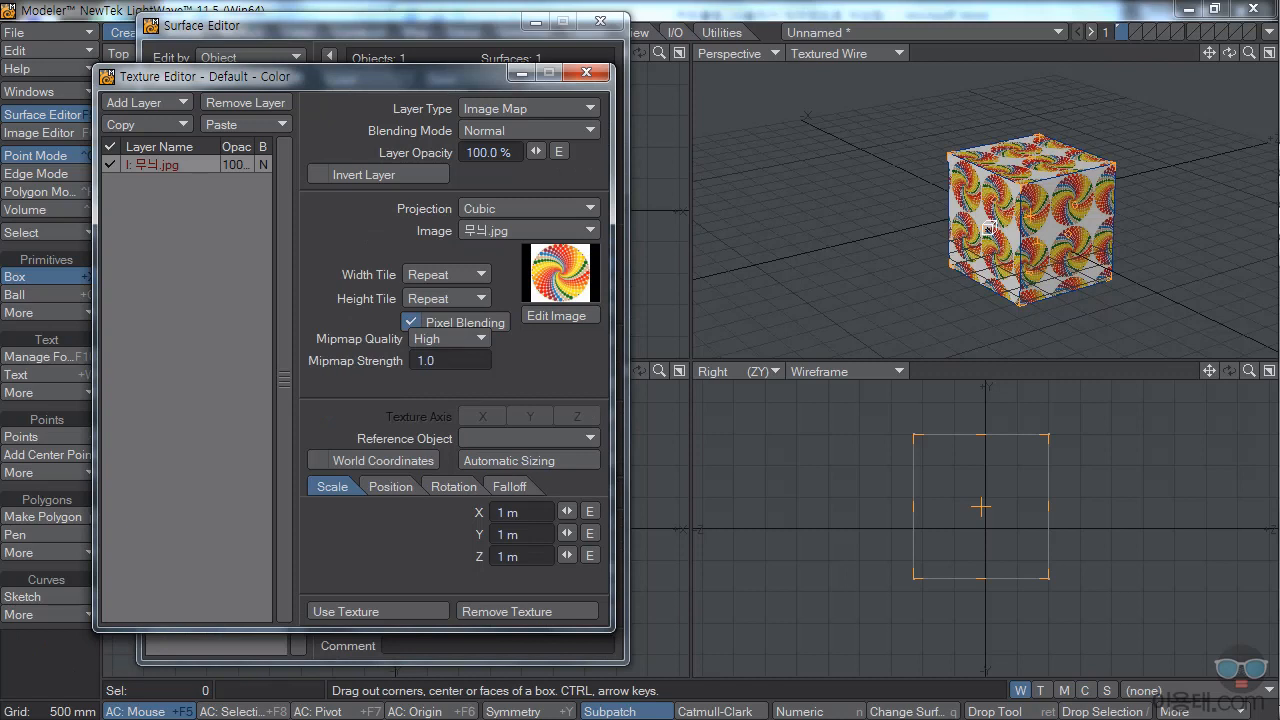
left_click_drag(1229, 53, 1094, 55)
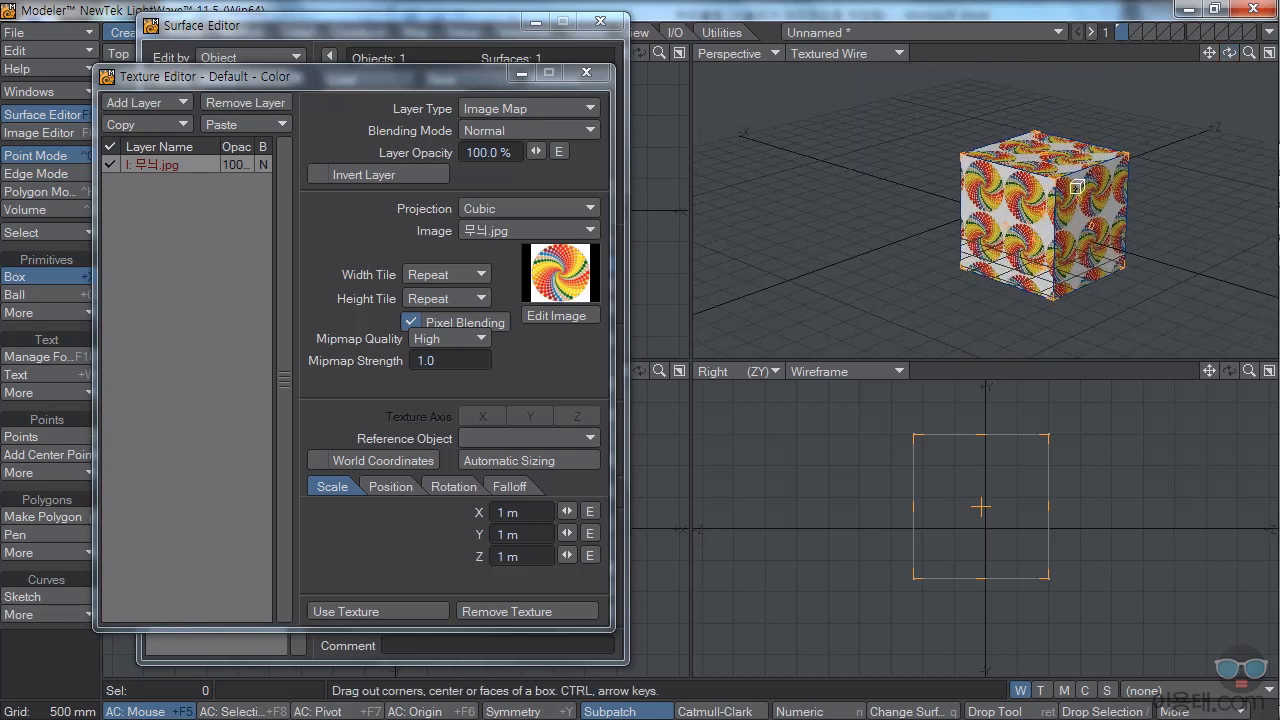
left_click(591, 211)
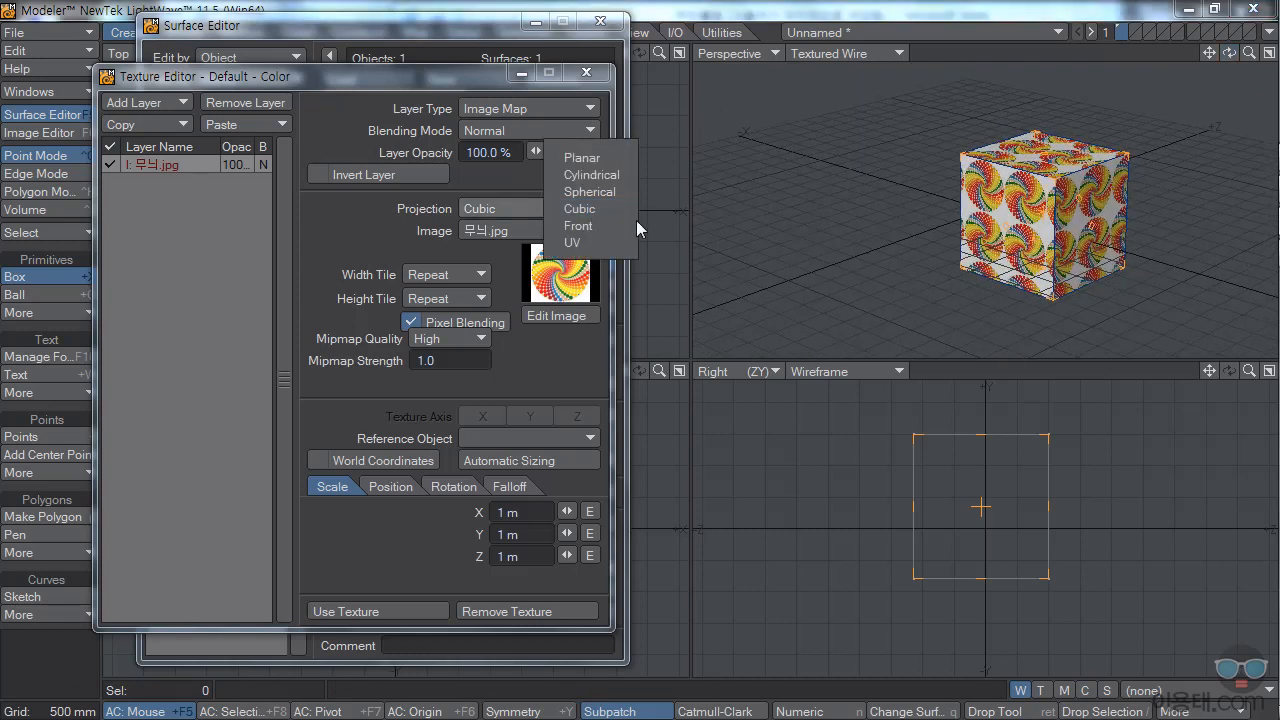
left_click(338, 216)
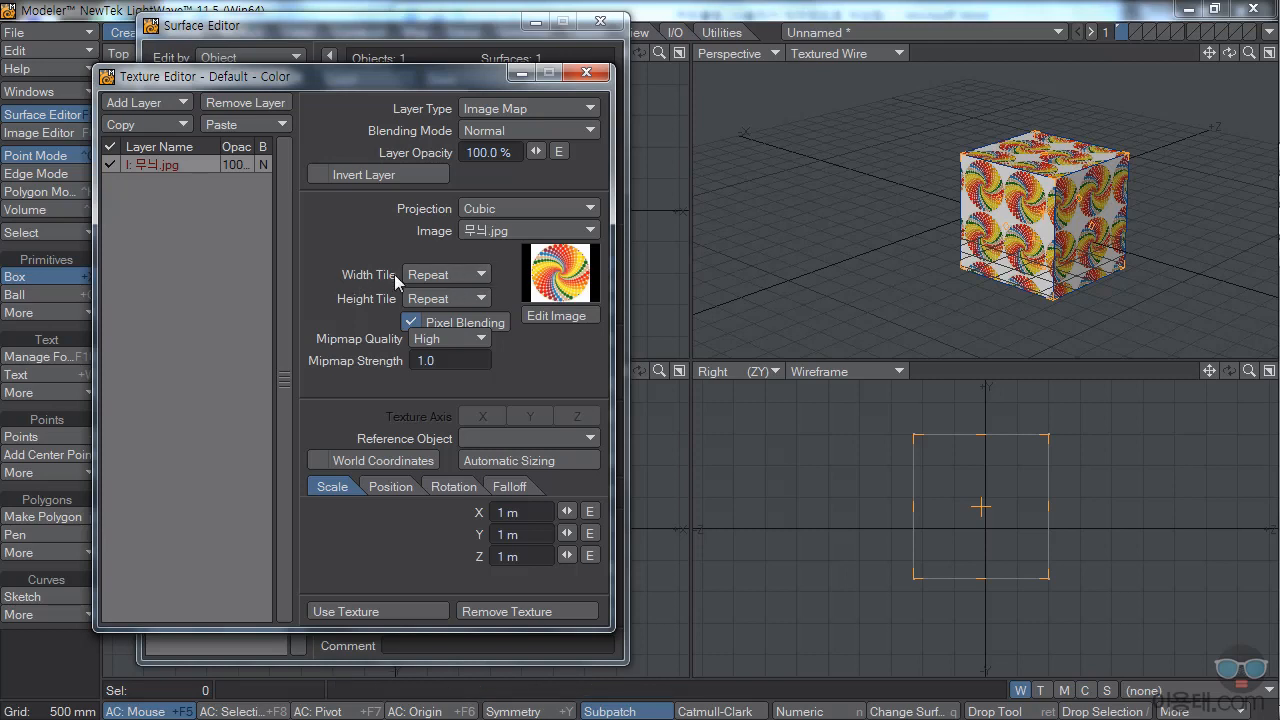
Set both the Width Tile and Height Tile of the image texture to Reset
left_click(486, 272)
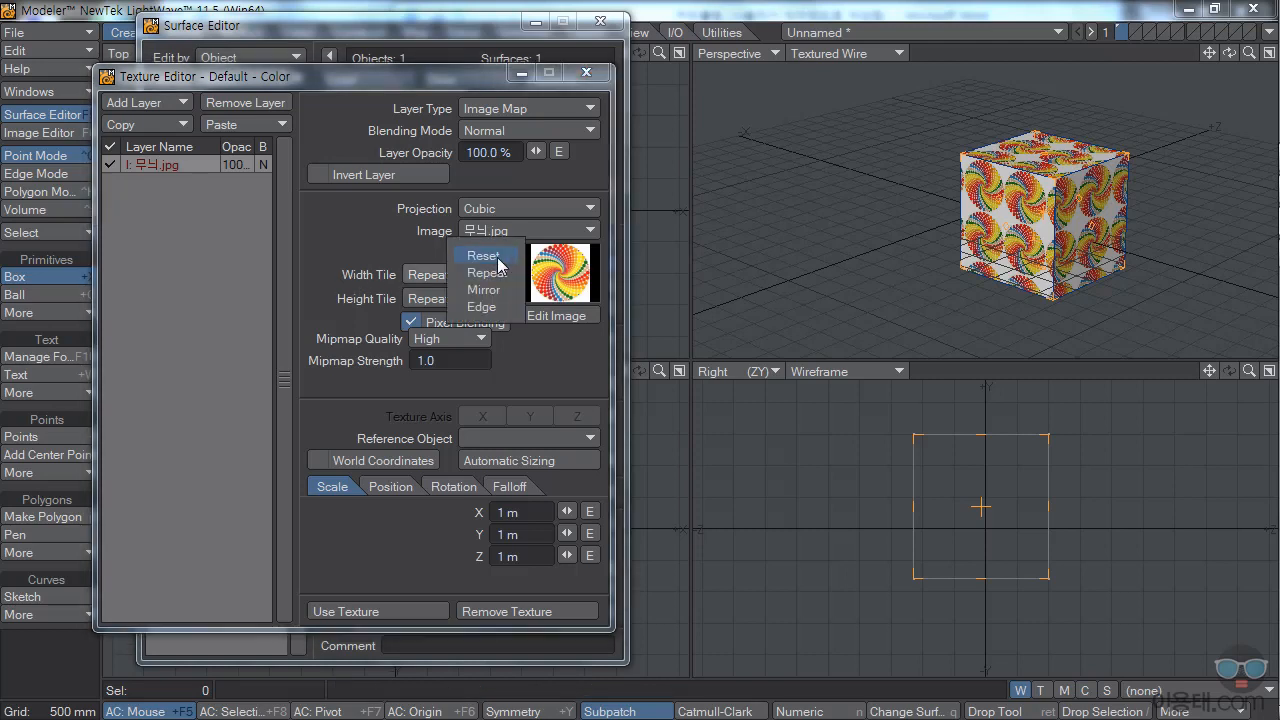
left_click(484, 257)
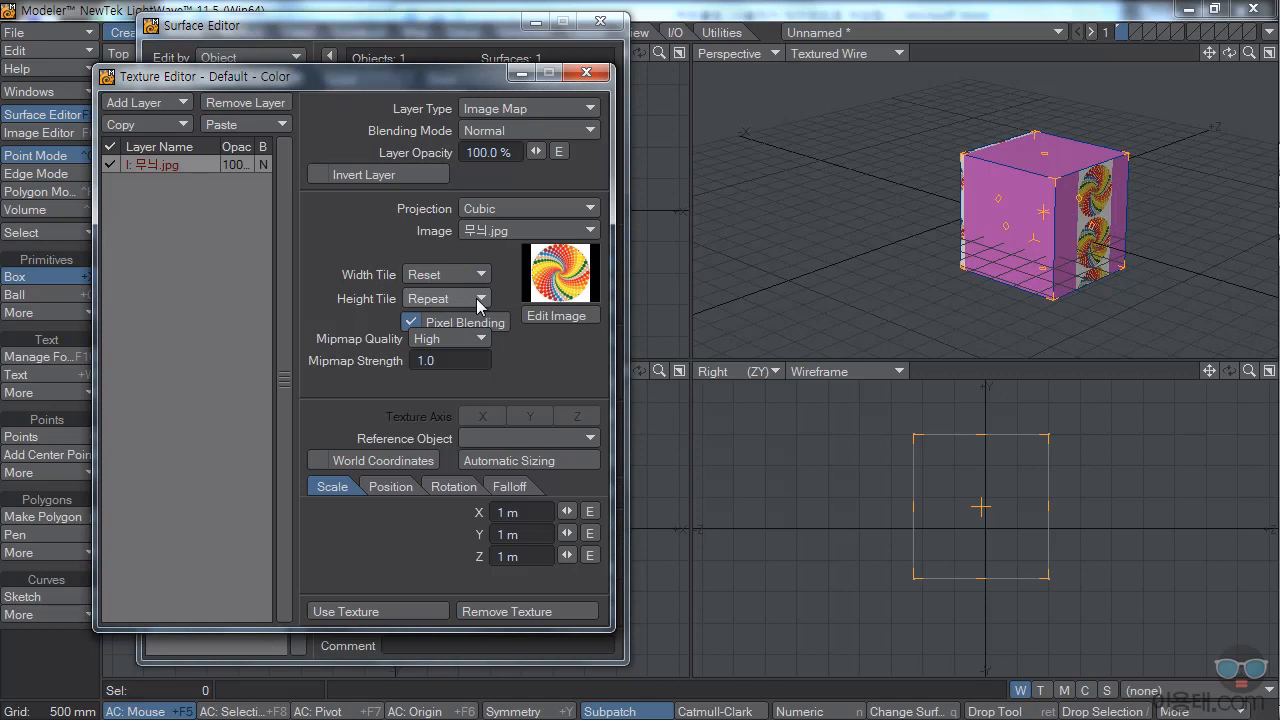
left_click(480, 298)
left_click(468, 277)
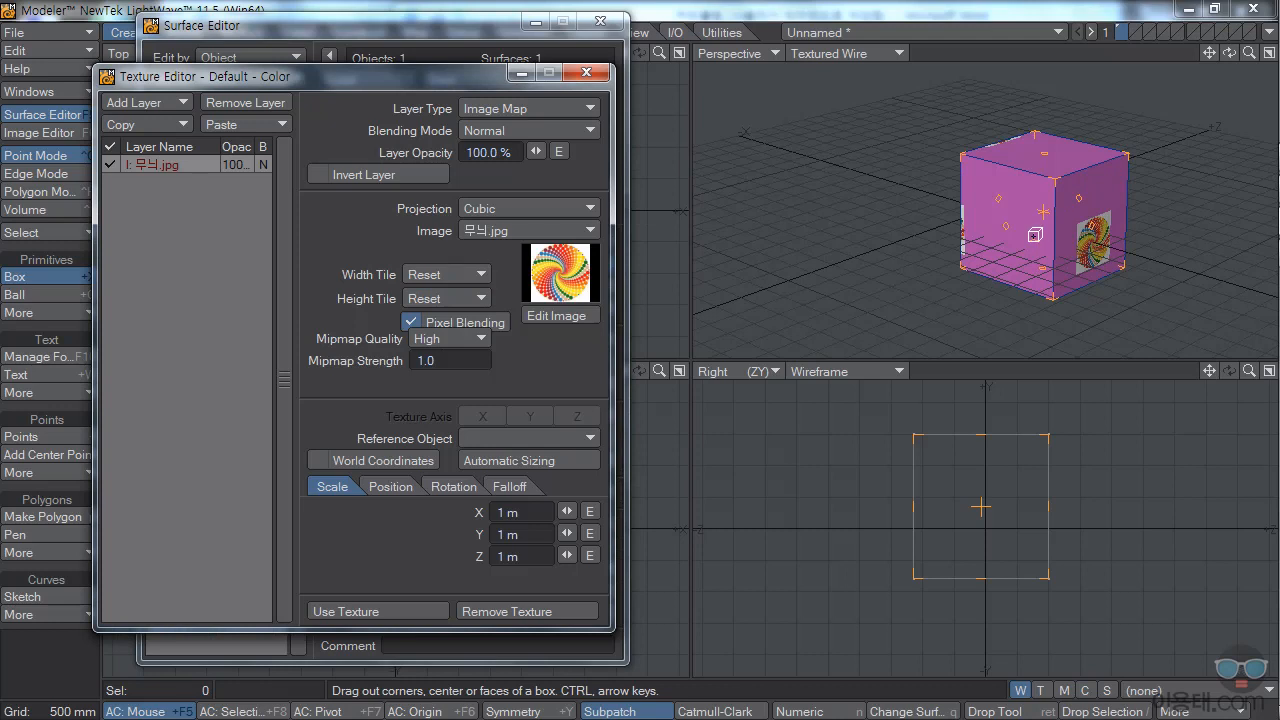
Enlarge the texture scale to about X 3.375 m, Y 2.115 m, Z 2.235 m and shift its position toward the cube's center
left_click_drag(565, 515, 600, 512)
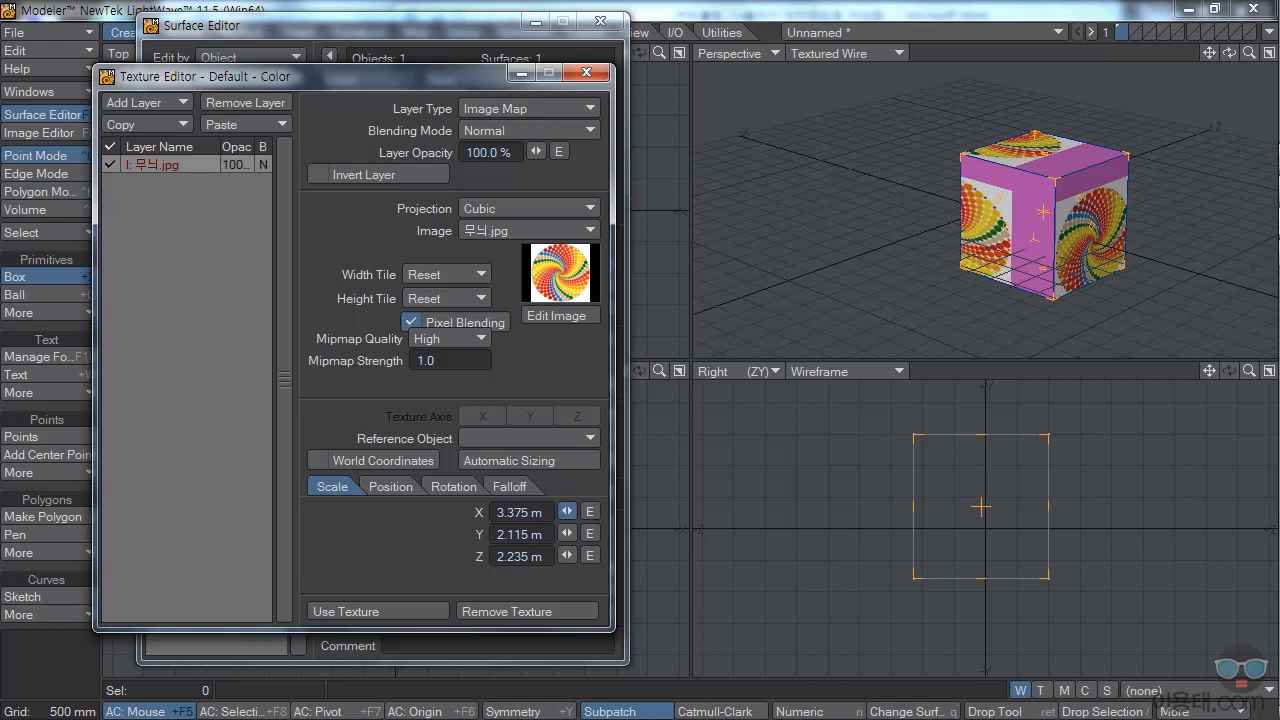
left_click(390, 486)
mouse_move(567, 533)
left_mouse_down()
mouse_move(585, 533)
mouse_move(575, 555)
left_mouse_up()
left_click_drag(567, 511, 636, 511)
Adjust the texture scale to about X 2.565 m, Y 2.465 m and Z 2.355 m to fit the cube's faces
left_click(332, 486)
left_click_drag(566, 533, 577, 533)
left_click_drag(566, 511, 534, 511)
left_click_drag(567, 555, 568, 555)
mouse_move(1228, 53)
left_mouse_down()
mouse_move(1212, 47)
mouse_move(1220, 58)
mouse_move(1206, 70)
mouse_move(1226, 53)
left_mouse_up()
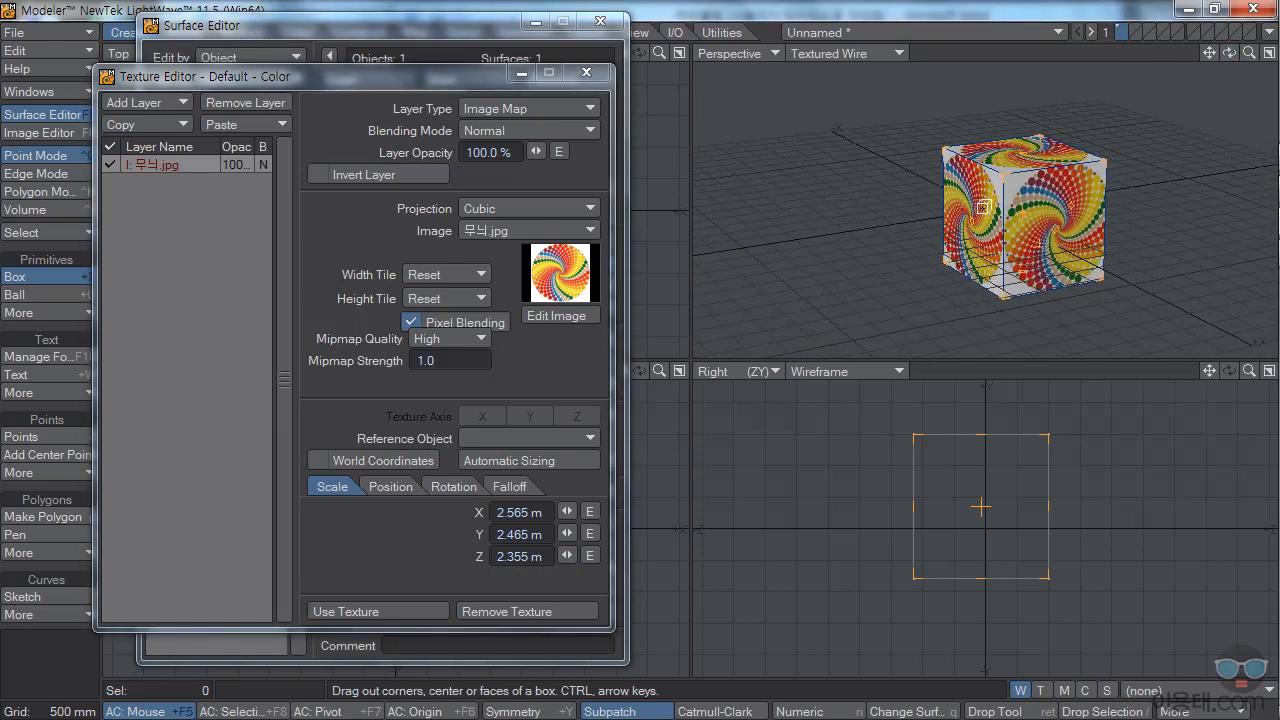
Try rotating the texture in heading and pitch, and return both angles to 0°
left_click(449, 487)
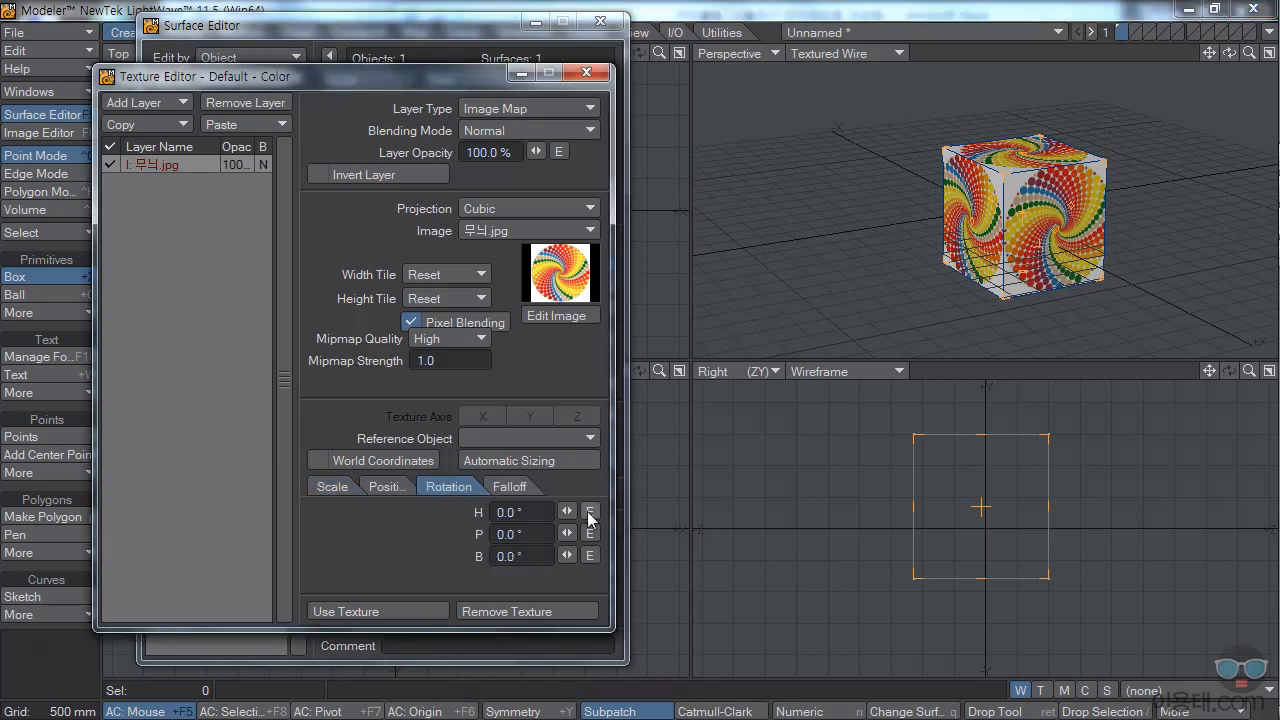
left_click_drag(567, 514, 438, 508)
type("0")
left_click_drag(566, 535, 458, 534)
type("0")
key("Return")
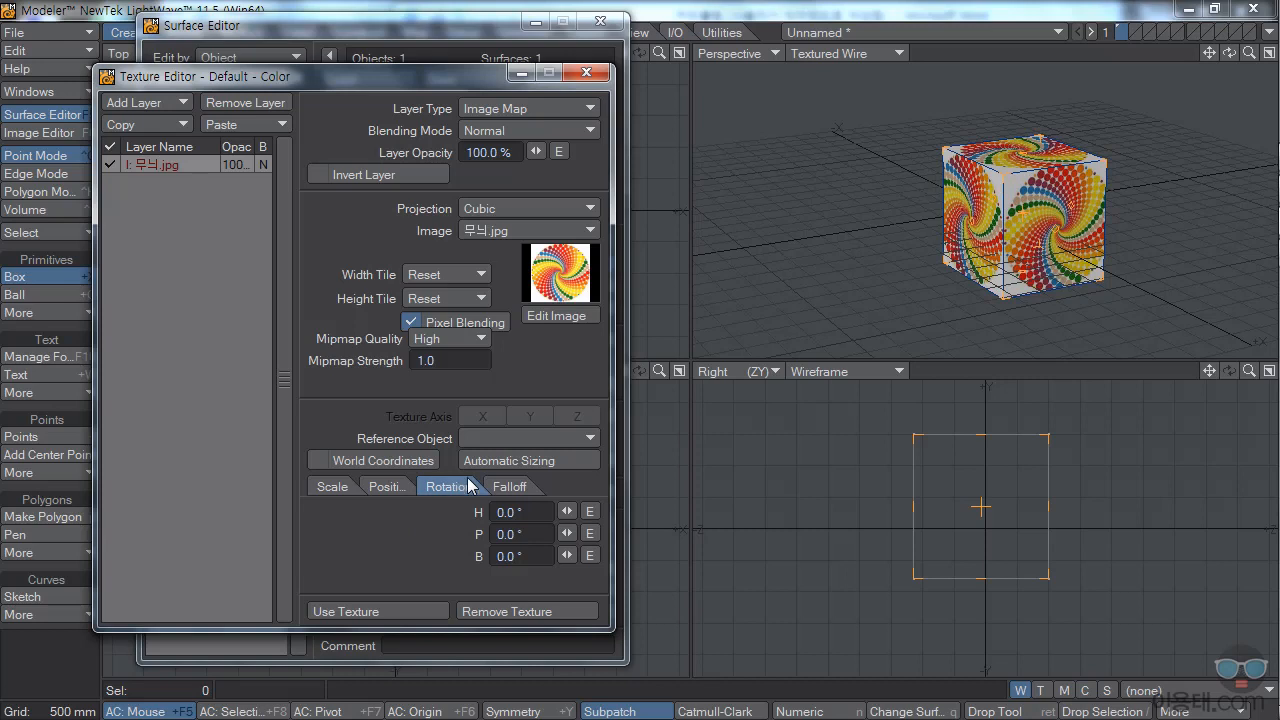
Review the mipmap quality options and the source settings of 무늬.jpg in the Image Editor
left_click(466, 340)
left_click(397, 390)
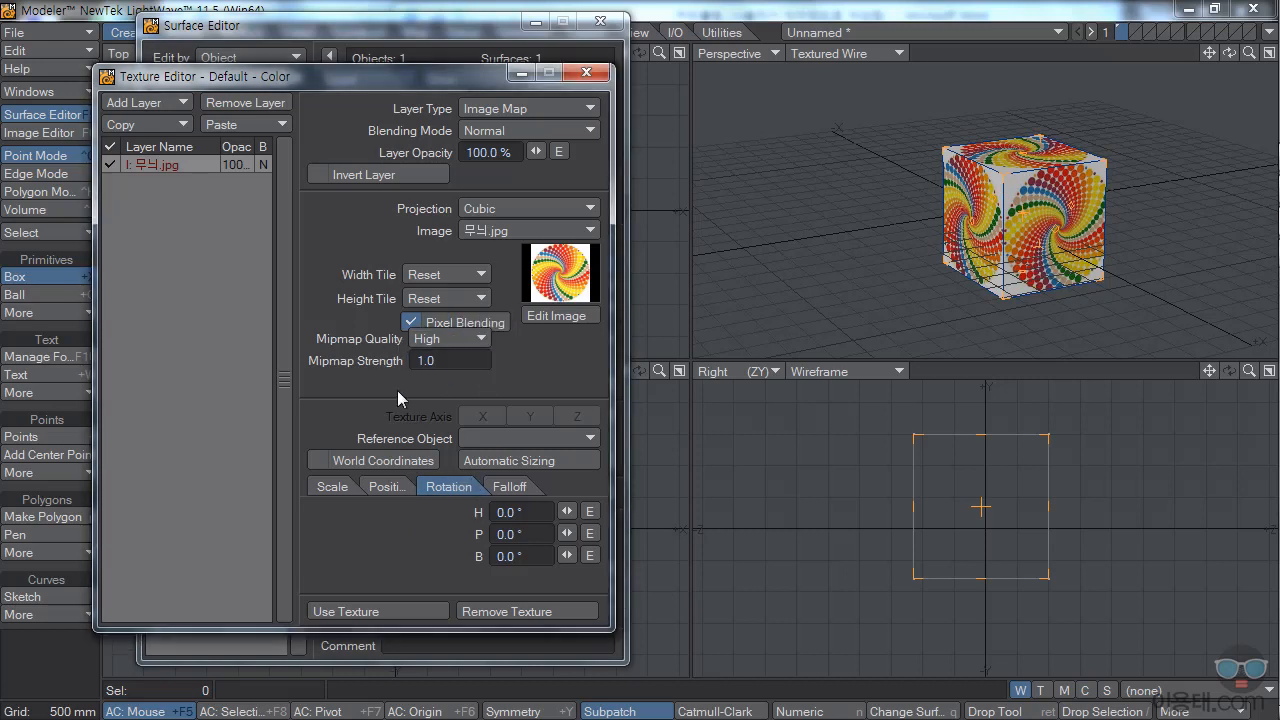
left_click(545, 316)
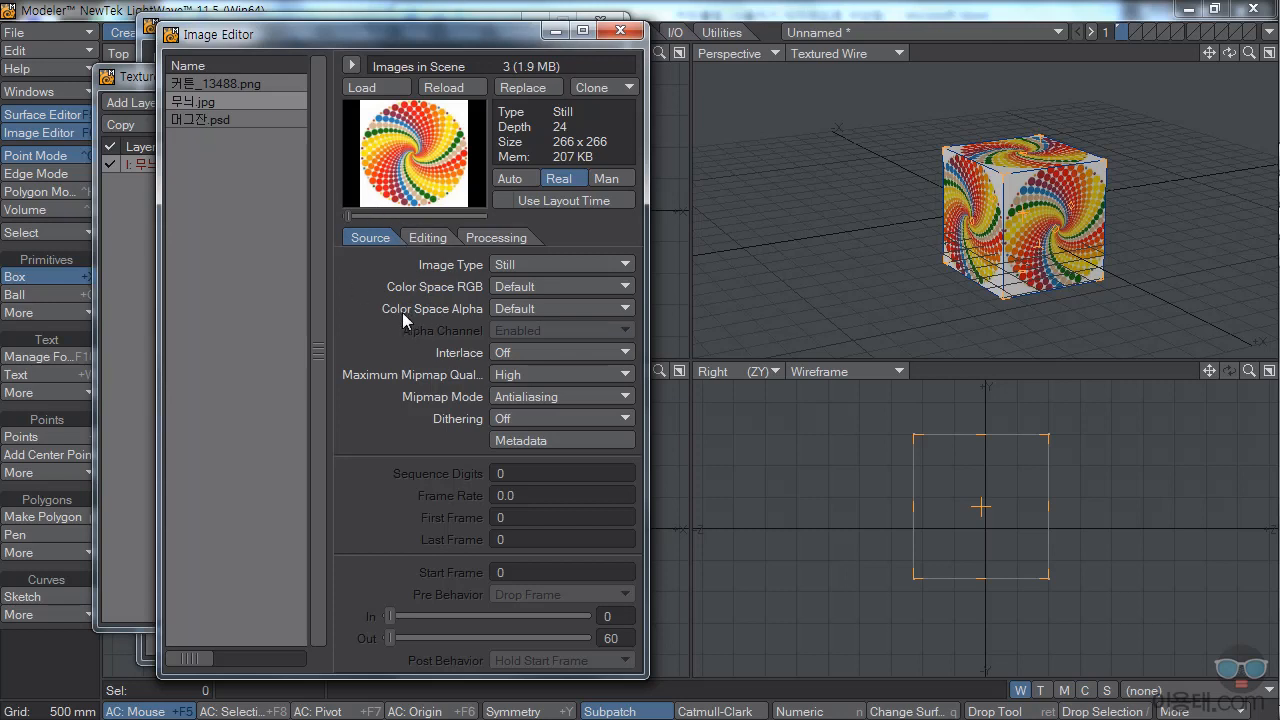
left_click(620, 31)
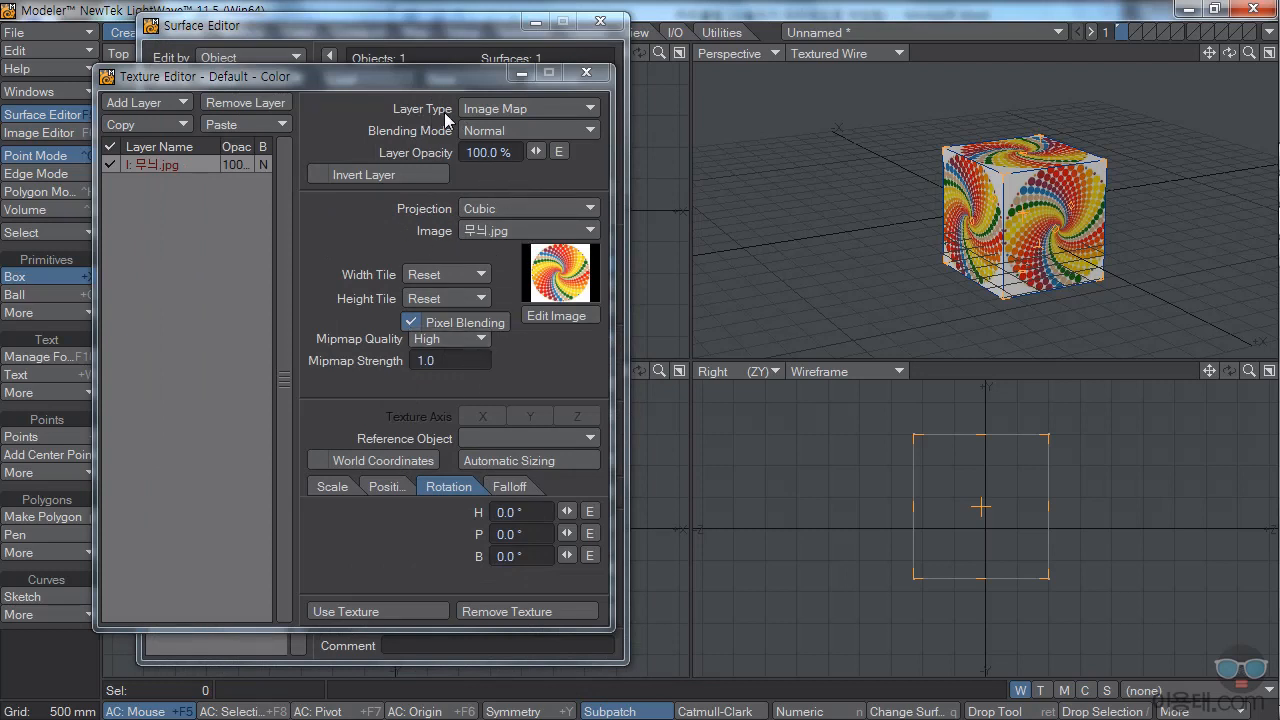
Change the color texture's layer type from image map to Procedural Texture, using the Wood procedural type
left_click(503, 110)
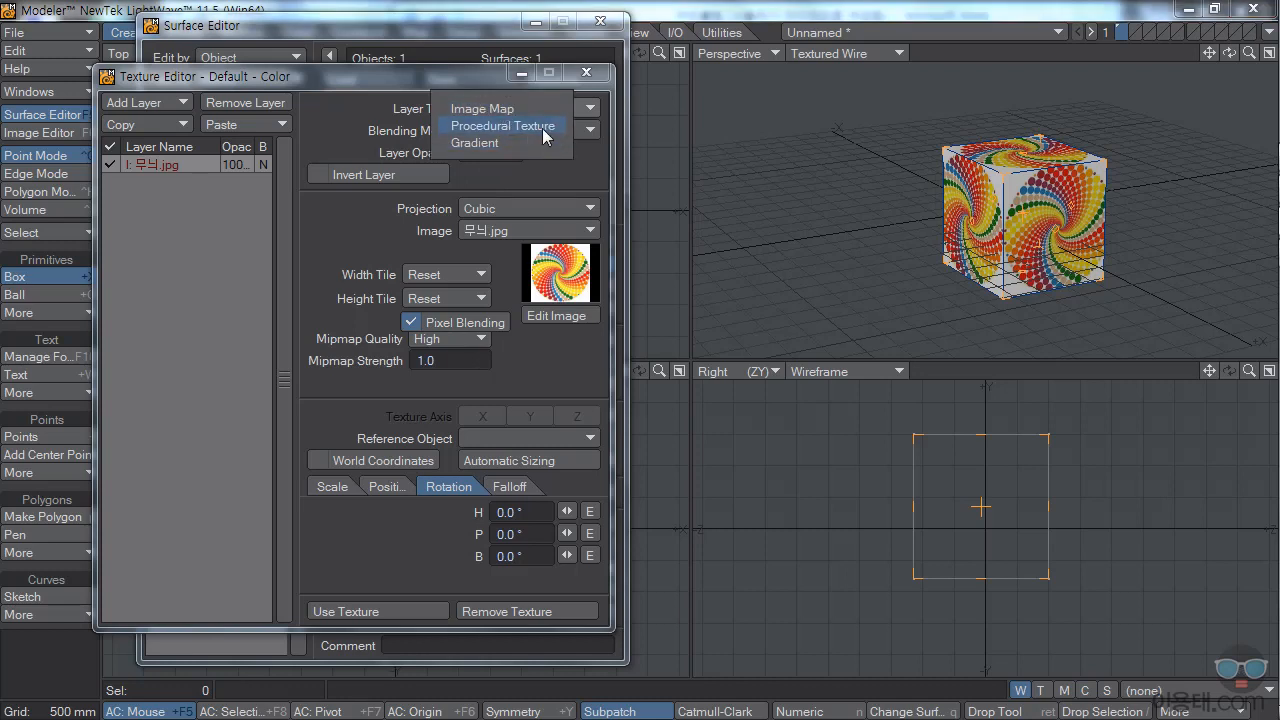
left_click(545, 128)
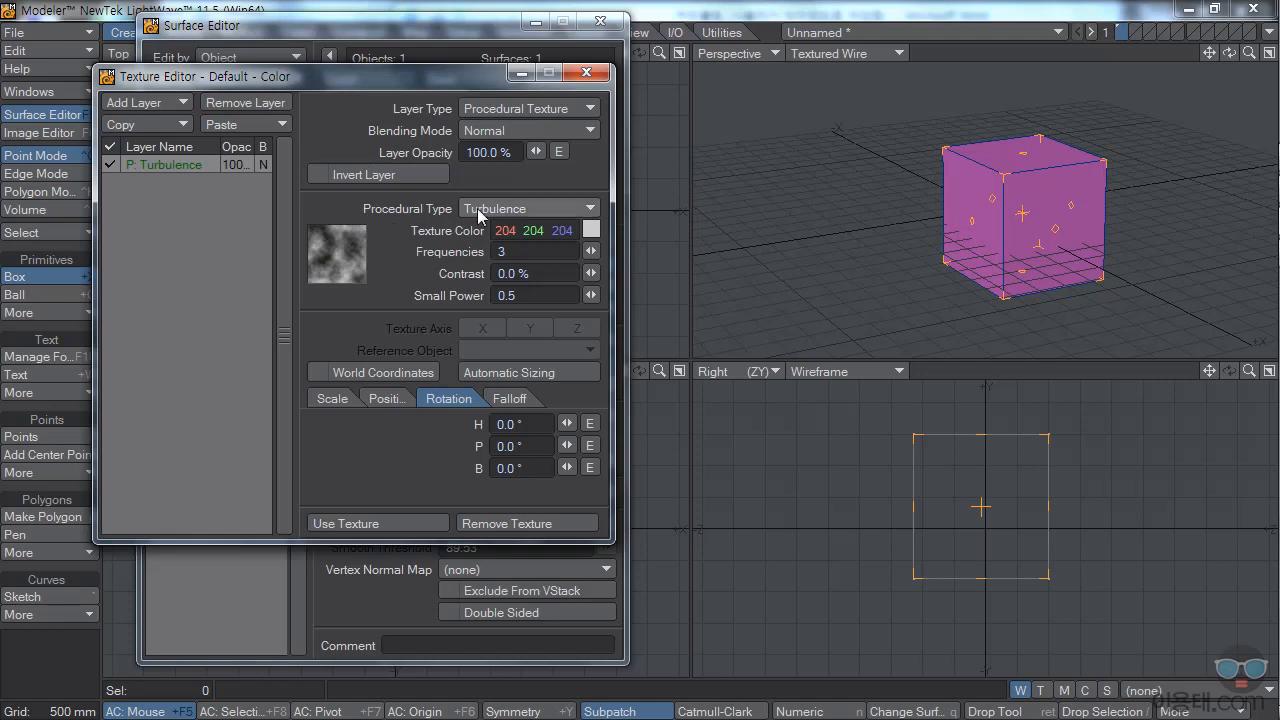
left_click(508, 212)
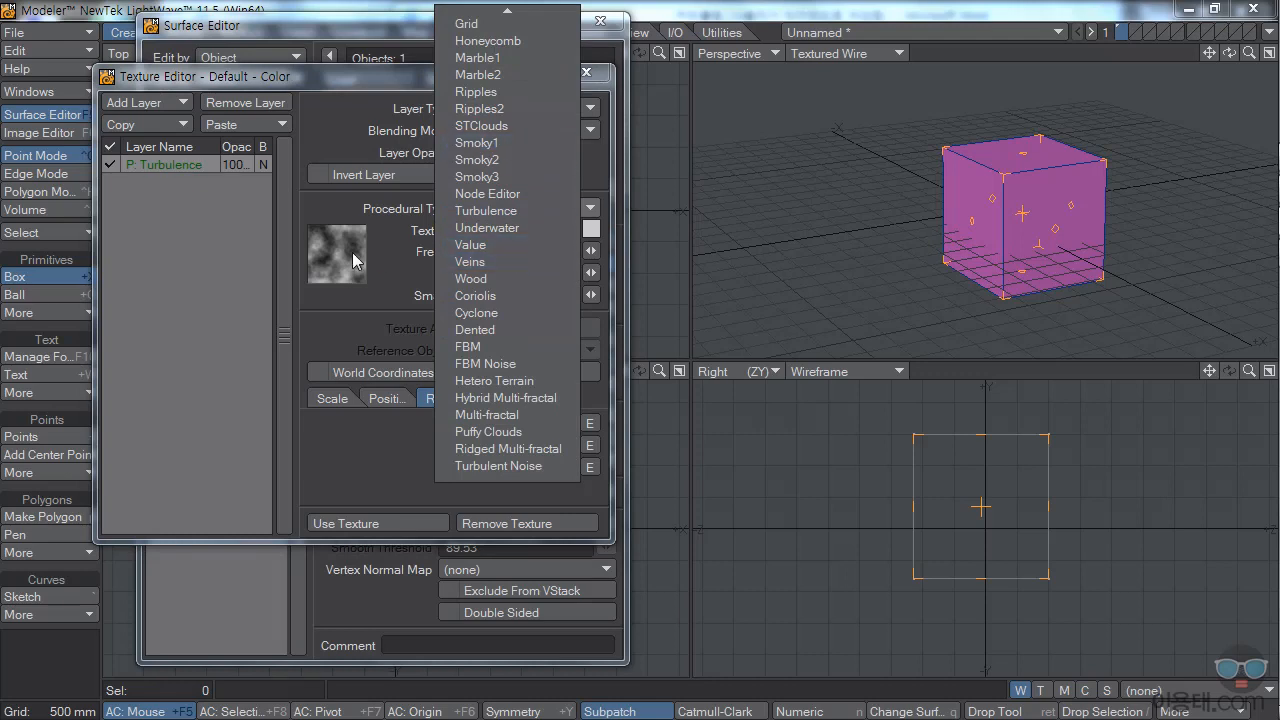
left_click(475, 278)
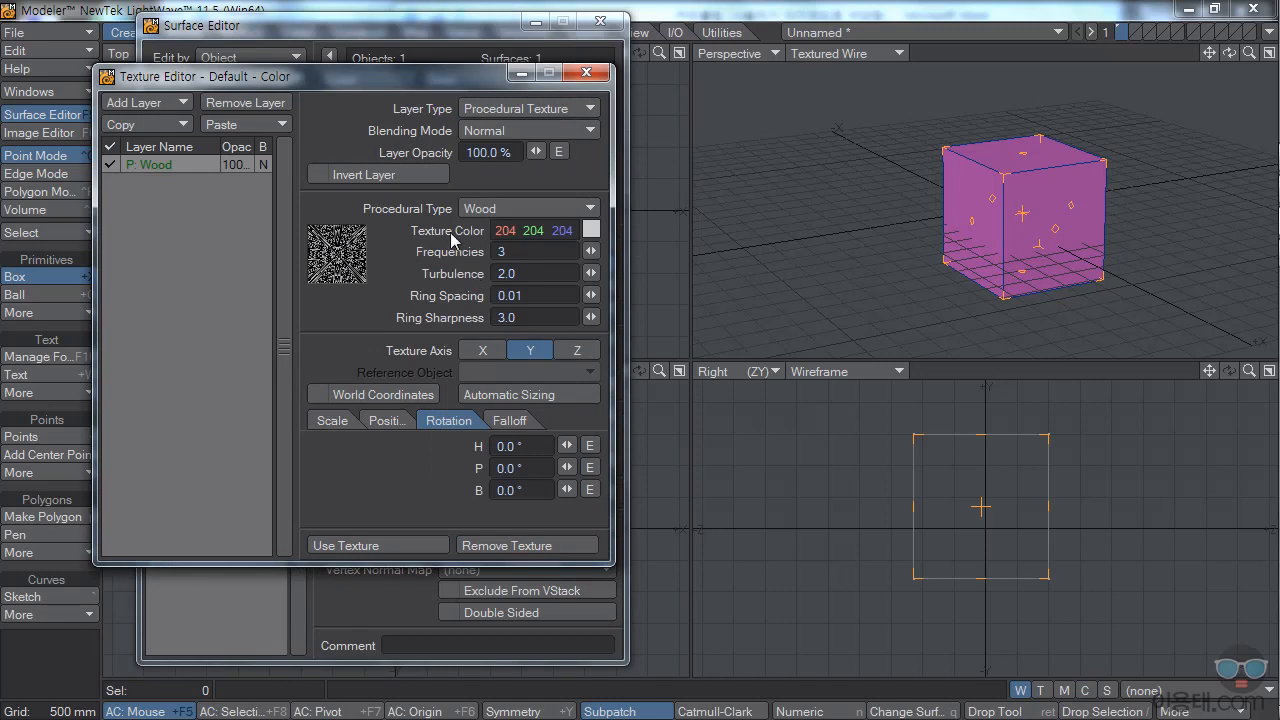
Switch the procedural type to Brick and set its texture color to light pink (234, 175, 174)
left_click(491, 207)
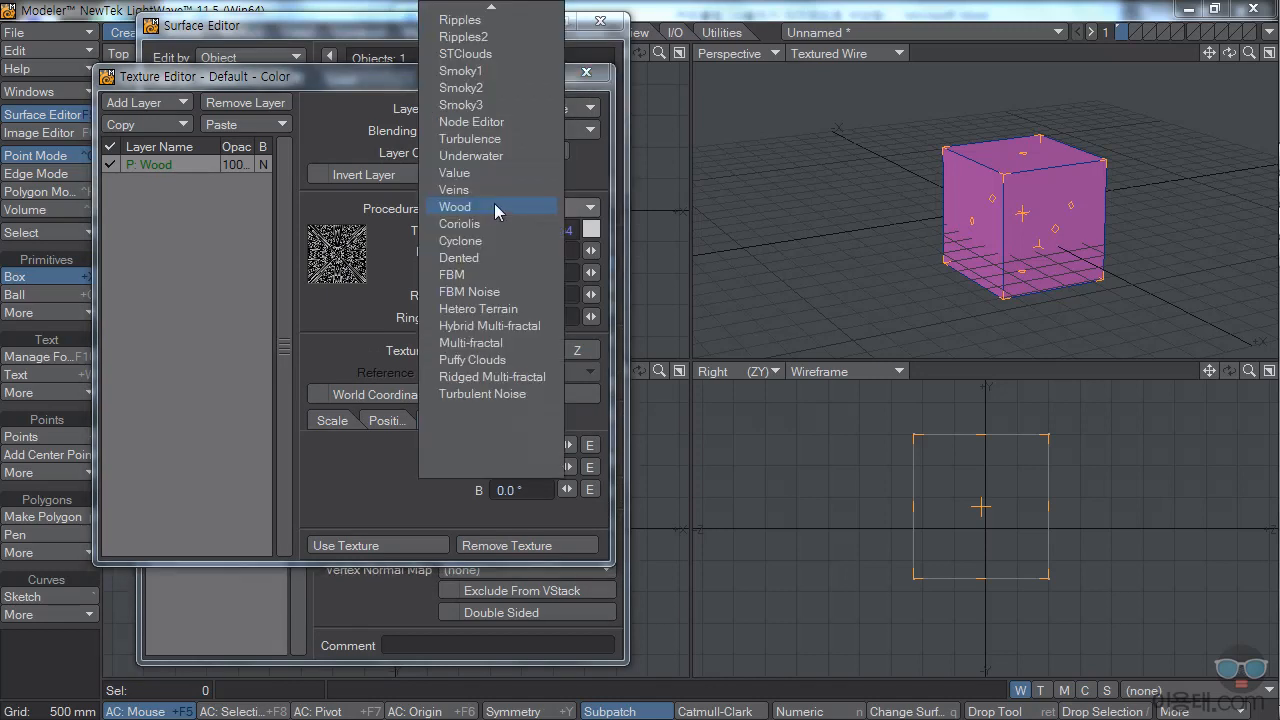
mouse_move(500, 12)
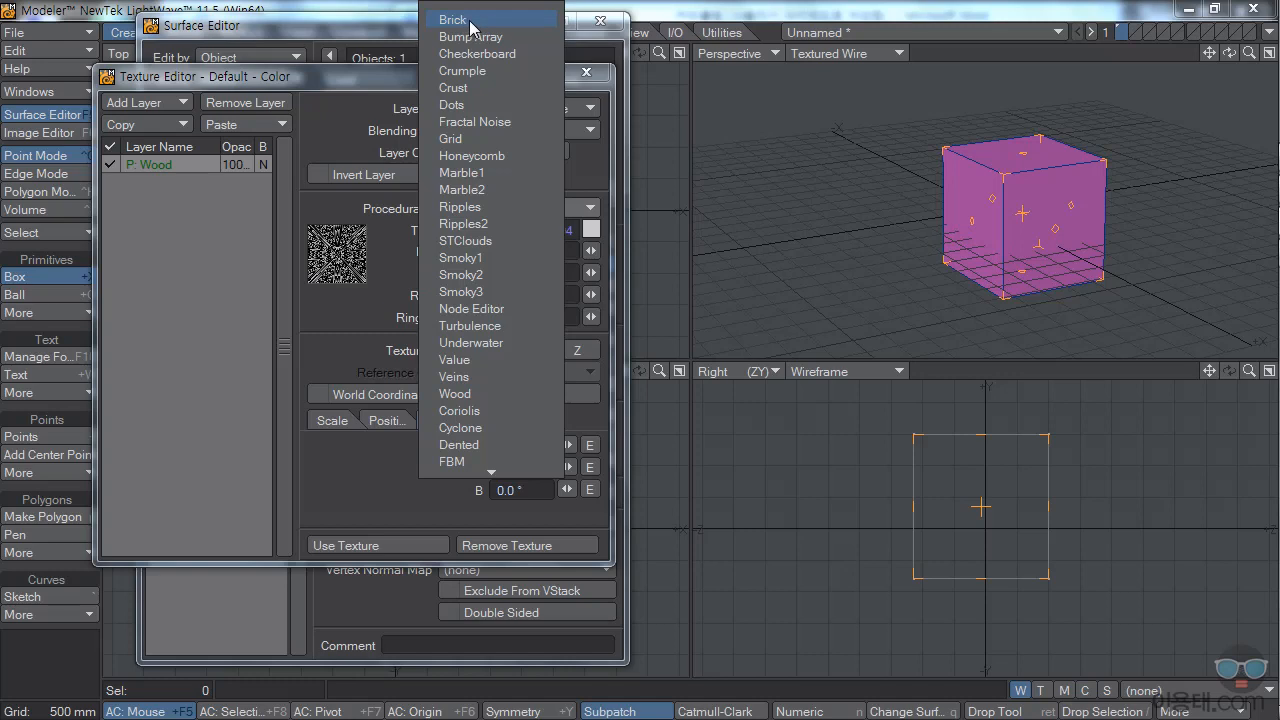
left_click(472, 22)
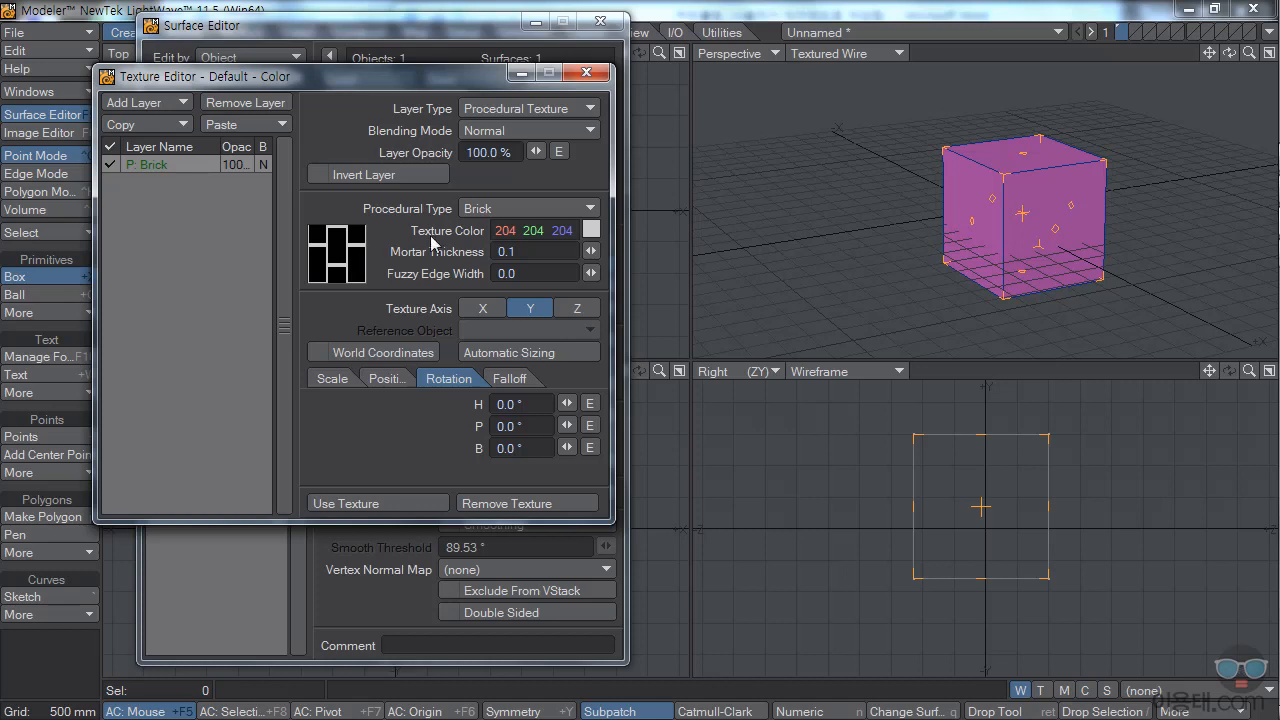
left_click(592, 231)
left_click_drag(423, 156, 372, 199)
left_click(184, 378)
Try the X and Z texture axes on the brick pattern and return the axis to Y
left_click(484, 309)
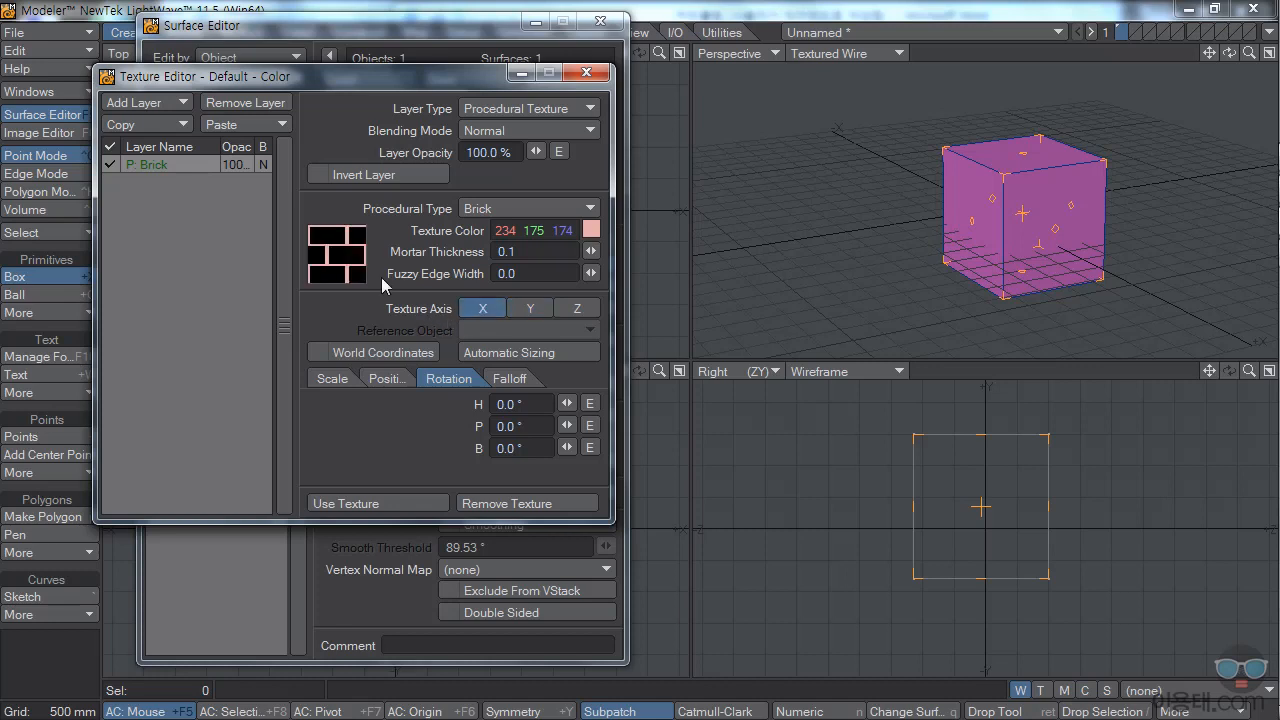
left_click(530, 309)
left_click(577, 309)
left_click(484, 309)
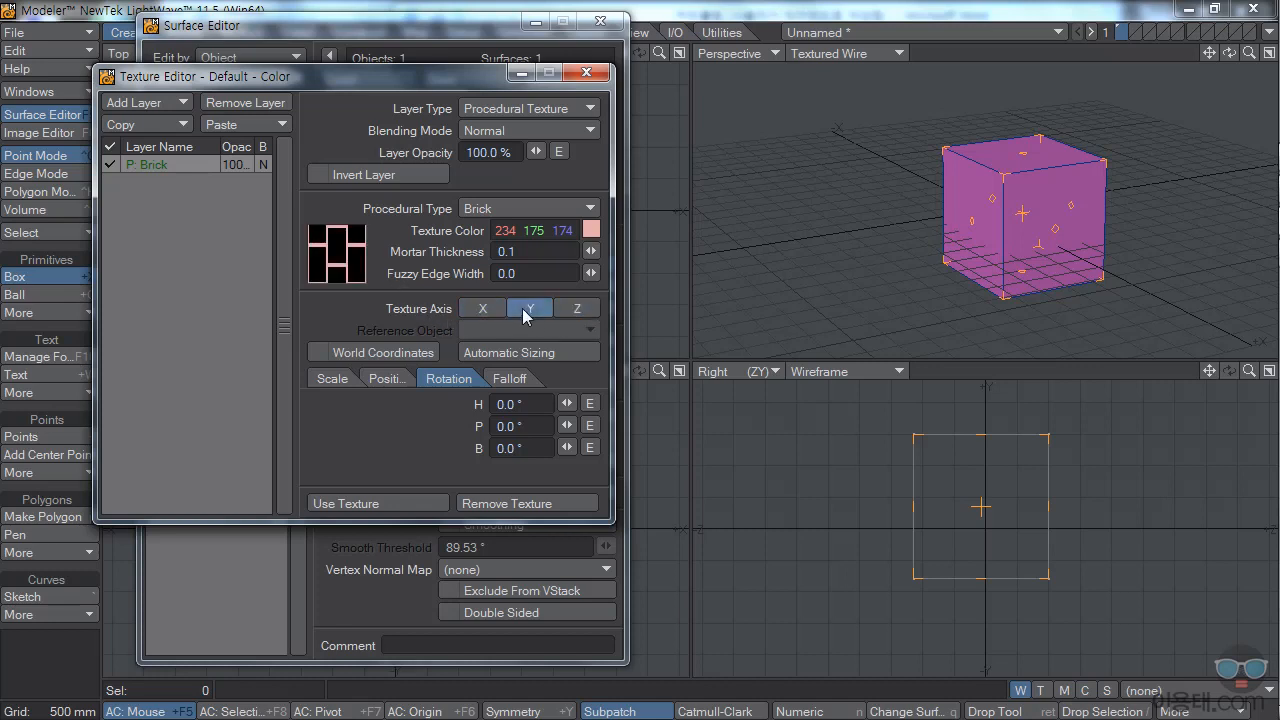
left_click(516, 309)
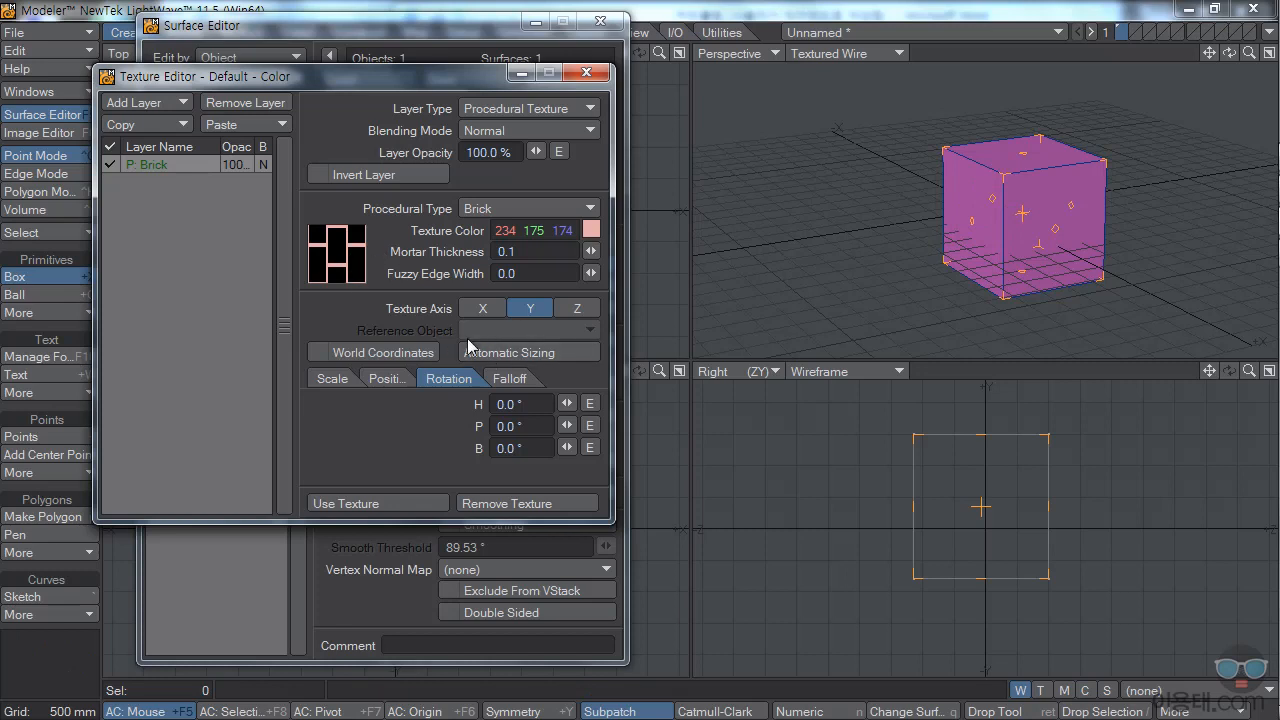
Size the brick texture automatically to the box, review its scale, position and rotation settings, and apply the texture
left_click(538, 348)
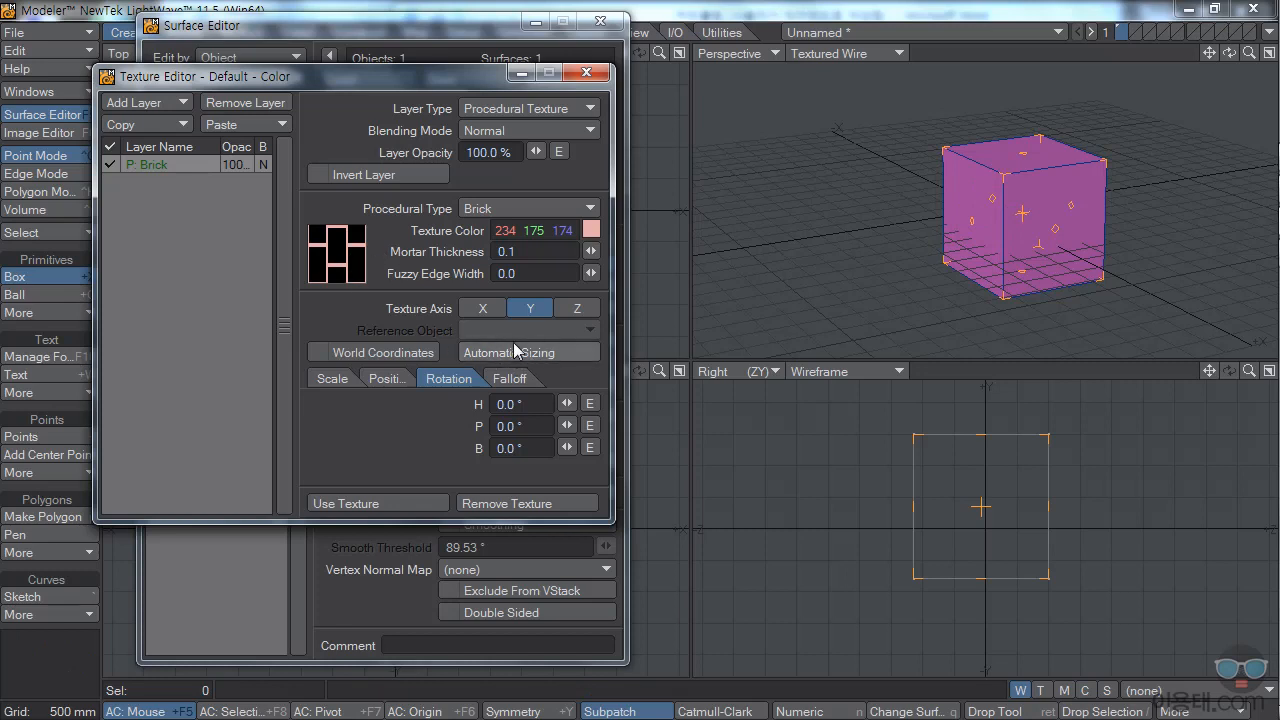
left_click(332, 378)
left_click(387, 378)
left_click(448, 378)
left_click(332, 378)
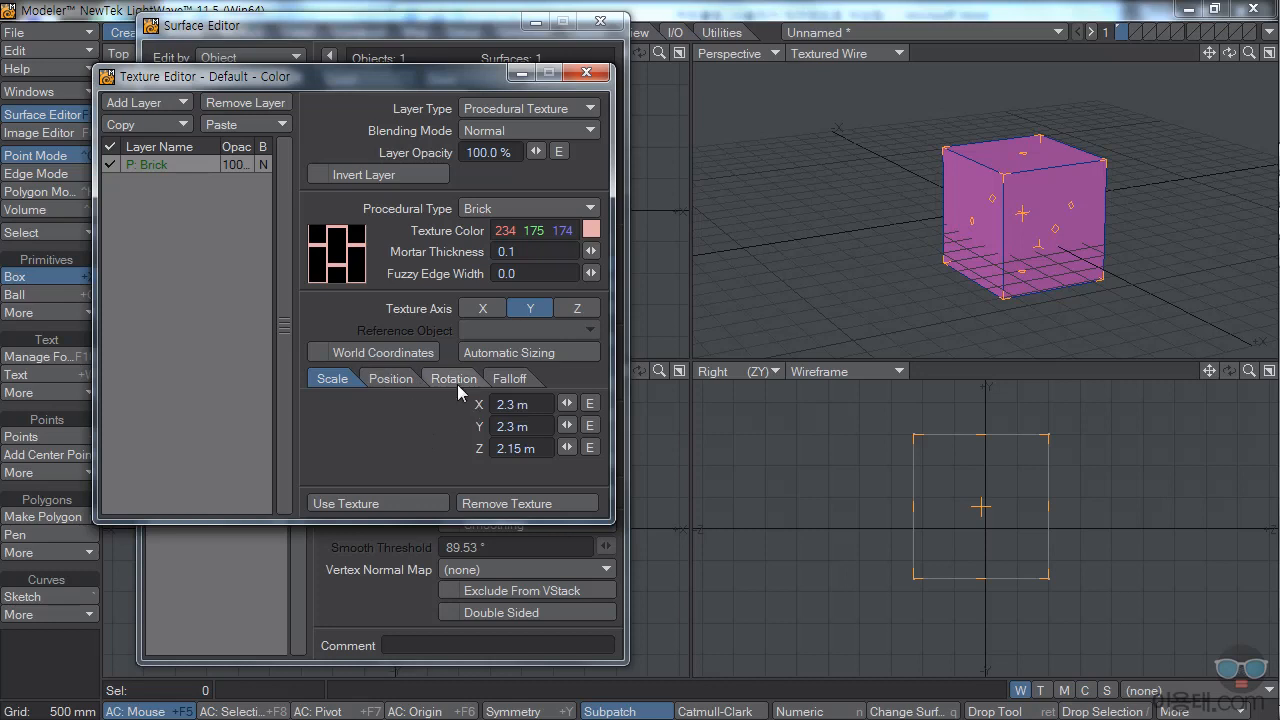
left_click_drag(333, 258, 362, 286)
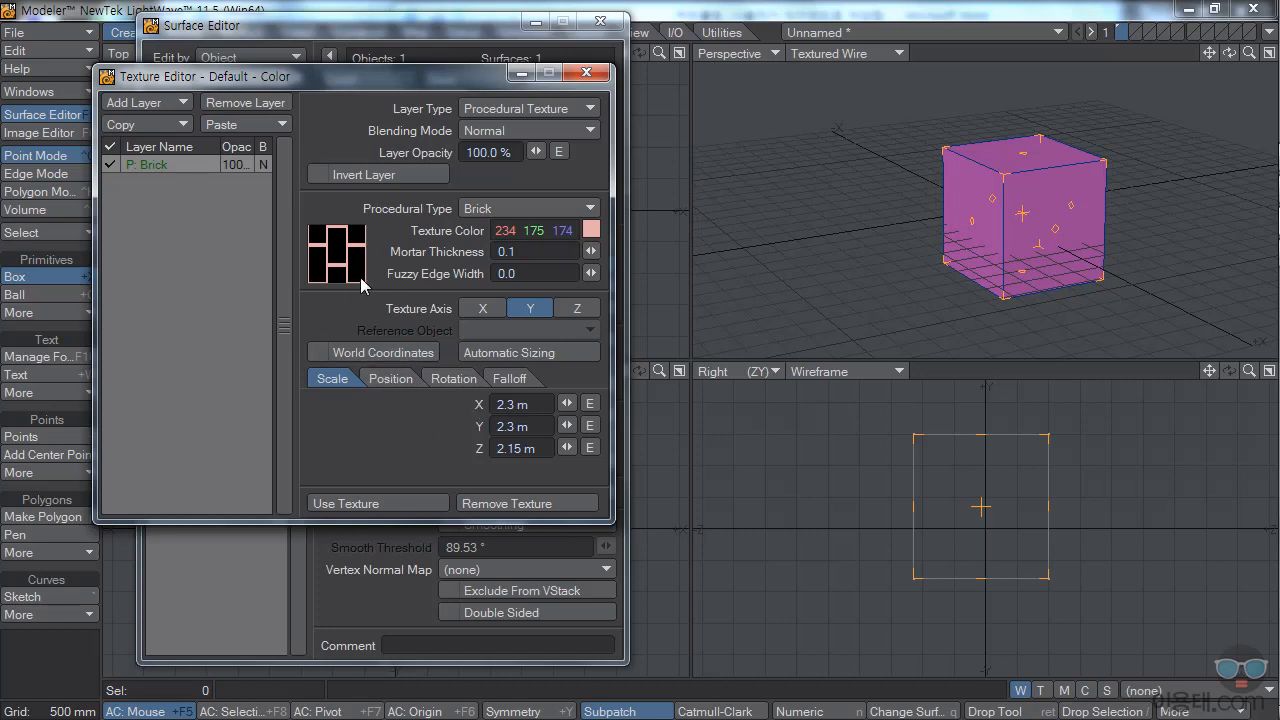
left_click(383, 503)
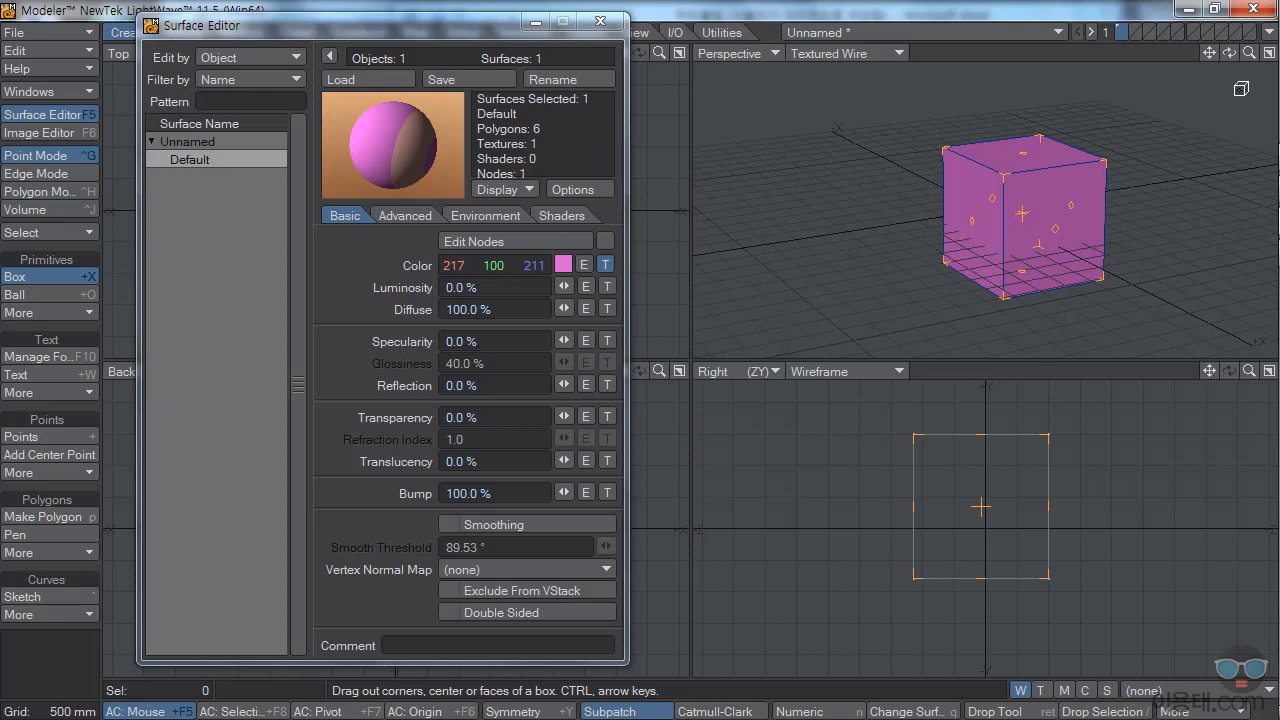
left_click(1271, 34)
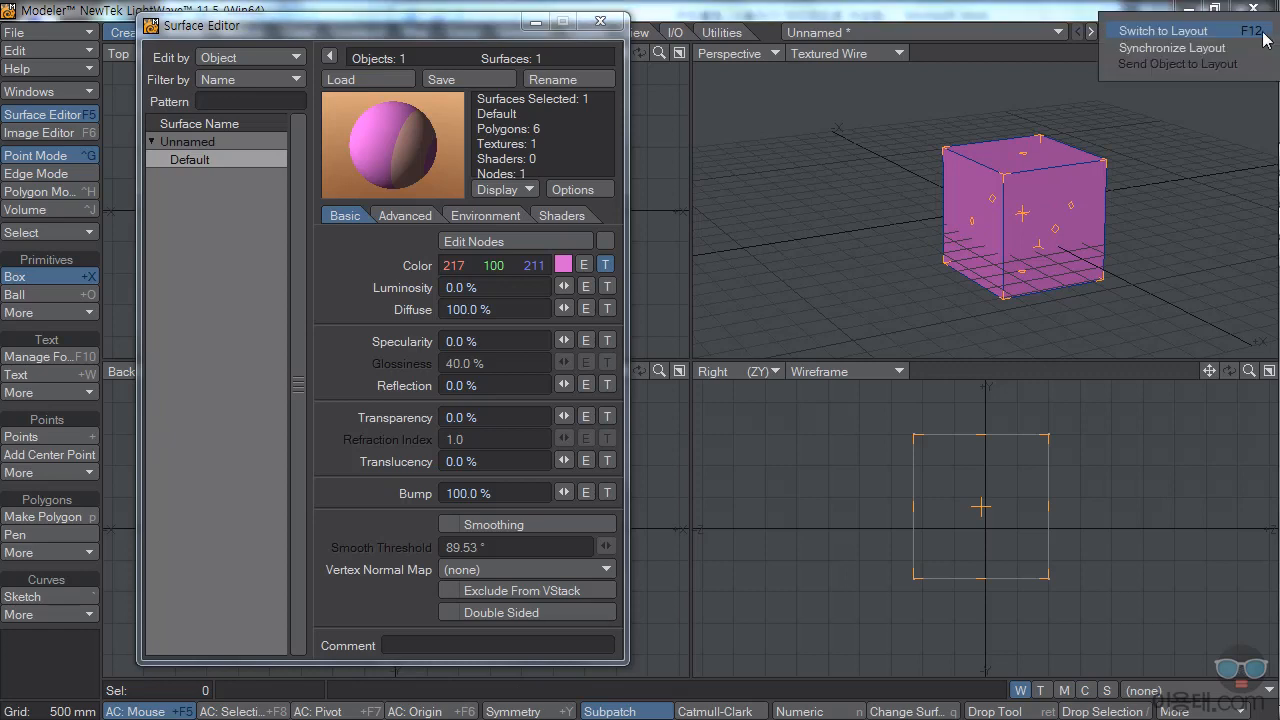
left_click(1061, 15)
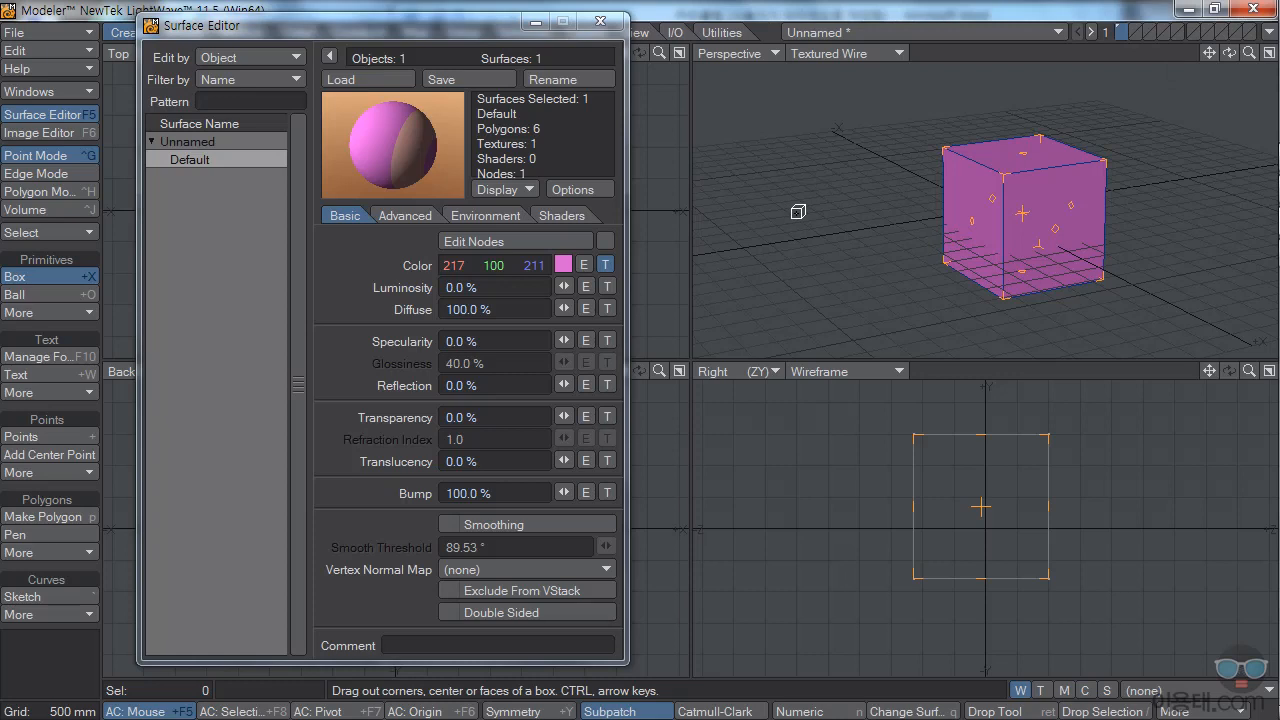
Reopen the surface's color texture and change its layer type to Gradient
left_click(605, 265)
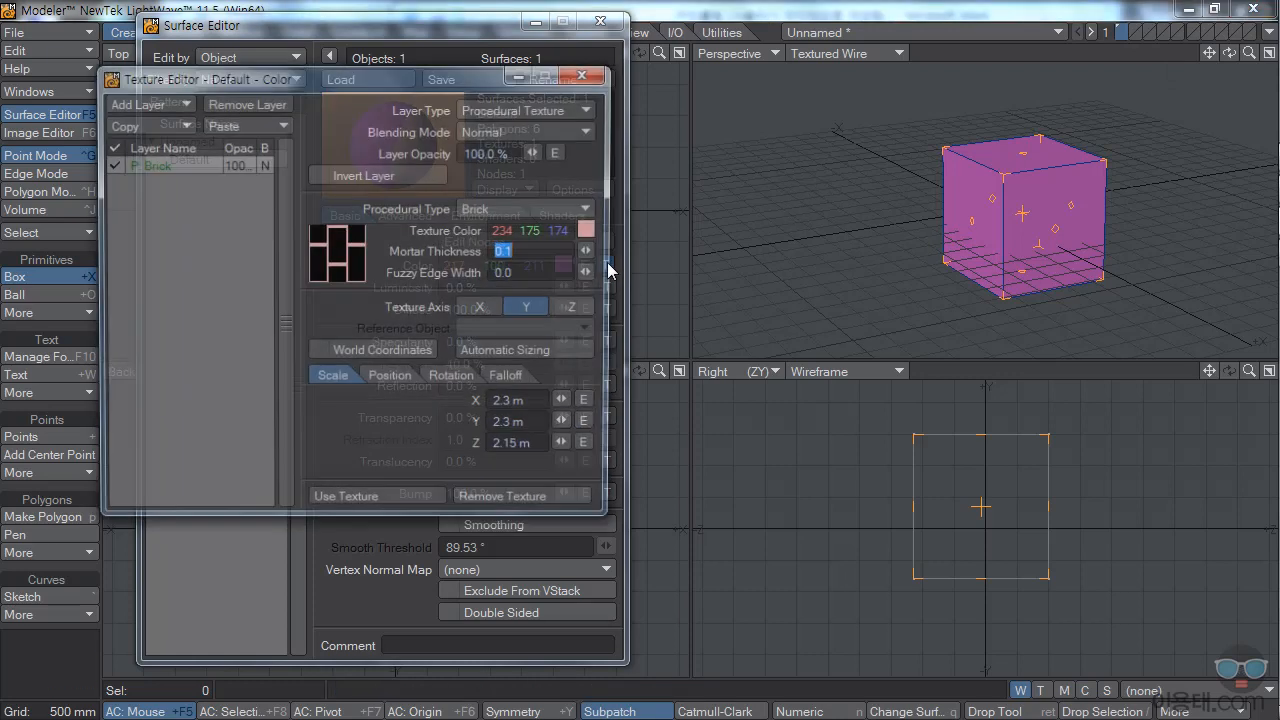
left_click_drag(468, 80, 602, 136)
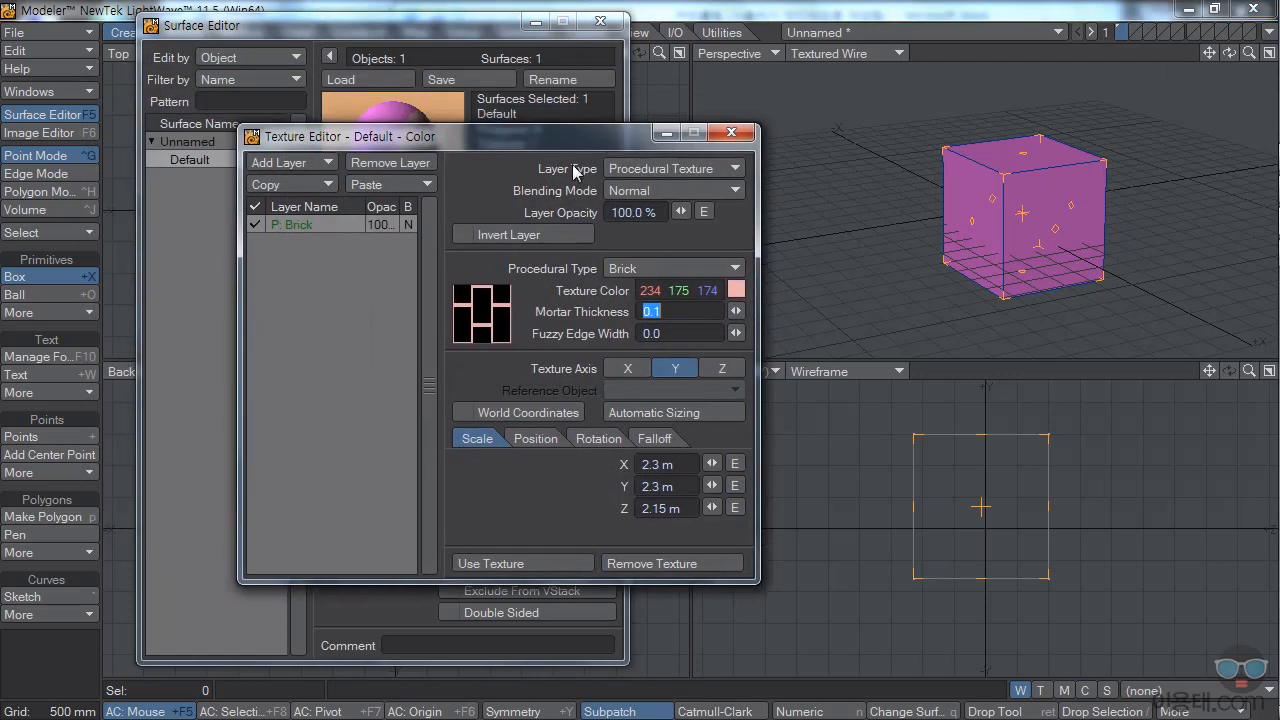
left_click(655, 168)
left_click(631, 190)
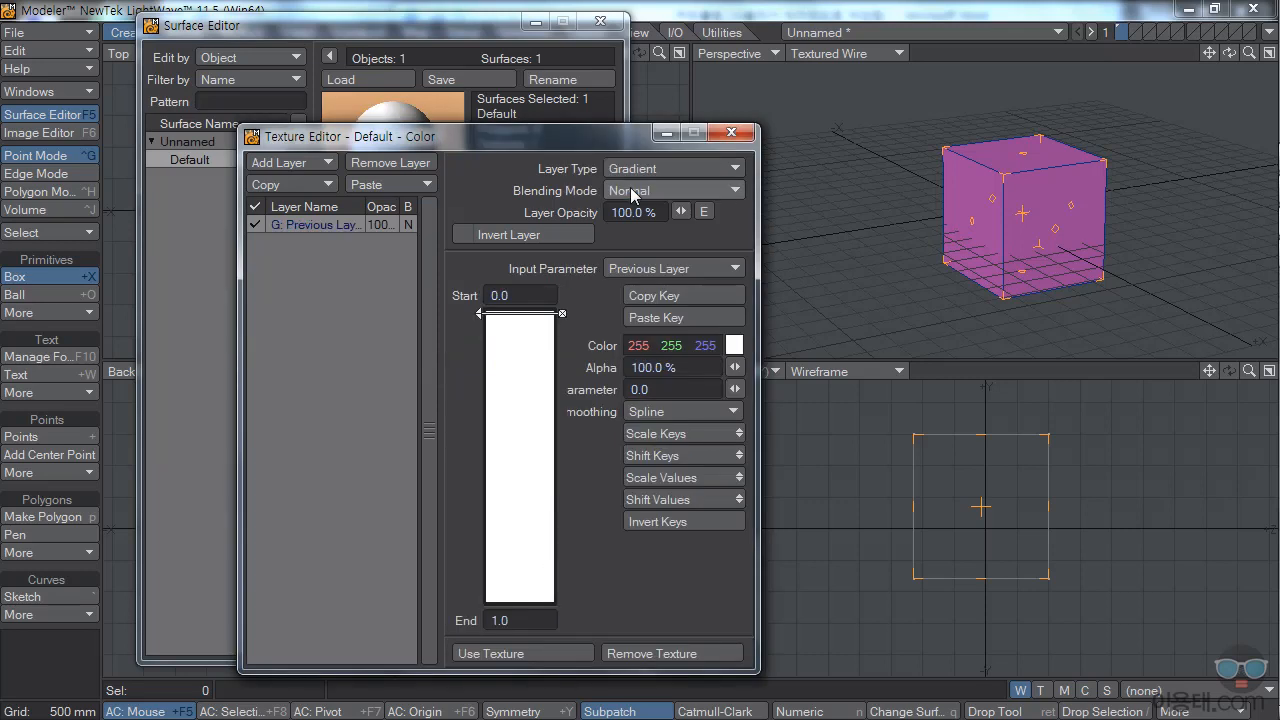
left_click_drag(567, 136, 834, 126)
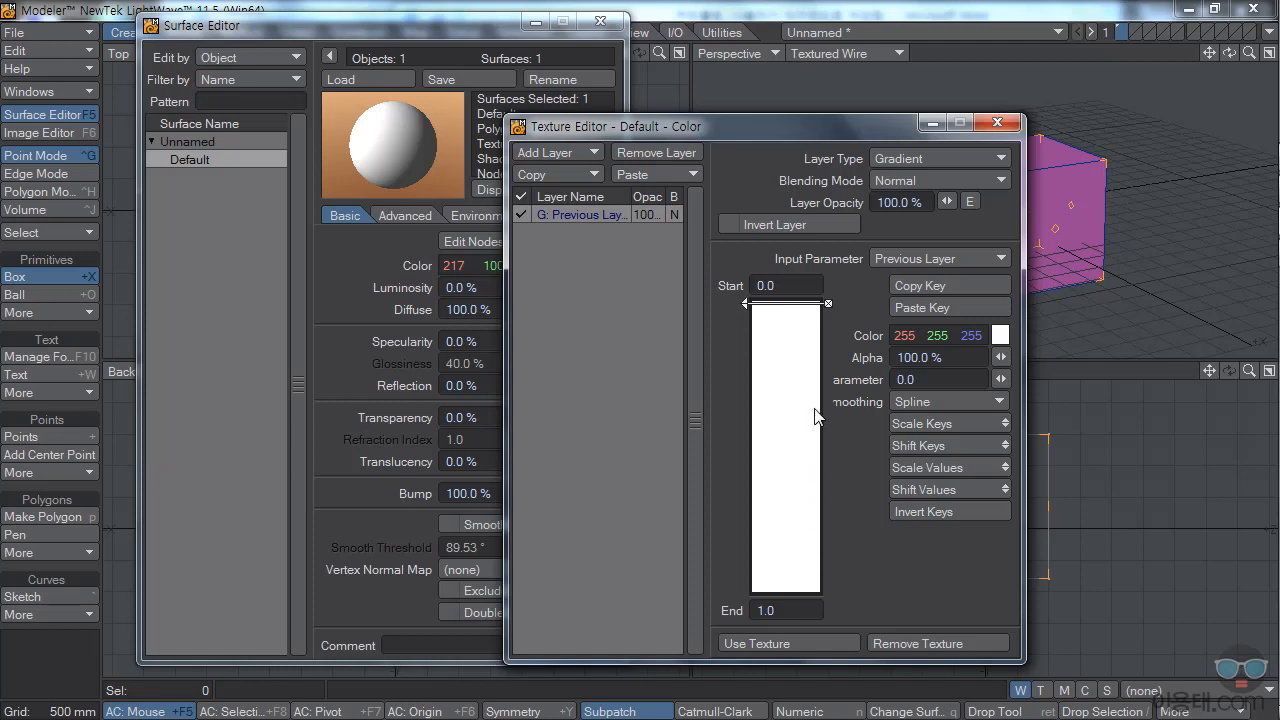
left_click_drag(833, 123, 487, 121)
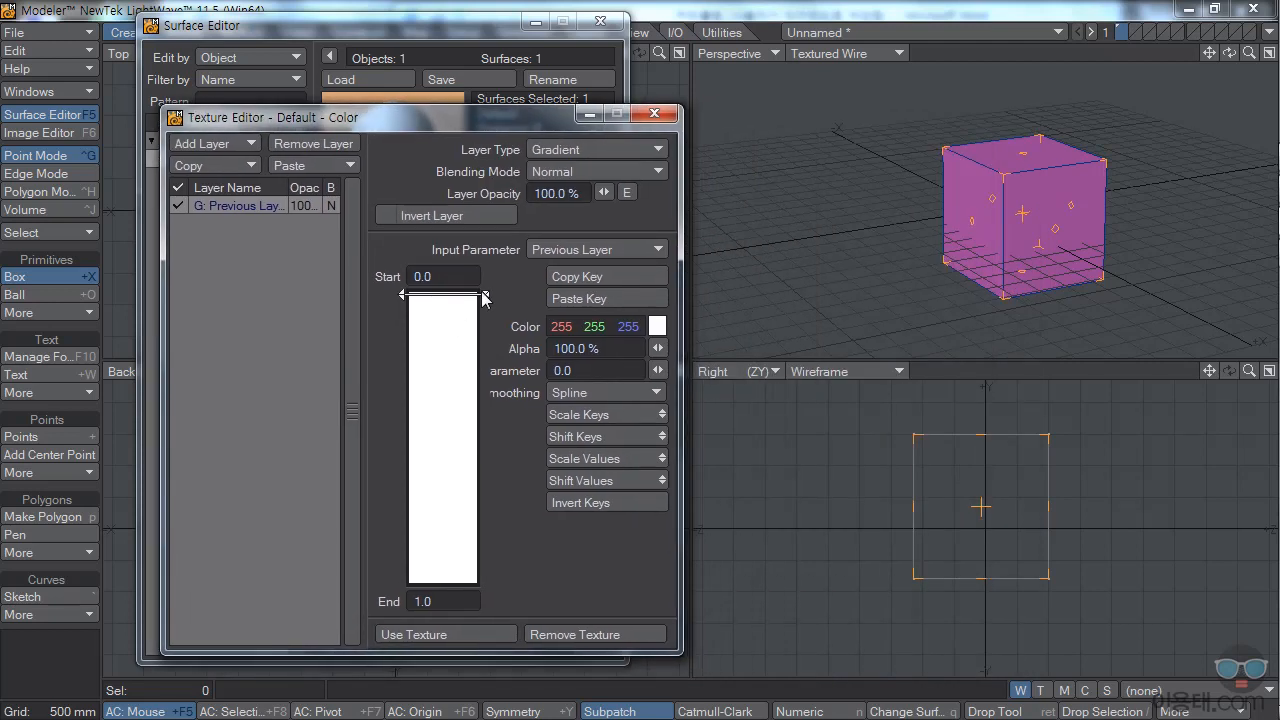
Set the color of the gradient's start key to green (71, 230, 32)
left_click(656, 326)
mouse_move(499, 207)
left_mouse_down()
mouse_move(516, 191)
mouse_move(501, 203)
left_mouse_up()
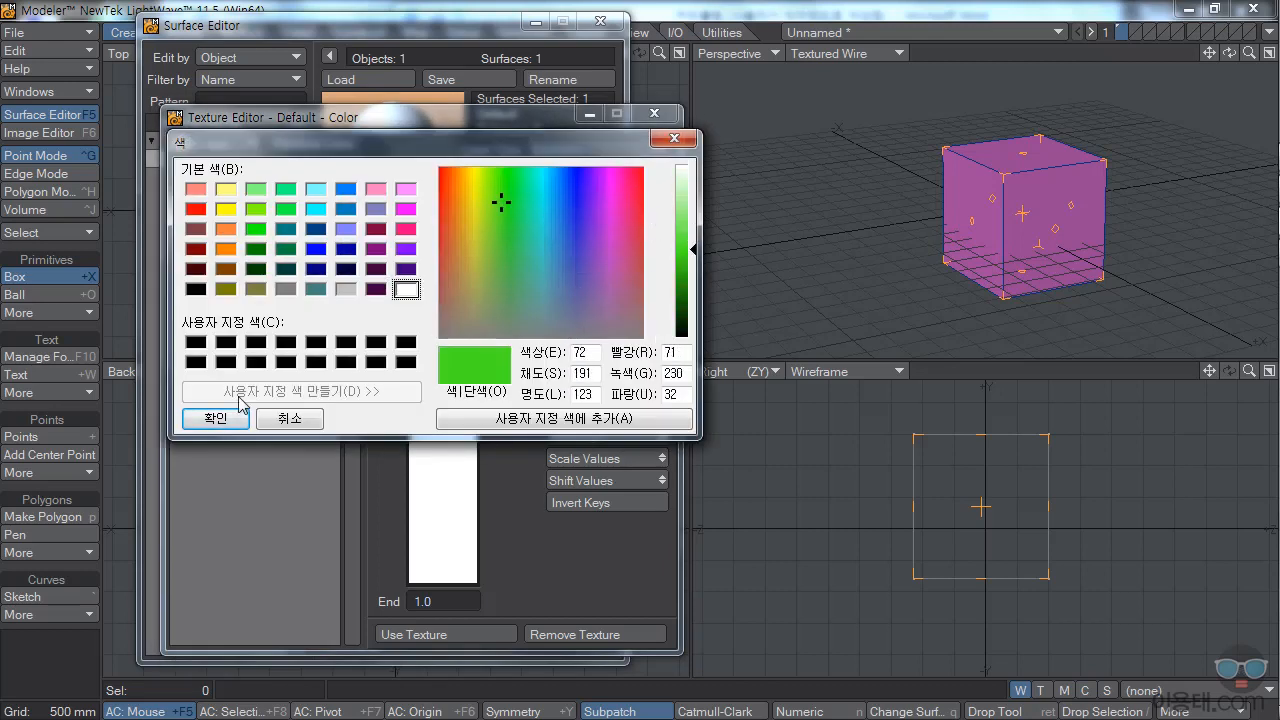
left_click(226, 419)
Add a second gradient key at about 0.435 and color it pink (224, 37, 150)
left_click_drag(437, 358, 443, 413)
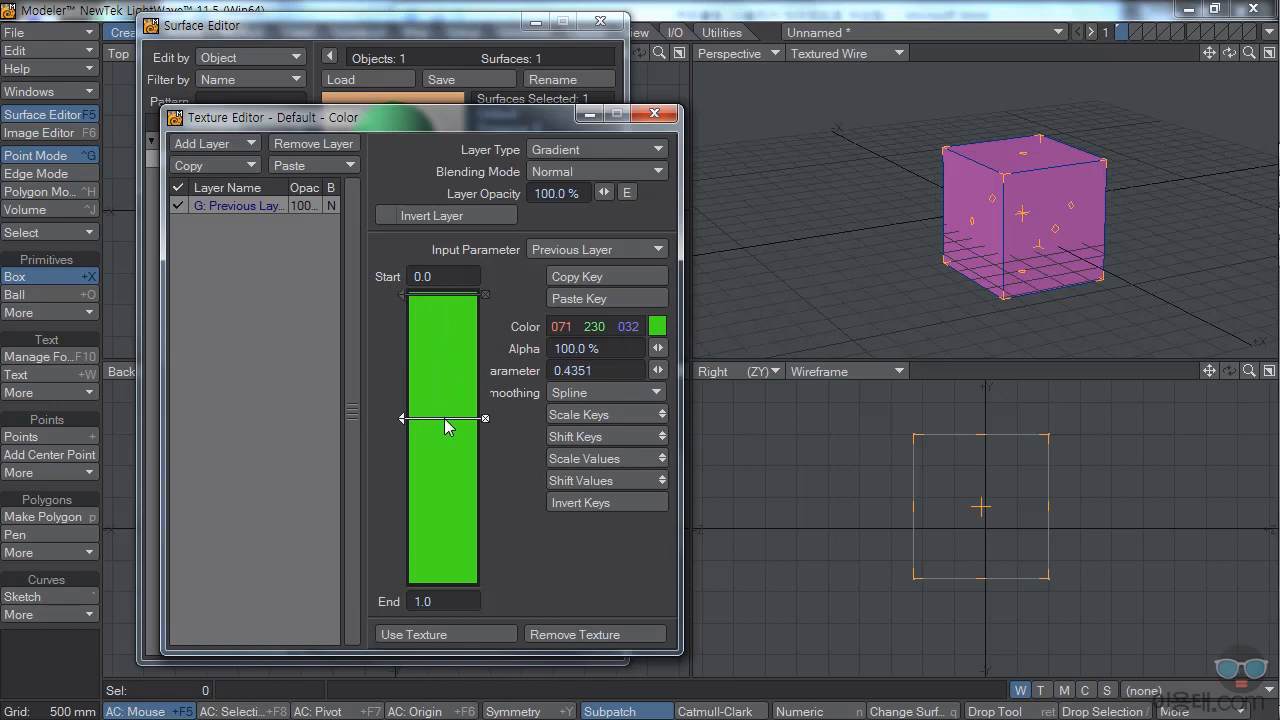
left_click(655, 330)
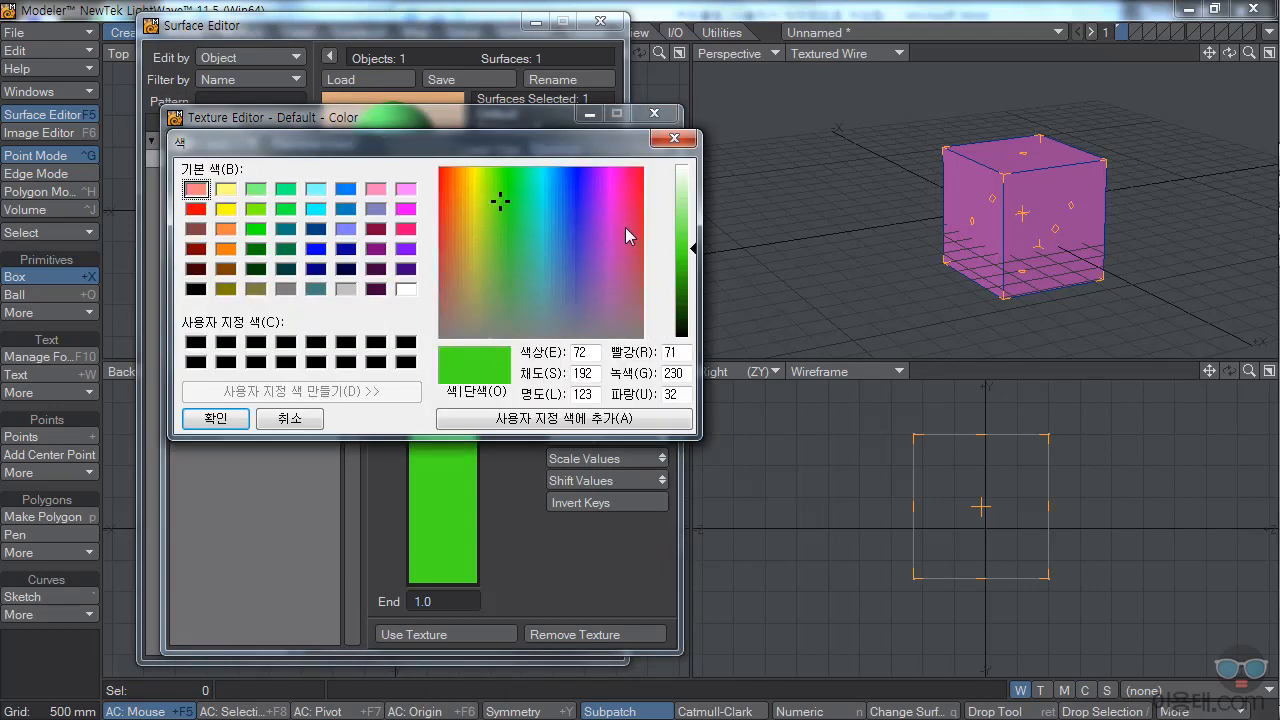
left_click(618, 210)
left_click(226, 419)
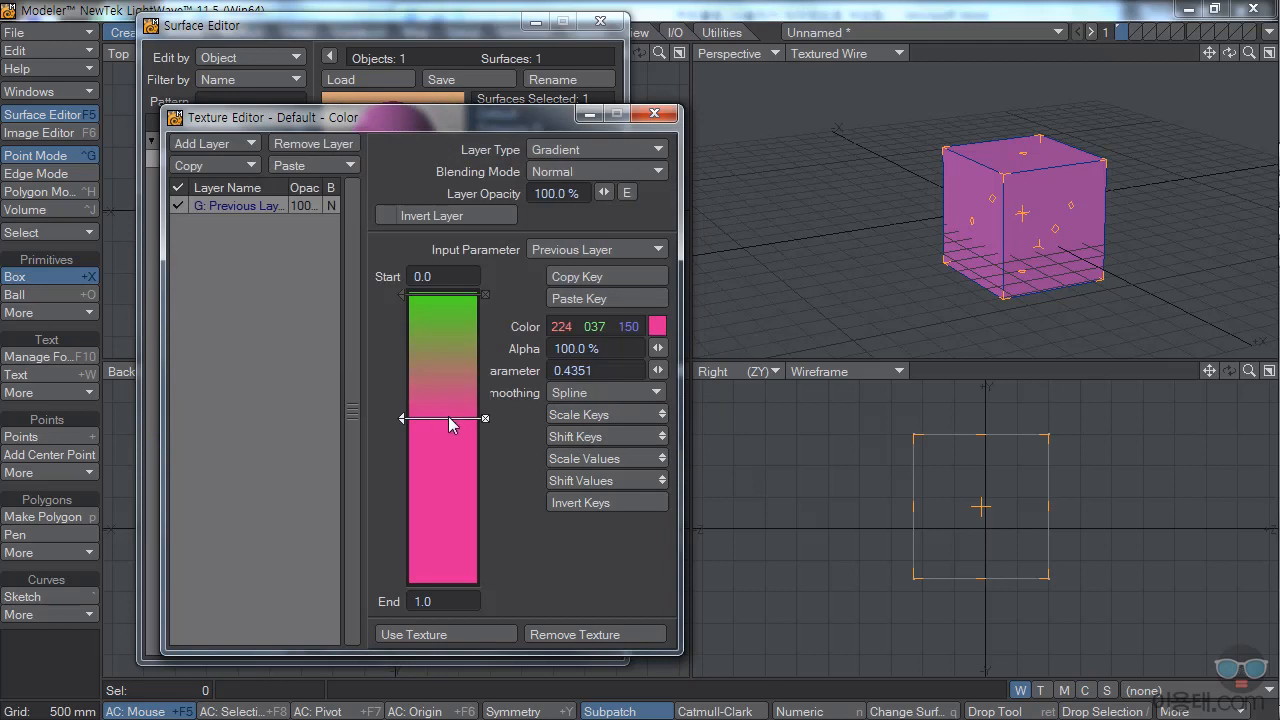
Move the pink key to the gradient's end at 1.0 and recolor it blue (21, 32, 240)
left_click_drag(441, 428, 446, 594)
left_click(657, 326)
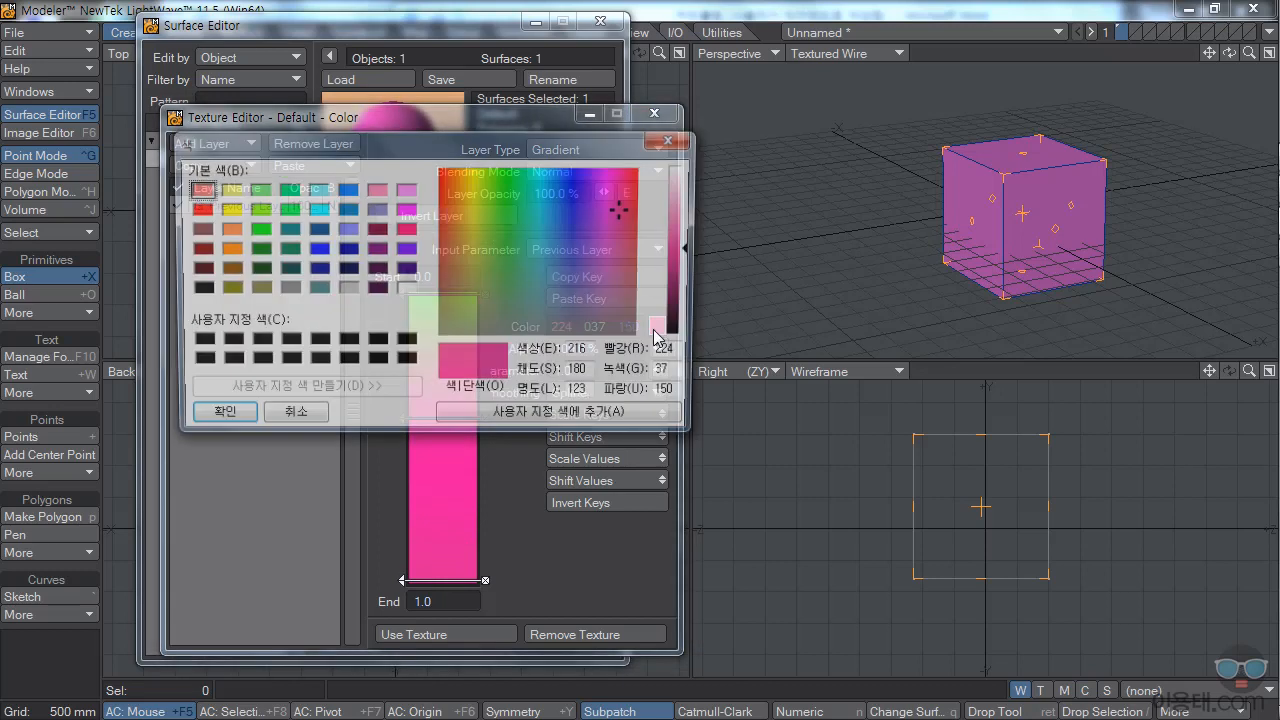
left_click(574, 187)
left_click(228, 421)
Add a dark pink key (168, 23, 99) at about 0.509 in the middle of the gradient and apply the texture
left_click(485, 419)
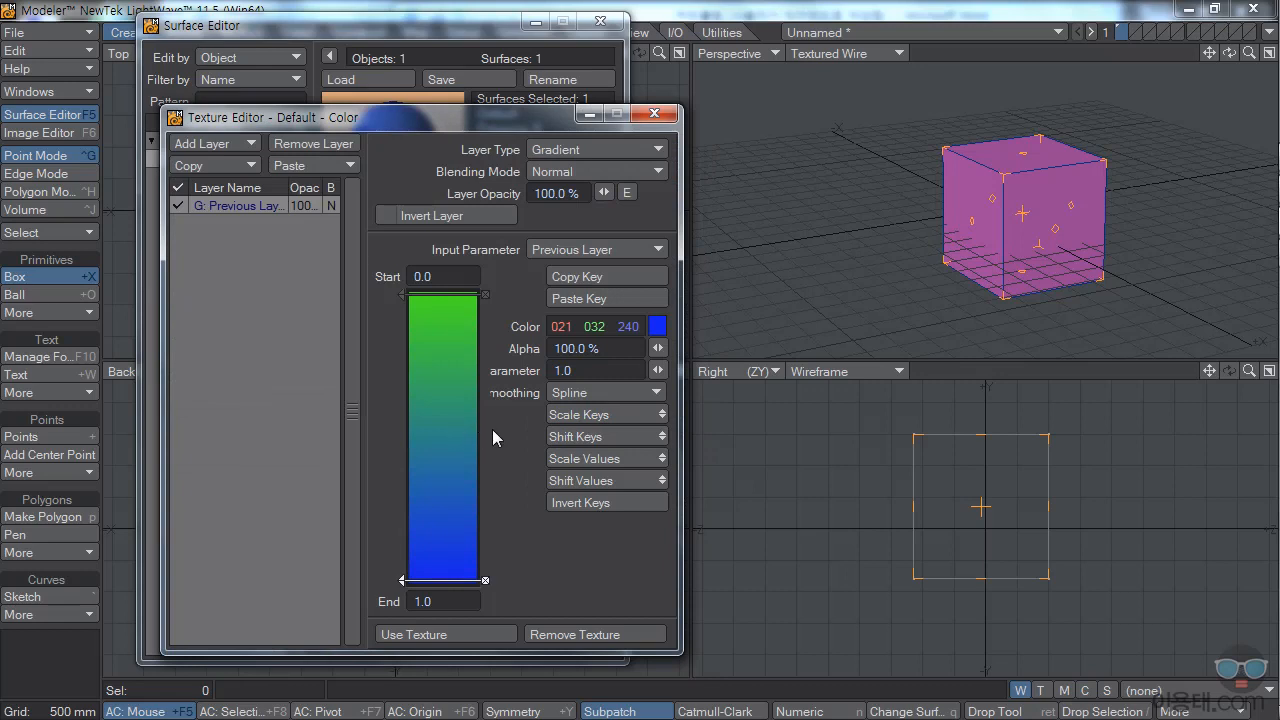
left_click(434, 429)
left_click(652, 325)
mouse_move(613, 191)
left_mouse_down()
mouse_move(633, 203)
mouse_move(603, 198)
mouse_move(626, 206)
left_mouse_up()
left_click(215, 417)
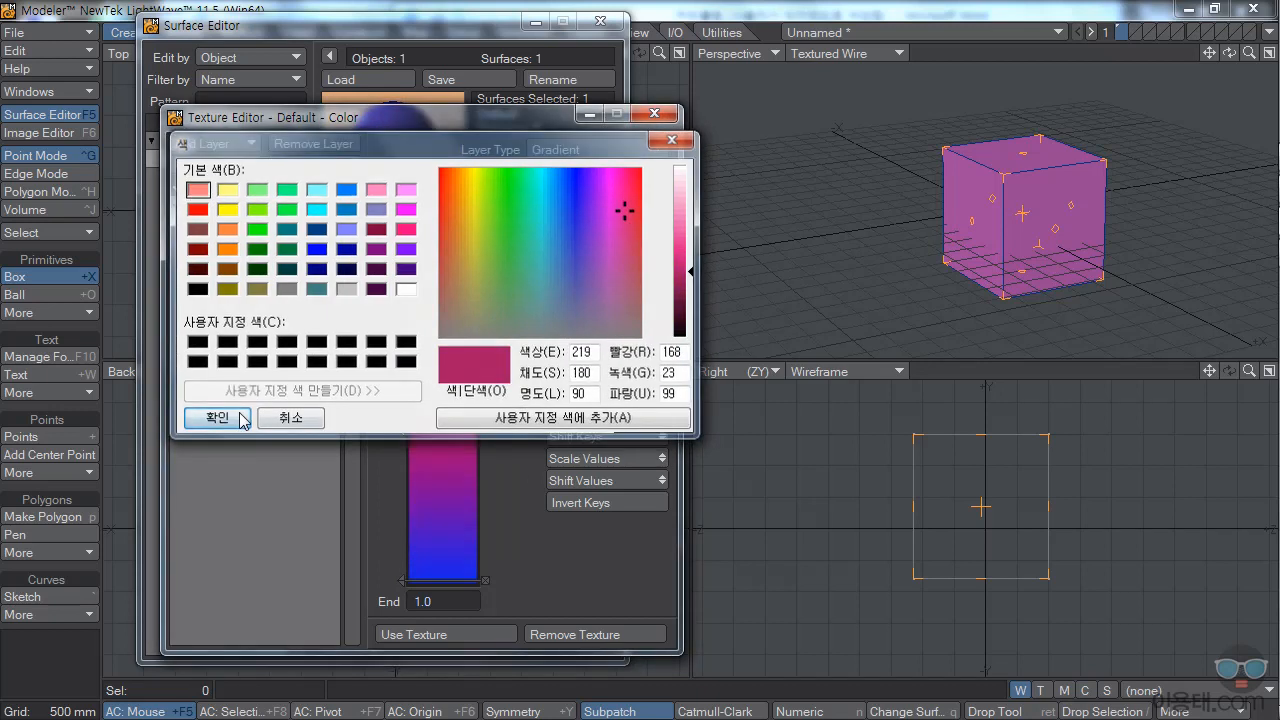
left_click_drag(445, 430, 446, 440)
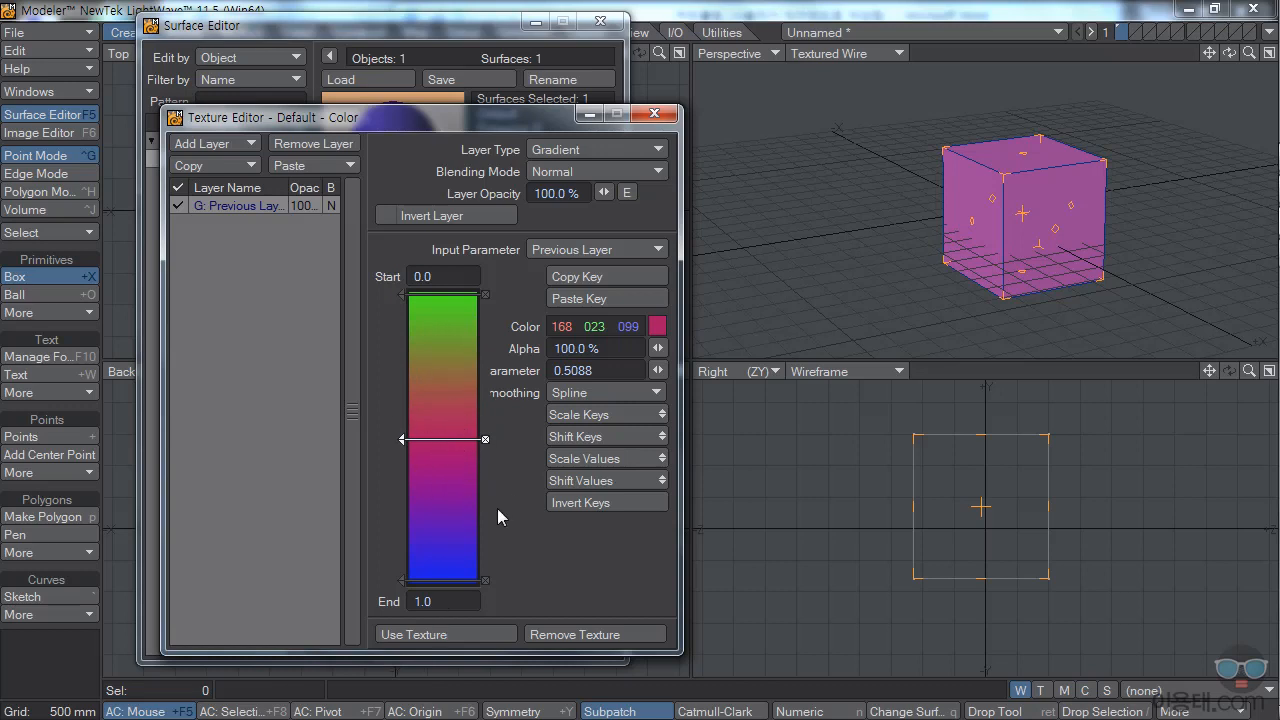
left_click(444, 635)
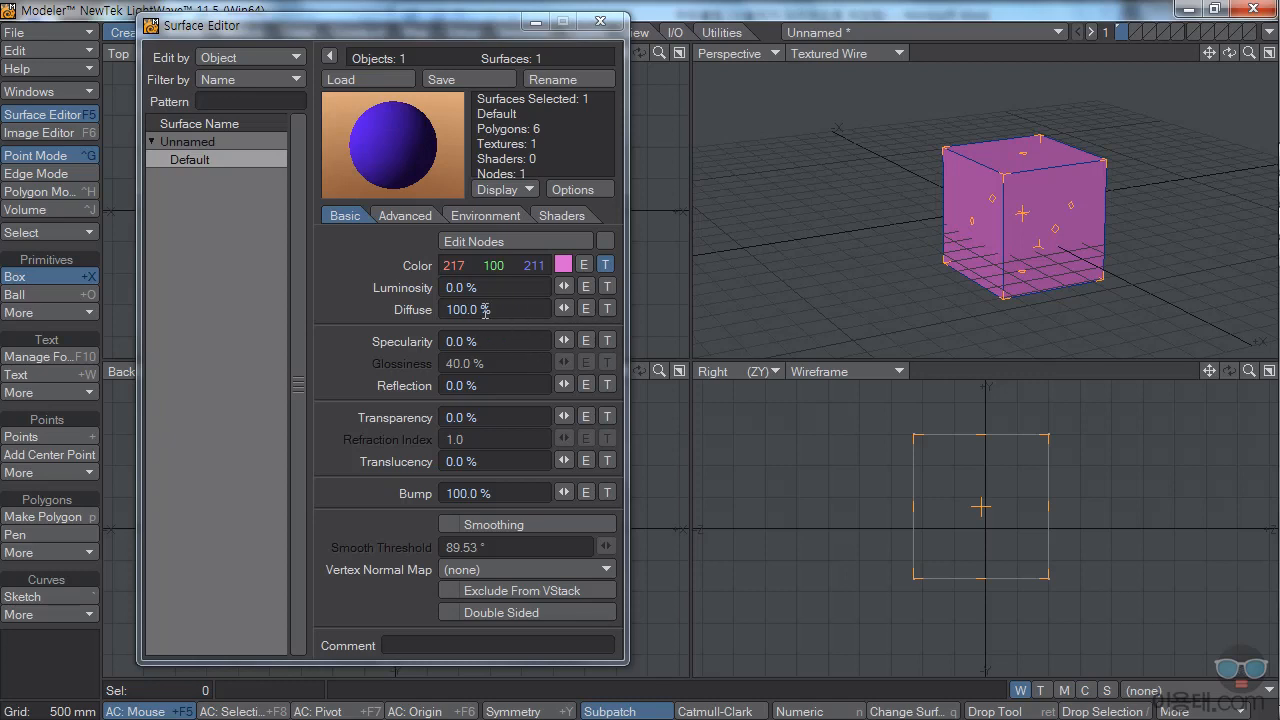
Add a Bricks2D texture node in the surface's Node Editor and connect its Color output to the surface's Color input
left_click(497, 241)
left_click_drag(512, 46, 561, 133)
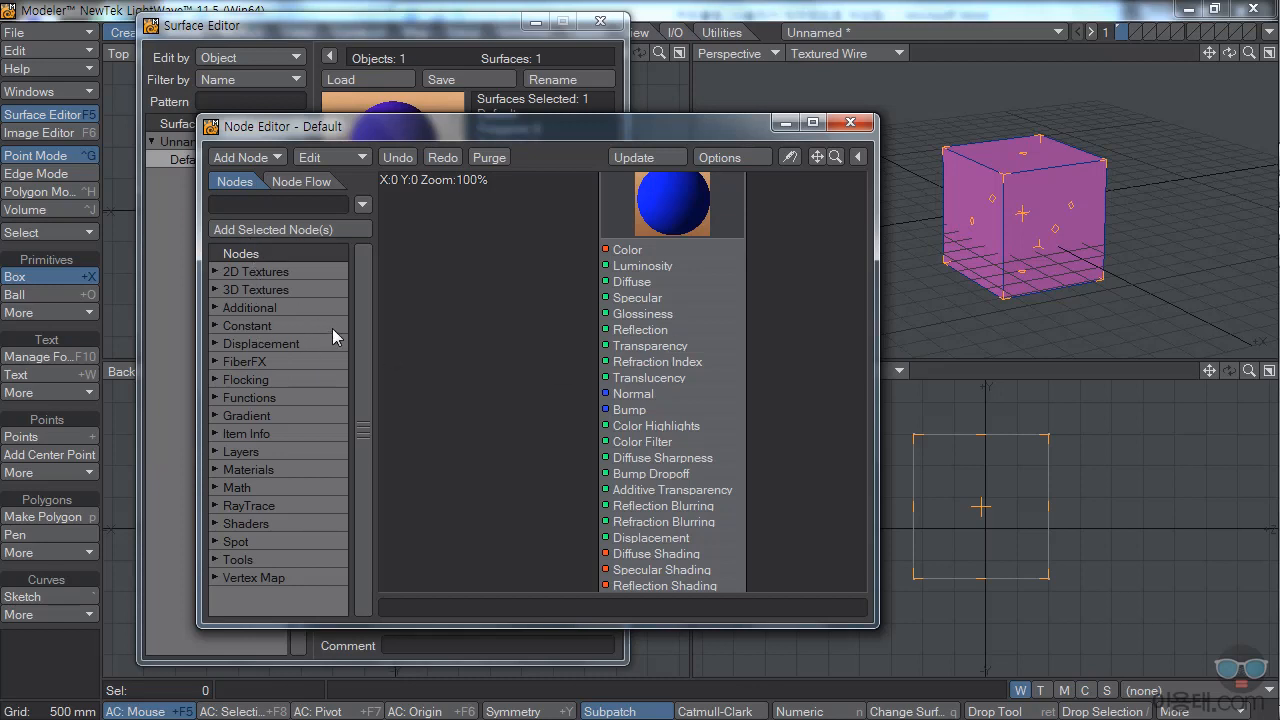
left_click(215, 273)
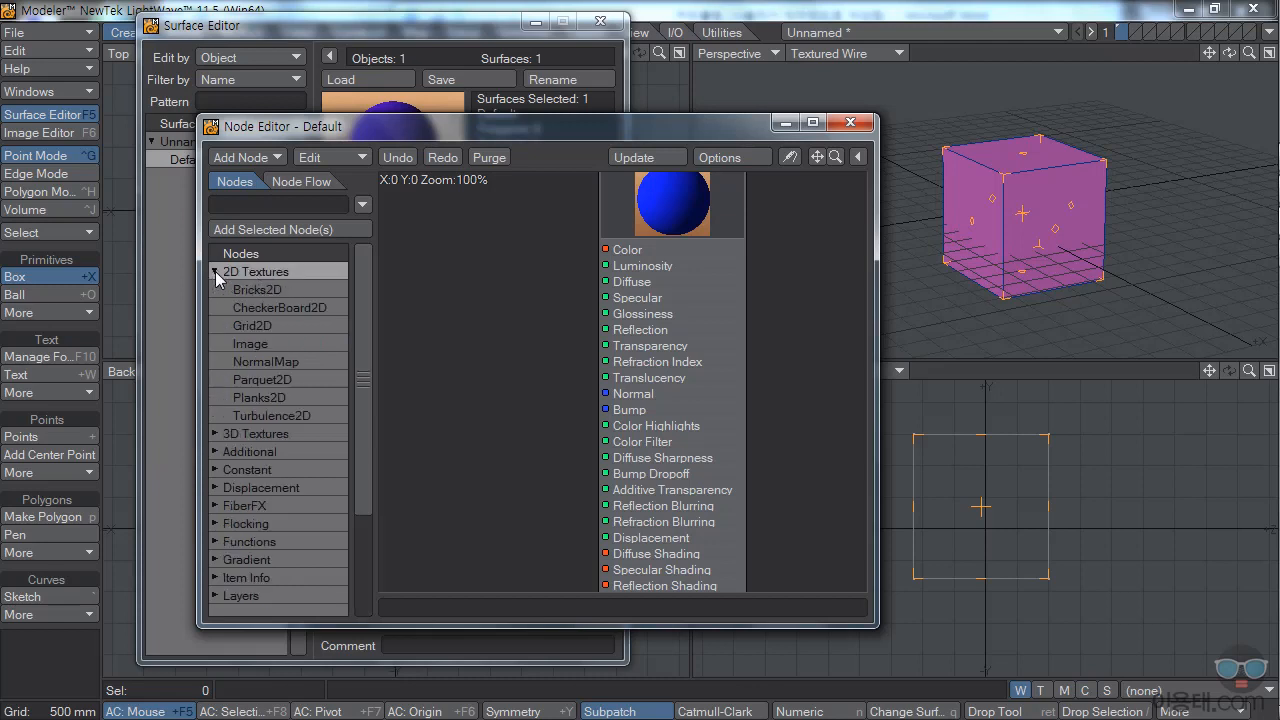
left_click(264, 291)
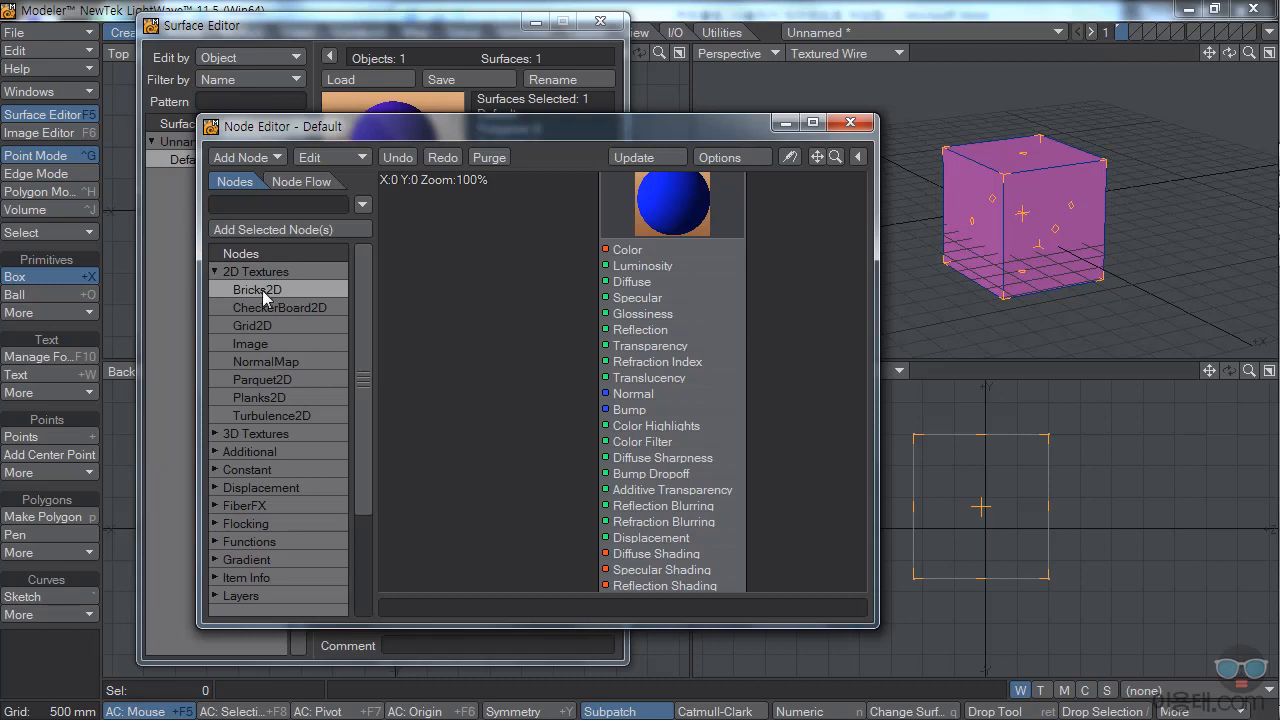
double_click(262, 290)
left_click_drag(628, 205, 476, 202)
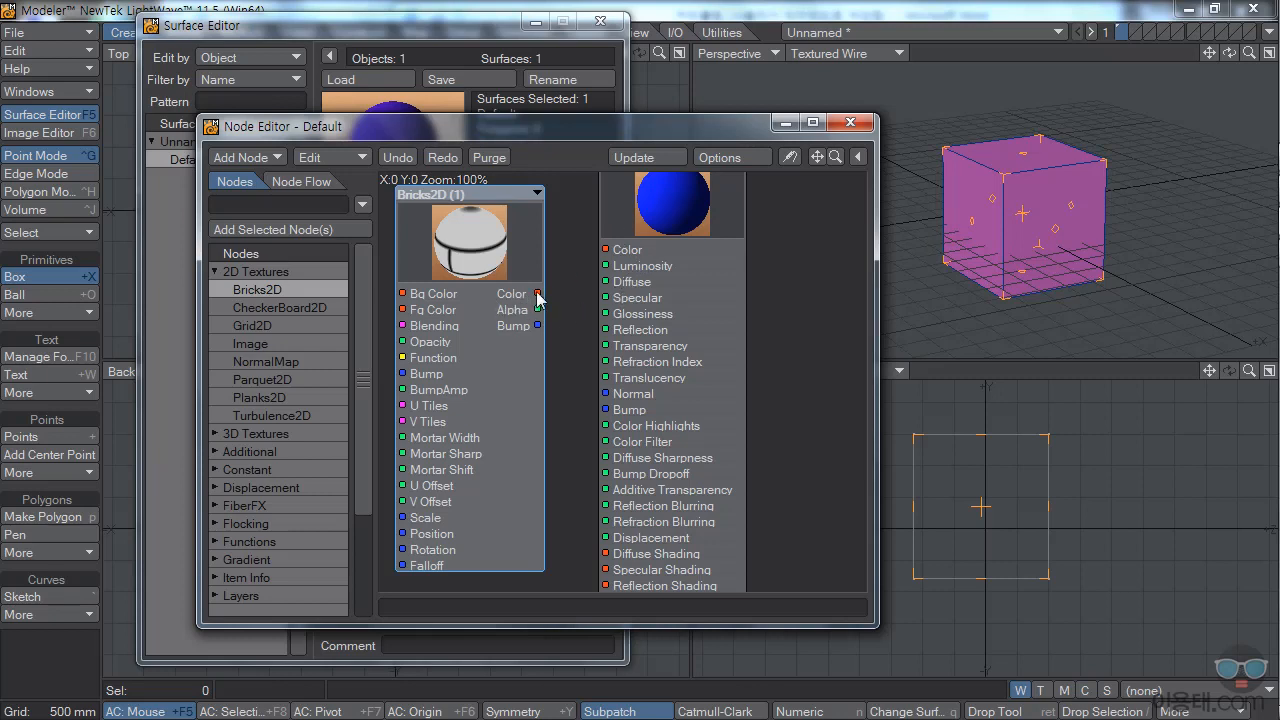
left_click_drag(537, 293, 606, 256)
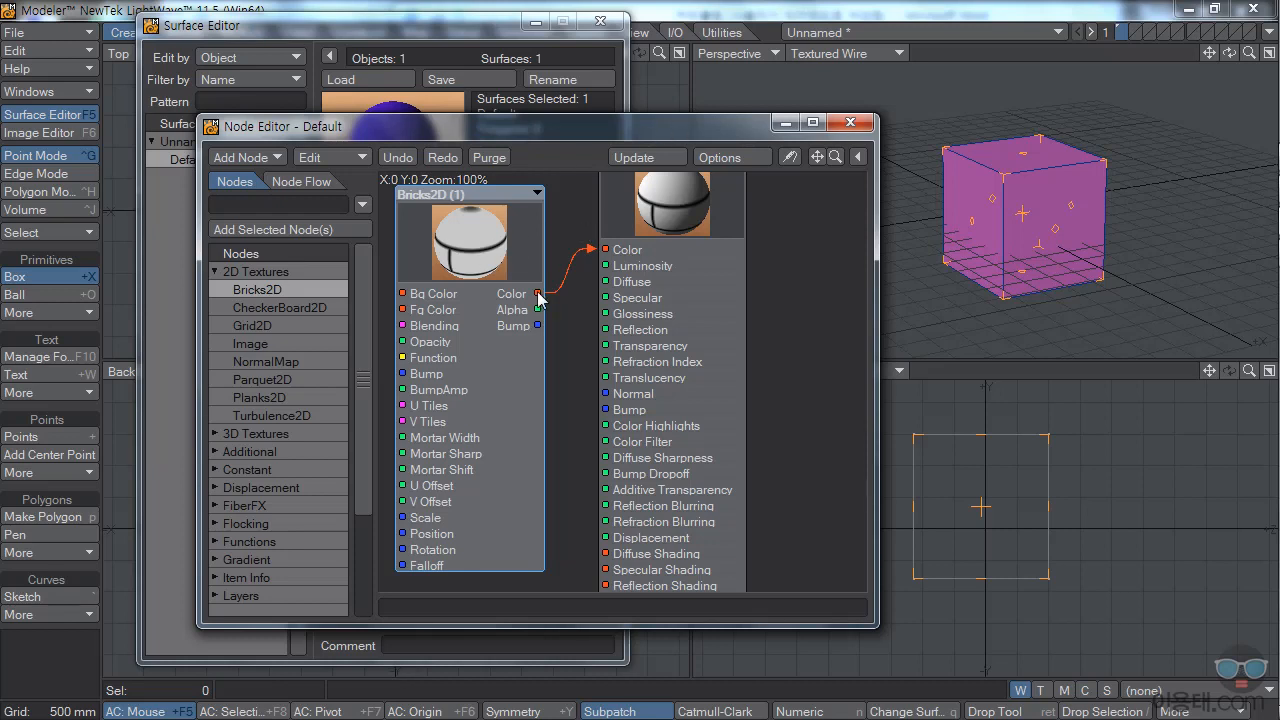
Connect the Bricks2D node's Color output to the surface's Bump input, and delete the Bricks2D node from the network
left_click_drag(537, 309, 606, 414)
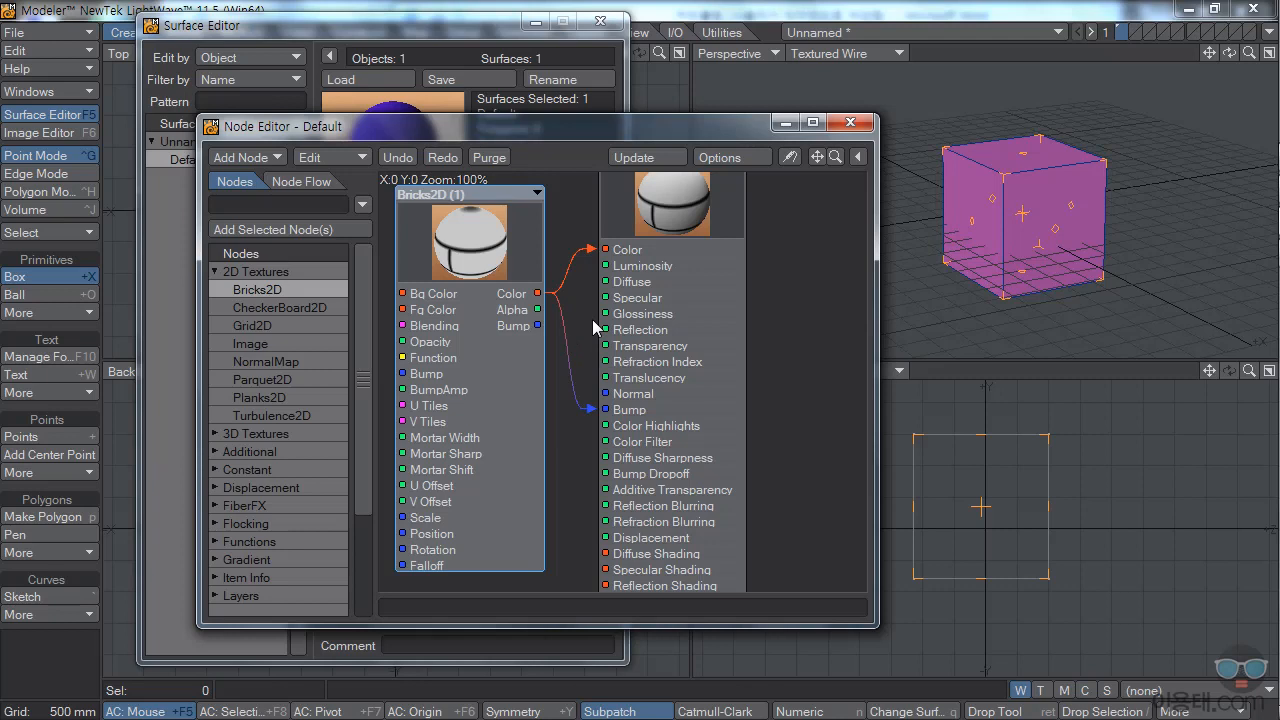
right_click(511, 355)
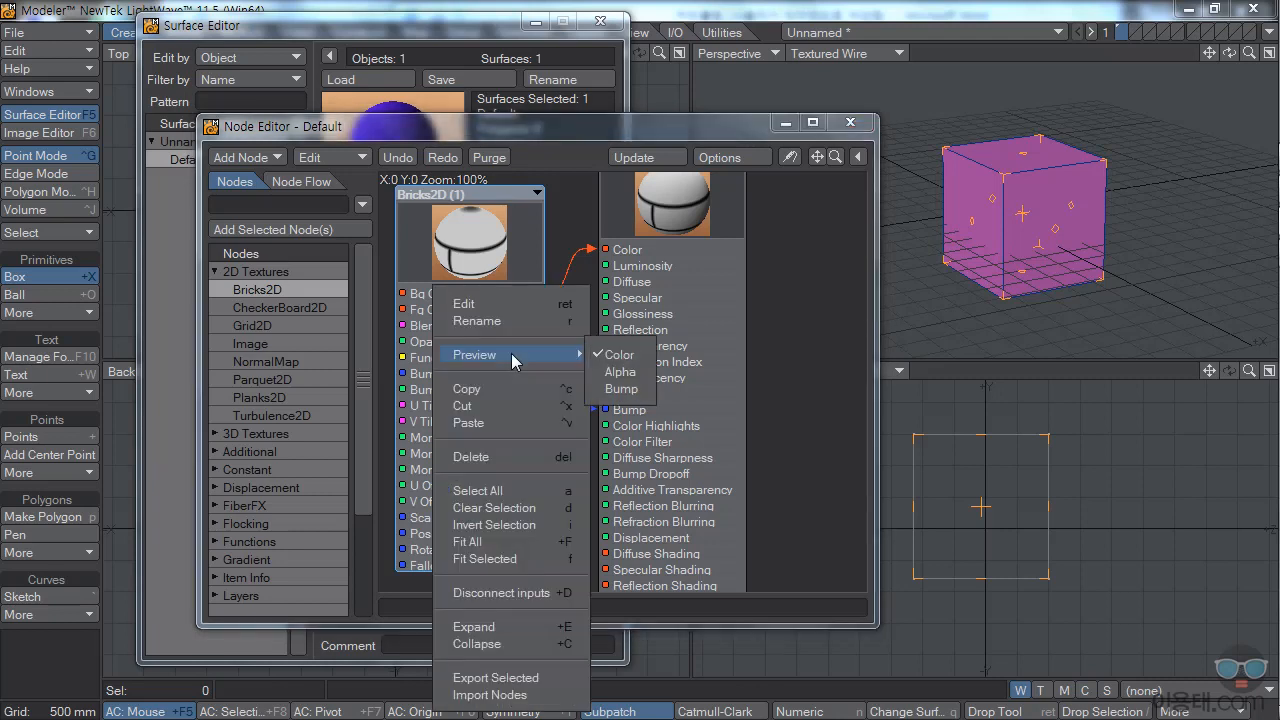
left_click(511, 458)
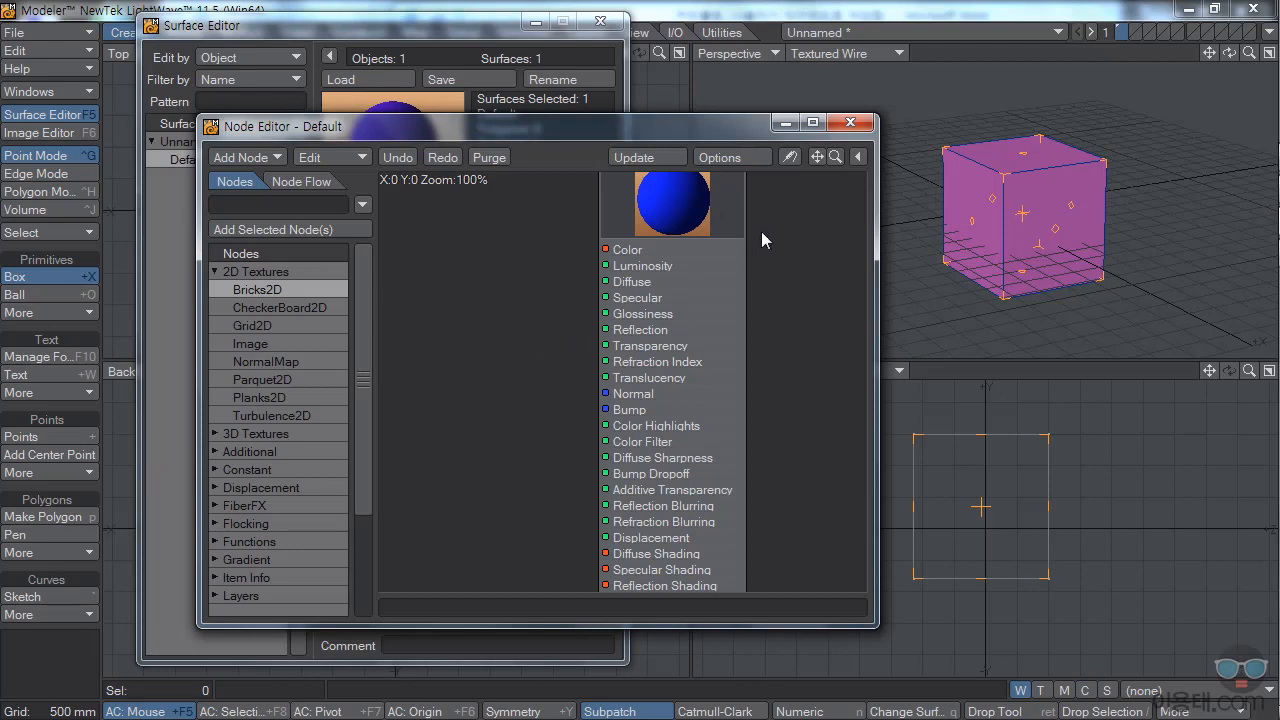
left_click(850, 124)
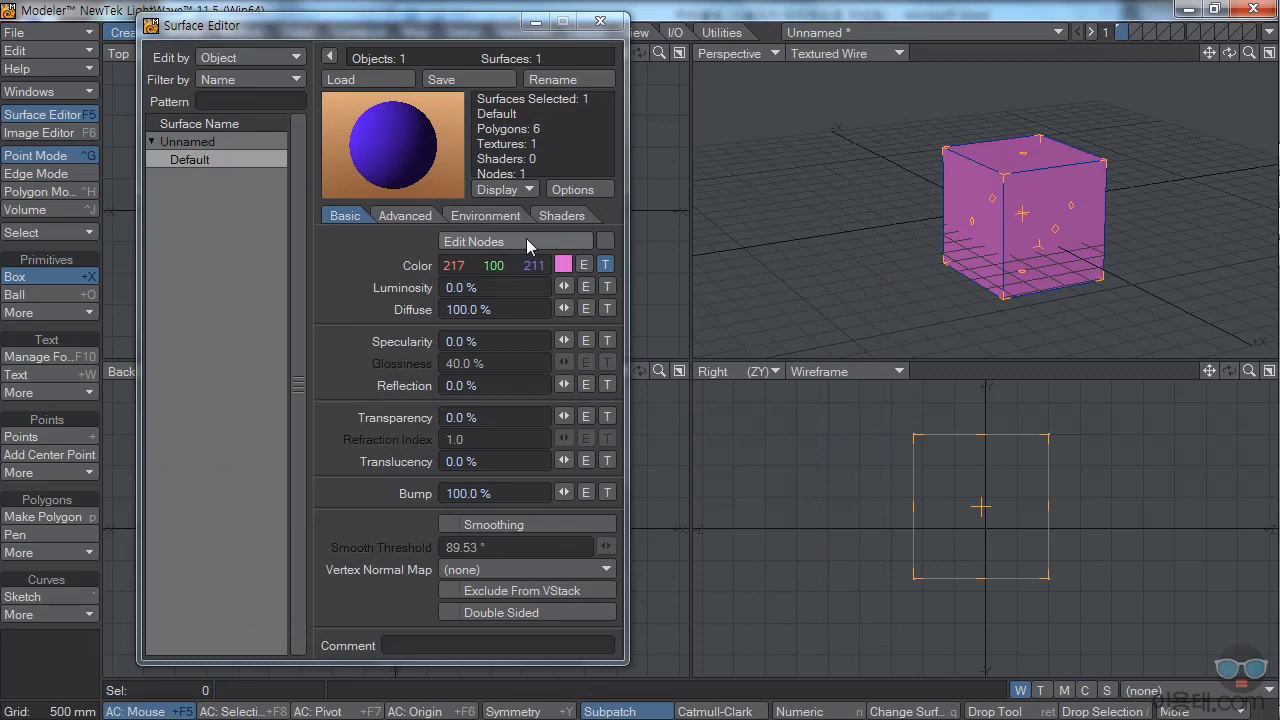
left_click(606, 245)
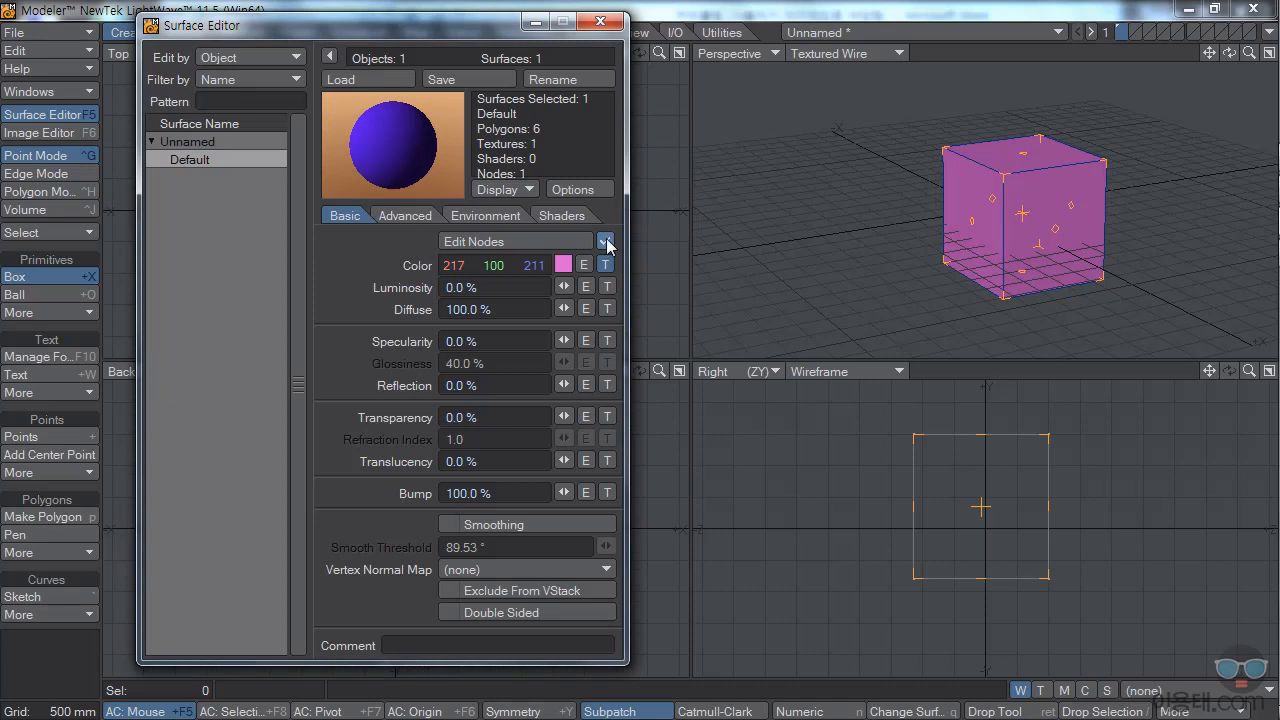
left_click(607, 244)
Reopen the gradient texture on the surface's Color channel and remove it
left_click(606, 265)
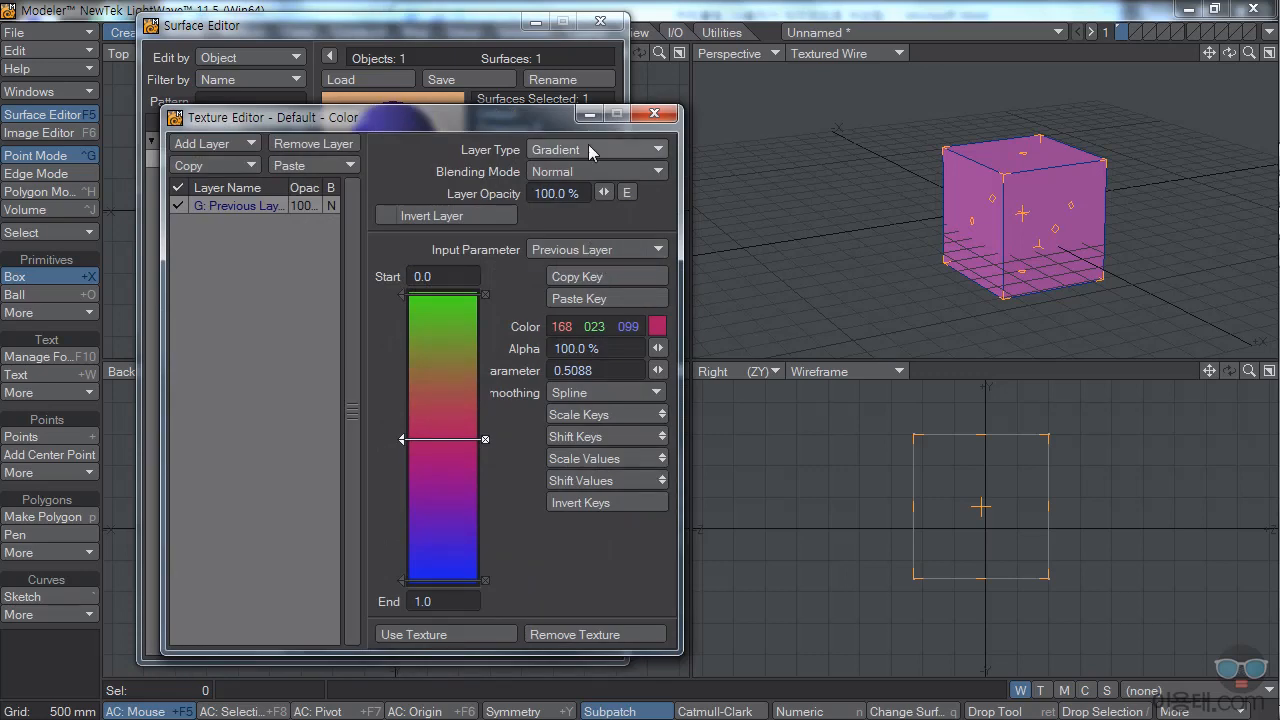
left_click(590, 151)
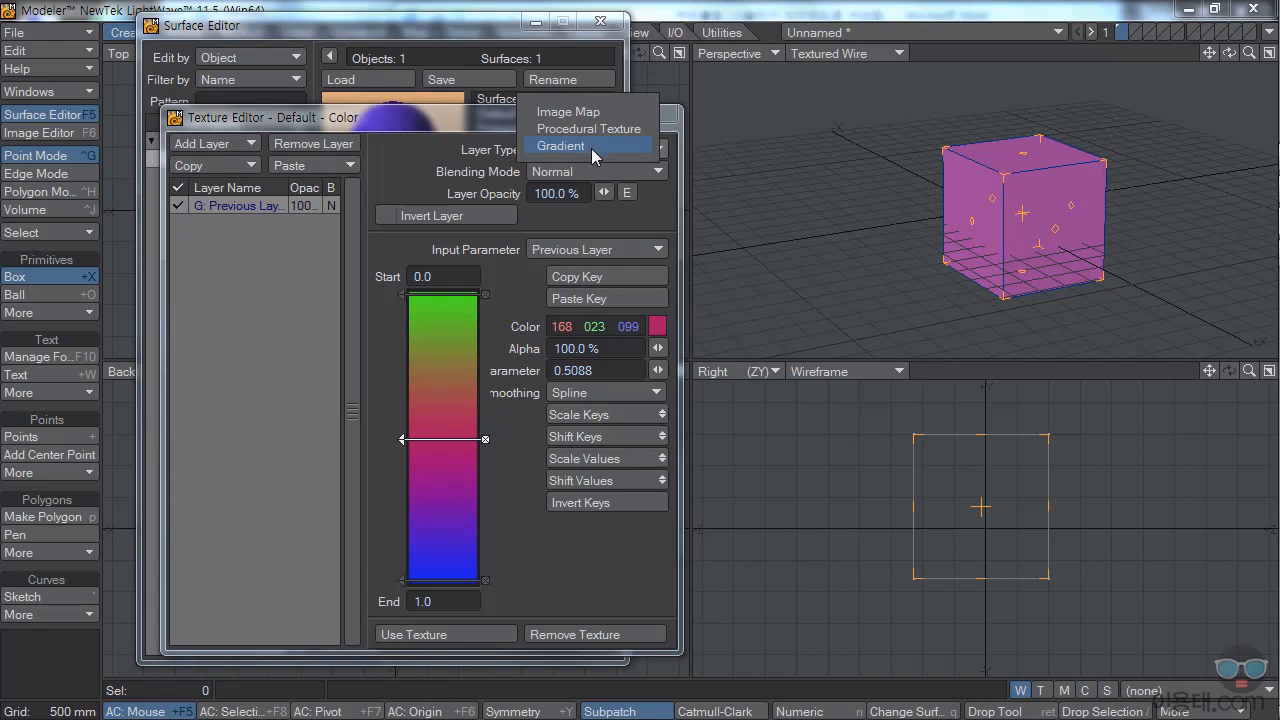
left_click(590, 148)
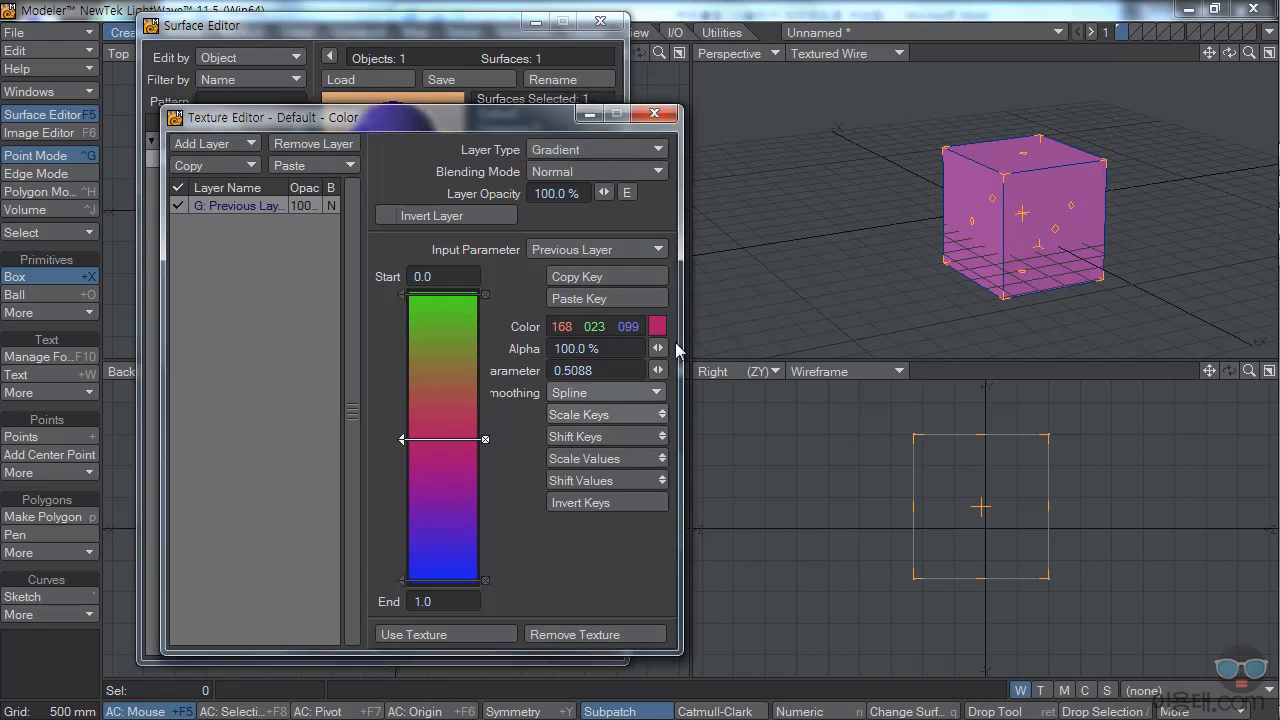
left_click(655, 114)
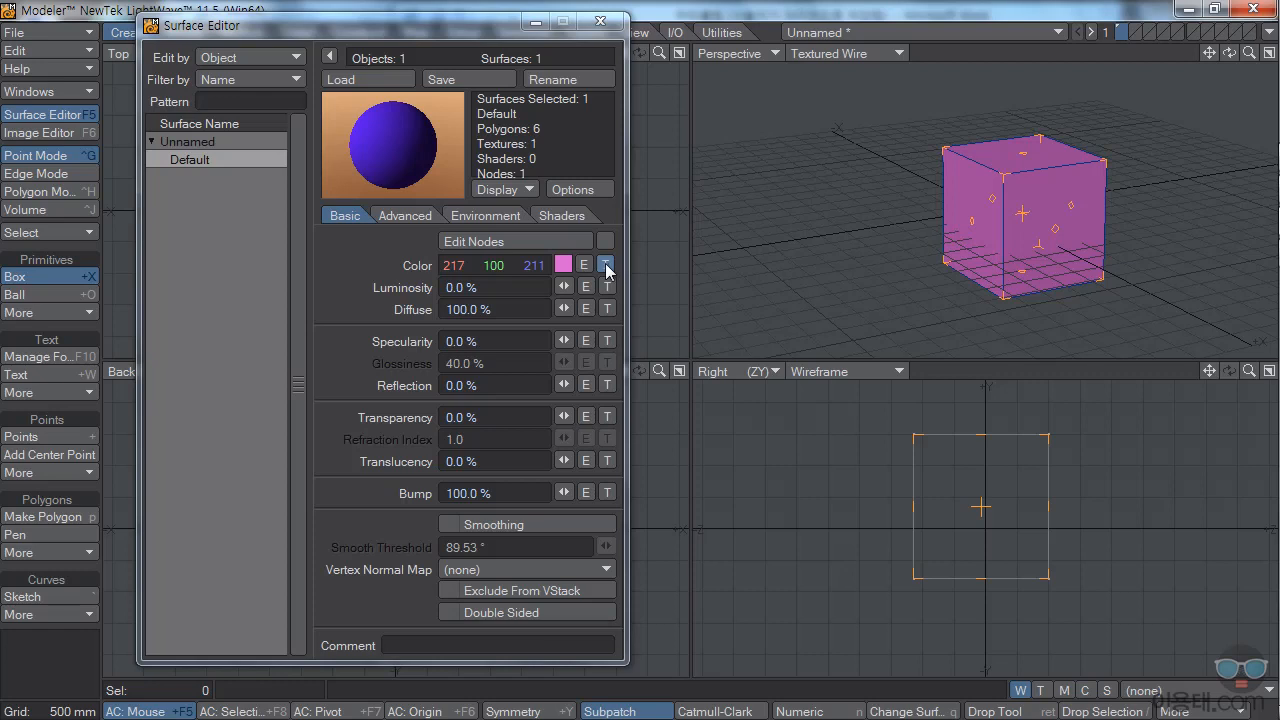
left_click(607, 266)
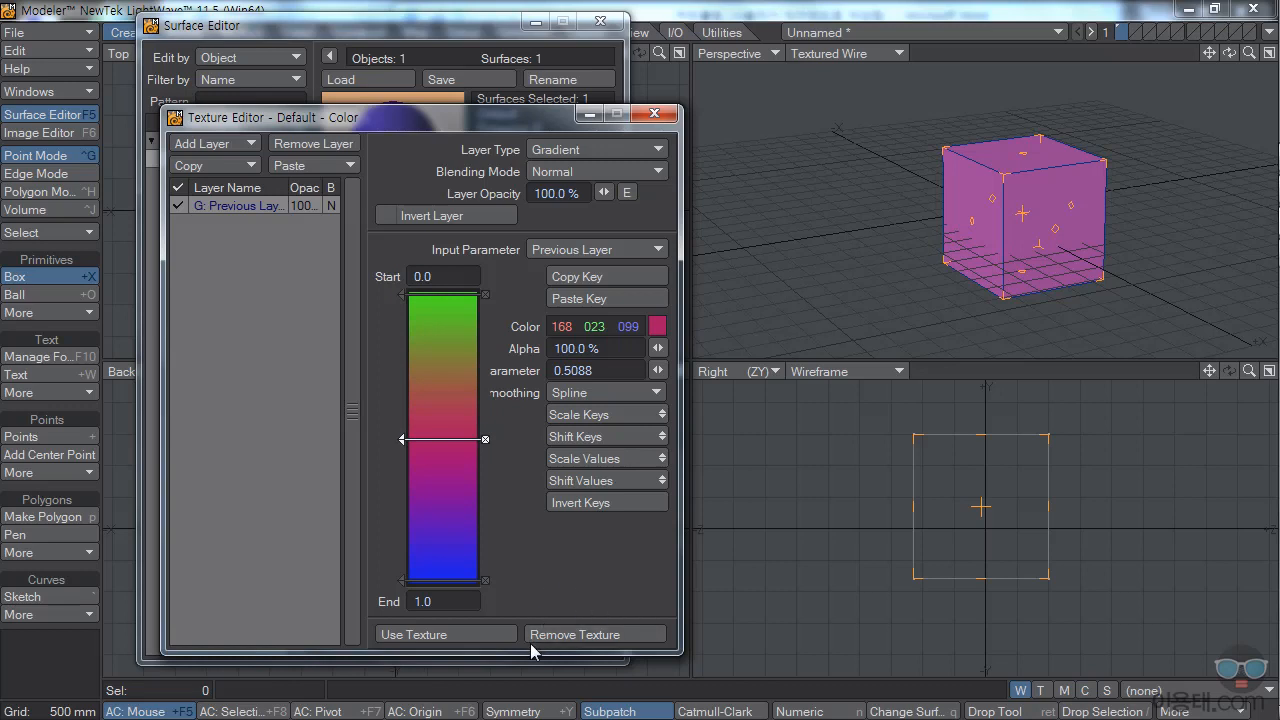
left_click(590, 636)
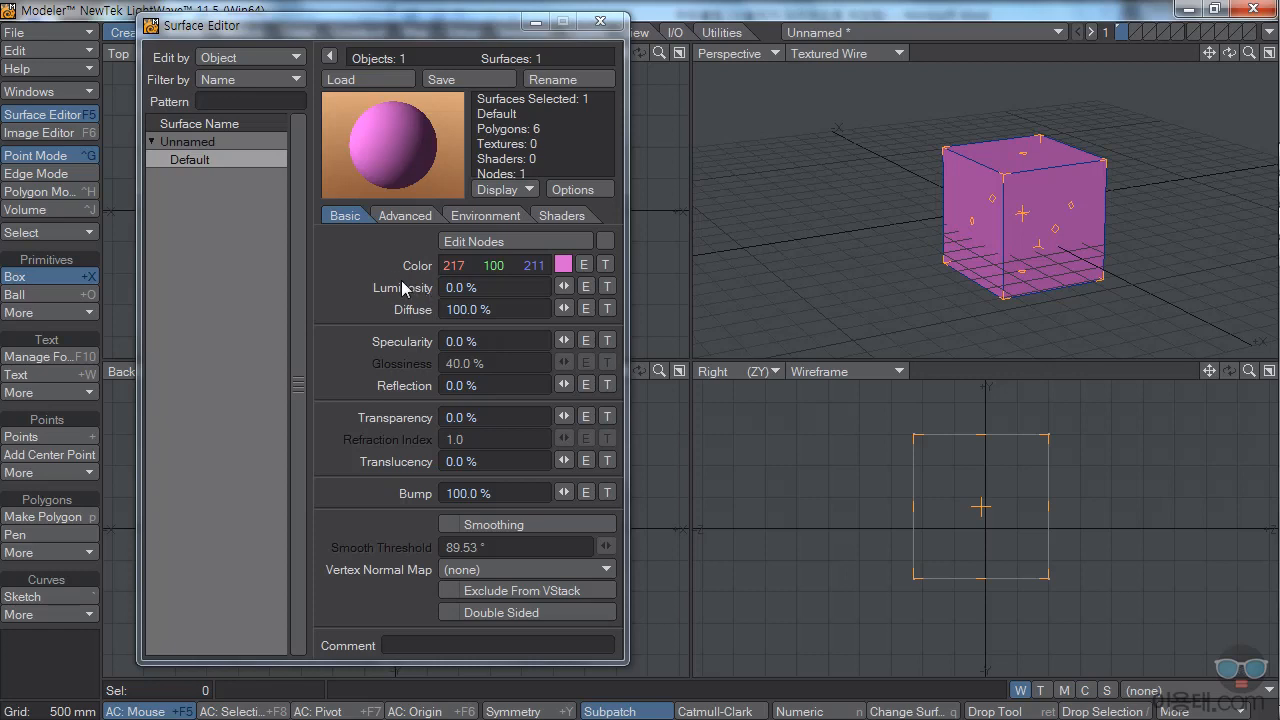
Try the surface's Luminosity at 34% and 60%, and reset it to 0%
left_click_drag(564, 286, 384, 287)
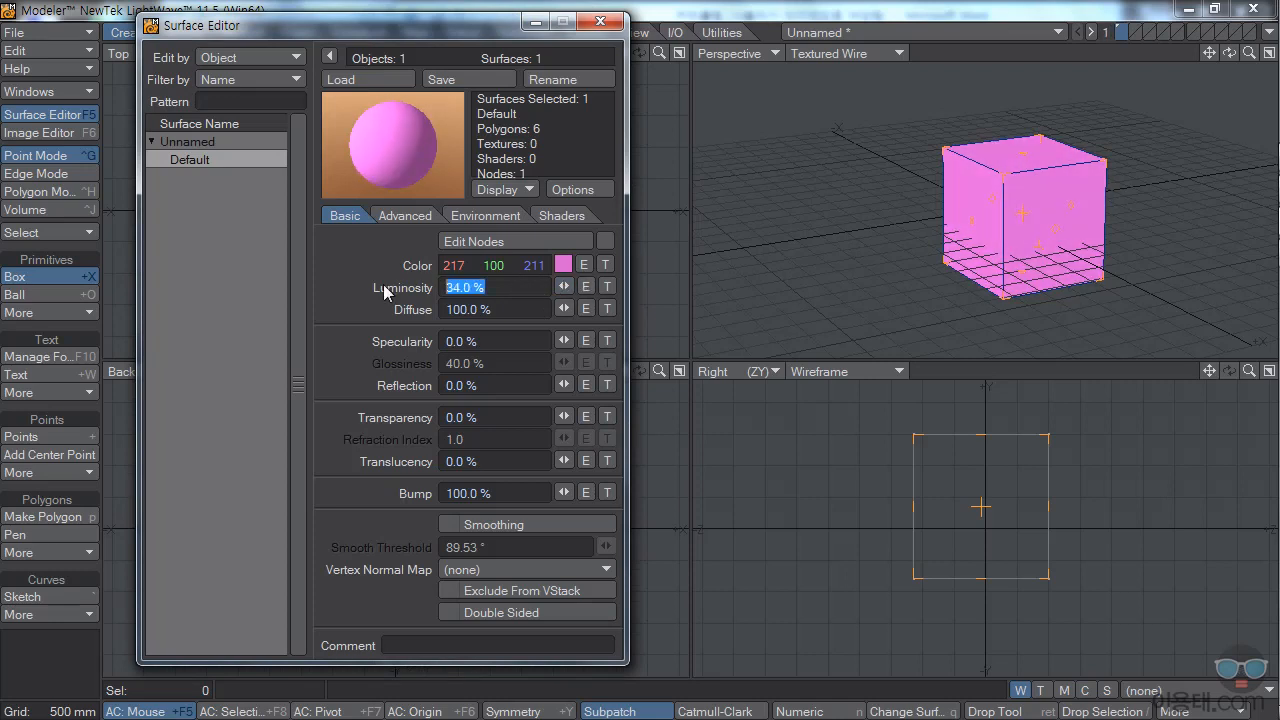
type("60")
key("Return")
left_click_drag(526, 288, 368, 288)
type("0")
key("Return")
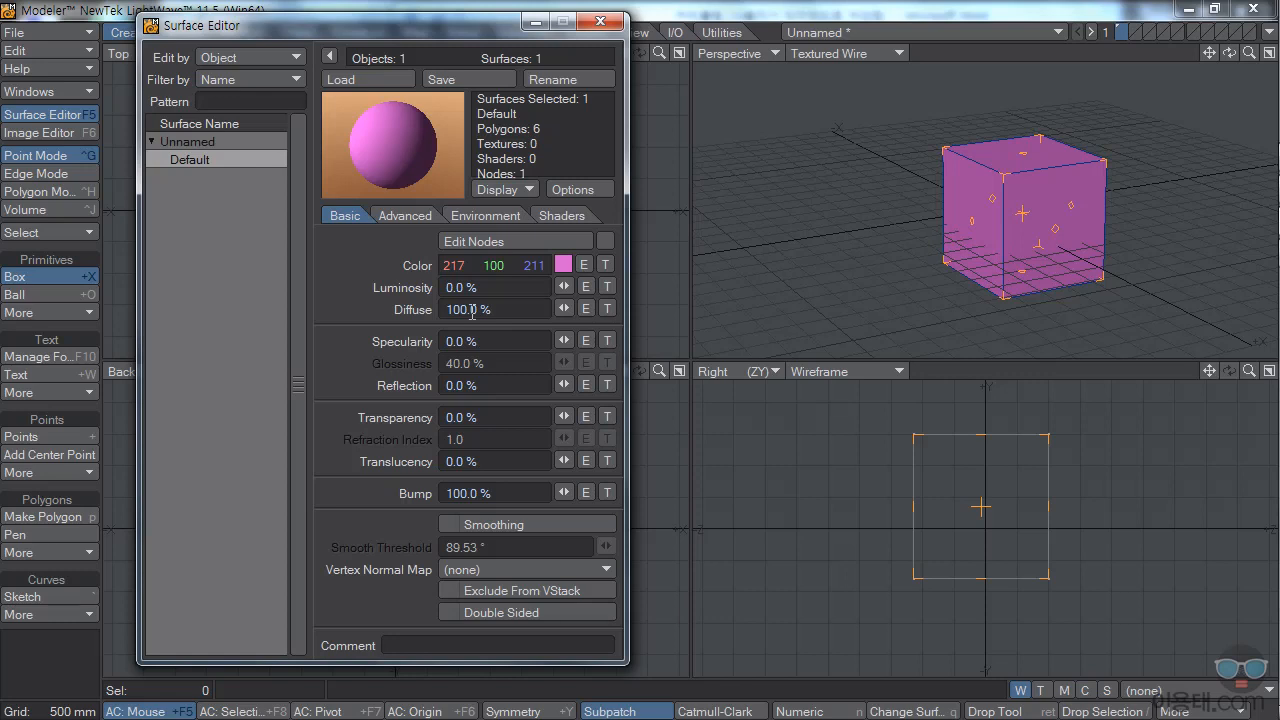
Set the Default surface's Specularity to 10% and its Reflection to 29%
left_click_drag(565, 310, 634, 310)
left_click_drag(563, 343, 574, 344)
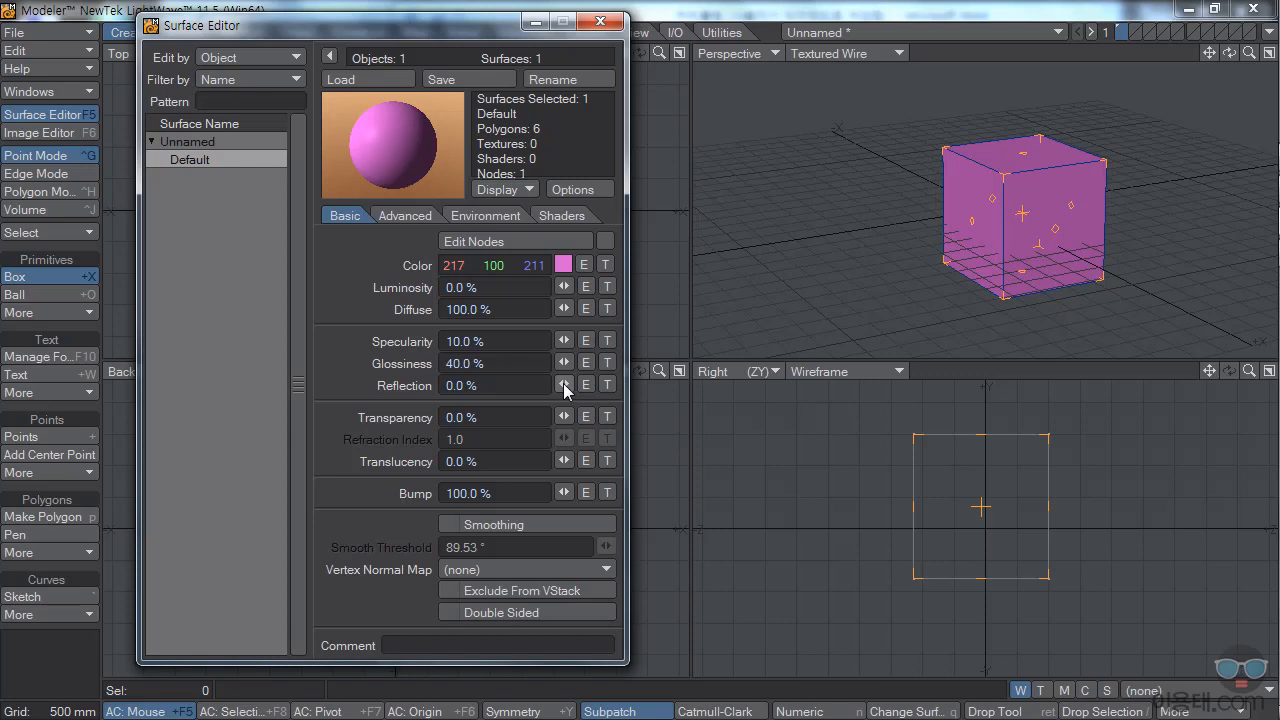
mouse_move(565, 386)
left_mouse_down()
mouse_move(593, 386)
mouse_move(563, 386)
left_mouse_up()
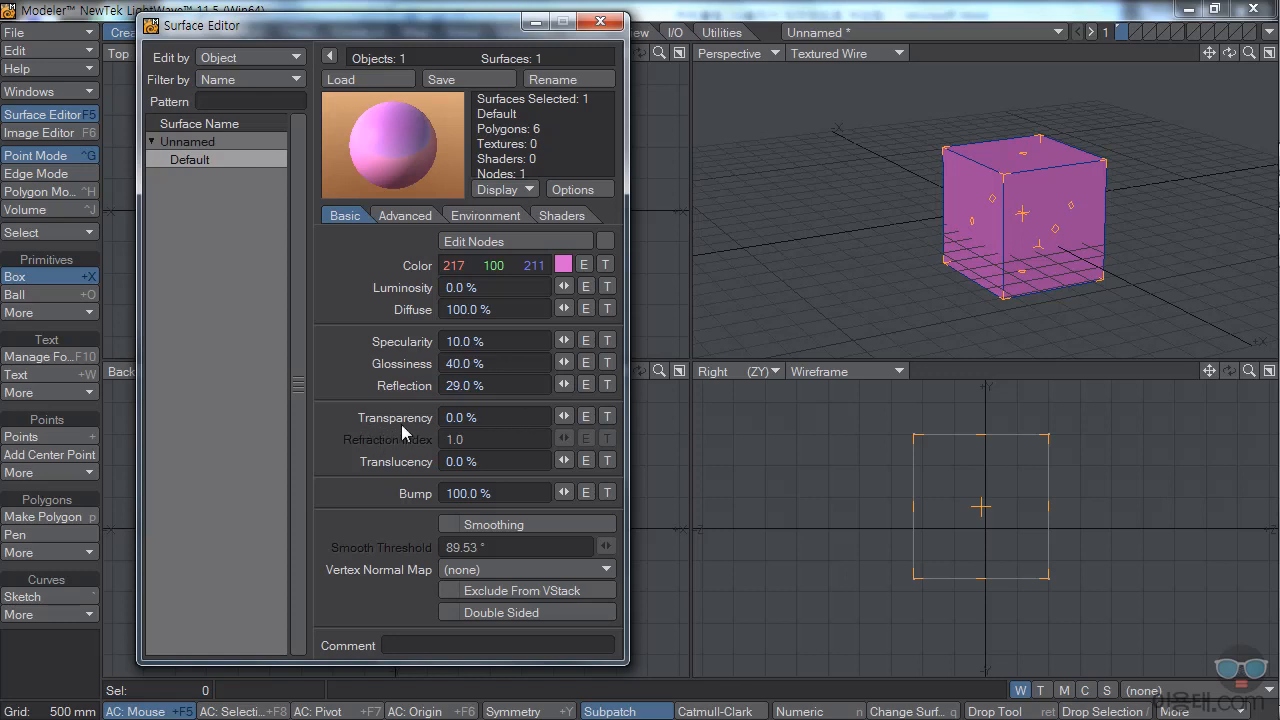
Try the surface's Transparency at 77% and reset it to 0%
mouse_move(565, 416)
left_mouse_down()
mouse_move(609, 416)
mouse_move(567, 432)
left_mouse_up()
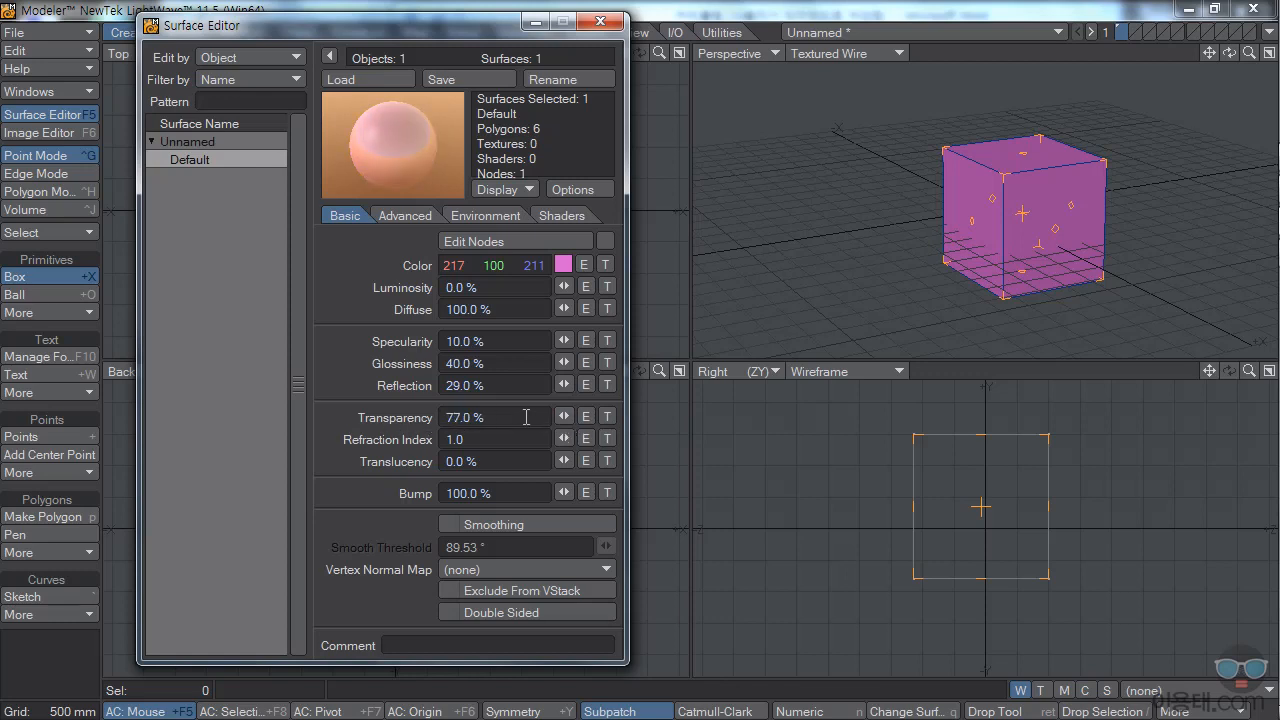
left_click(525, 417)
type("0")
key("Return")
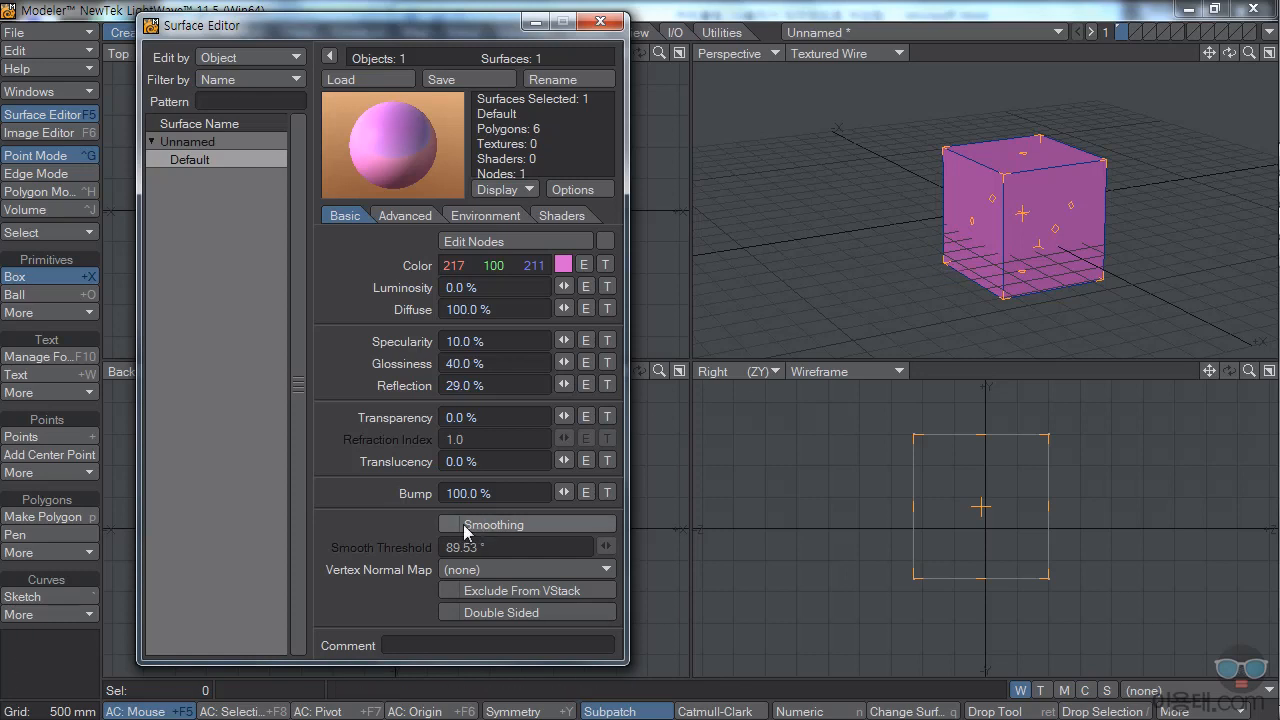
Toggle the surface's Smoothing on and off repeatedly to compare the shading, and leave it off
left_click(449, 524)
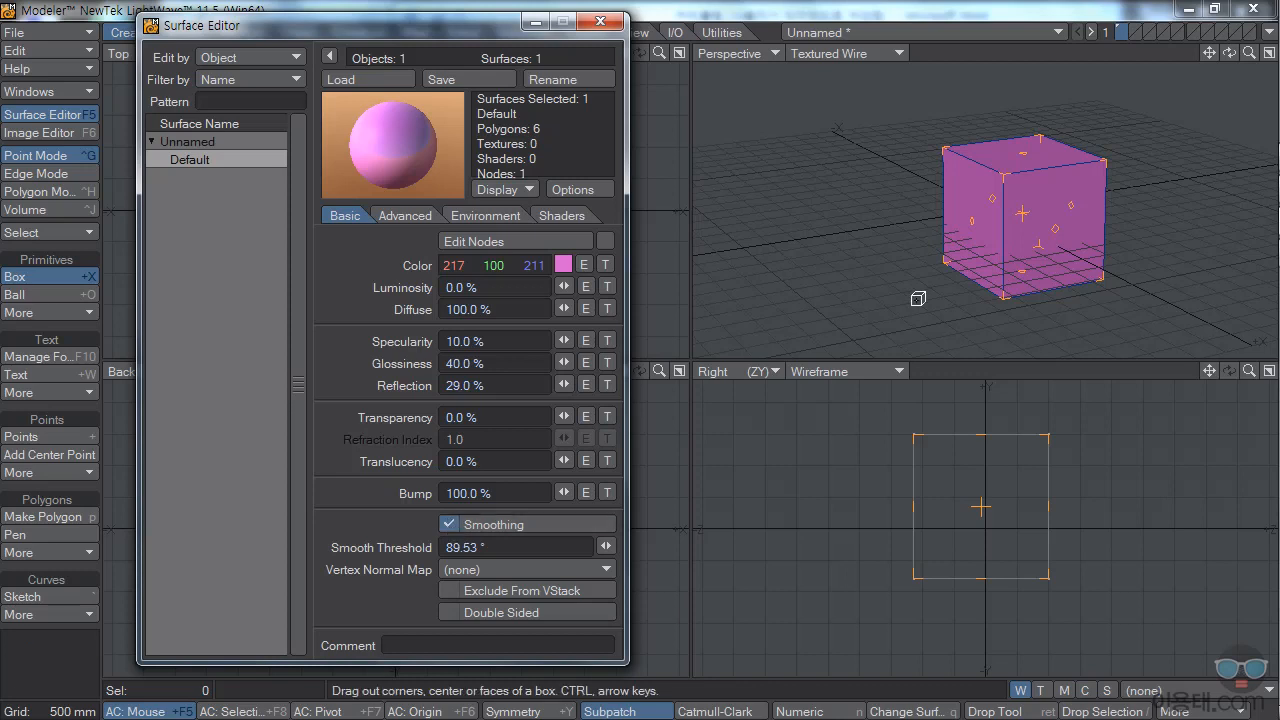
left_click(449, 526)
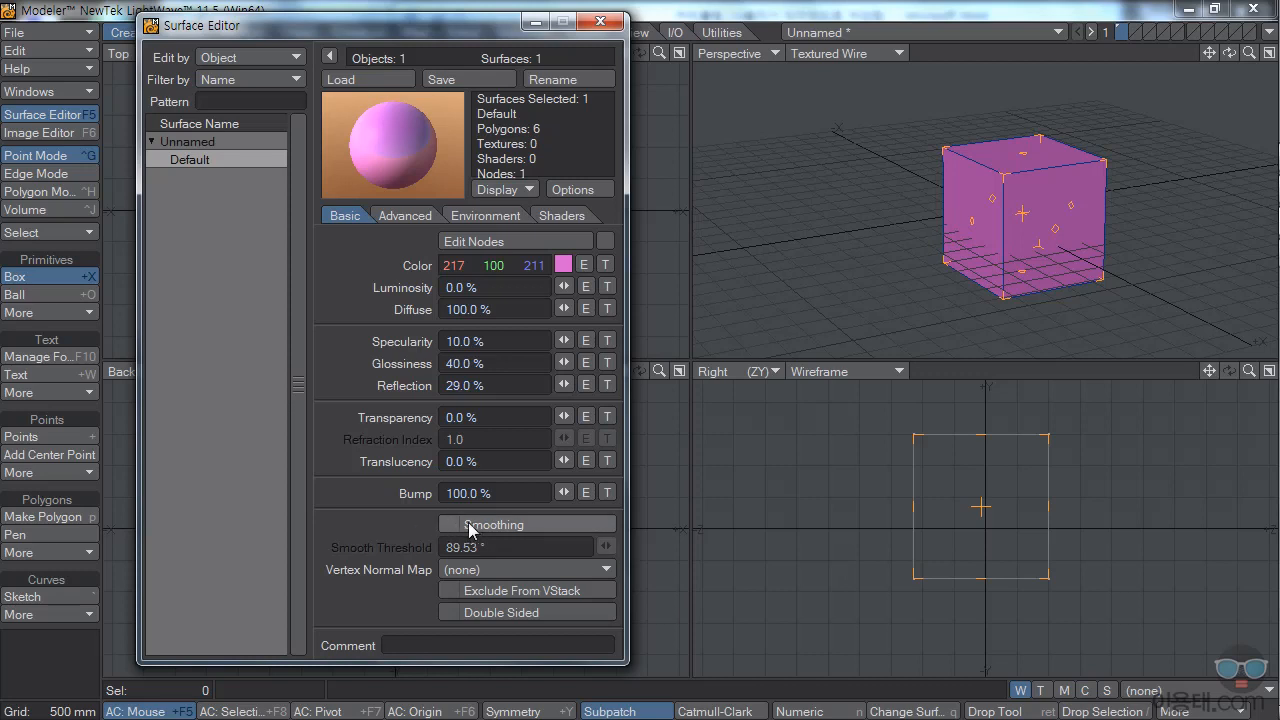
left_click(449, 526)
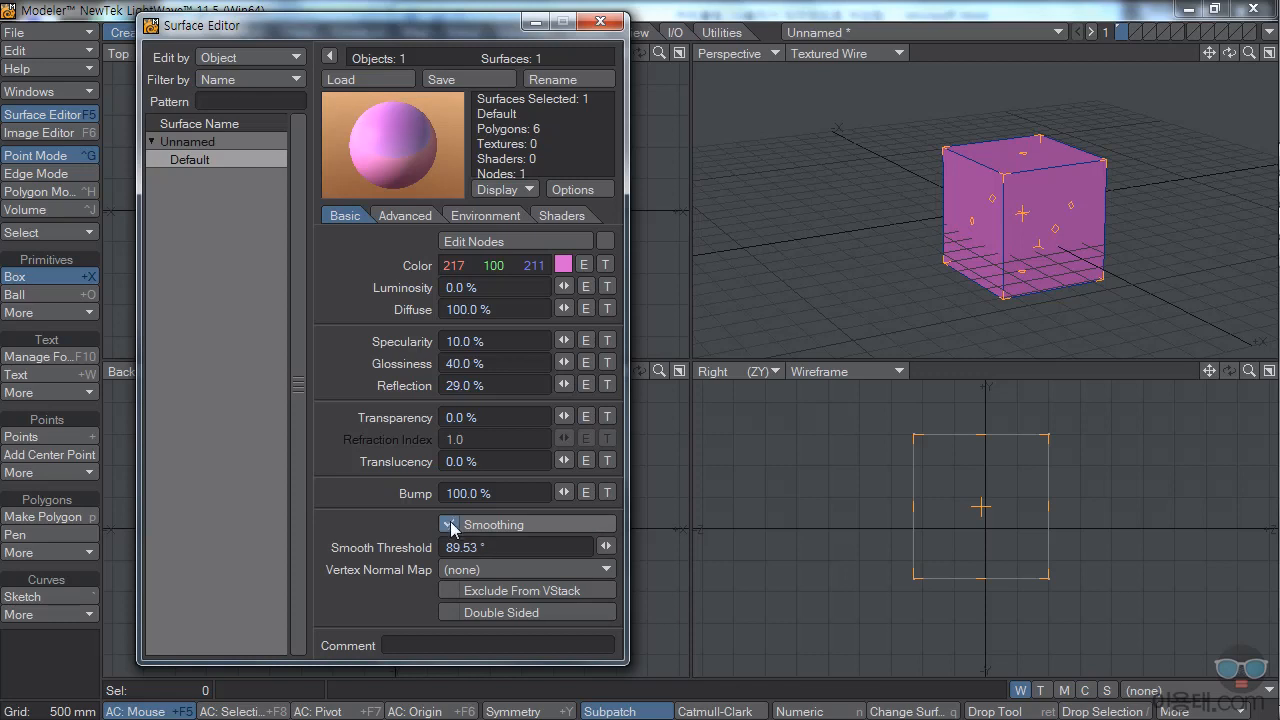
left_click(449, 526)
left_click(450, 526)
left_click(451, 525)
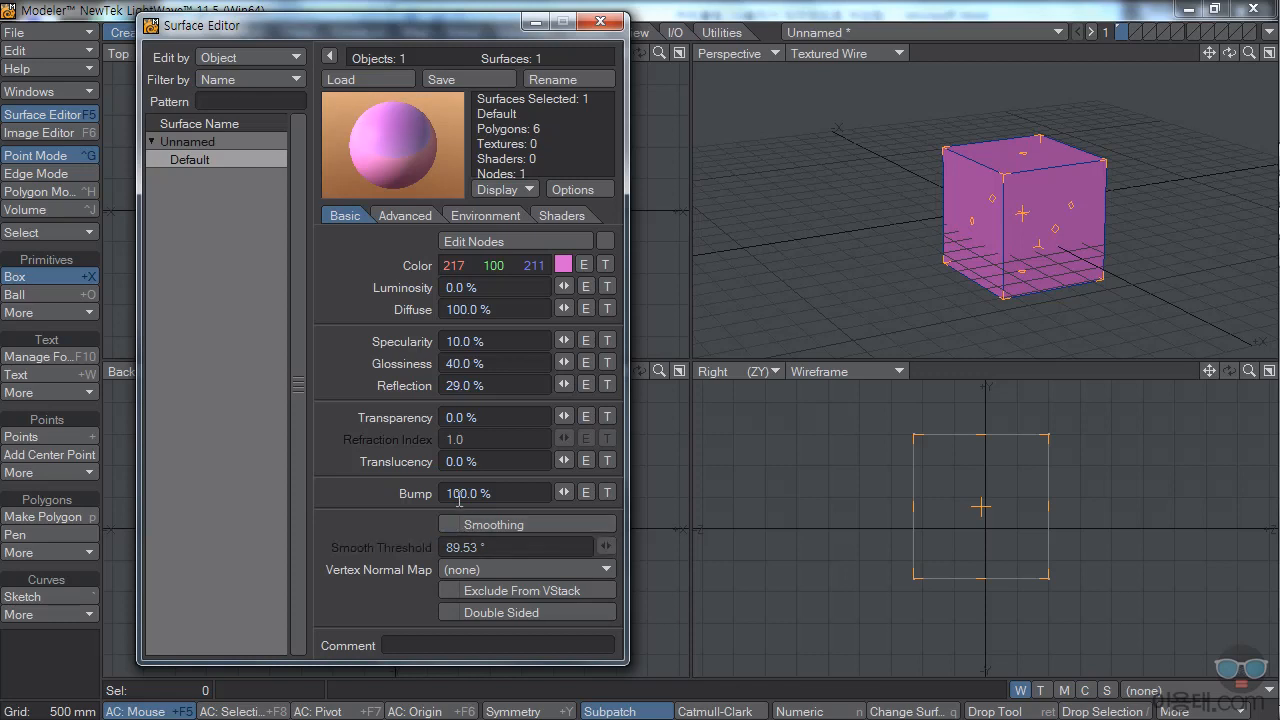
Review the surface's advanced and environment settings, return to the basic ones and close the Surface Editor
left_click(412, 217)
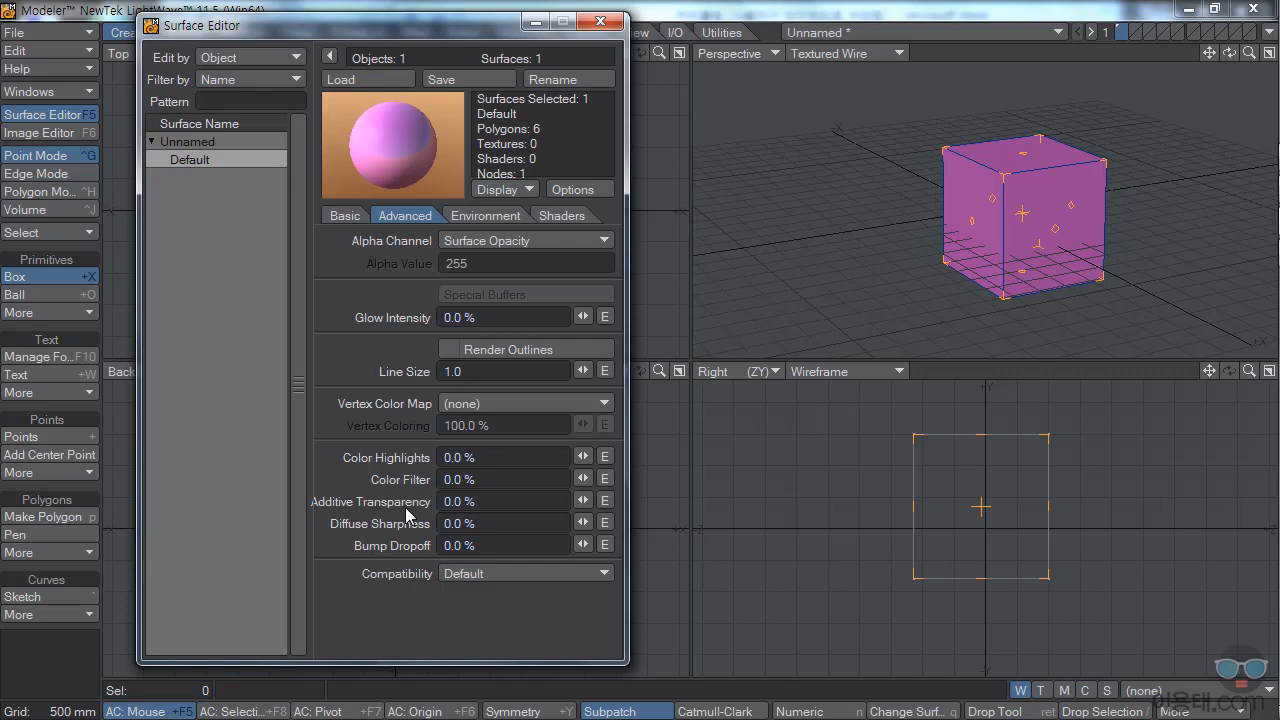
left_click(476, 218)
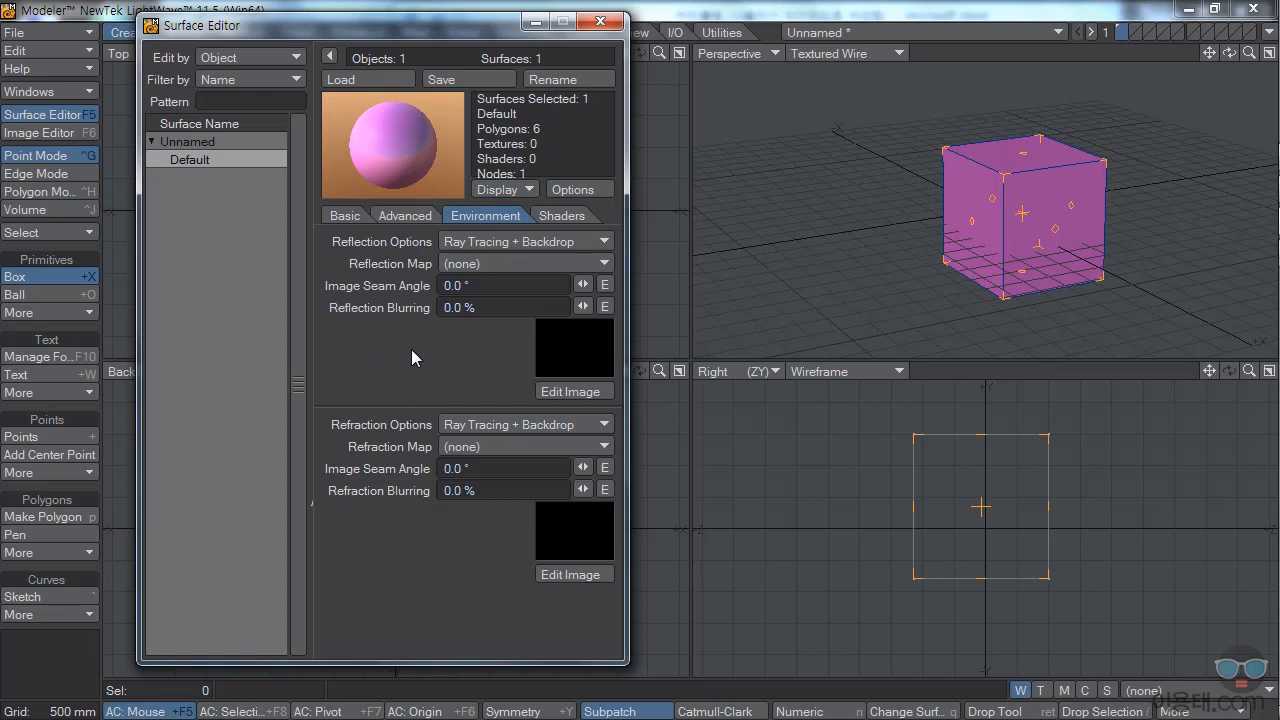
left_click(345, 215)
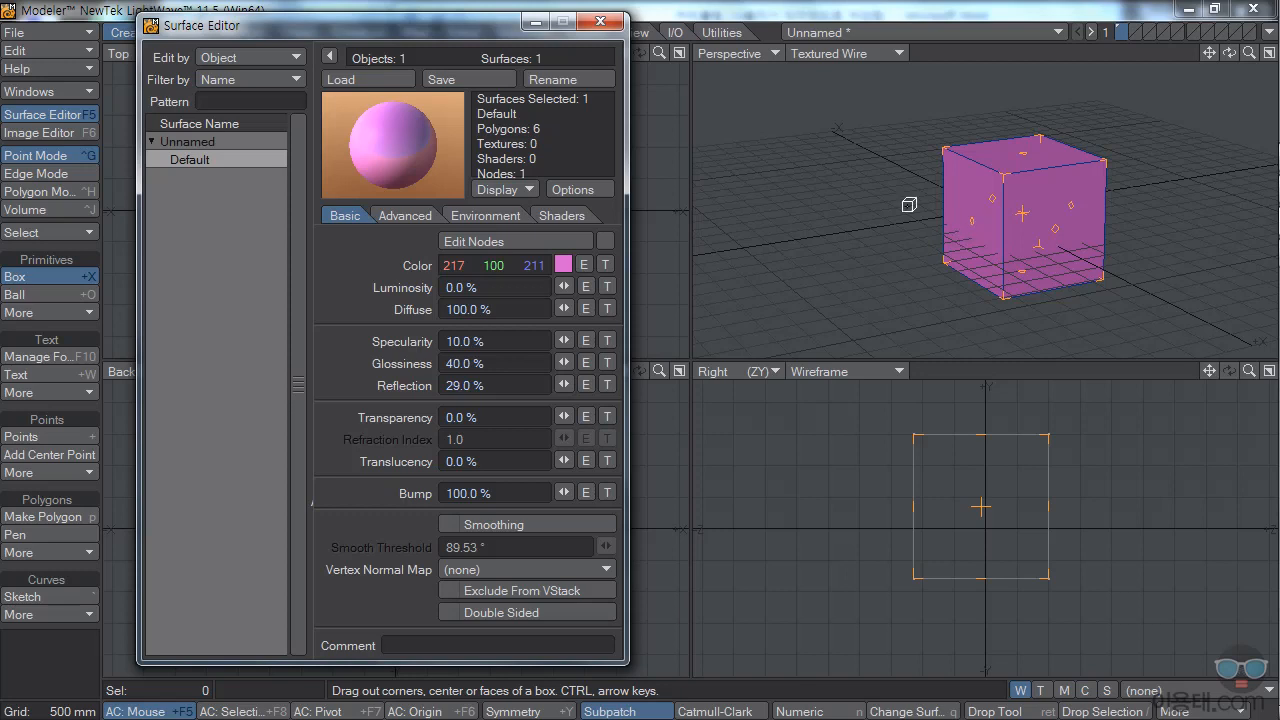
left_click(600, 22)
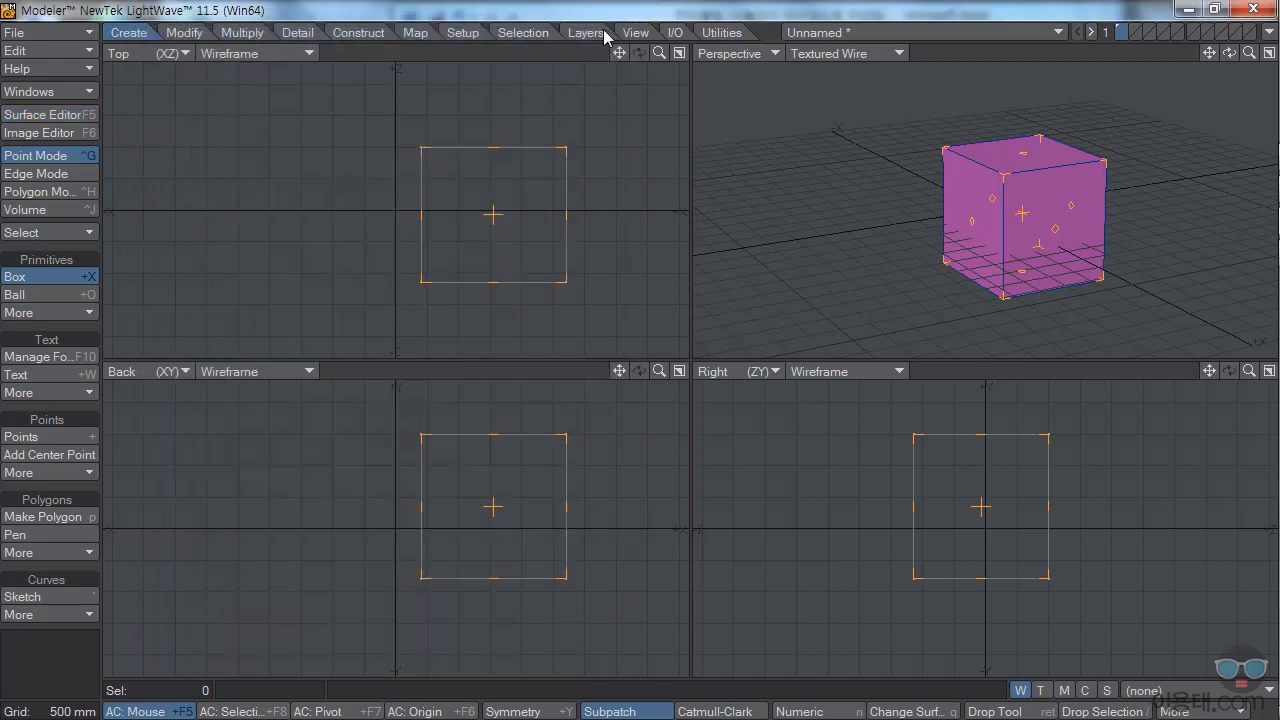
Select the box's front face in Polygon Mode and name a new surface for it 앞면 with Change Surface
left_click_drag(1229, 54, 1186, 73)
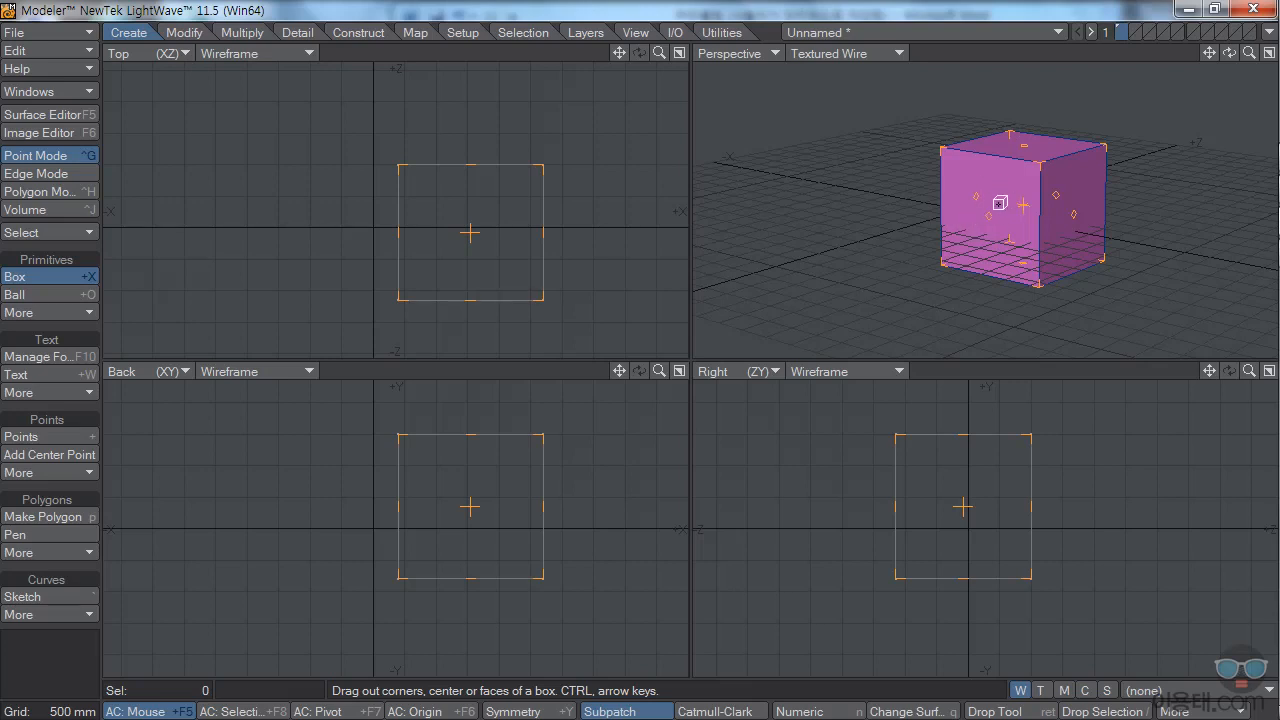
left_click(57, 192)
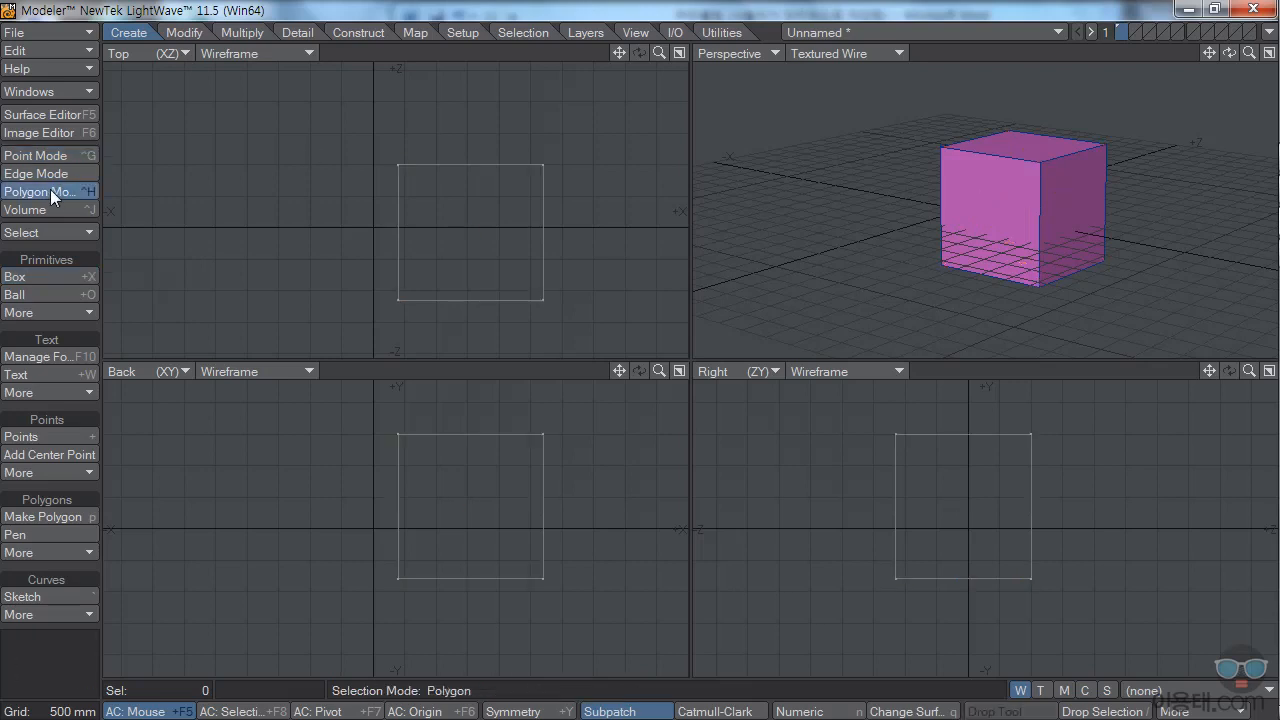
left_click(976, 208)
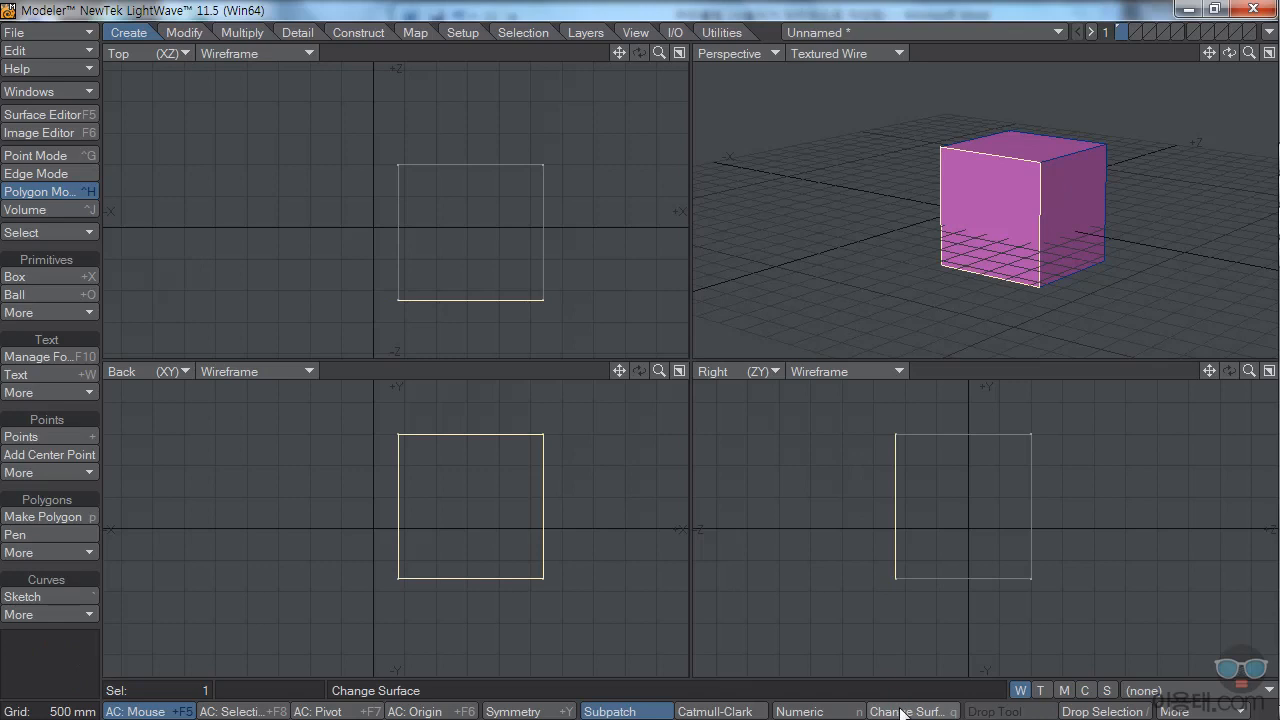
left_click(950, 712)
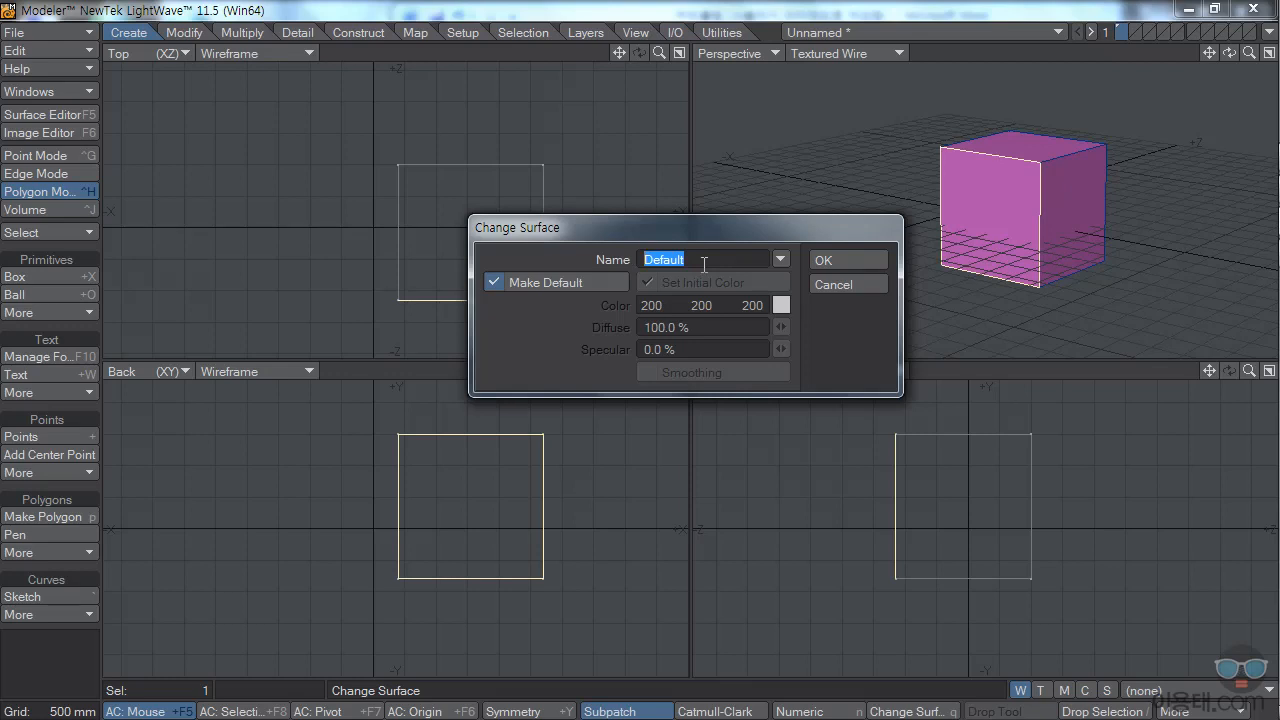
type("d")
type("앞면")
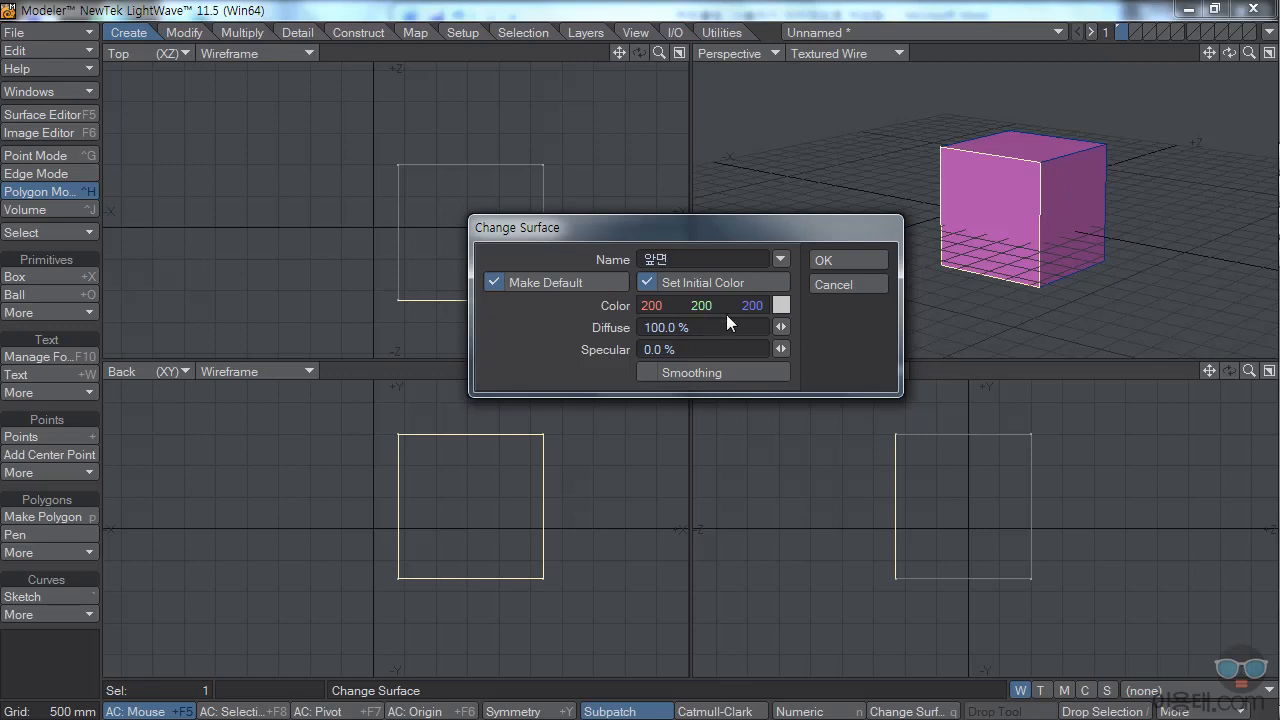
Set the 앞면 surface's initial color to yellow (248, 225, 69) and apply the surface to the front face
left_click(781, 305)
mouse_move(796, 300)
left_mouse_down()
mouse_move(776, 300)
mouse_move(779, 322)
mouse_move(792, 305)
mouse_move(777, 290)
left_mouse_up()
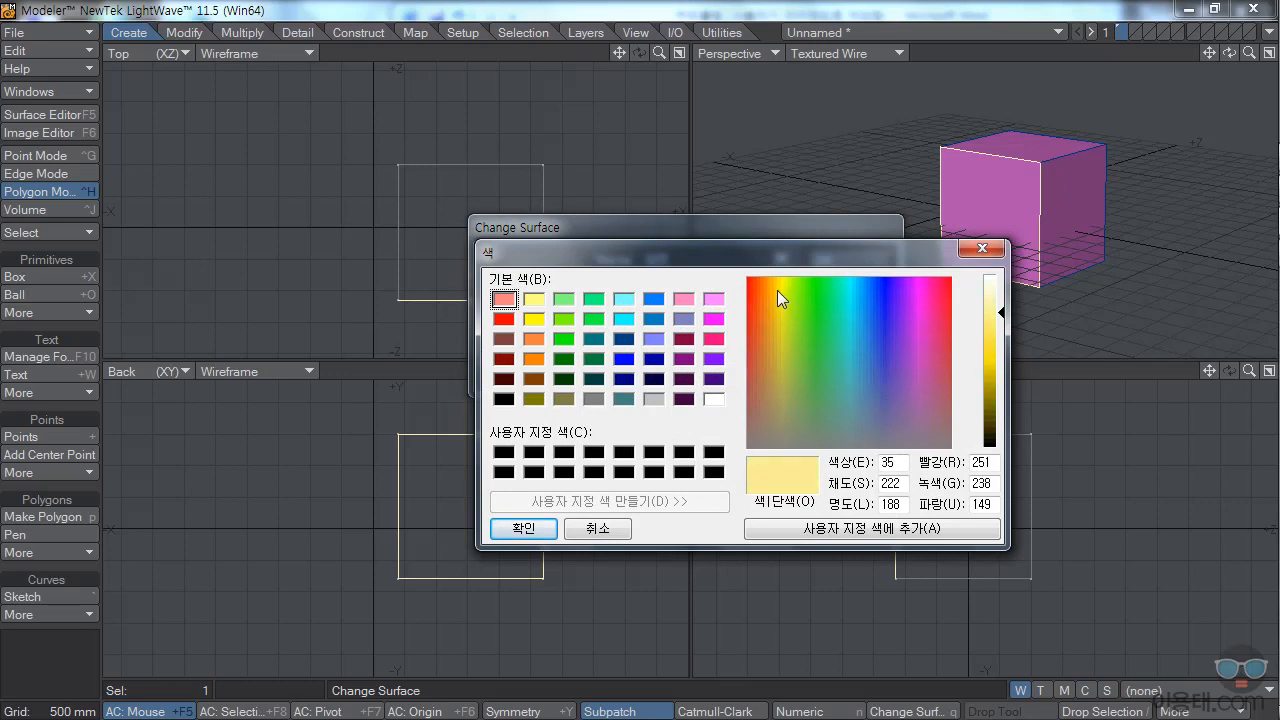
left_click(988, 350)
left_click(523, 528)
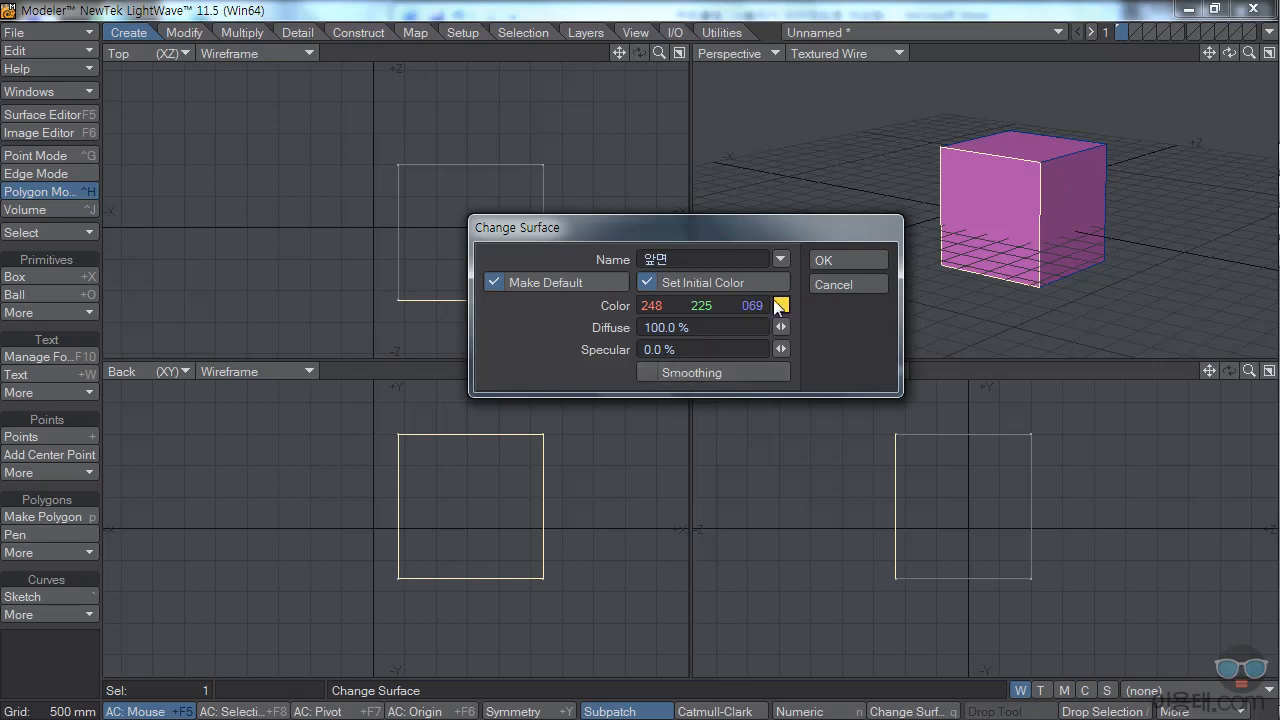
left_click(836, 259)
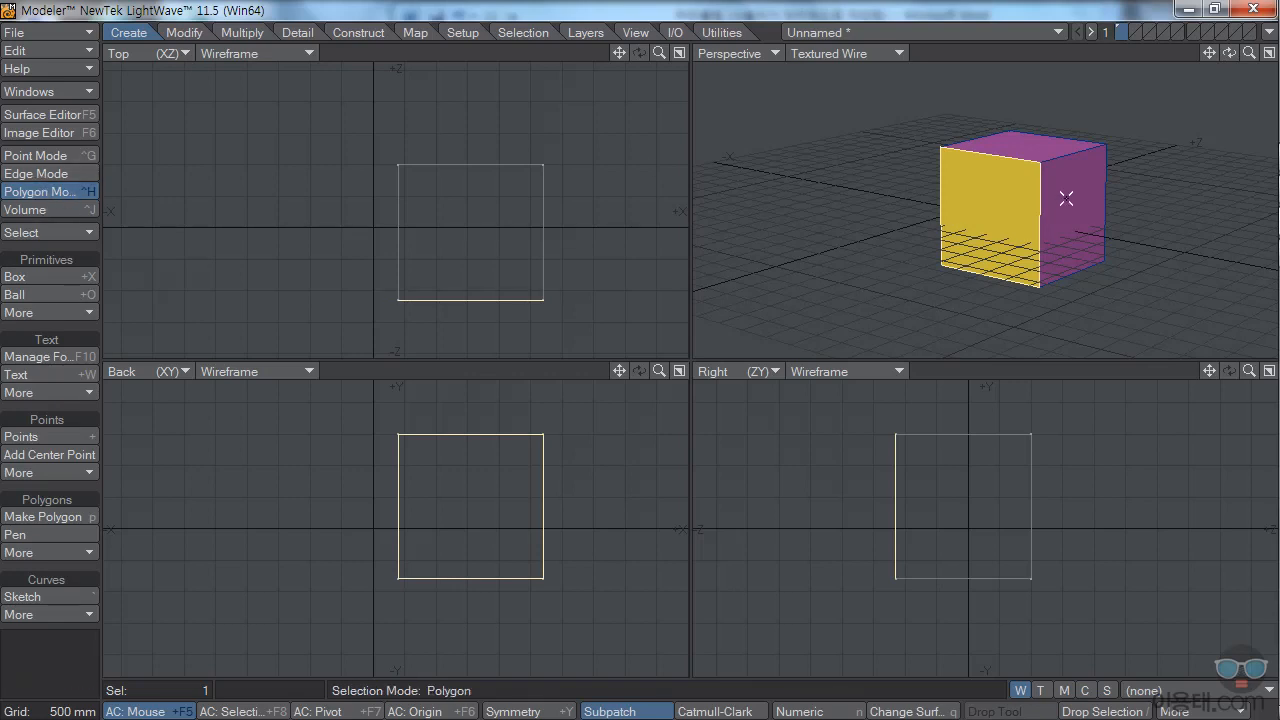
Replace the selection with the four faces surrounding the box's yellow front face and name a new surface for them 둘레 with Change Surface
left_click(1001, 56)
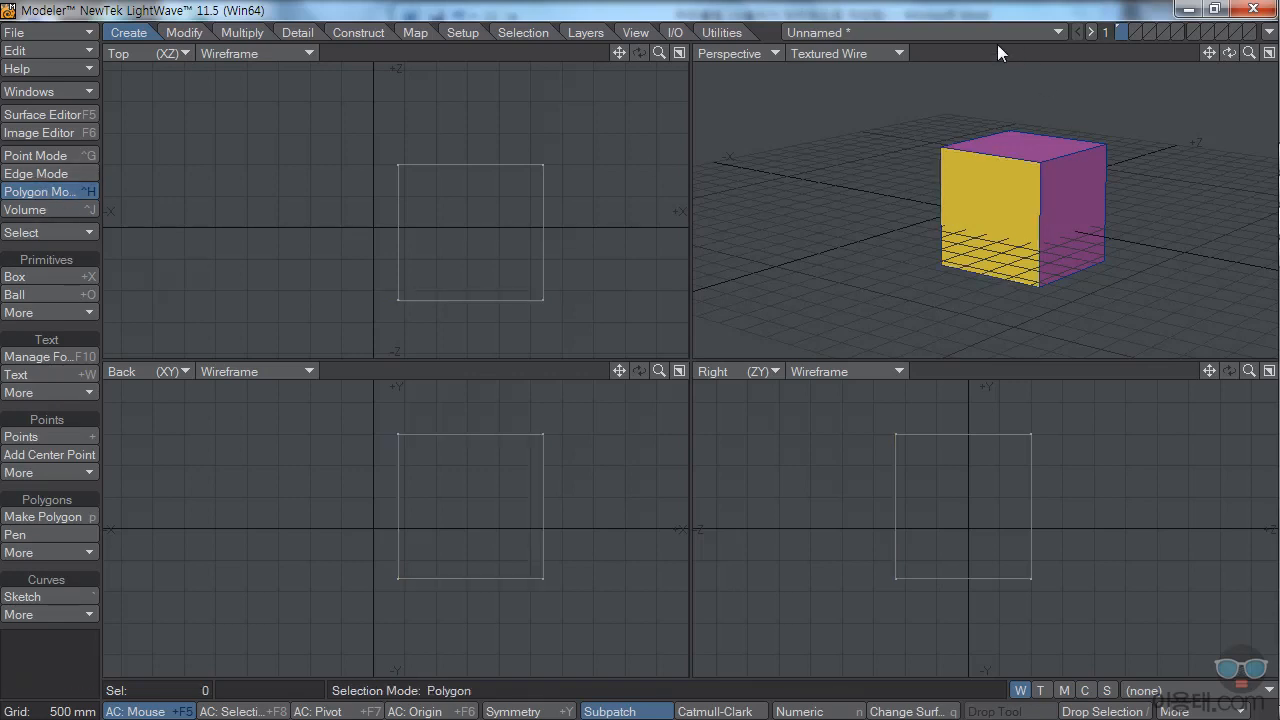
left_click(1074, 206)
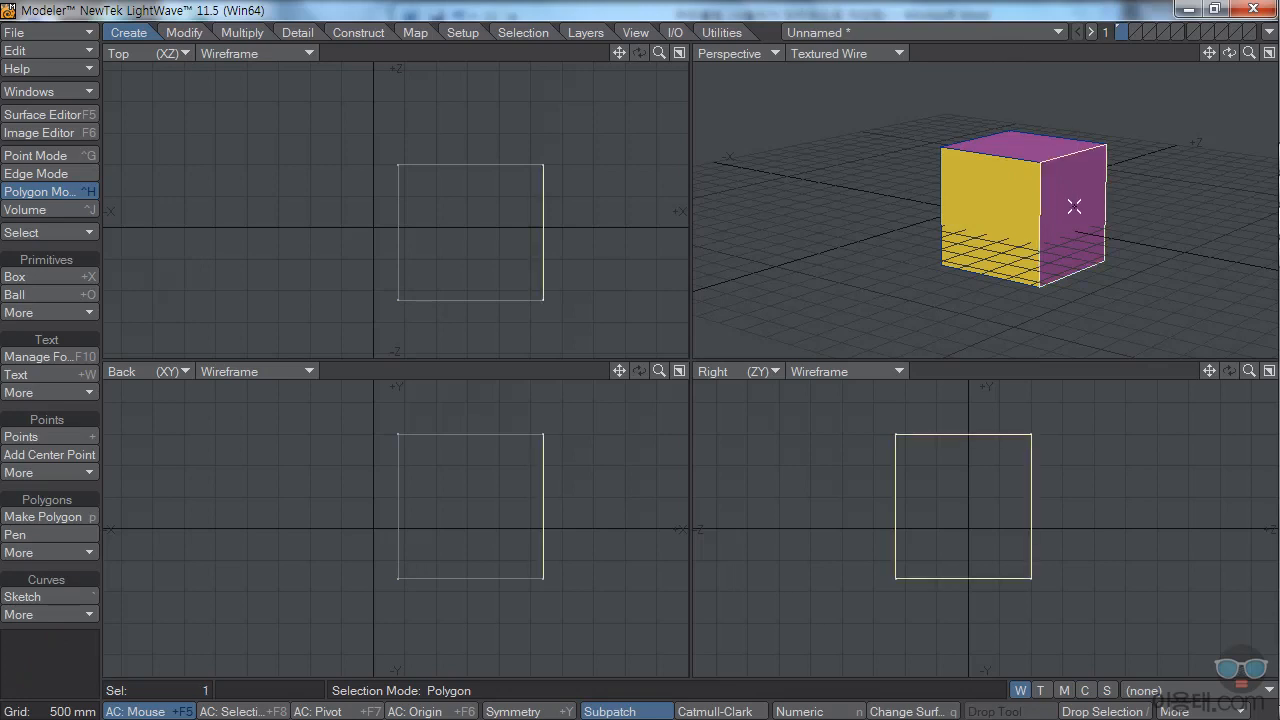
left_click(1026, 145)
left_click_drag(1229, 53, 1011, 237)
left_click(1003, 174)
left_click(1046, 238)
left_click_drag(1229, 53, 1230, 80)
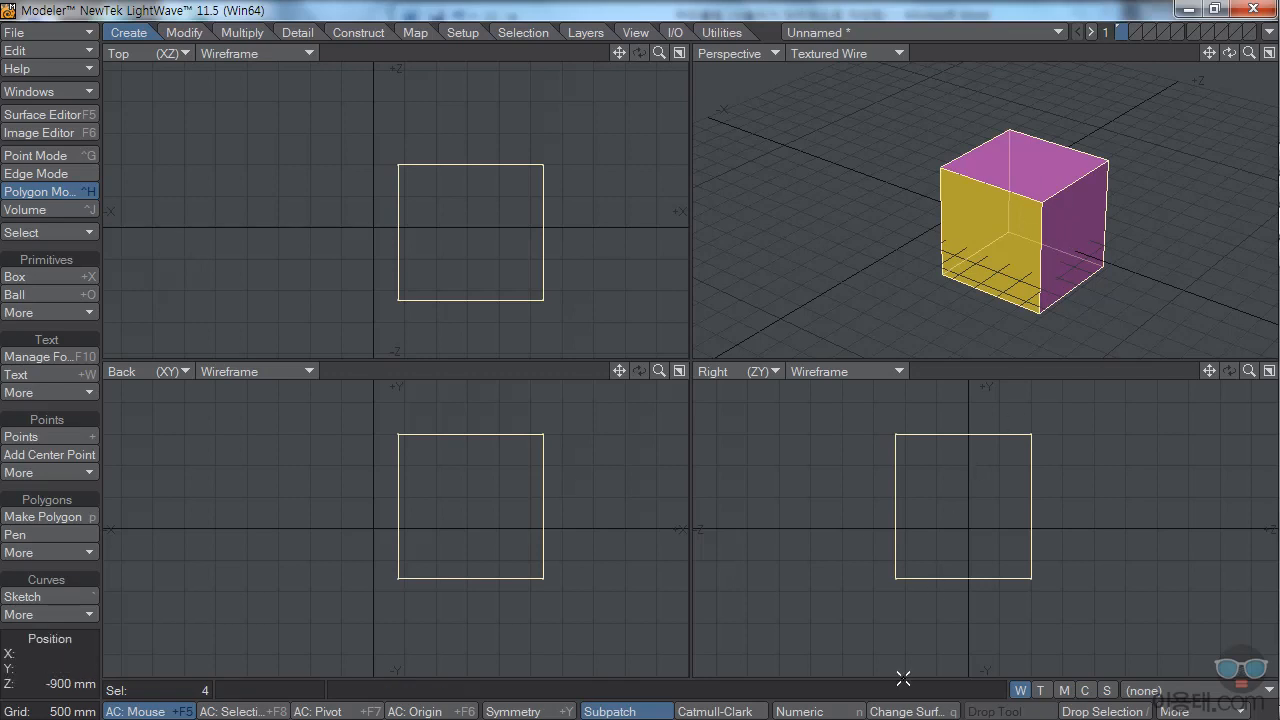
left_click(922, 714)
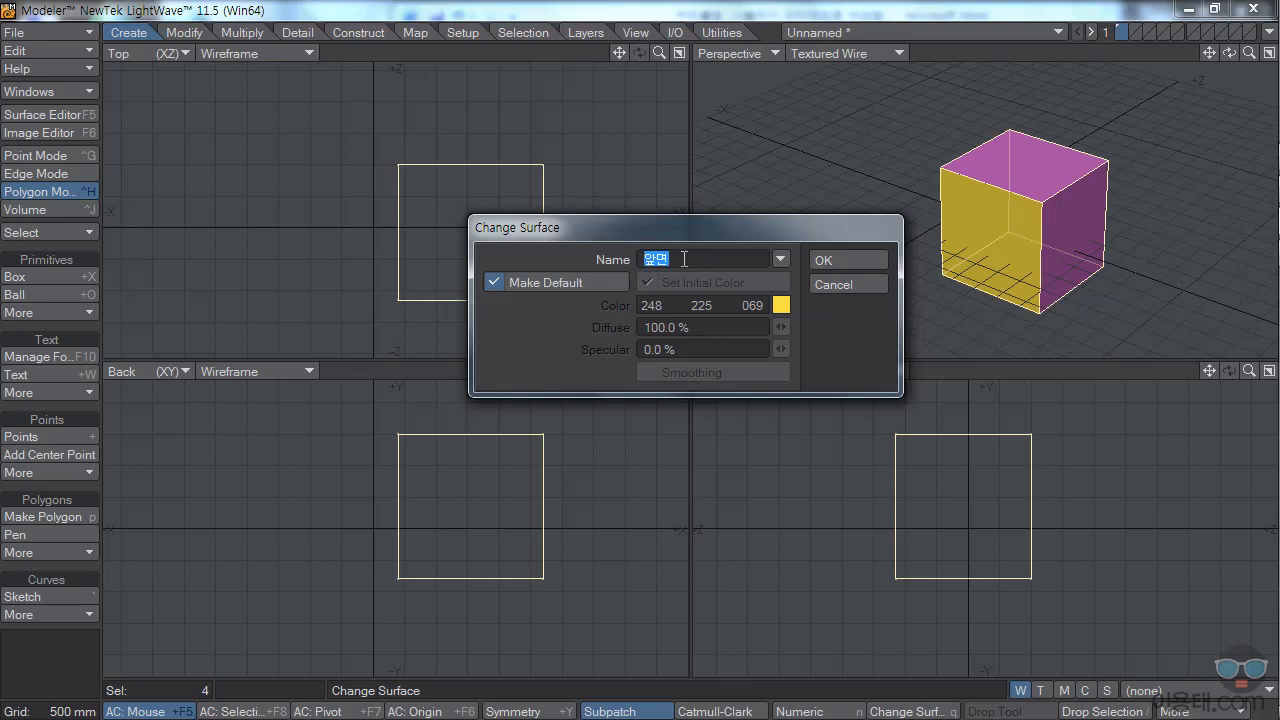
type("둘레")
Set the 둘레 surface's initial color to green (0, 255, 0) and apply the surface to the four selected faces
left_click(782, 305)
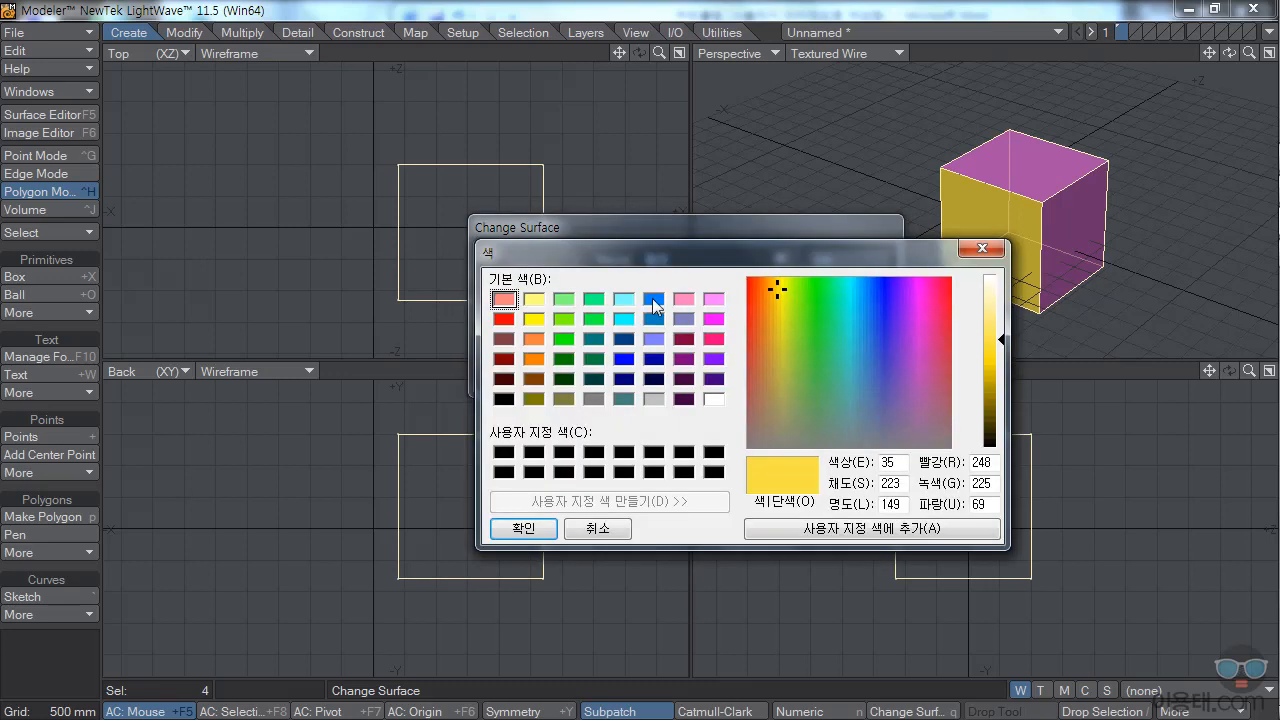
left_click(534, 358)
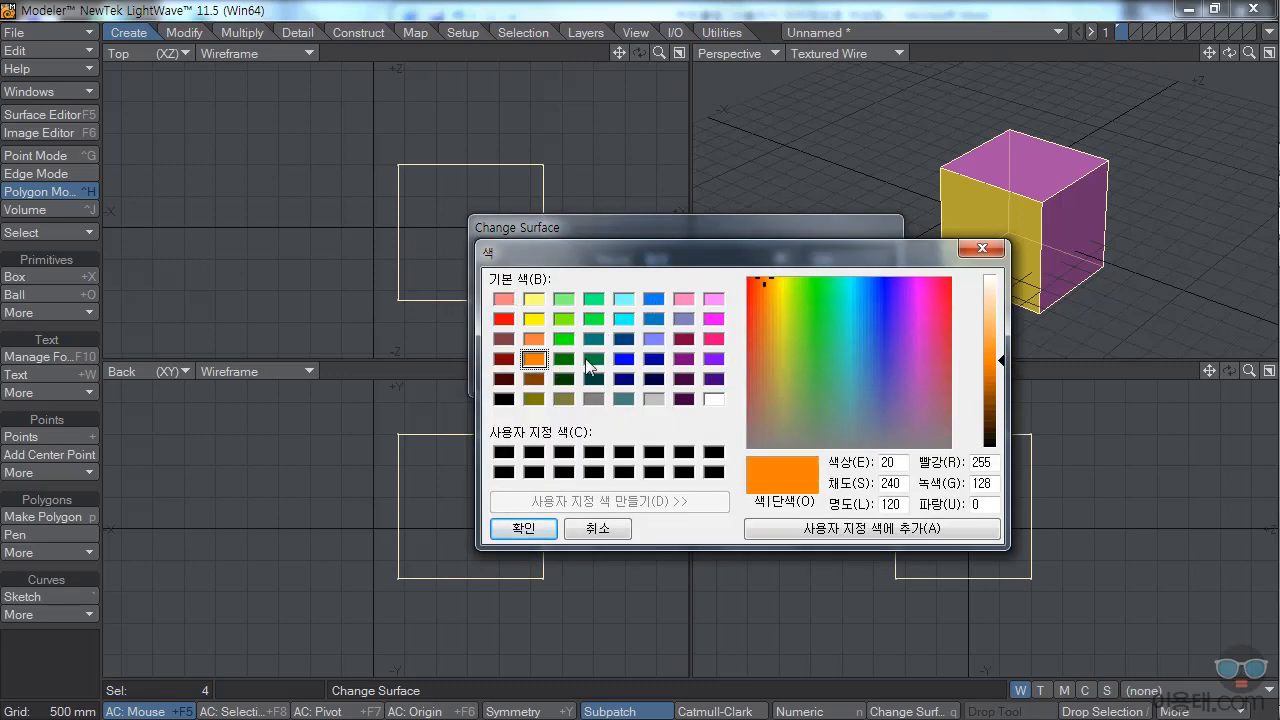
left_click(563, 339)
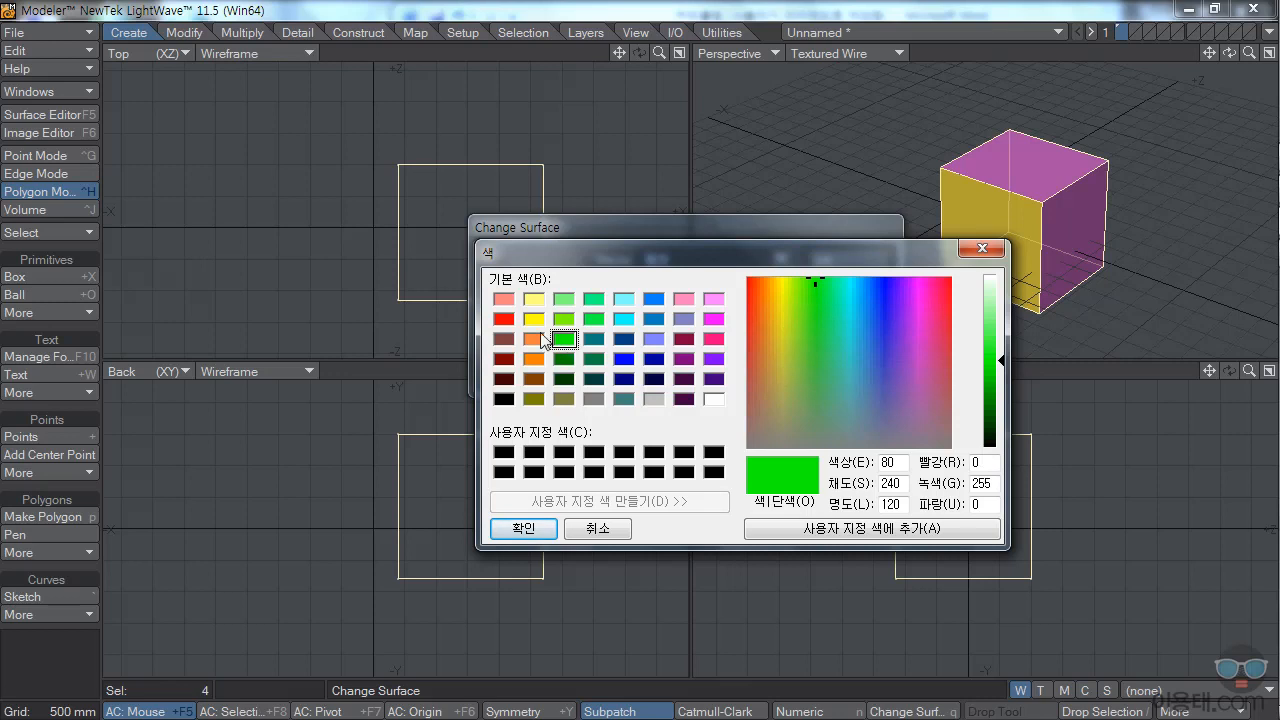
left_click(523, 528)
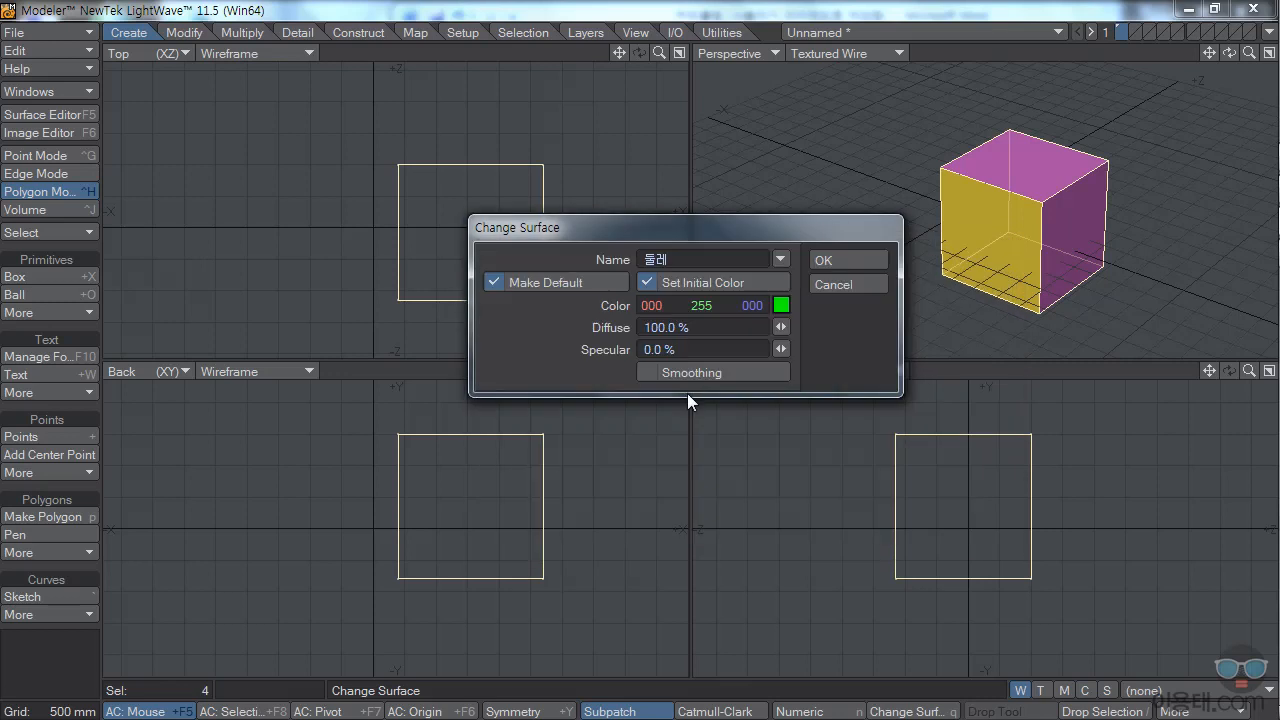
left_click(823, 262)
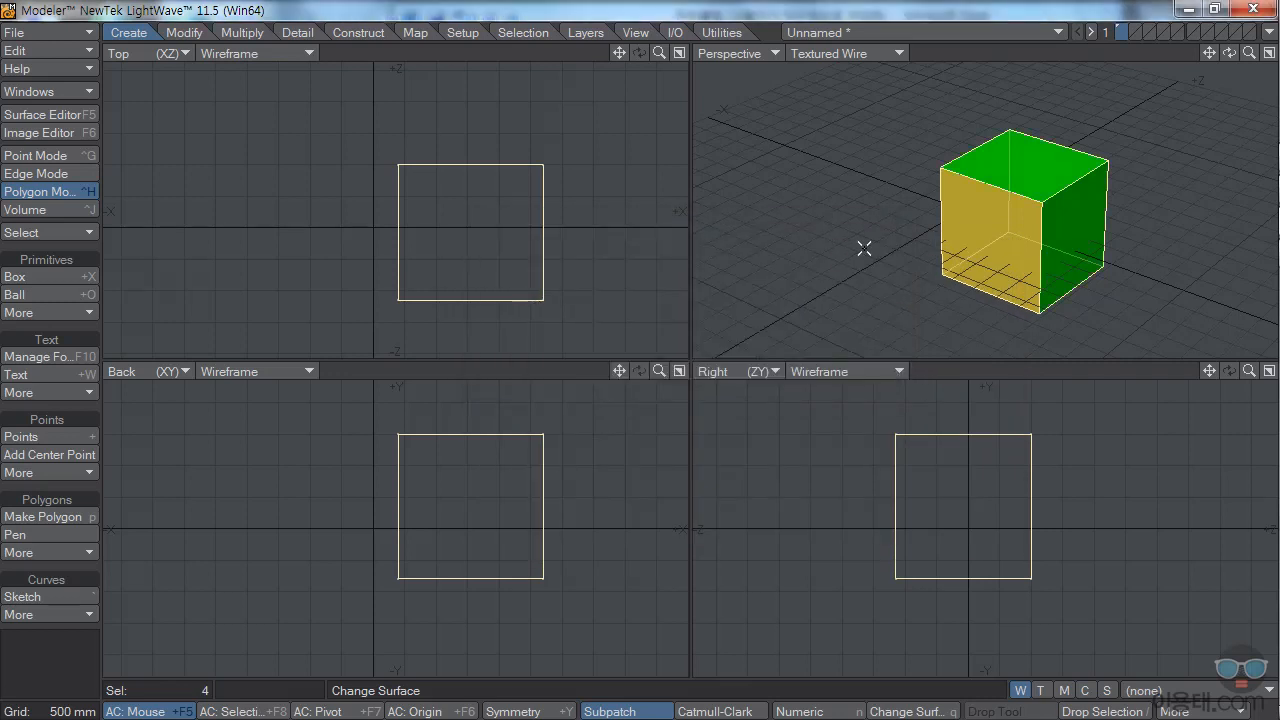
Clear the selection, select one green side face and extend the selection to all polygons with the same surface
mouse_move(1229, 53)
left_mouse_down()
mouse_move(1212, 35)
mouse_move(1257, 61)
mouse_move(1199, 83)
mouse_move(1239, 80)
mouse_move(1204, 78)
mouse_move(1236, 62)
left_mouse_up()
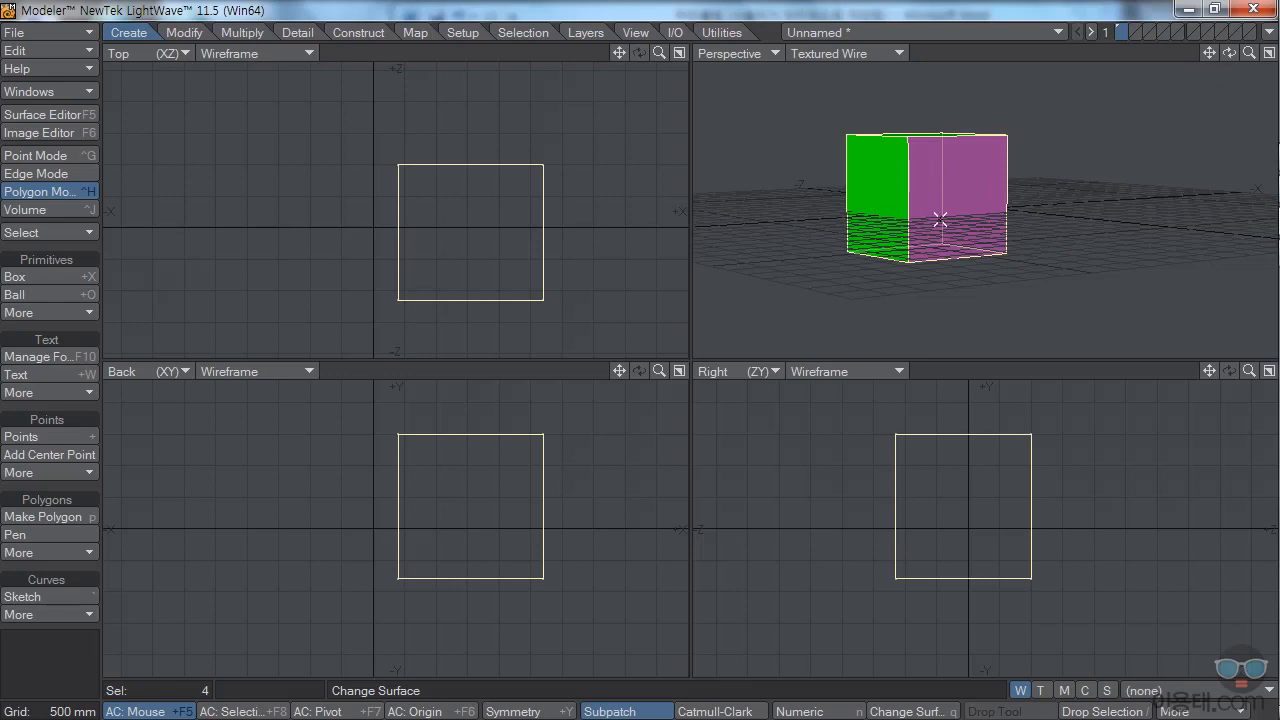
left_click_drag(1231, 62, 1012, 180)
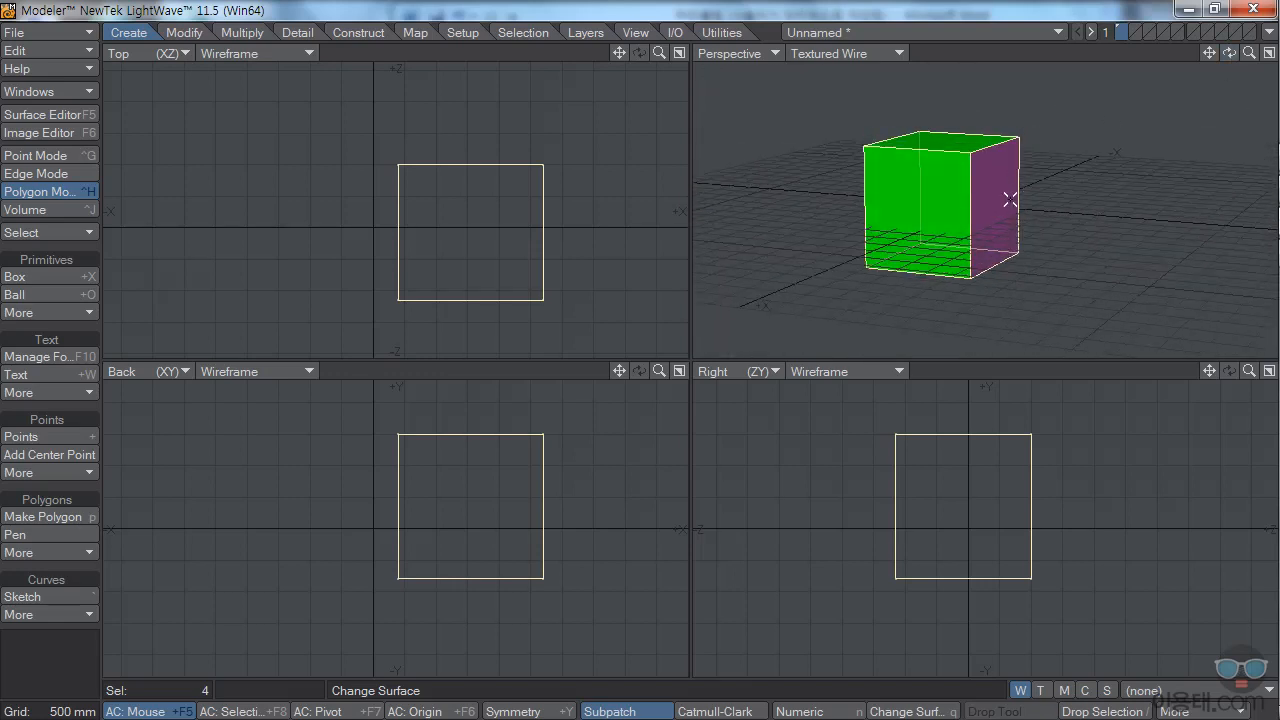
left_click_drag(1229, 53, 1093, 197)
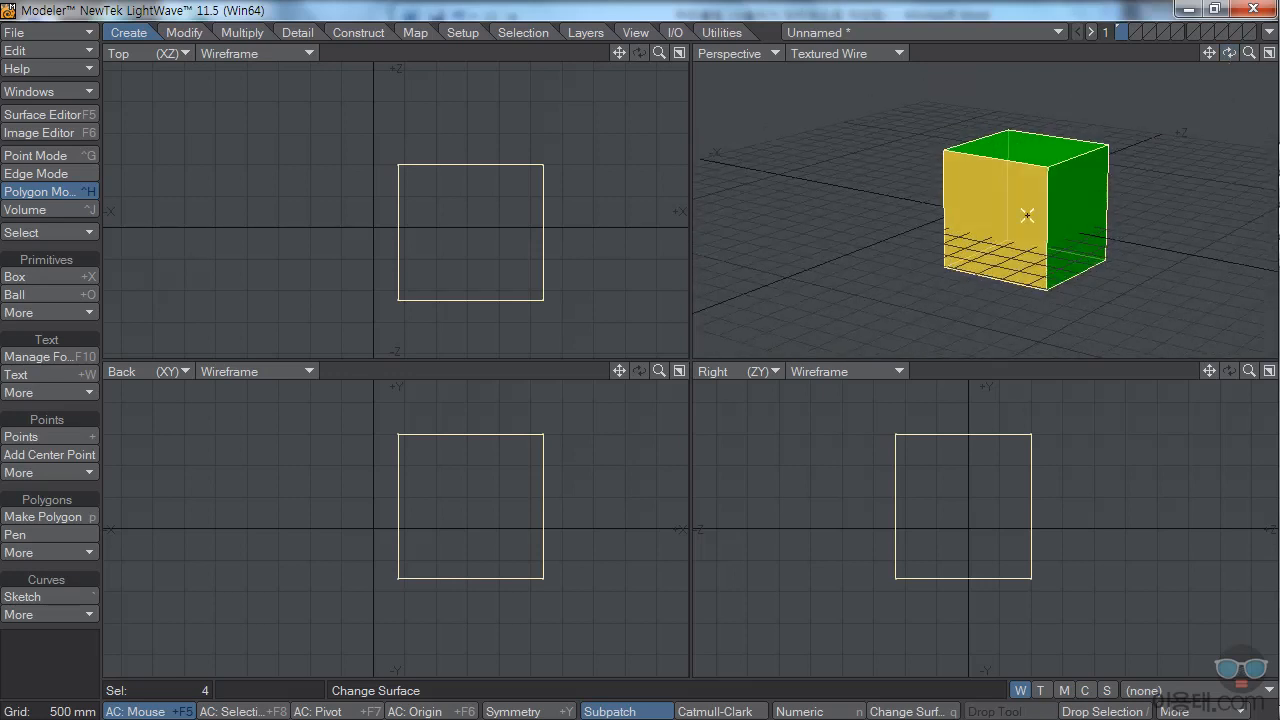
left_click(959, 50)
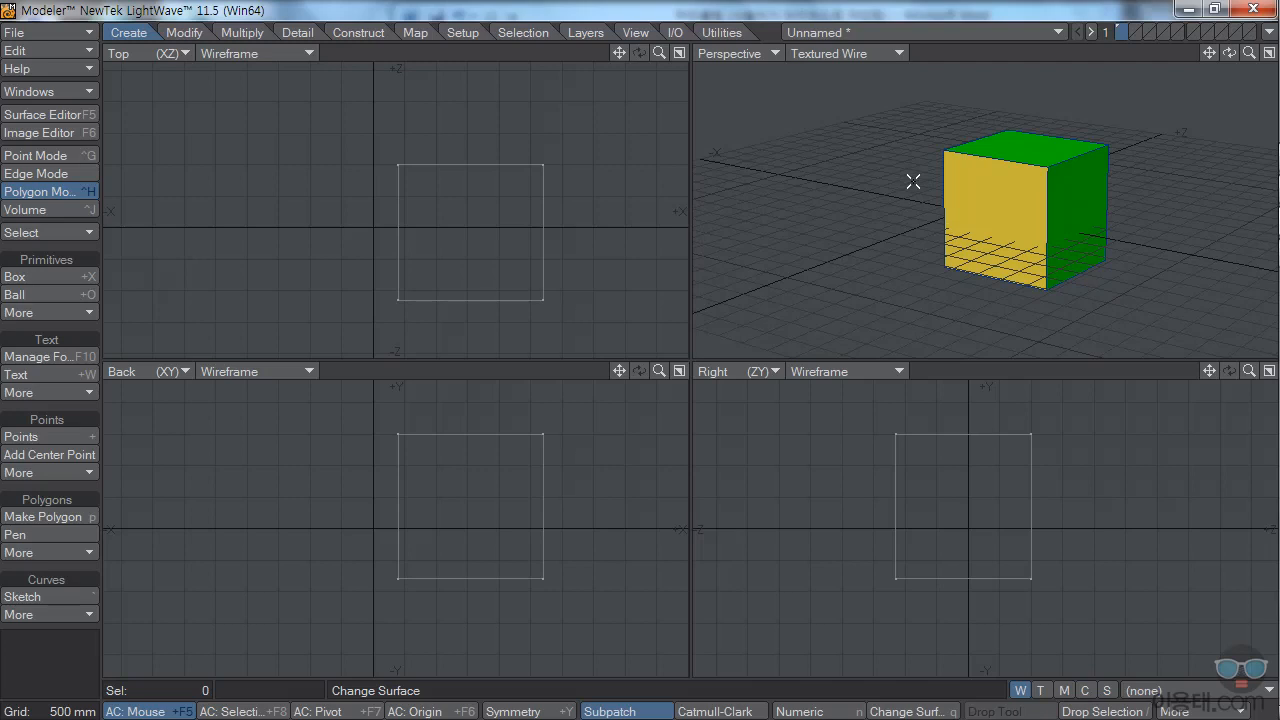
left_click(90, 232)
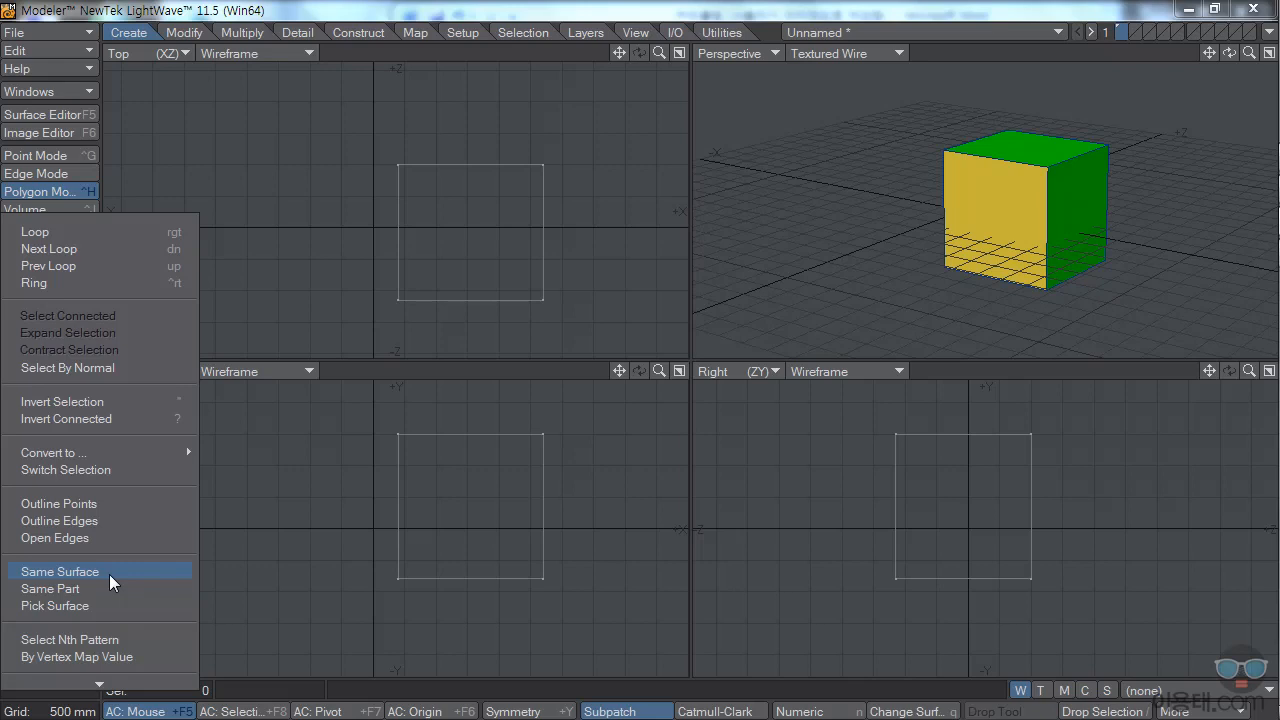
left_click(762, 12)
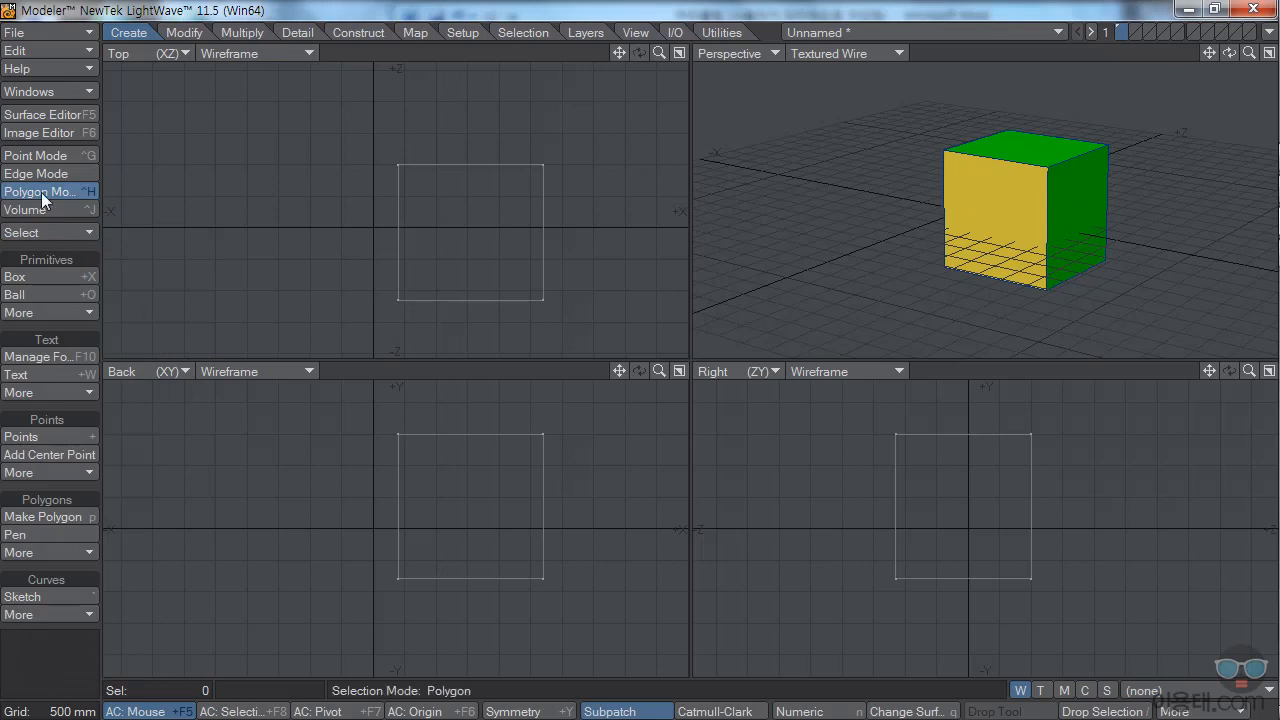
left_click(1077, 210)
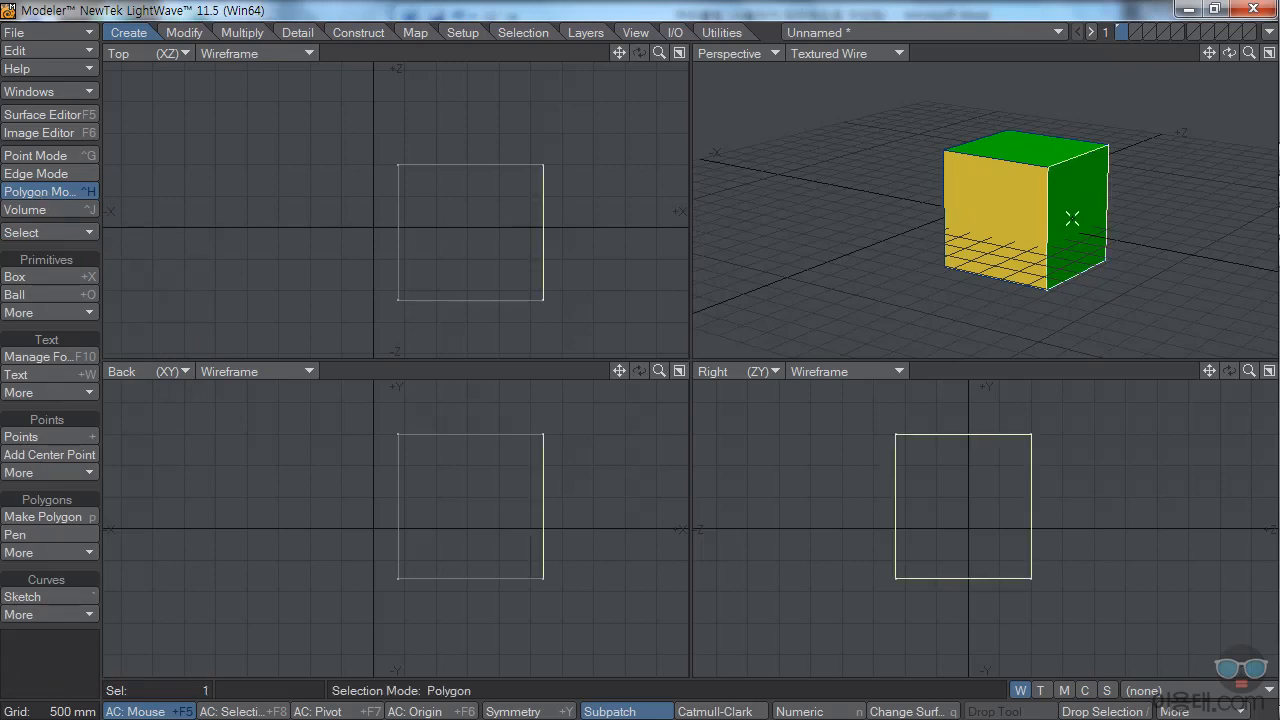
left_click(83, 231)
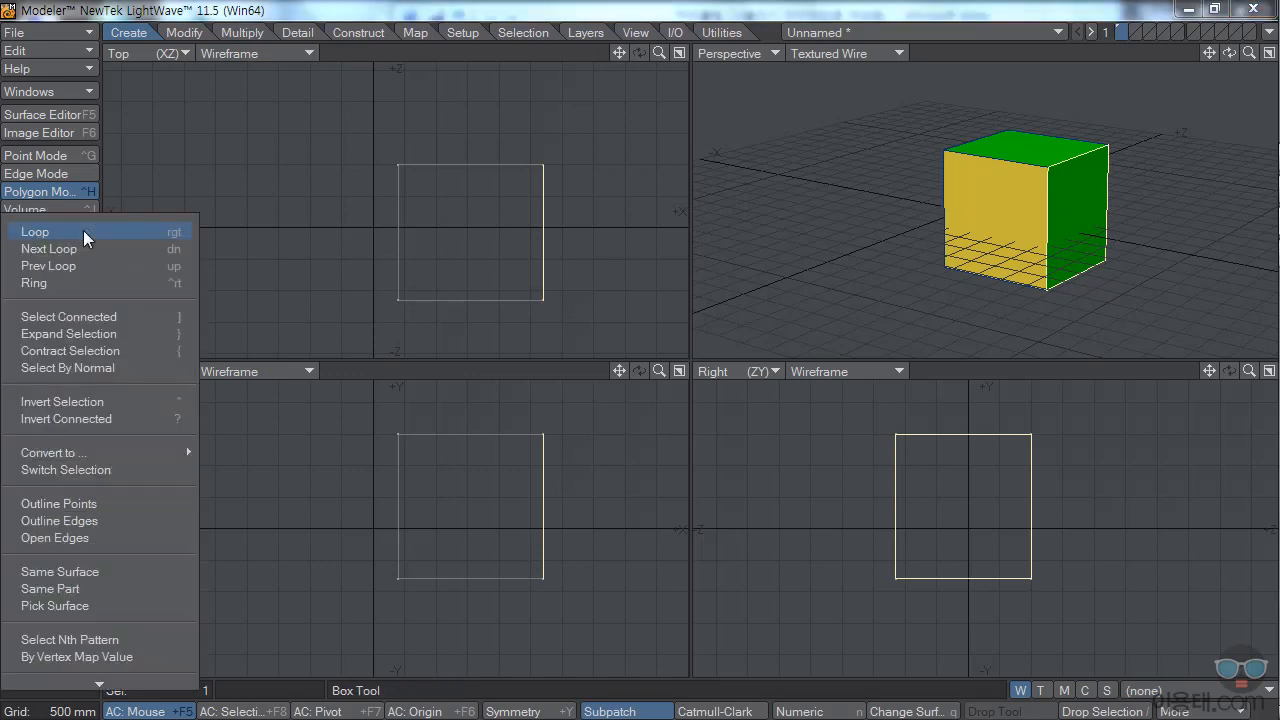
left_click(111, 571)
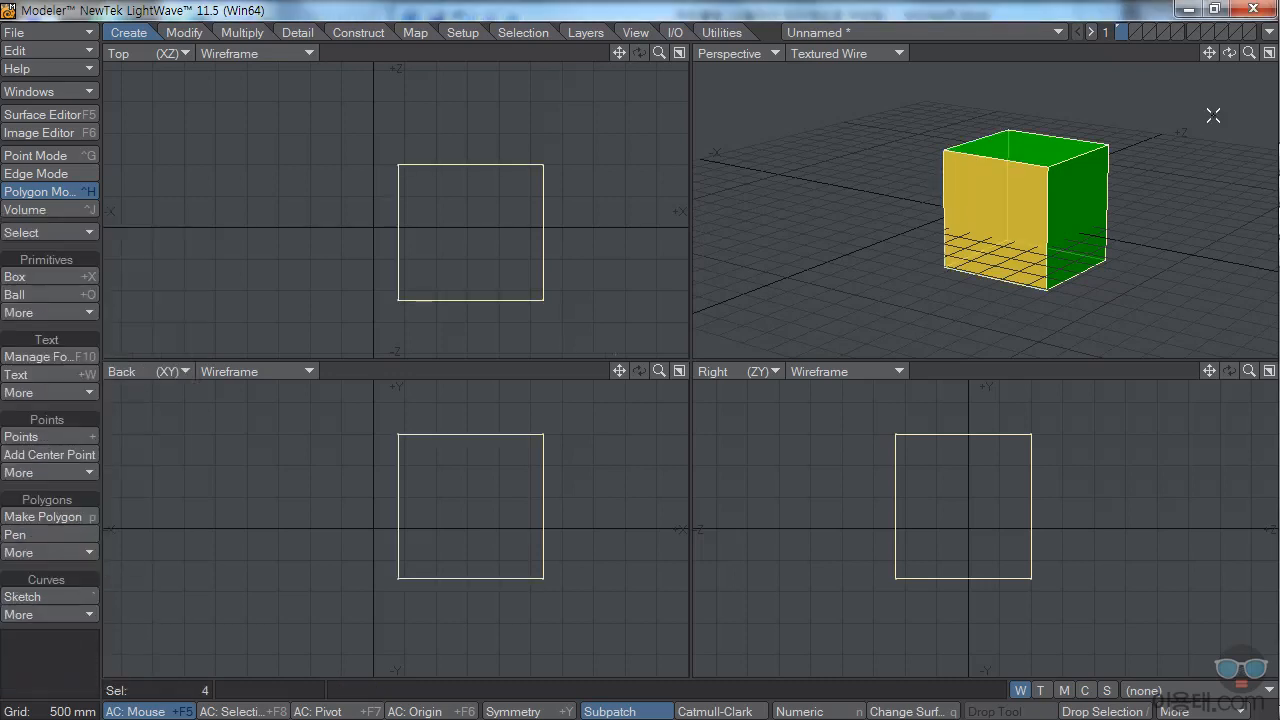
left_click_drag(1229, 53, 1080, 189)
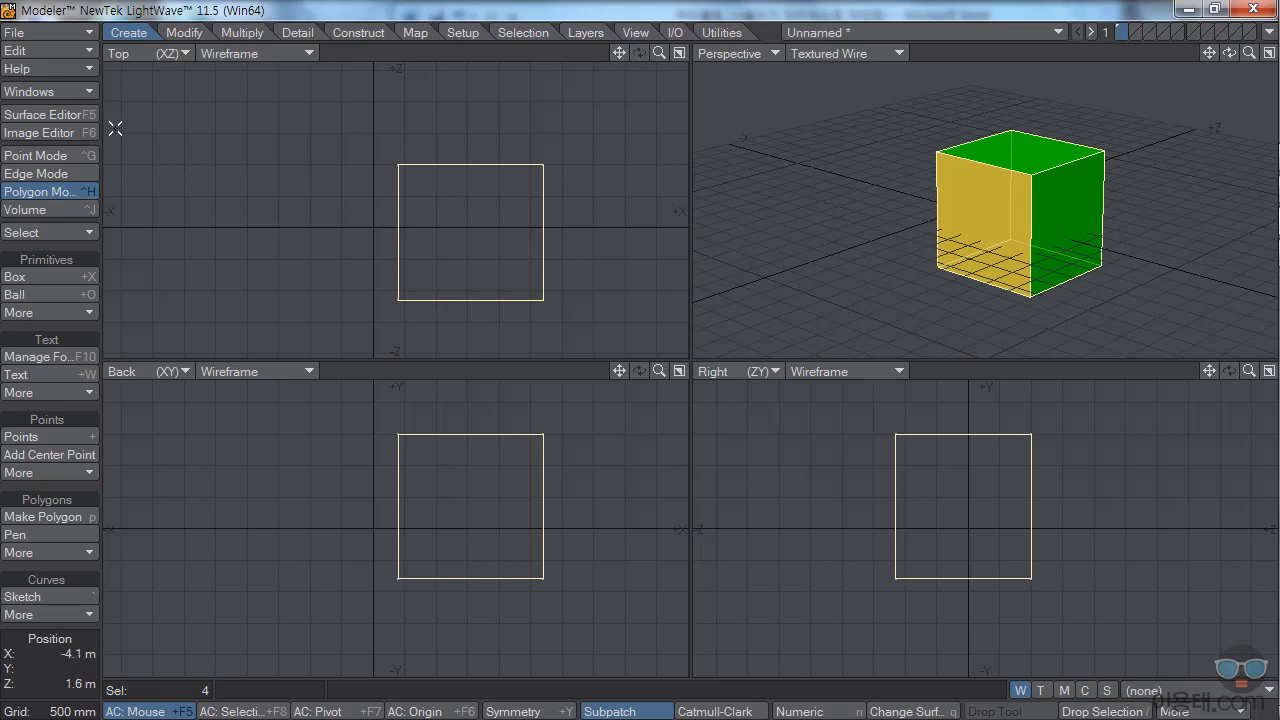
Open the Surface Editor and set the 둘레 surface's color to pinkish red (218, 52, 111)
left_click(66, 113)
left_click_drag(385, 24, 447, 28)
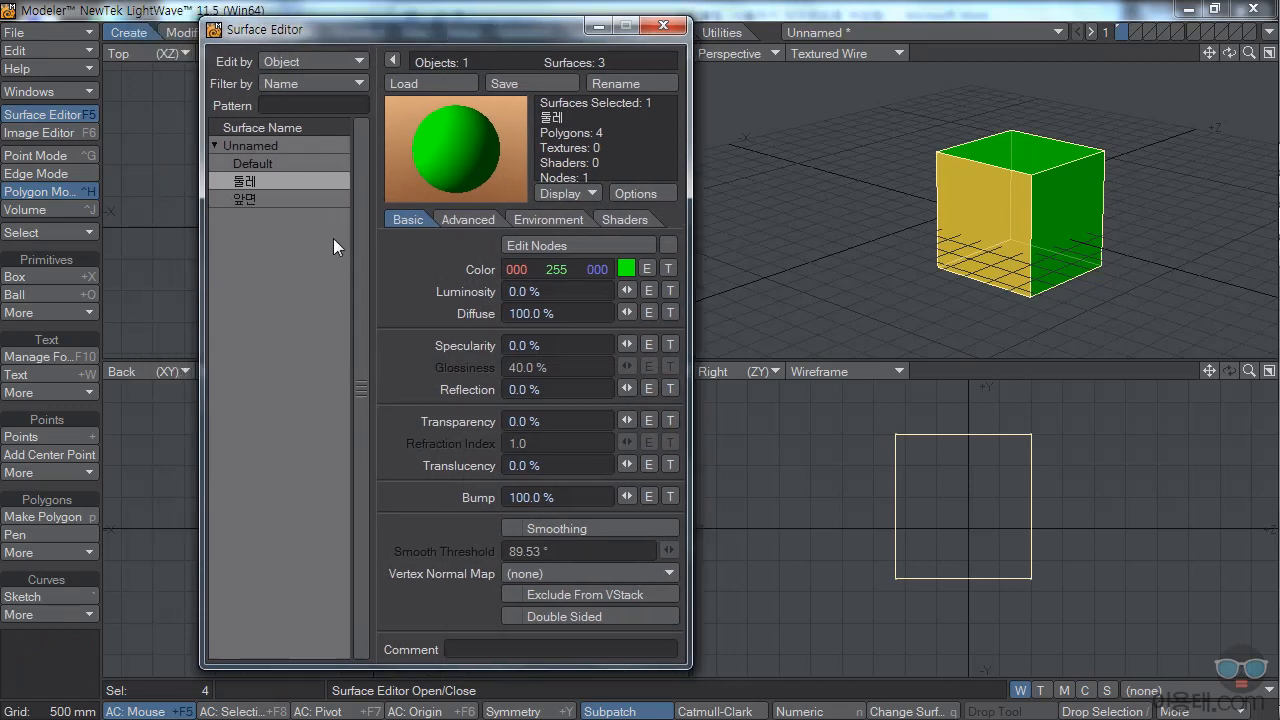
left_click(256, 199)
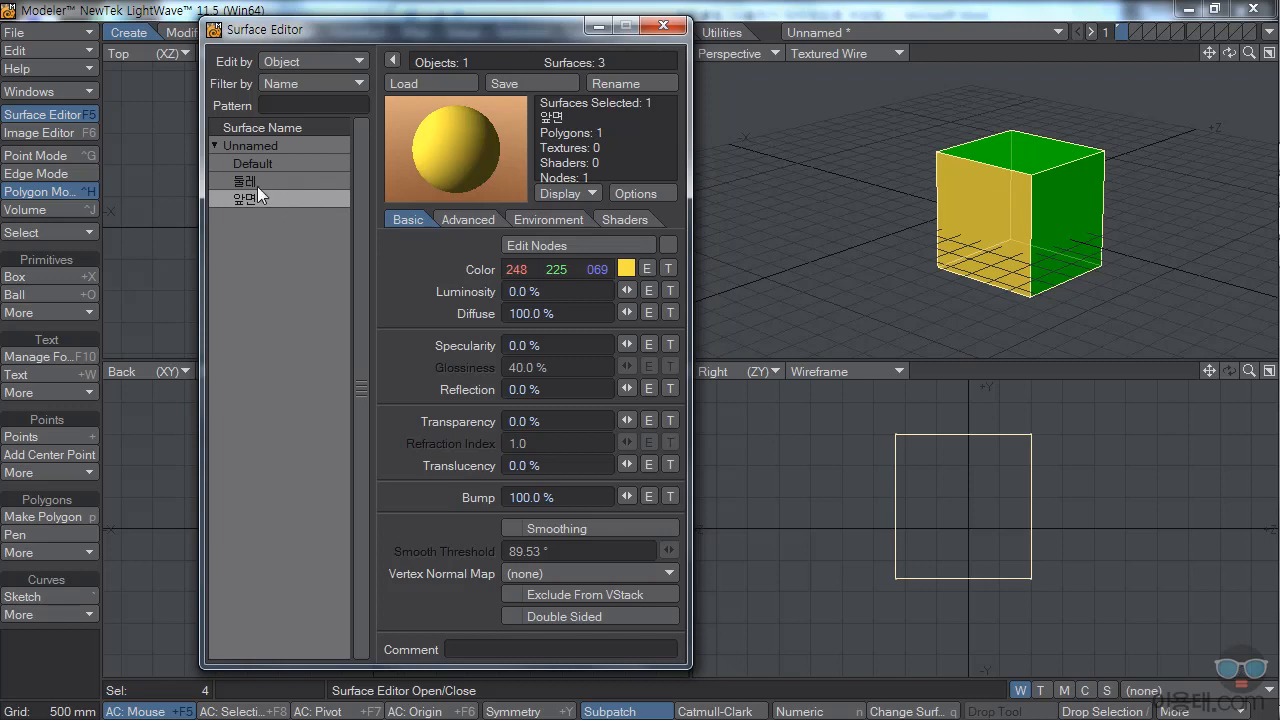
left_click(254, 182)
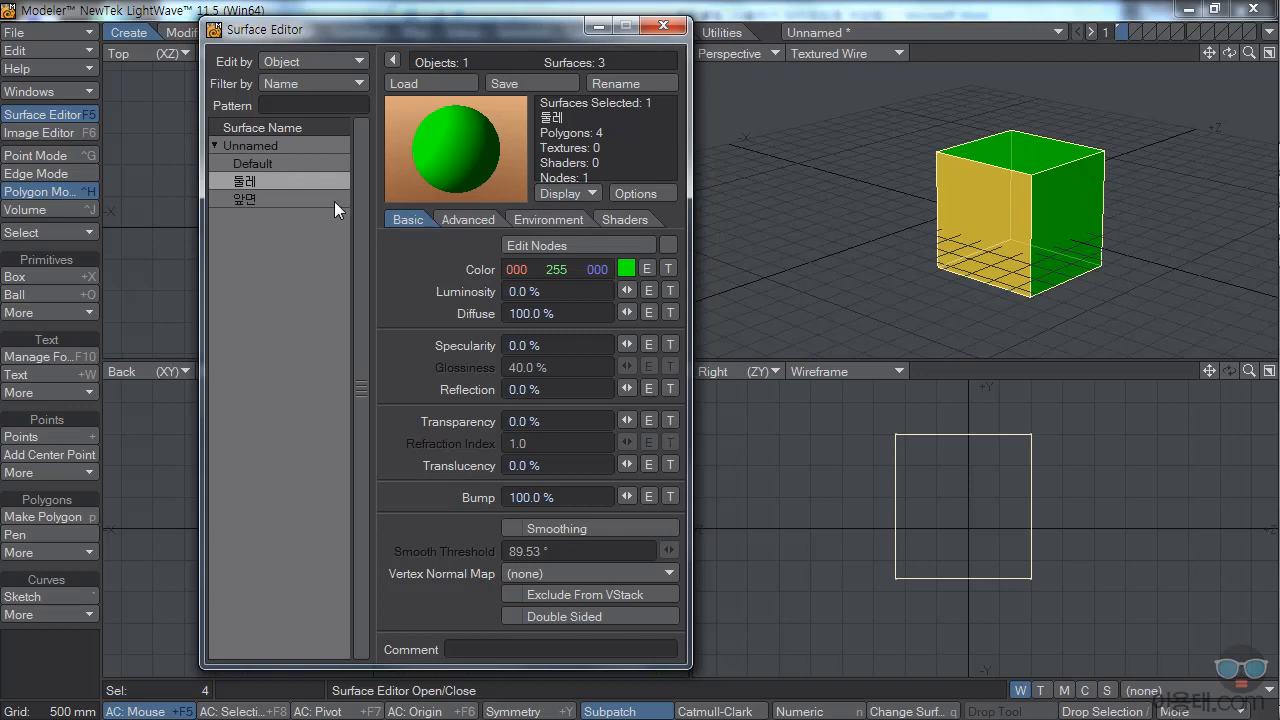
left_click(628, 268)
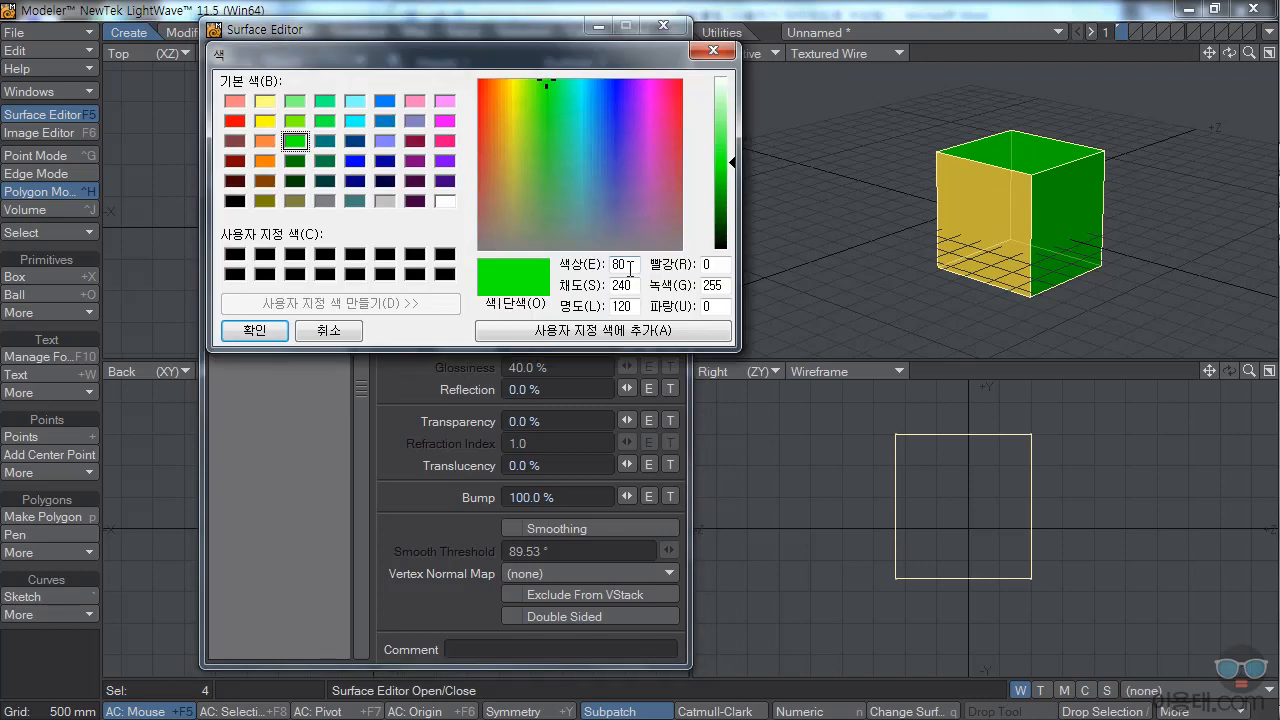
left_click(670, 133)
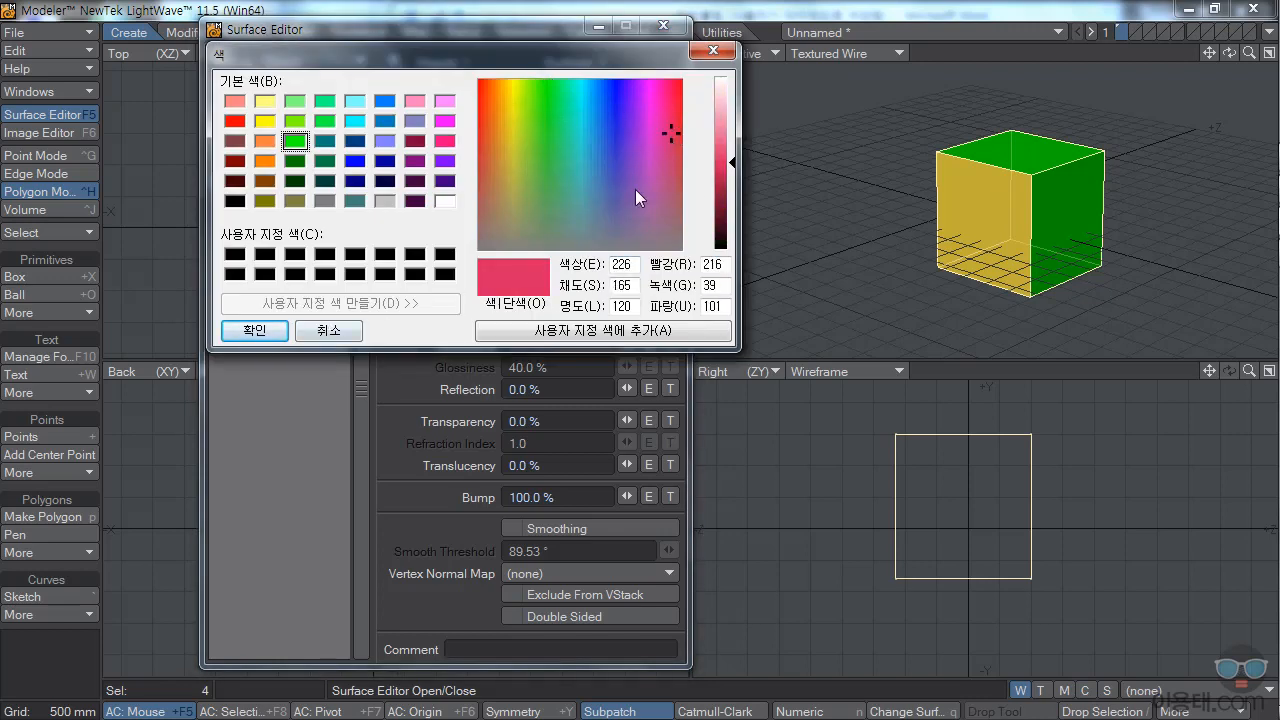
left_click(716, 147)
left_click(716, 158)
left_click(255, 330)
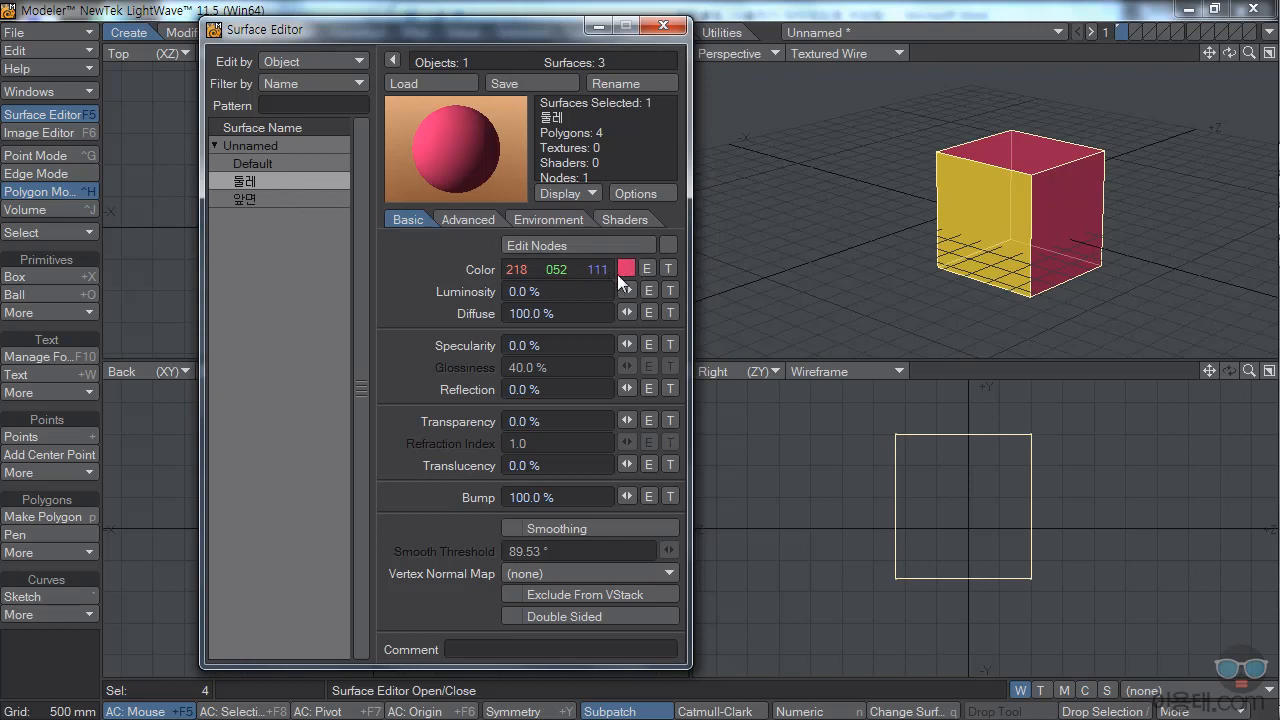
Open the color texture of the 앞면 surface and try 무늬.jpg and 머그잔.psd as its planar image map
left_click(240, 199)
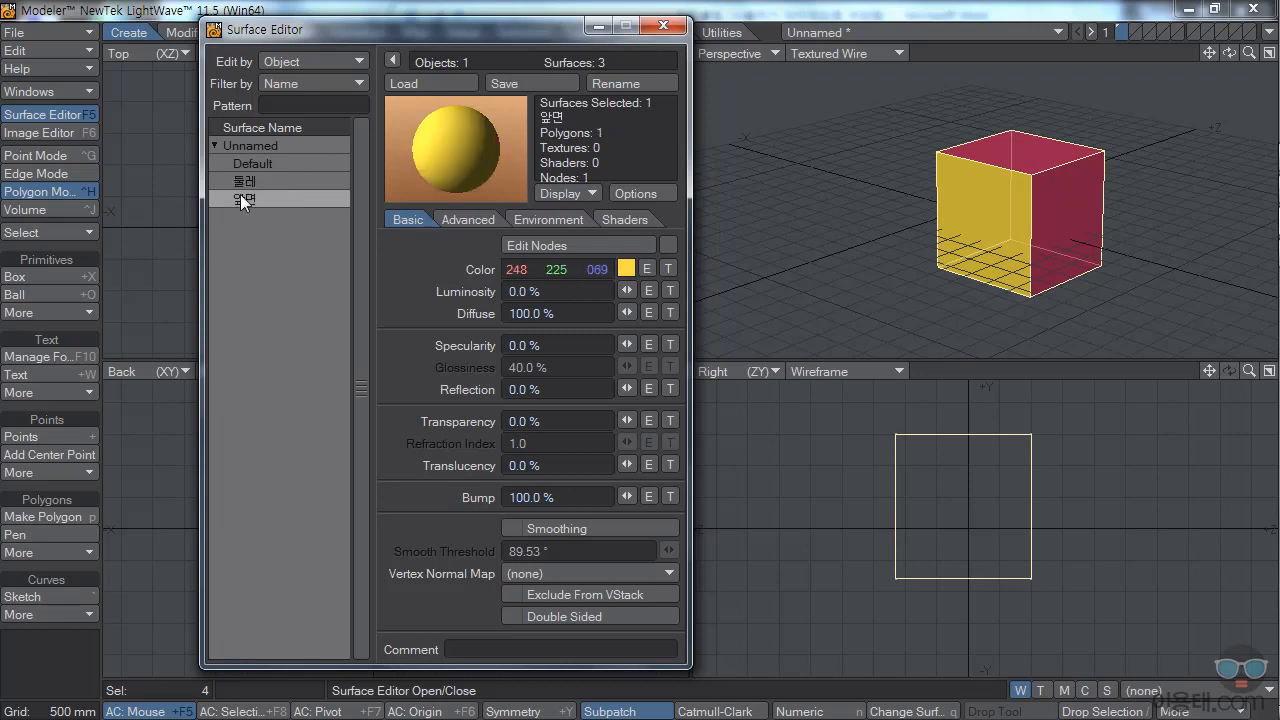
left_click(669, 269)
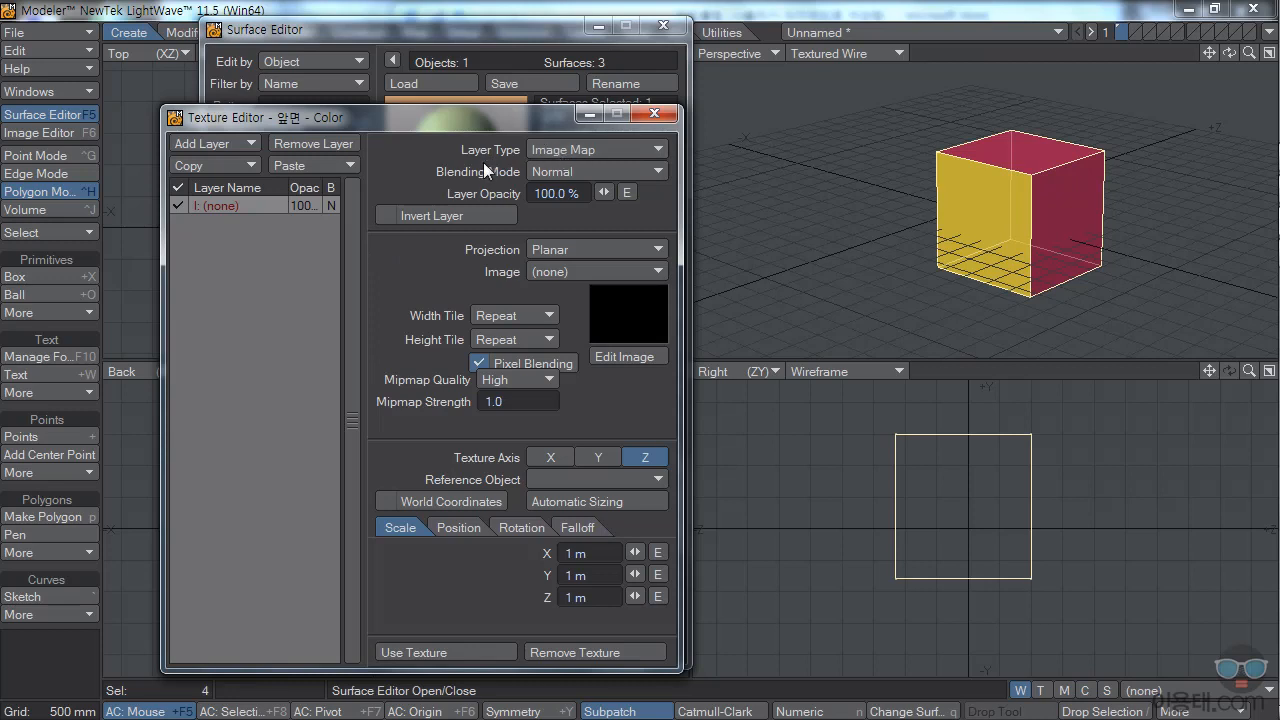
left_click(557, 272)
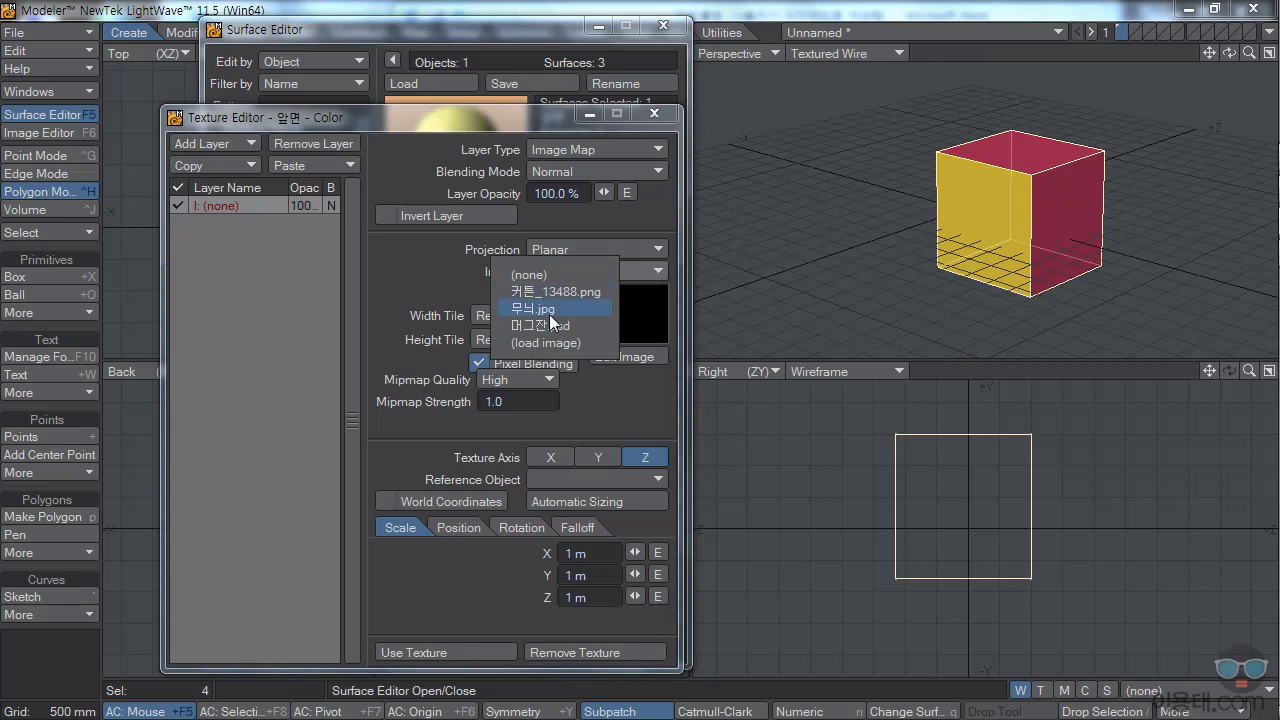
left_click(554, 310)
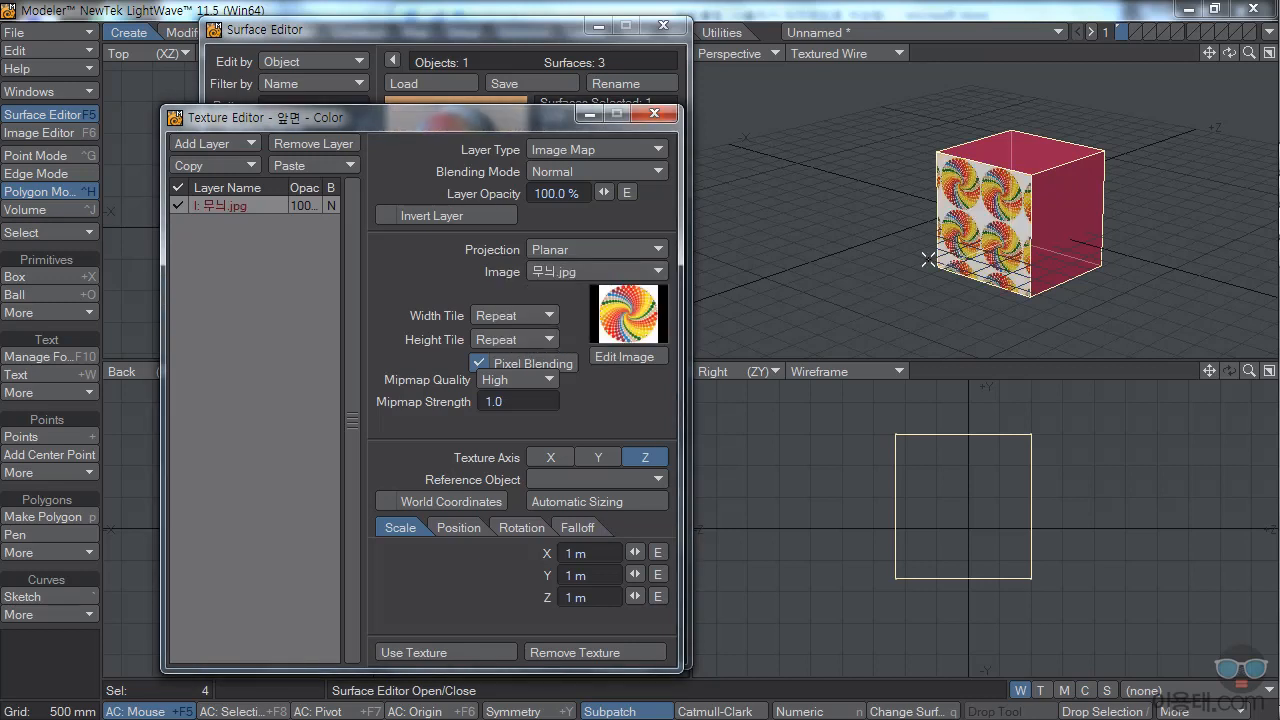
left_click(562, 273)
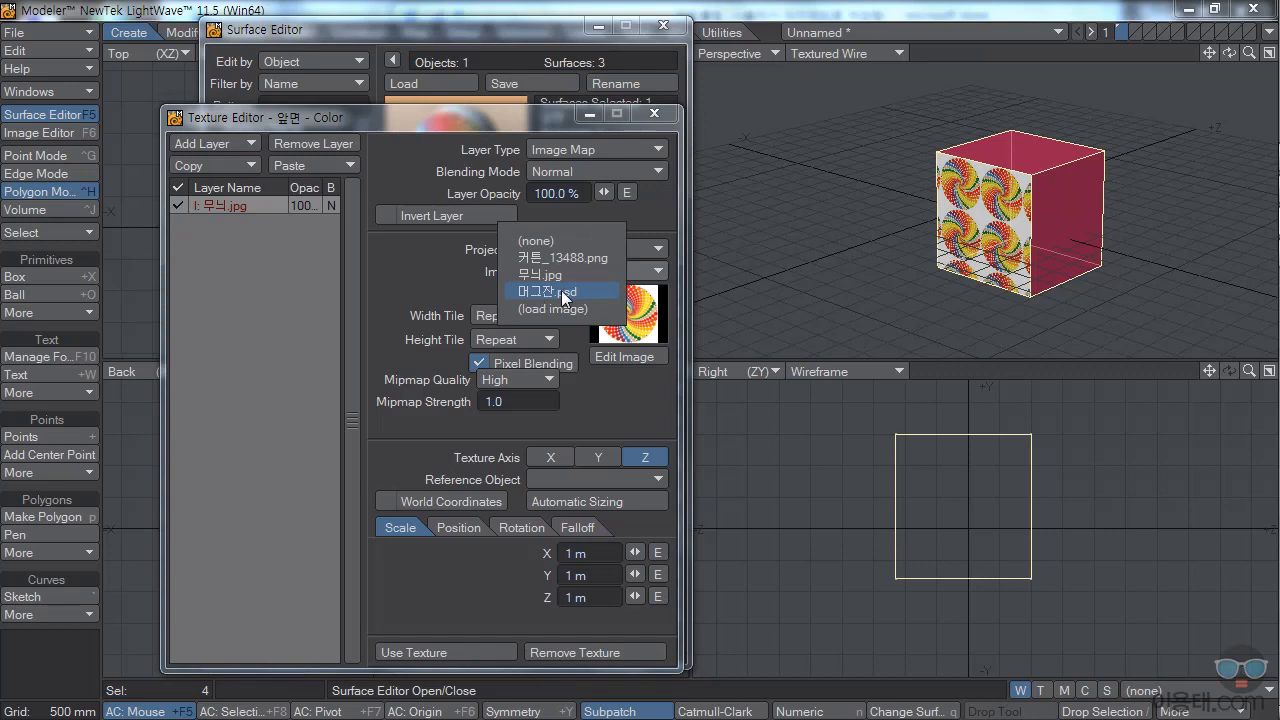
left_click(561, 291)
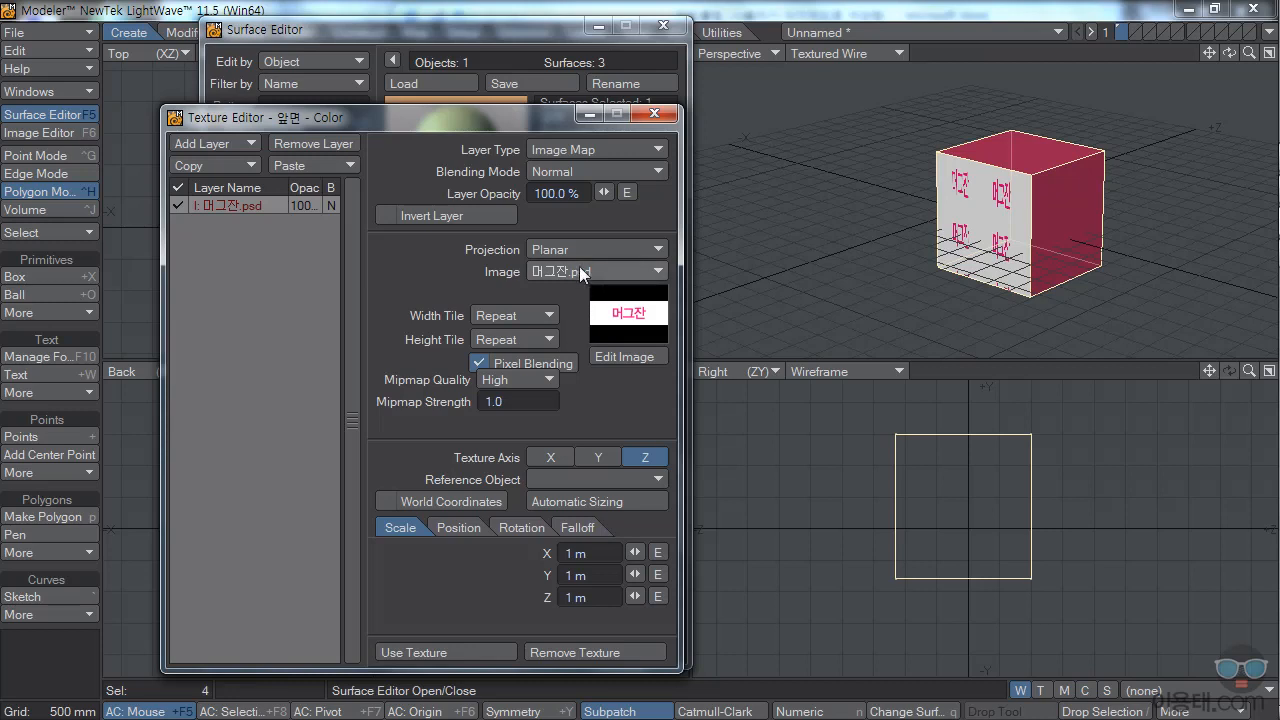
Set the 앞면 color texture's image to 커튼_13488.png and apply the texture to the surface
left_click(583, 269)
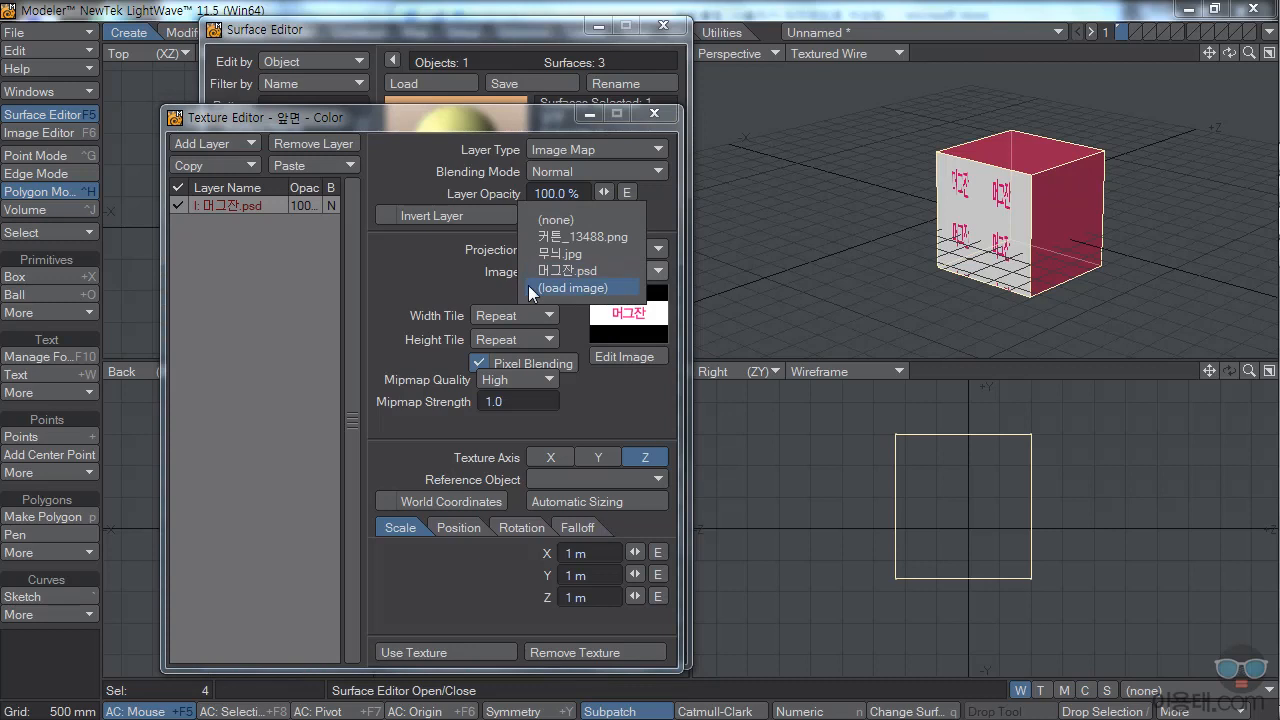
left_click(578, 236)
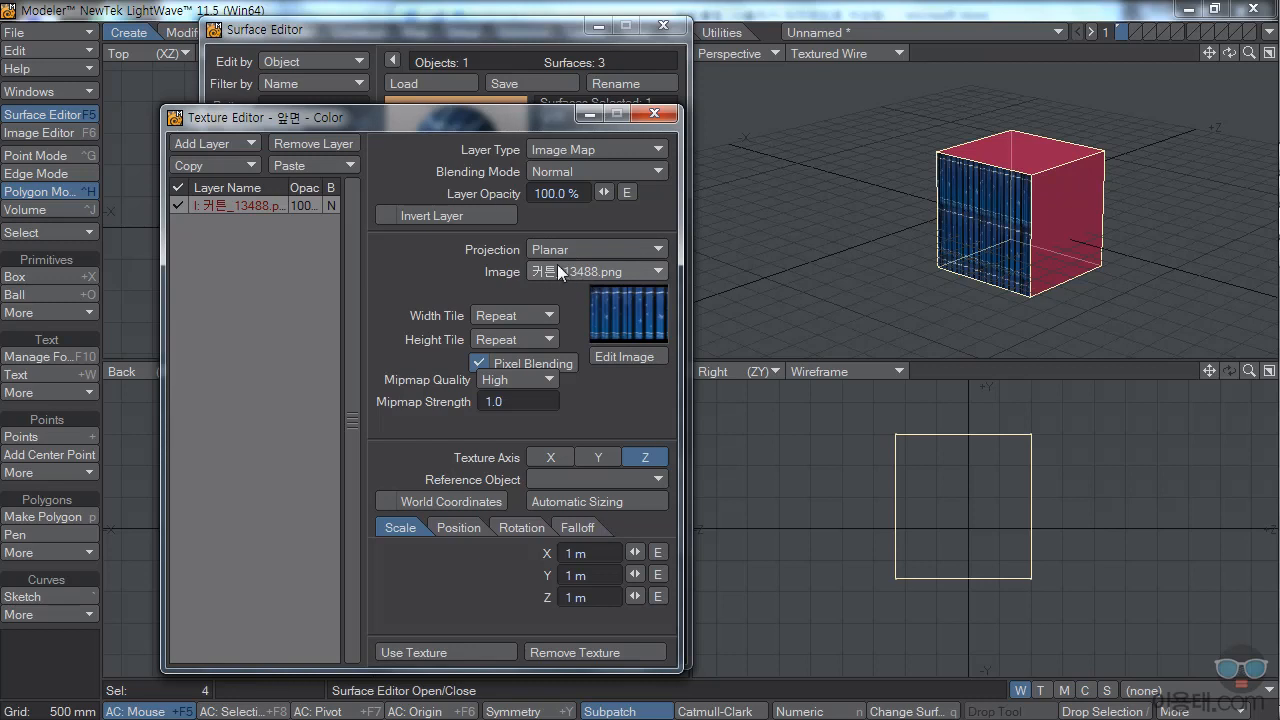
left_click_drag(528, 119, 447, 102)
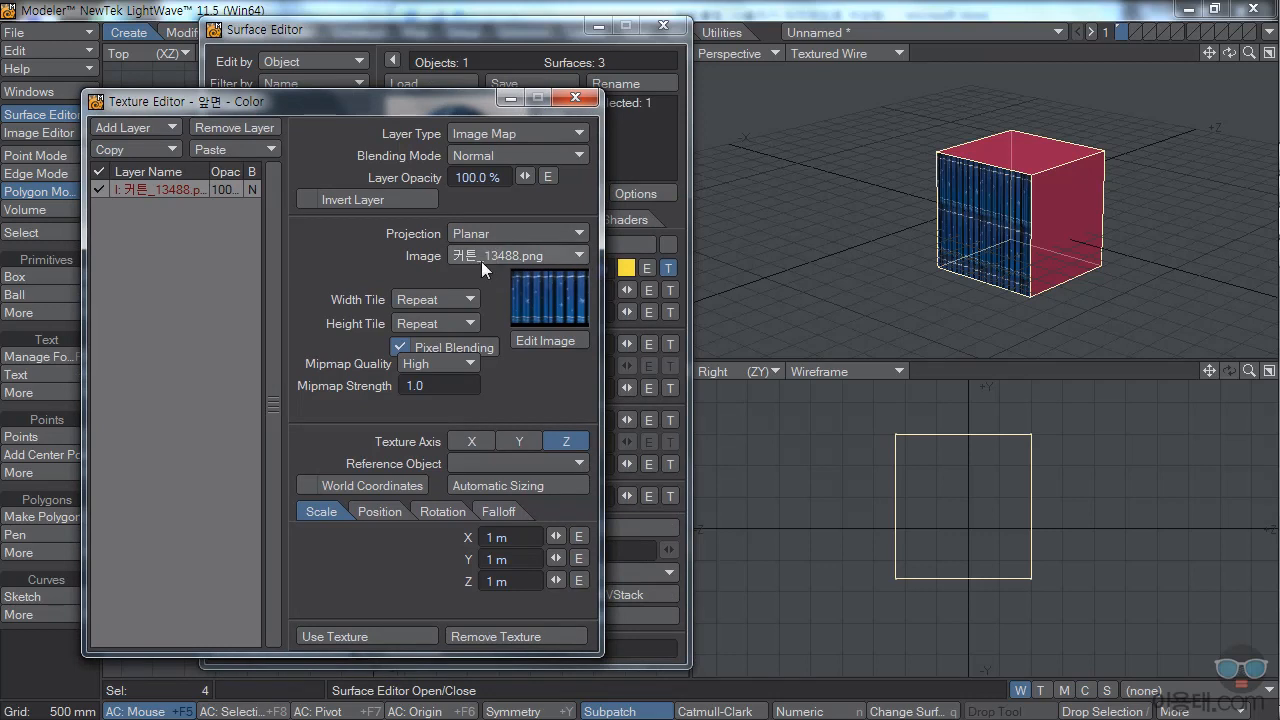
left_click(348, 637)
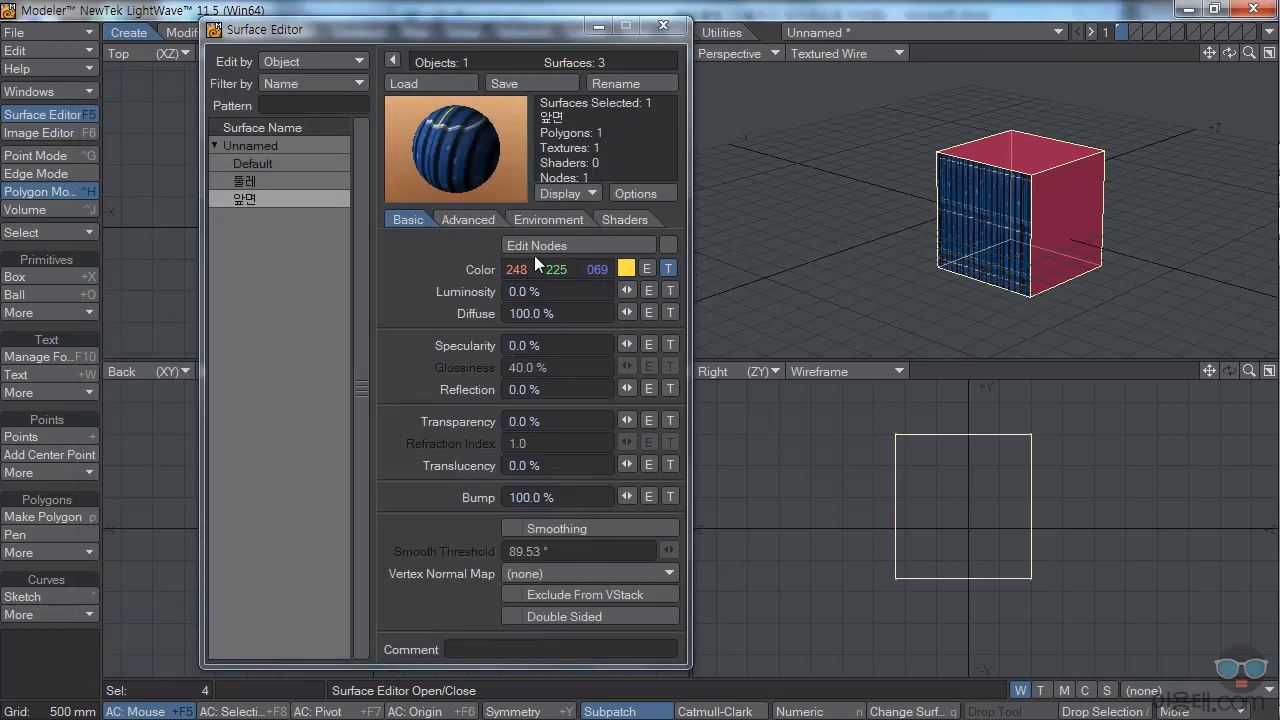
Set the 둘레 surface's reflection to 60% and close the Surface Editor
left_click(245, 181)
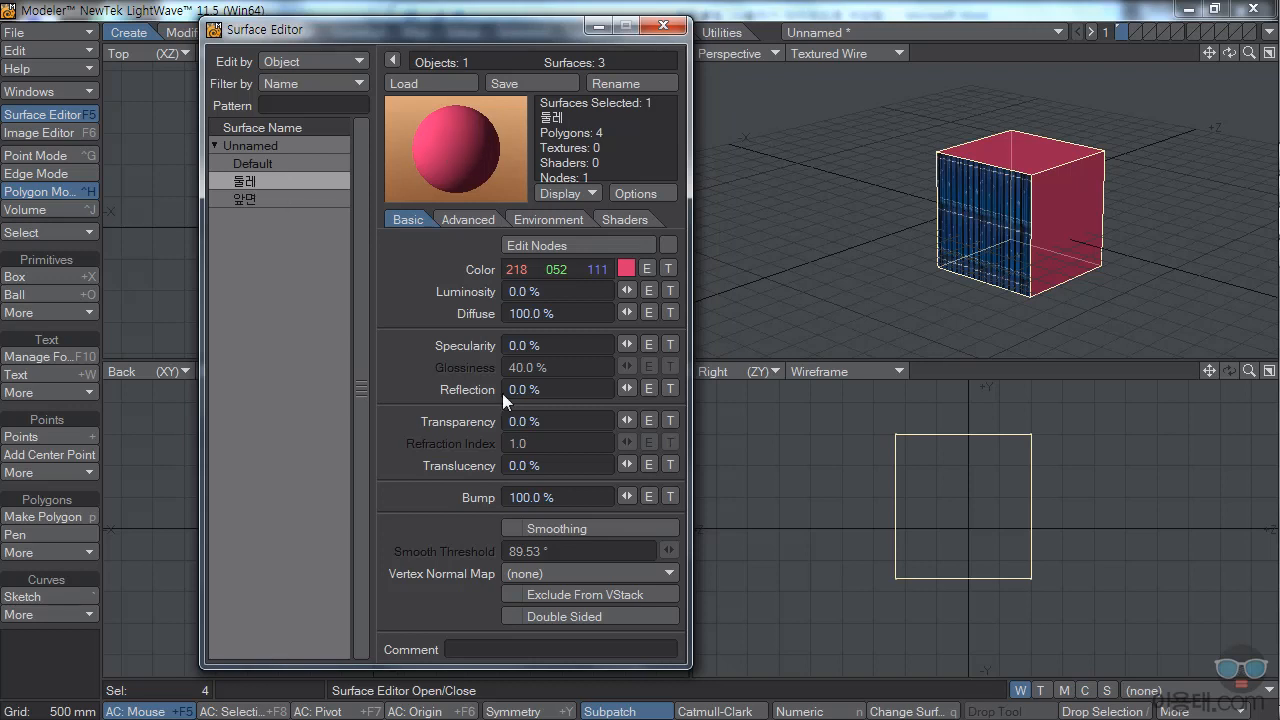
left_click_drag(612, 389, 459, 389)
type("60")
key("Return")
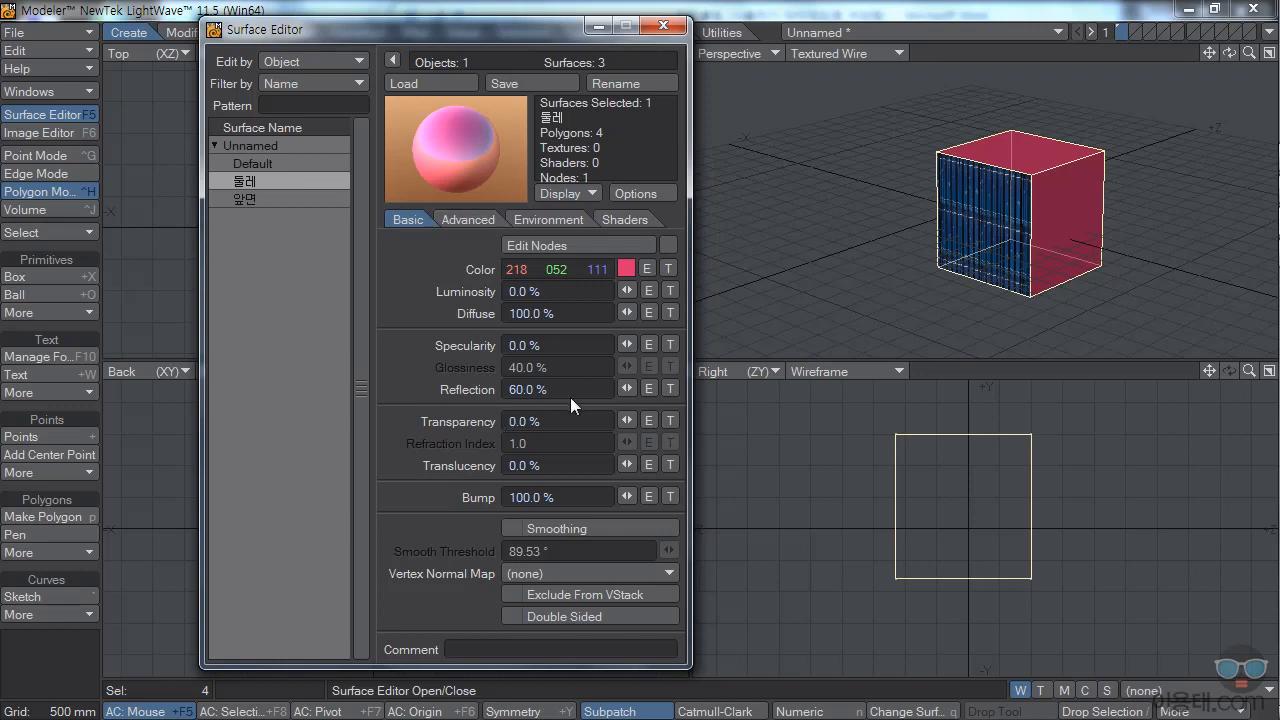
left_click(662, 24)
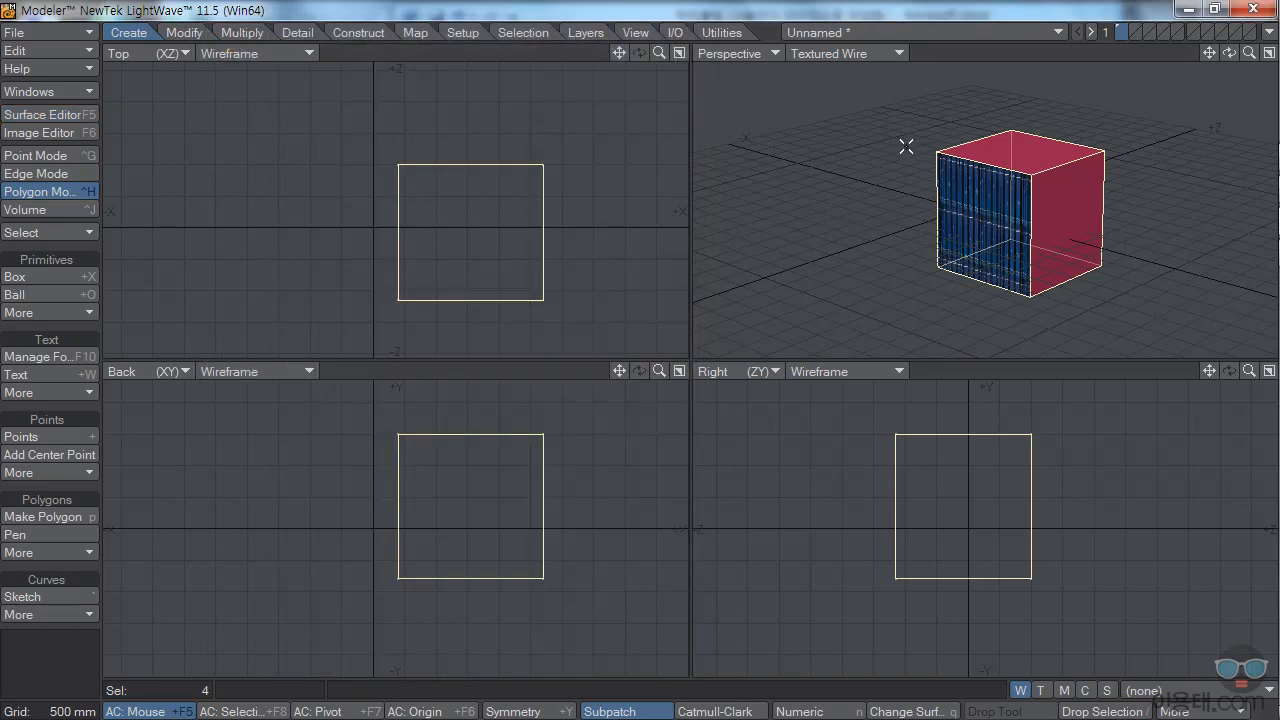
Make the second layer active with the box as background and draw a ball in front of the box
left_click(1134, 27)
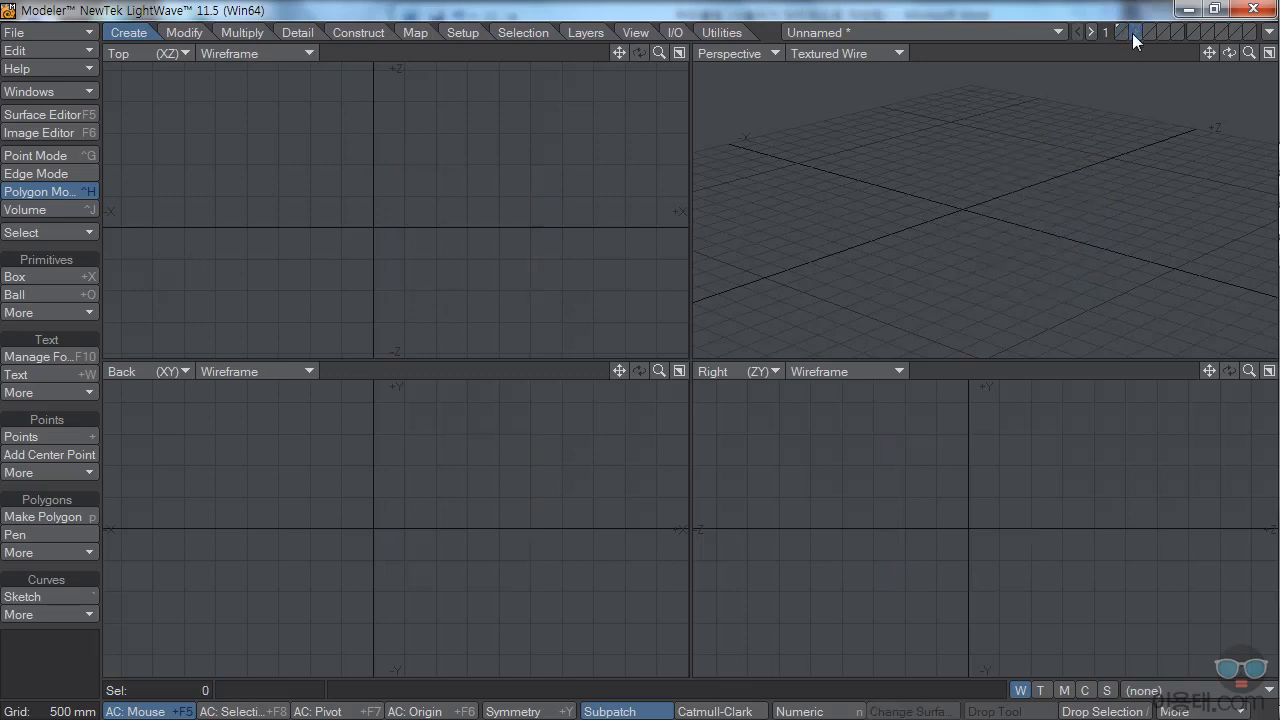
left_click(1123, 37)
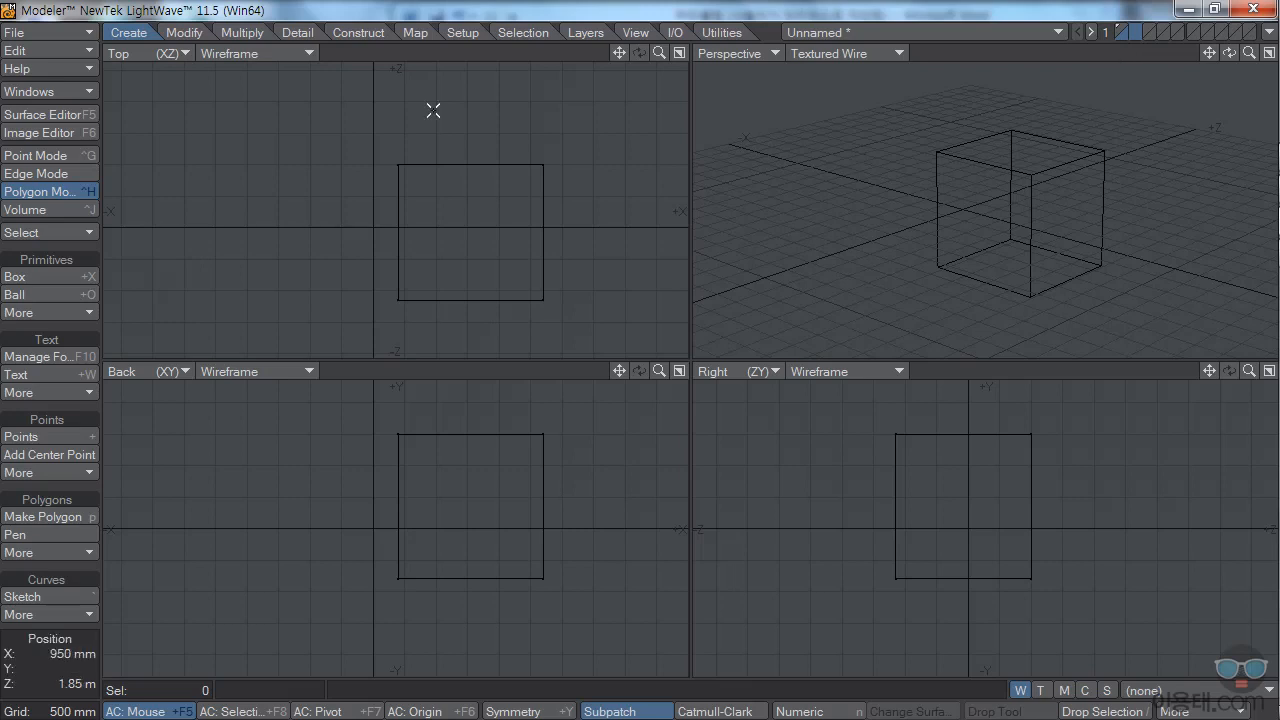
left_click(42, 295)
left_click_drag(288, 214, 351, 277)
left_click_drag(294, 227, 472, 344)
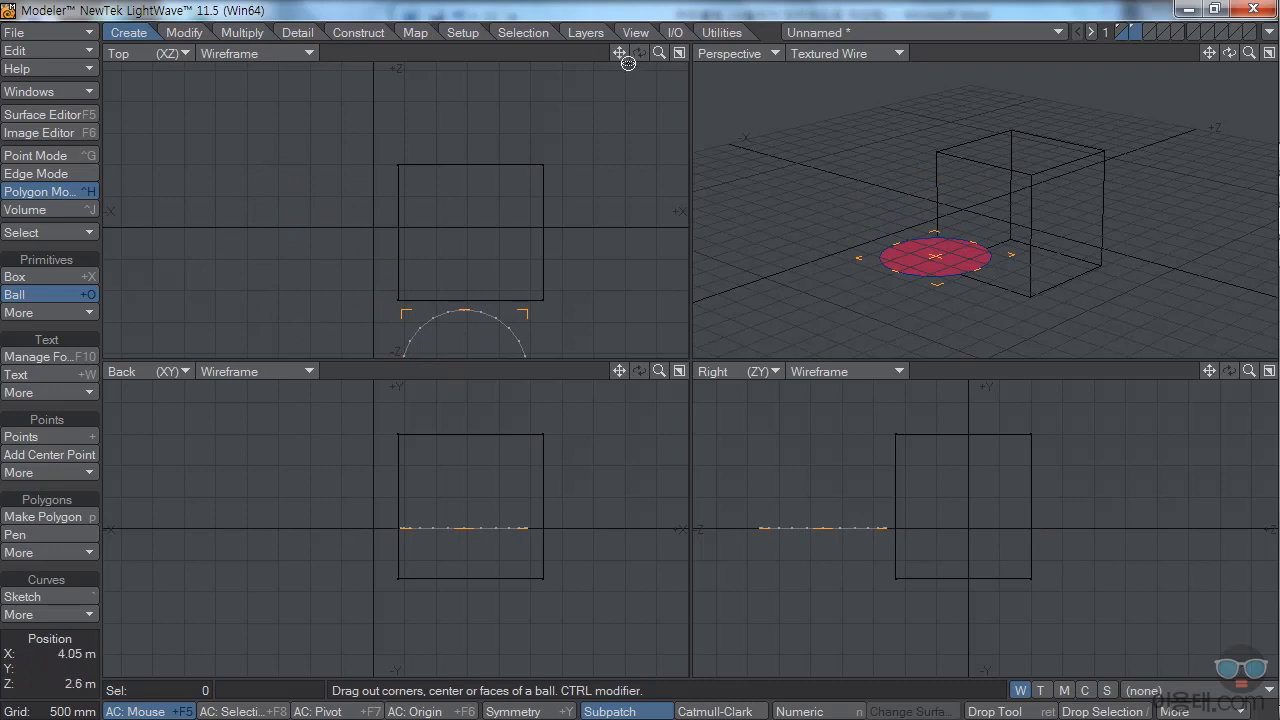
left_click_drag(620, 53, 556, 2)
left_click_drag(399, 501, 409, 467)
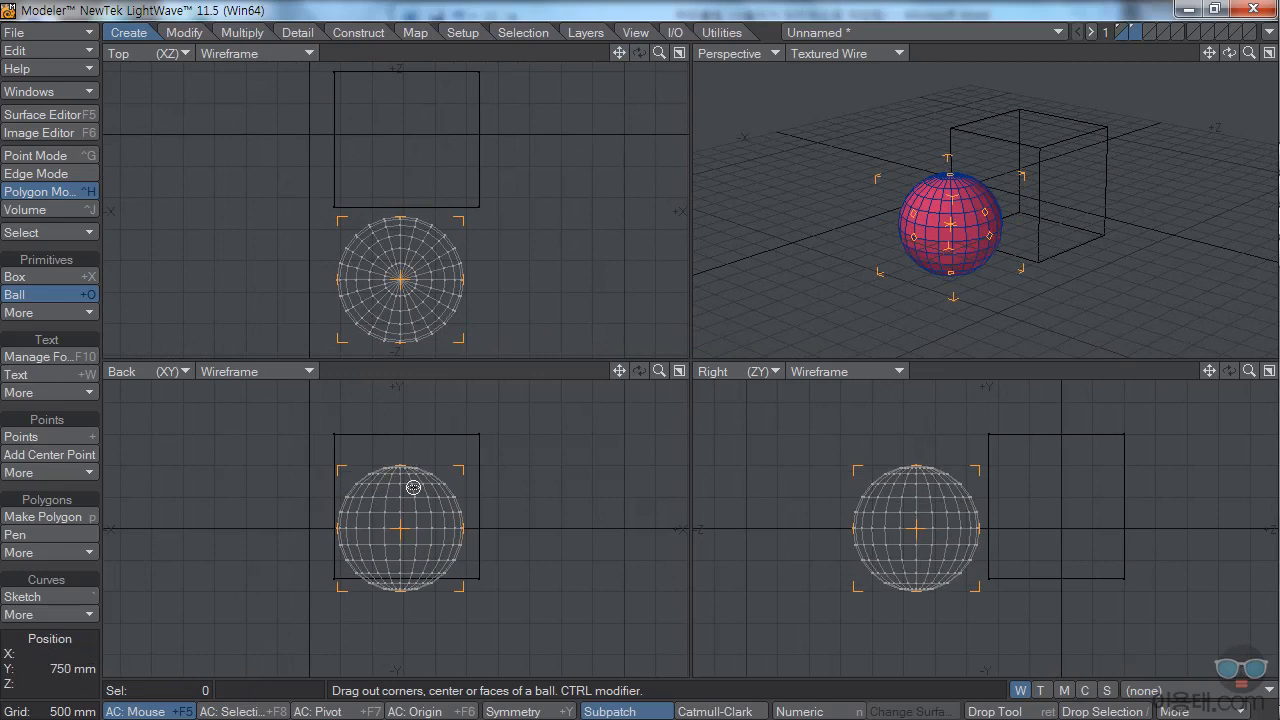
Raise the ball, shift it sideways and farther from the box's front, and create it
left_click_drag(400, 528, 398, 523)
left_click_drag(395, 509, 378, 510)
left_click(903, 509)
left_click_drag(903, 509, 888, 507)
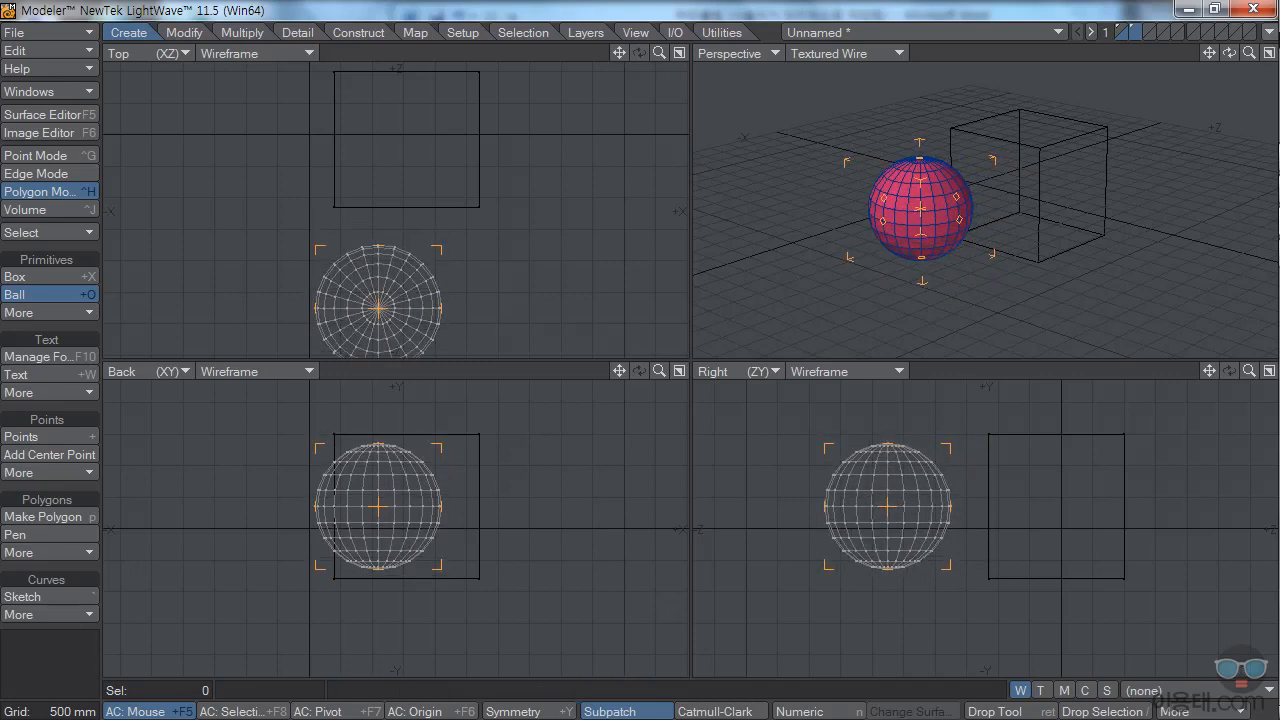
mouse_move(1250, 54)
left_mouse_down()
mouse_move(1268, 54)
mouse_move(1204, 55)
mouse_move(1232, 66)
left_mouse_up()
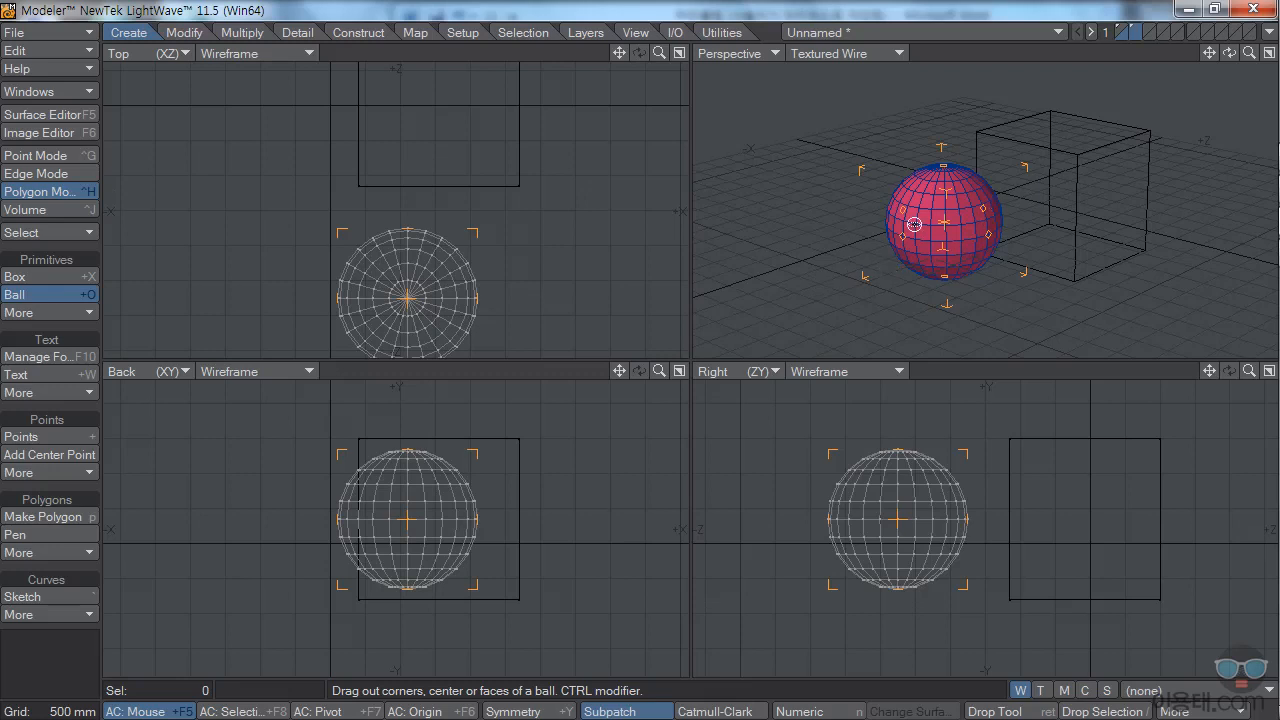
key("Return")
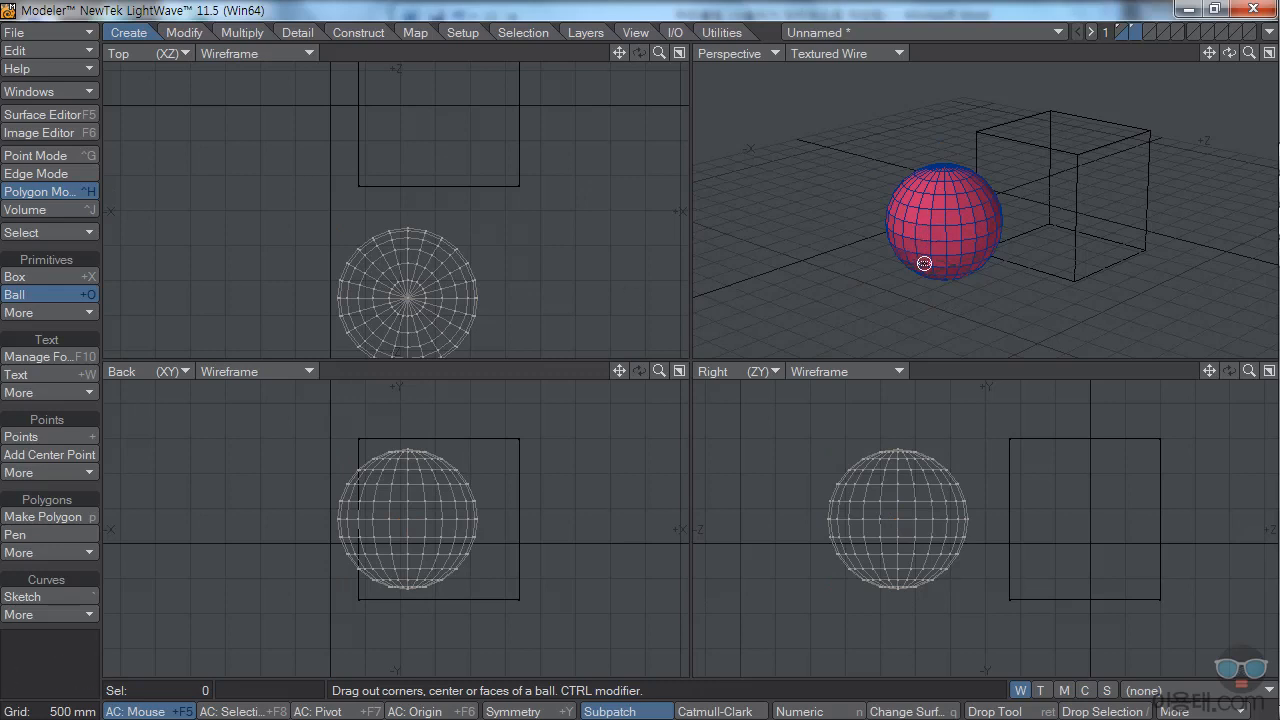
Select one polygon of the ball and extend the selection to all connected polygons
left_click(70, 194)
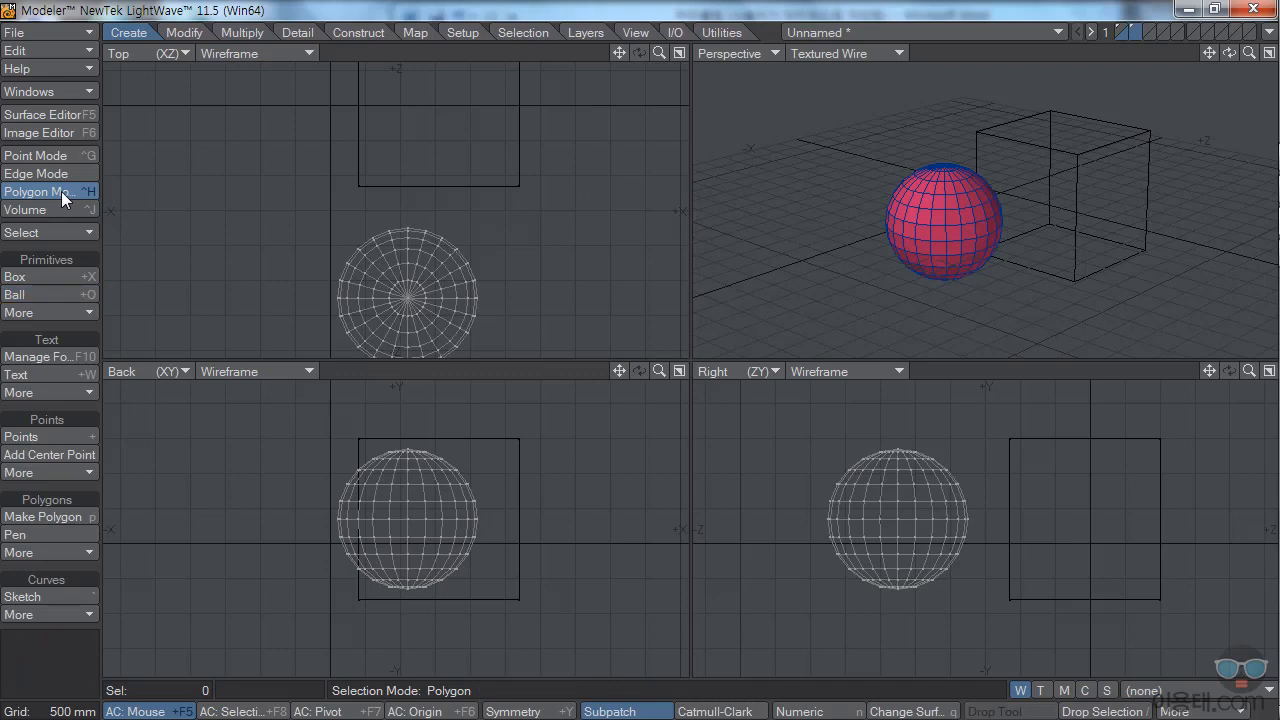
left_click(921, 217)
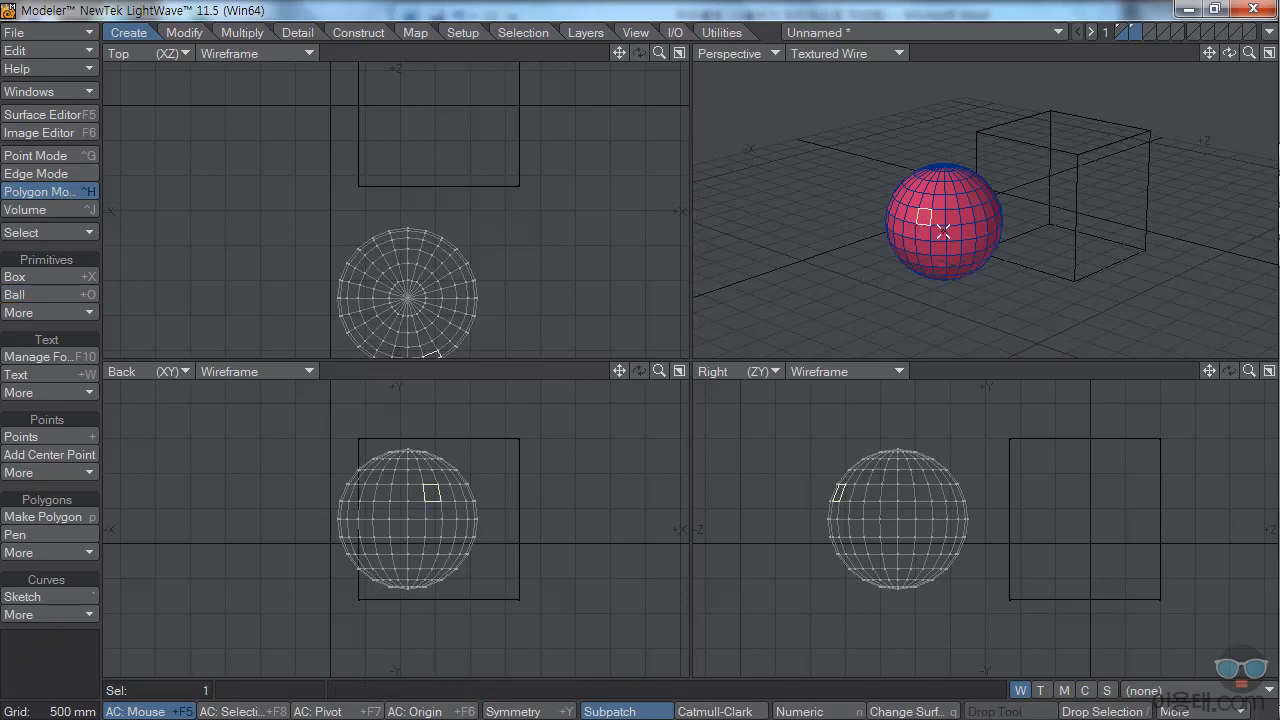
left_click(87, 233)
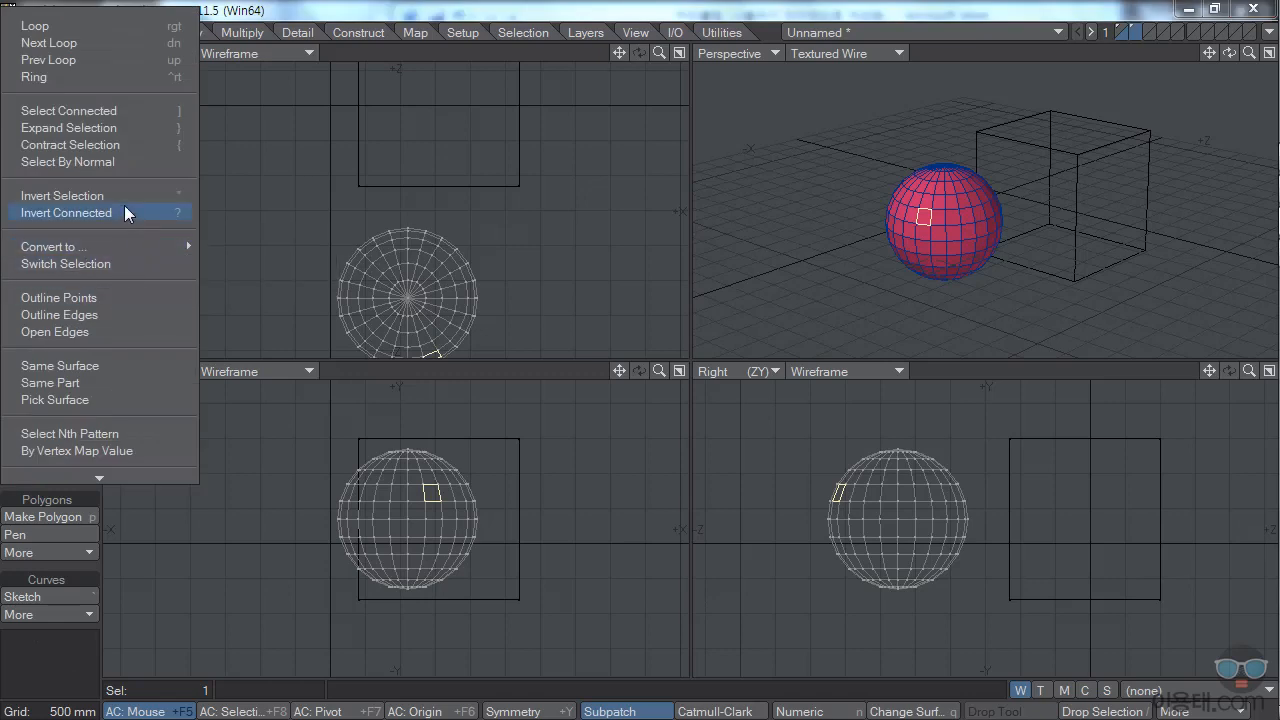
left_click(95, 120)
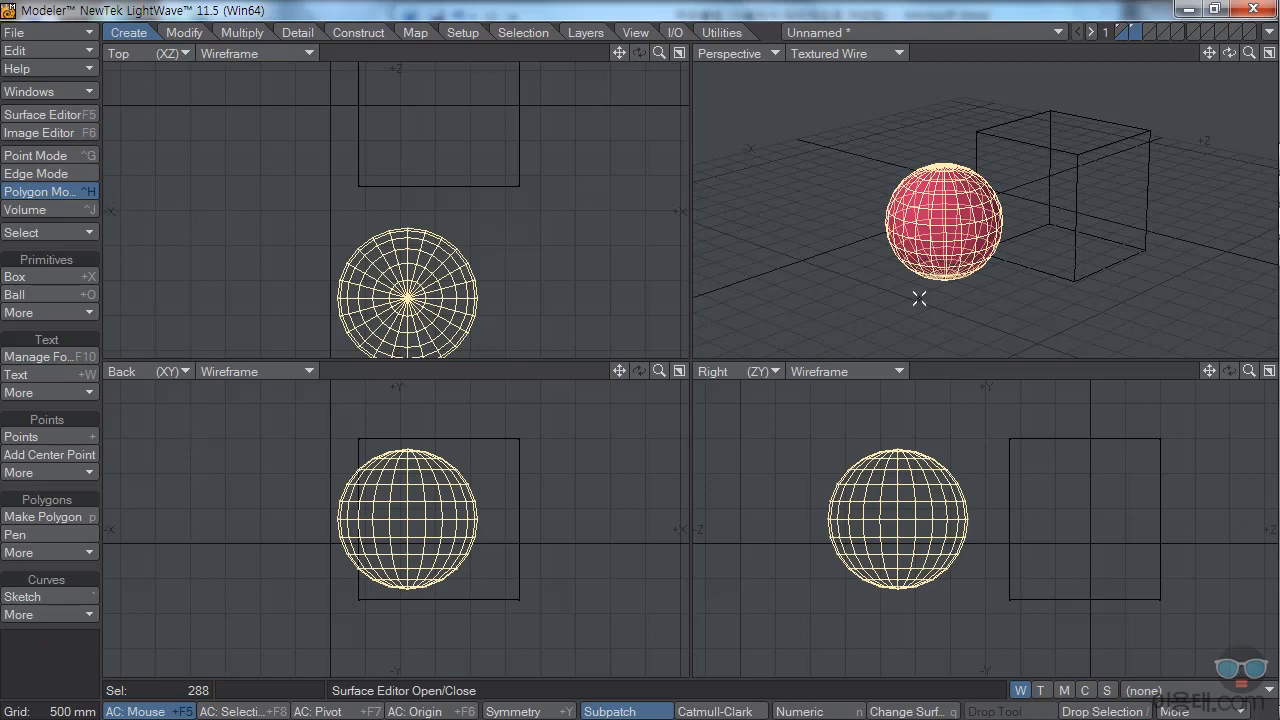
Assign the selected ball polygons a new surface named 궁 with a yellow color (255, 255, 0)
left_click(912, 711)
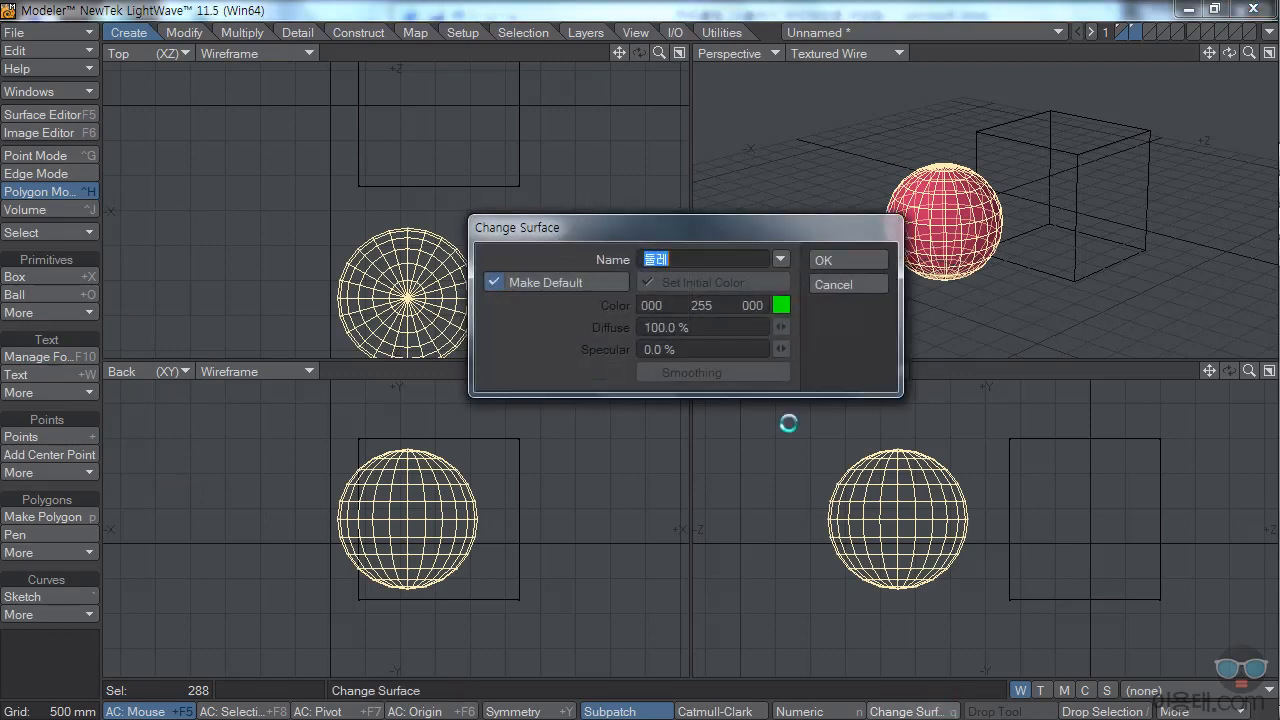
type("금")
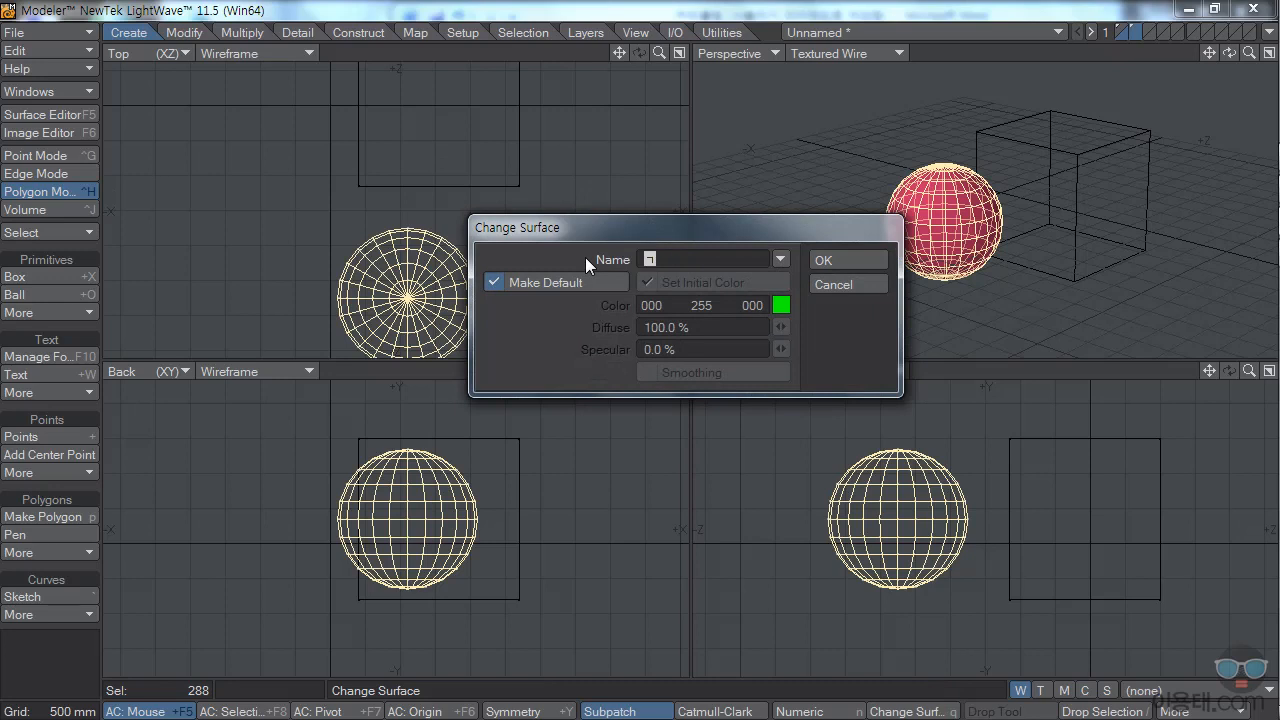
left_click(780, 306)
left_click(534, 319)
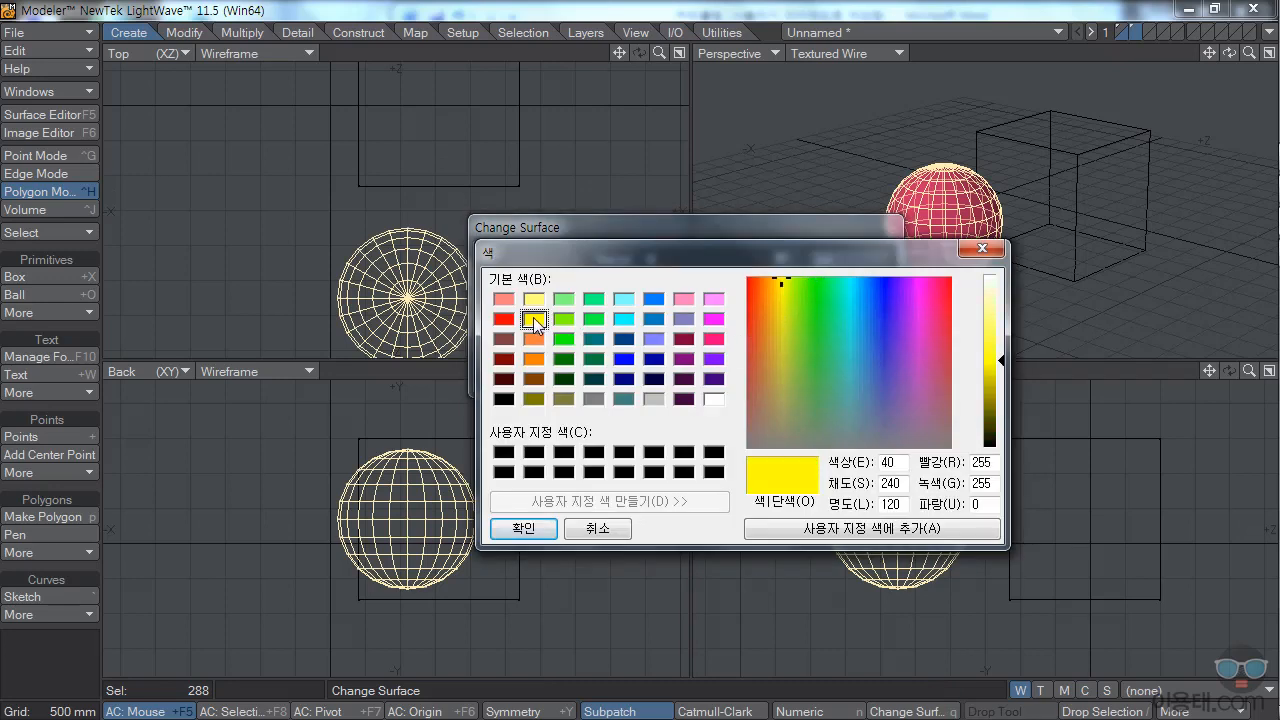
left_click(524, 529)
left_click(844, 261)
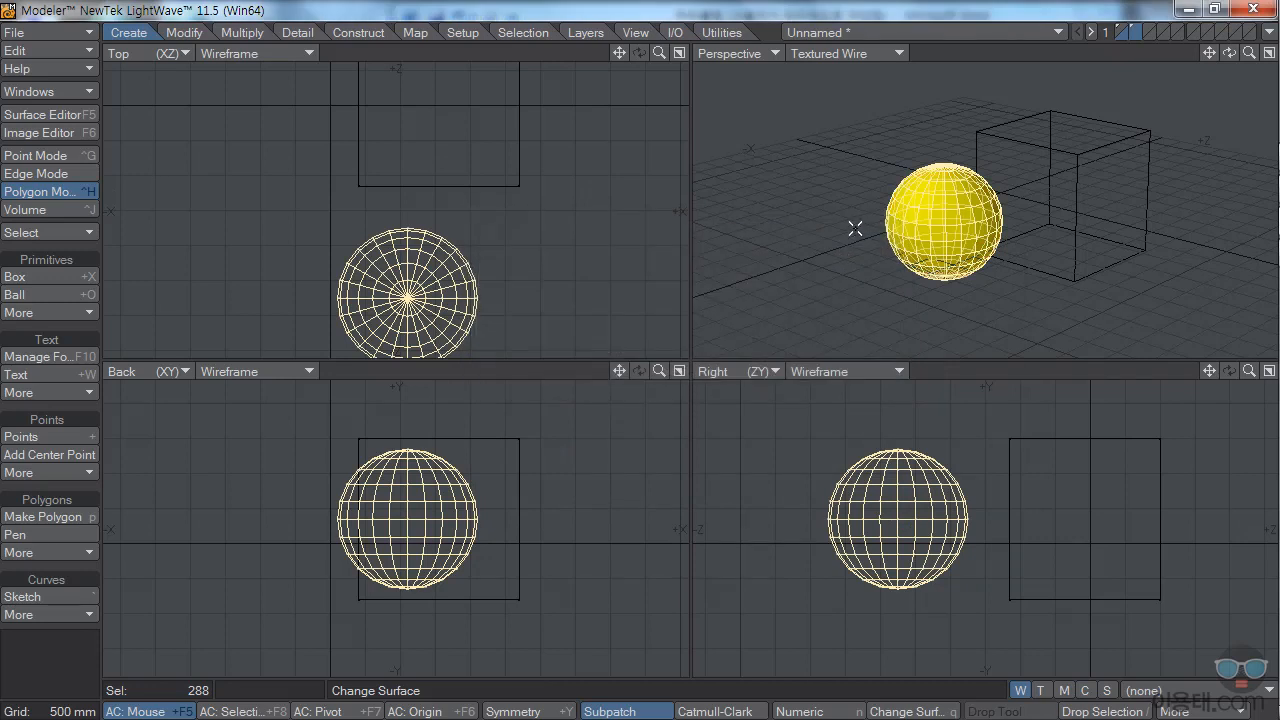
Open the Surface Editor and rename the ball's 궁 surface to 구
left_click(59, 116)
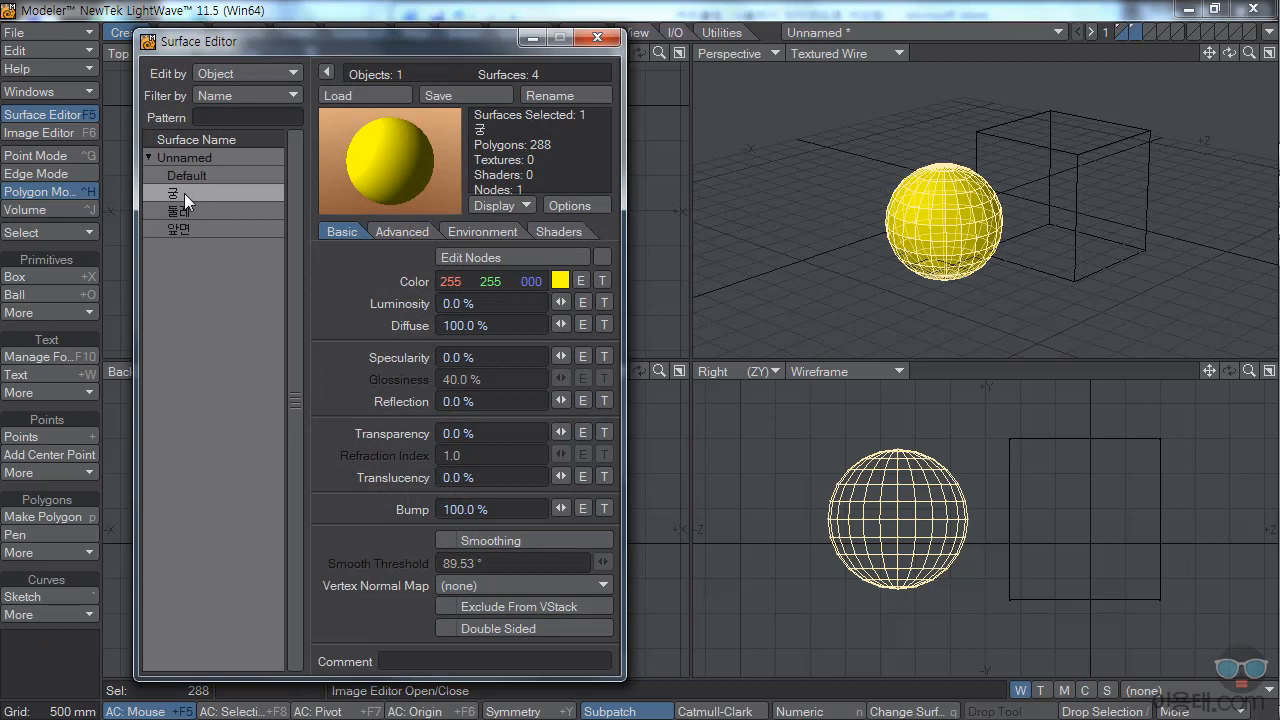
right_click(194, 202)
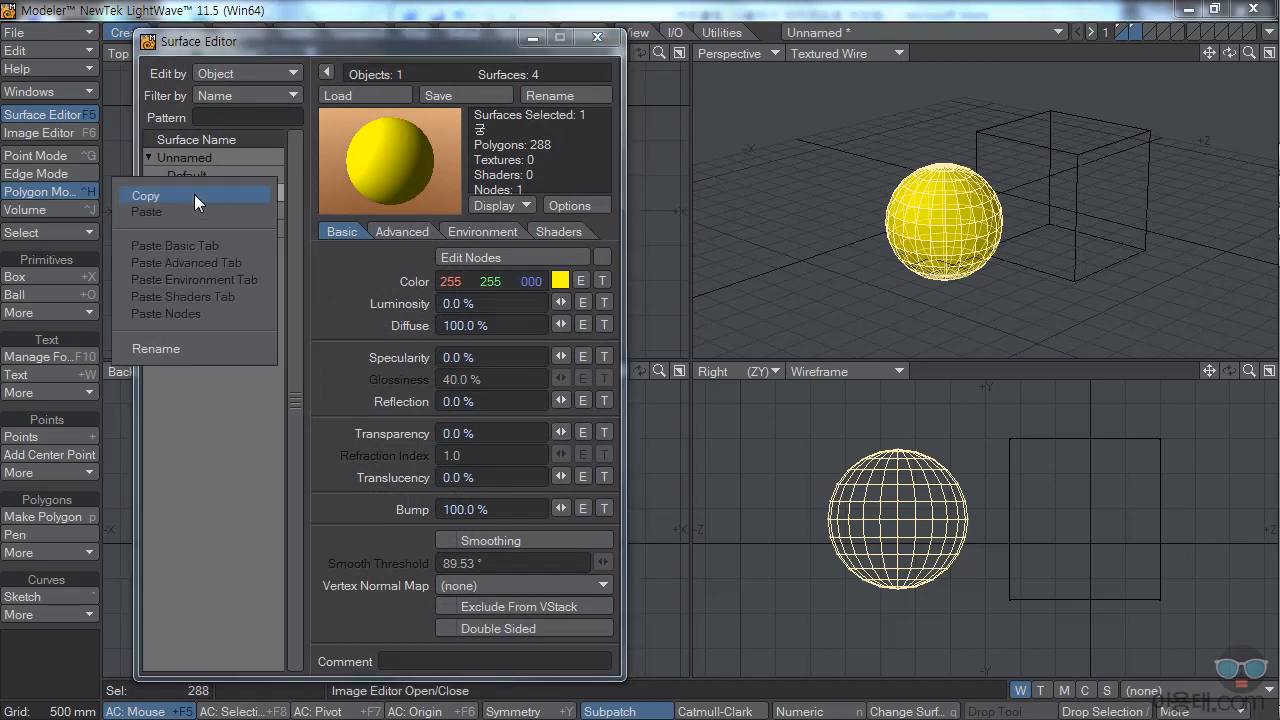
left_click(194, 349)
type("구")
left_click(813, 258)
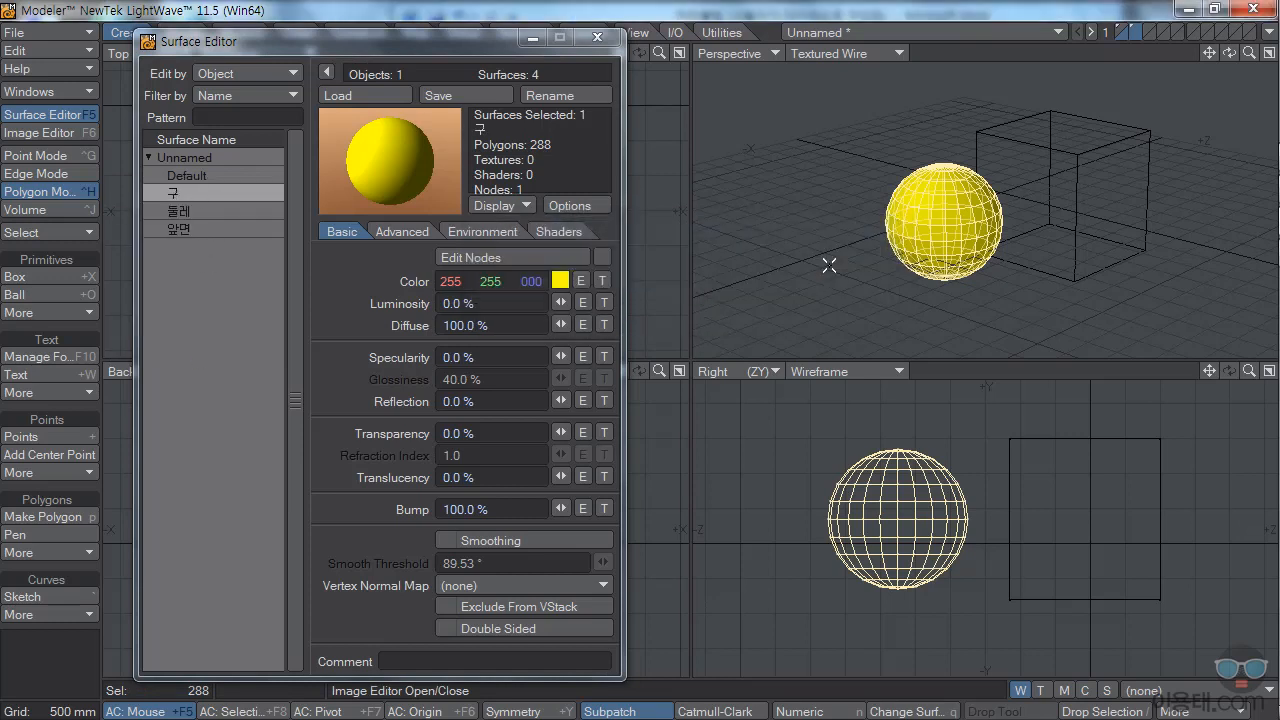
Set the 구 surface's reflection to 60% and close the Surface Editor
left_click(214, 194)
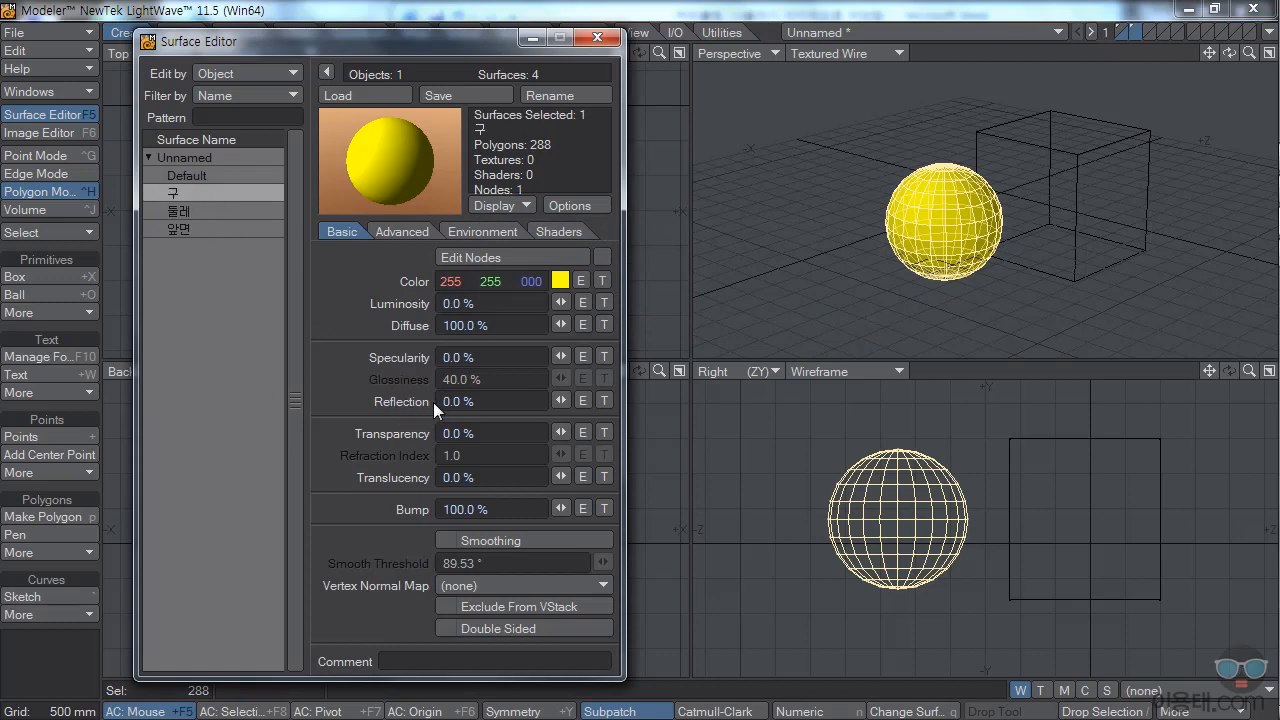
left_click(532, 400)
type("60")
key("Return")
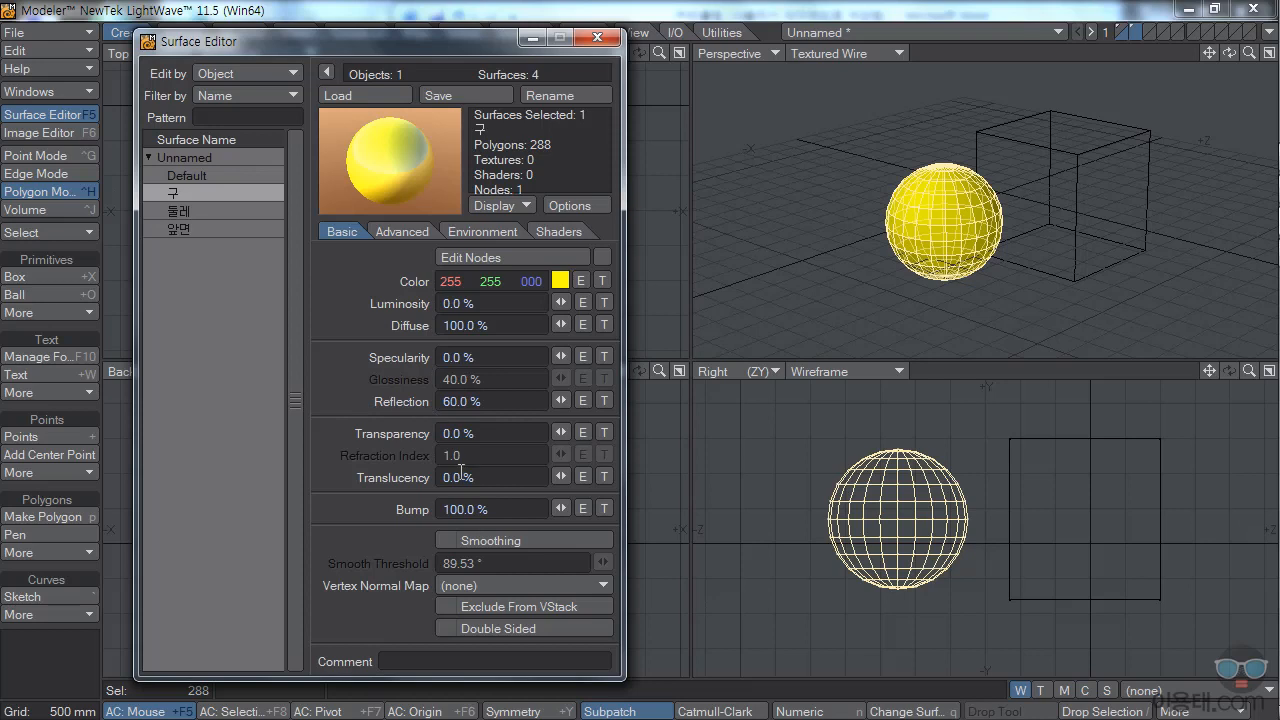
left_click(597, 38)
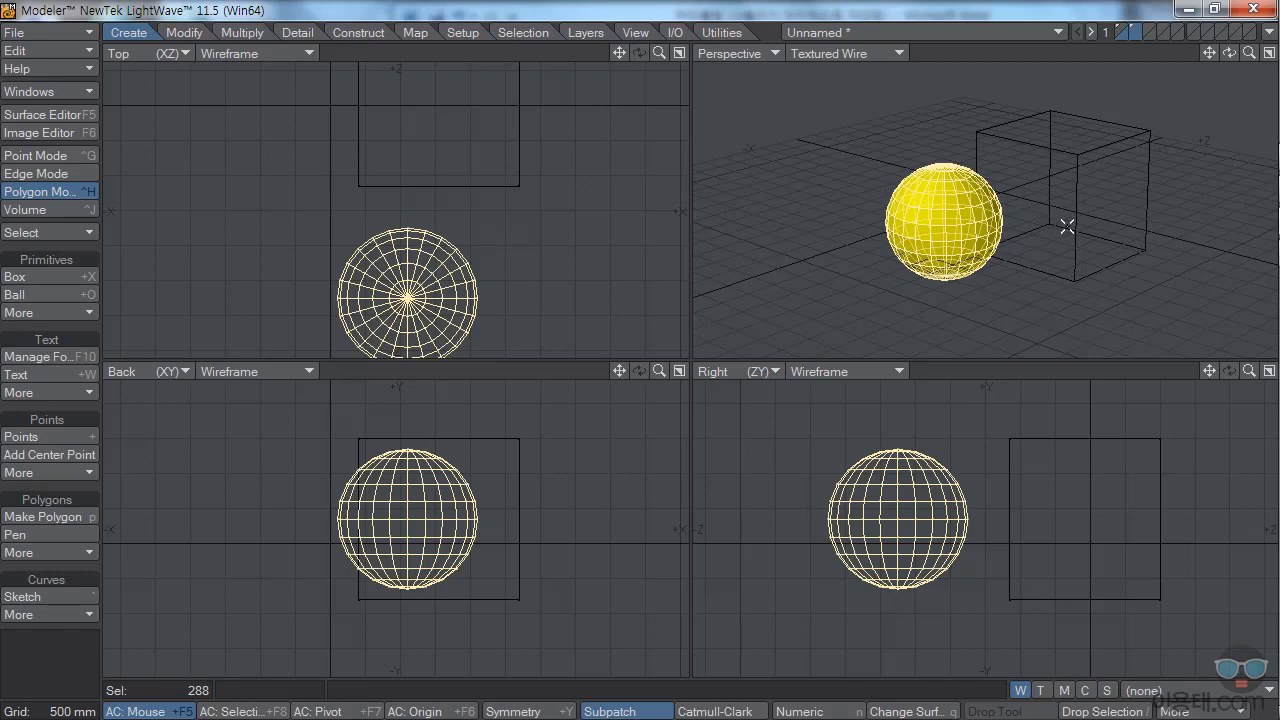
Make the box and ball layers active together and save the object as 재질작업
left_click(1120, 27, "shift")
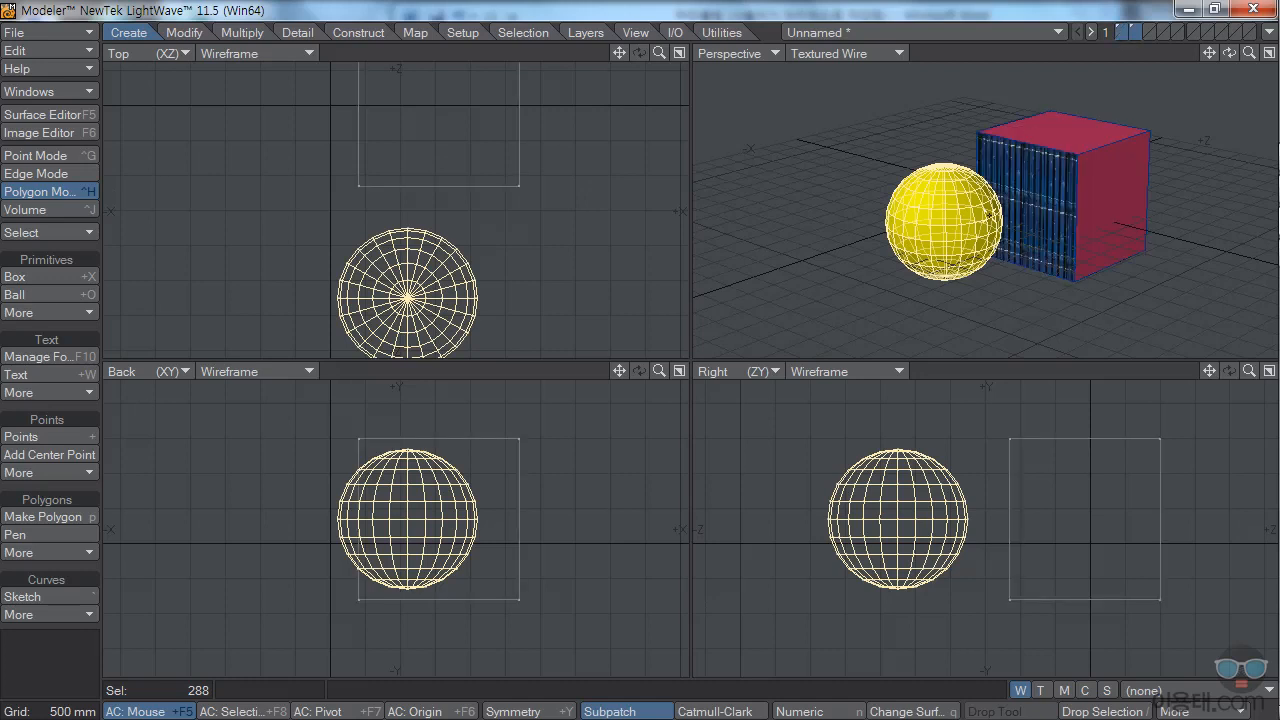
left_click(33, 31)
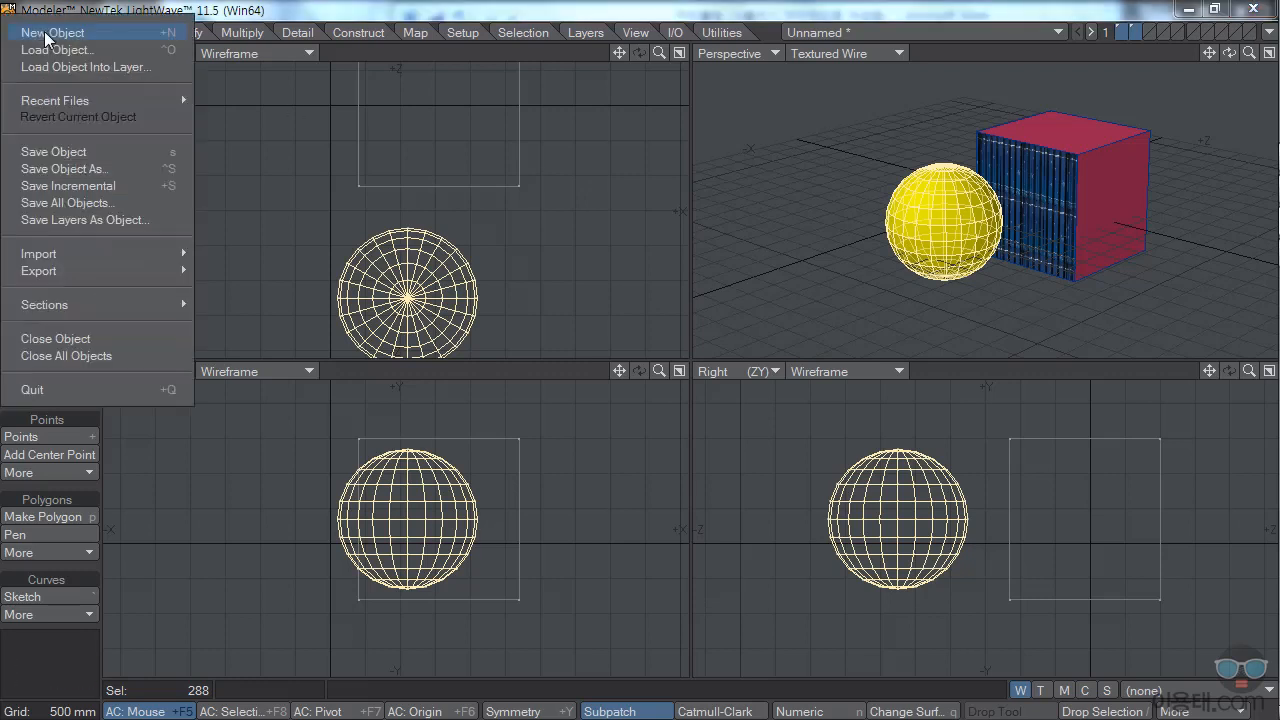
left_click(61, 154)
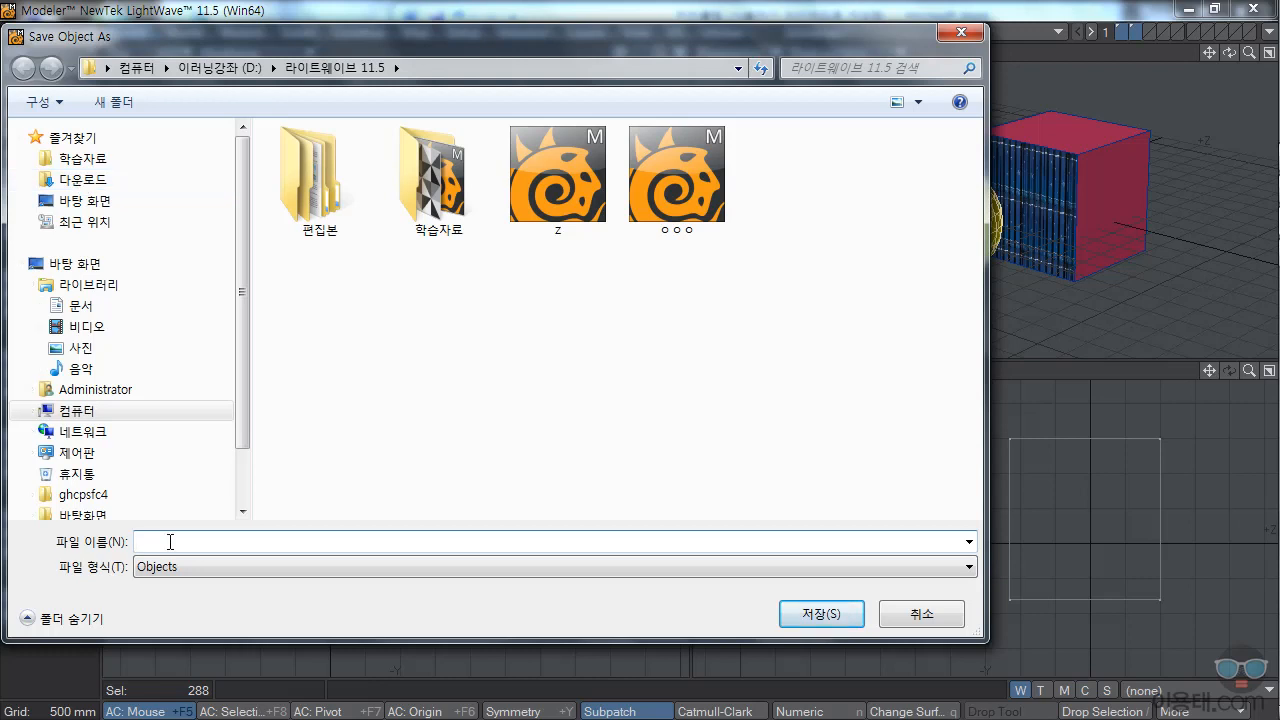
type("재질작업")
left_click_drag(196, 543, 137, 543)
left_click(818, 610)
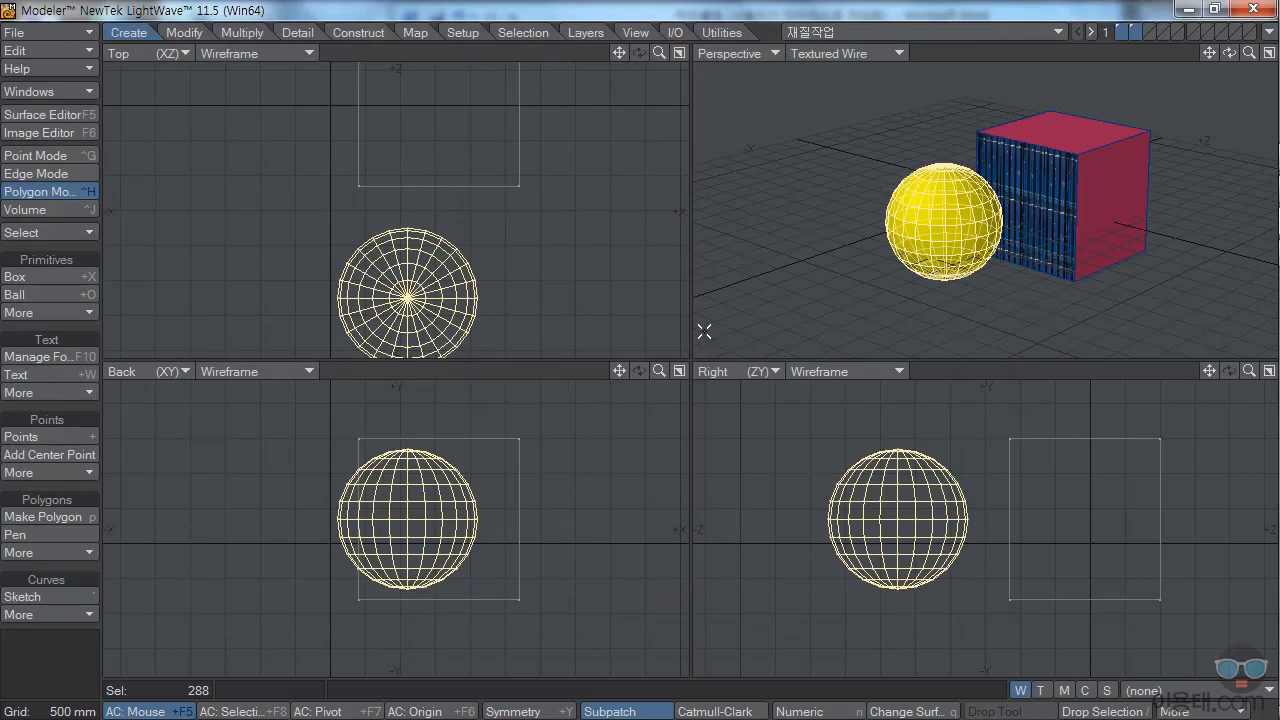
Send the object to Layout and move the camera to X 2.45 m, Y 680 mm, Z -8.818 m
left_click(1268, 37)
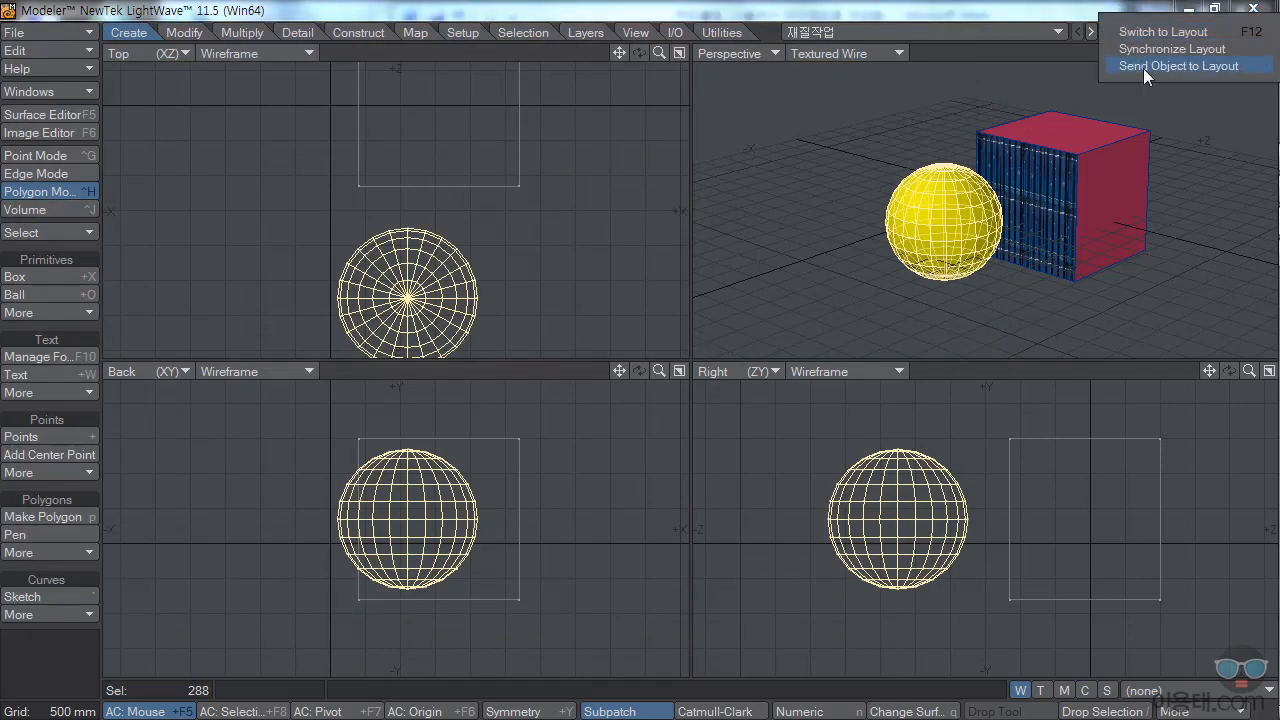
left_click(1201, 66)
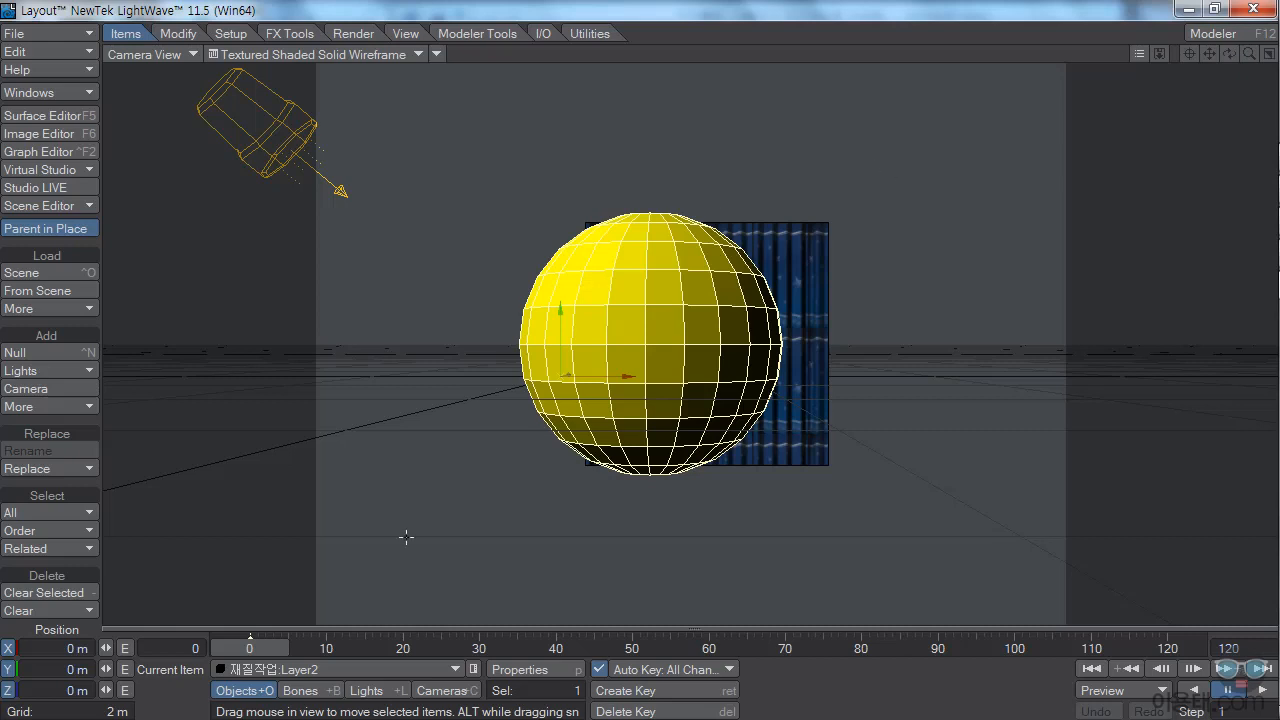
left_click(443, 690)
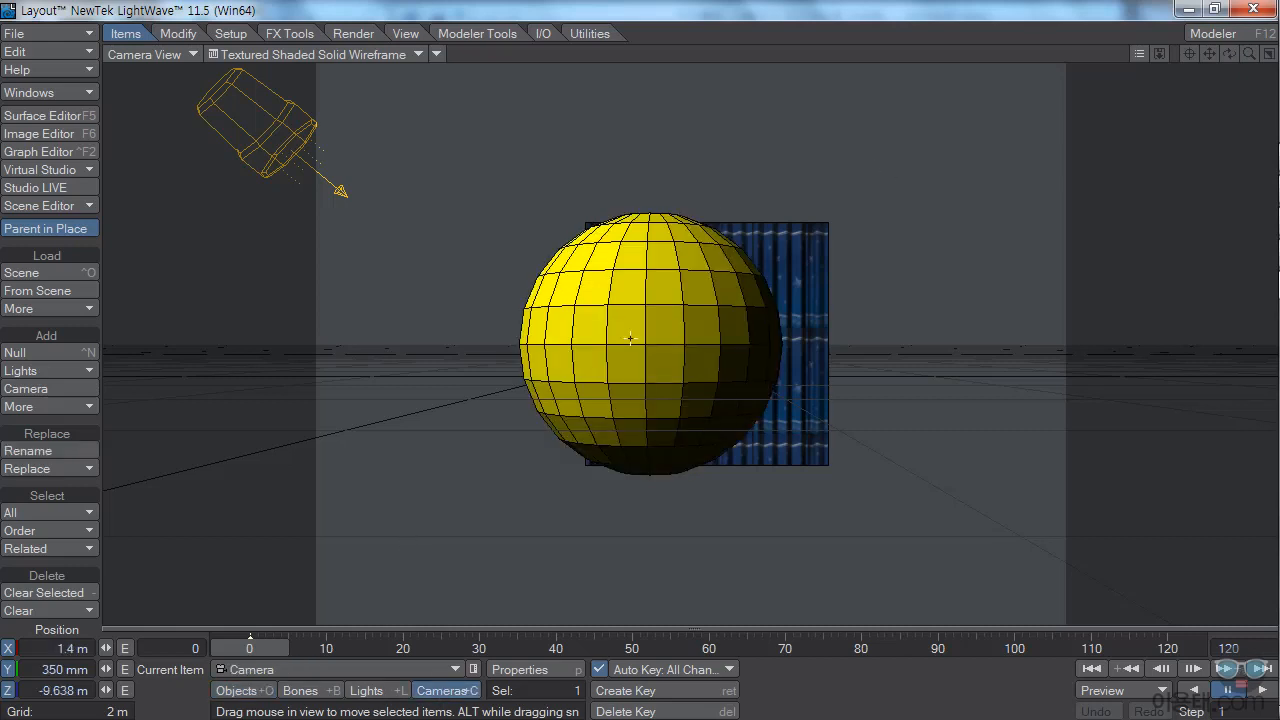
left_click_drag(856, 359, 856, 292)
left_click_drag(106, 669, 144, 648)
mouse_move(106, 690)
left_mouse_down()
mouse_move(146, 690)
mouse_move(120, 690)
left_mouse_up()
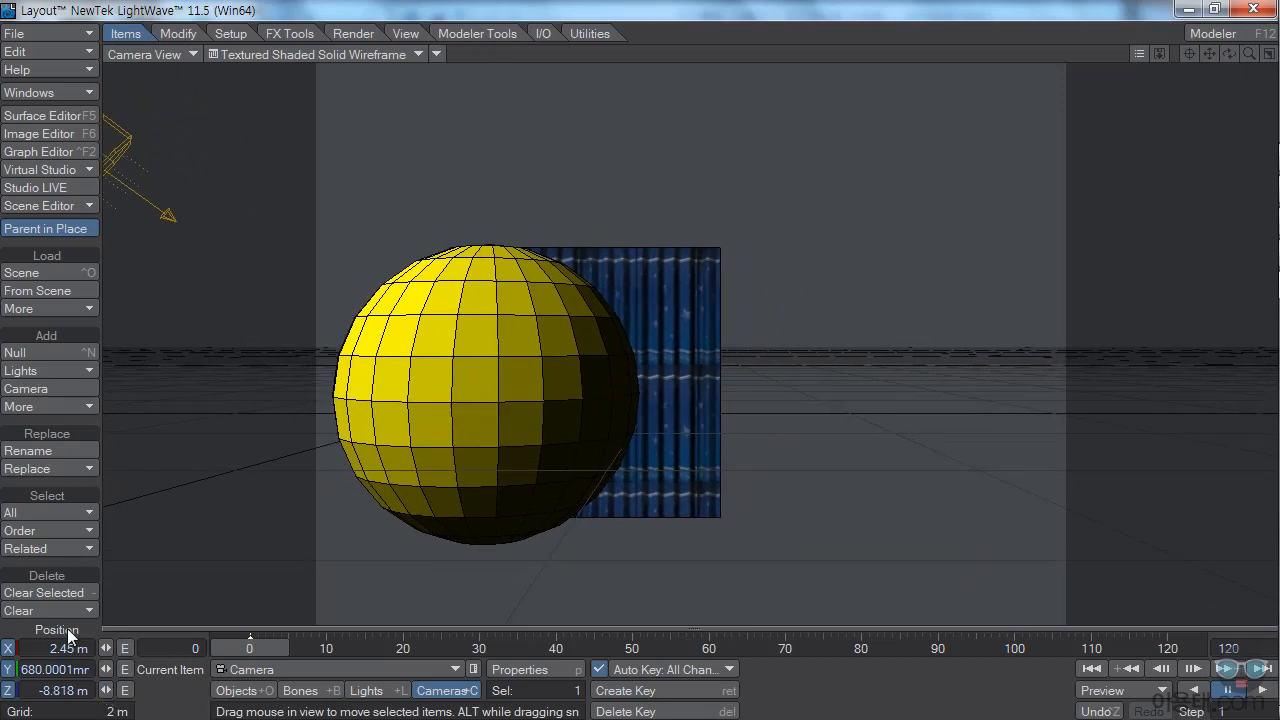
Rotate the camera to heading -7.40°, pitch 6.30° and bank 1.00°
key("y")
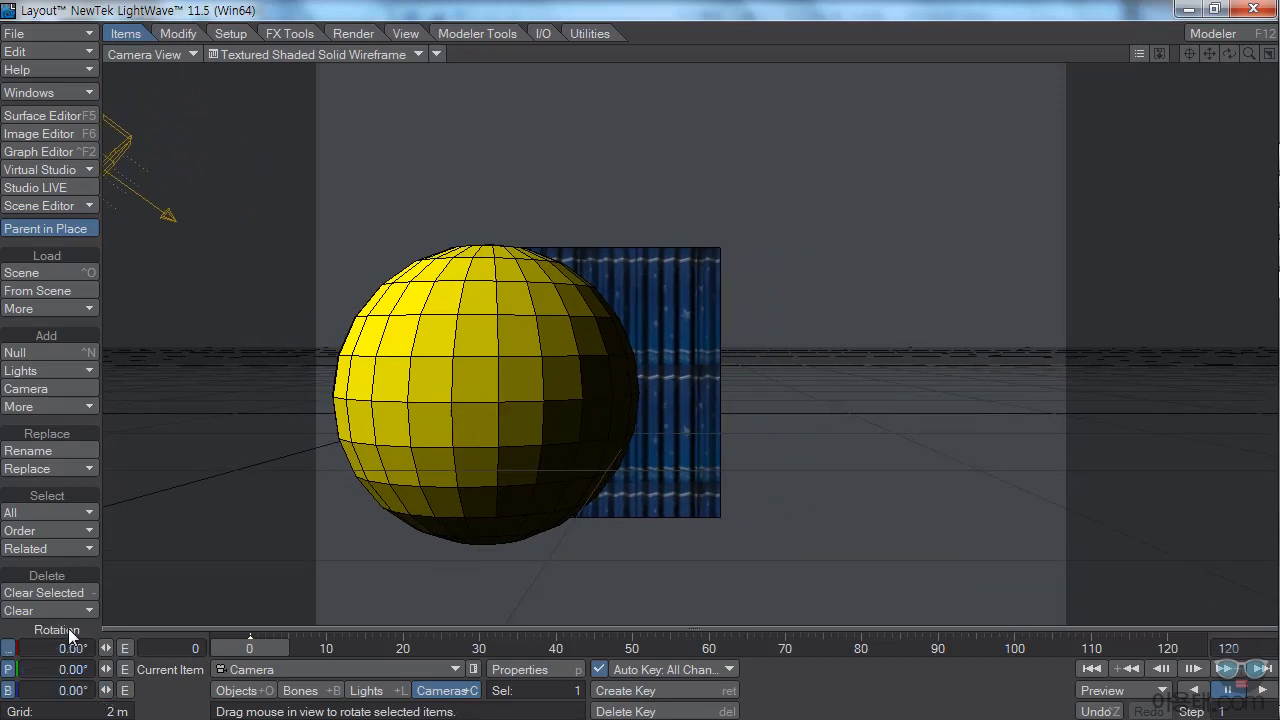
left_click_drag(105, 677, 105, 648)
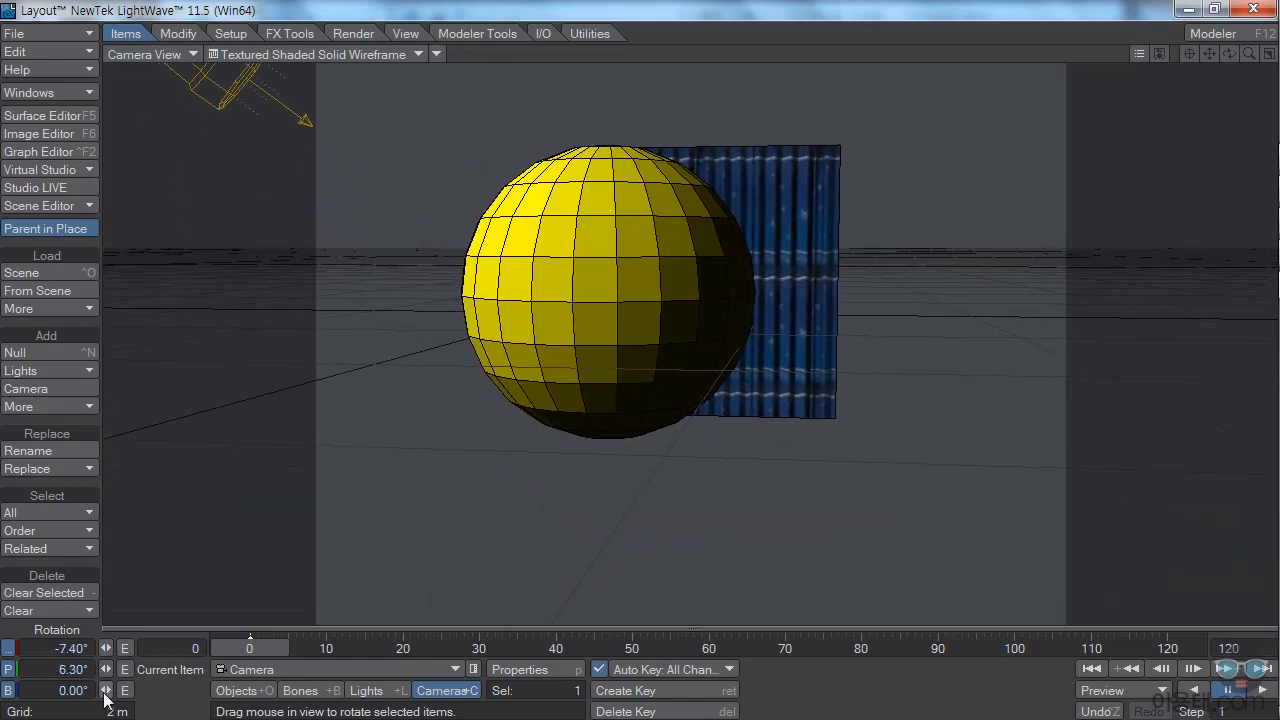
left_click_drag(105, 692, 105, 692)
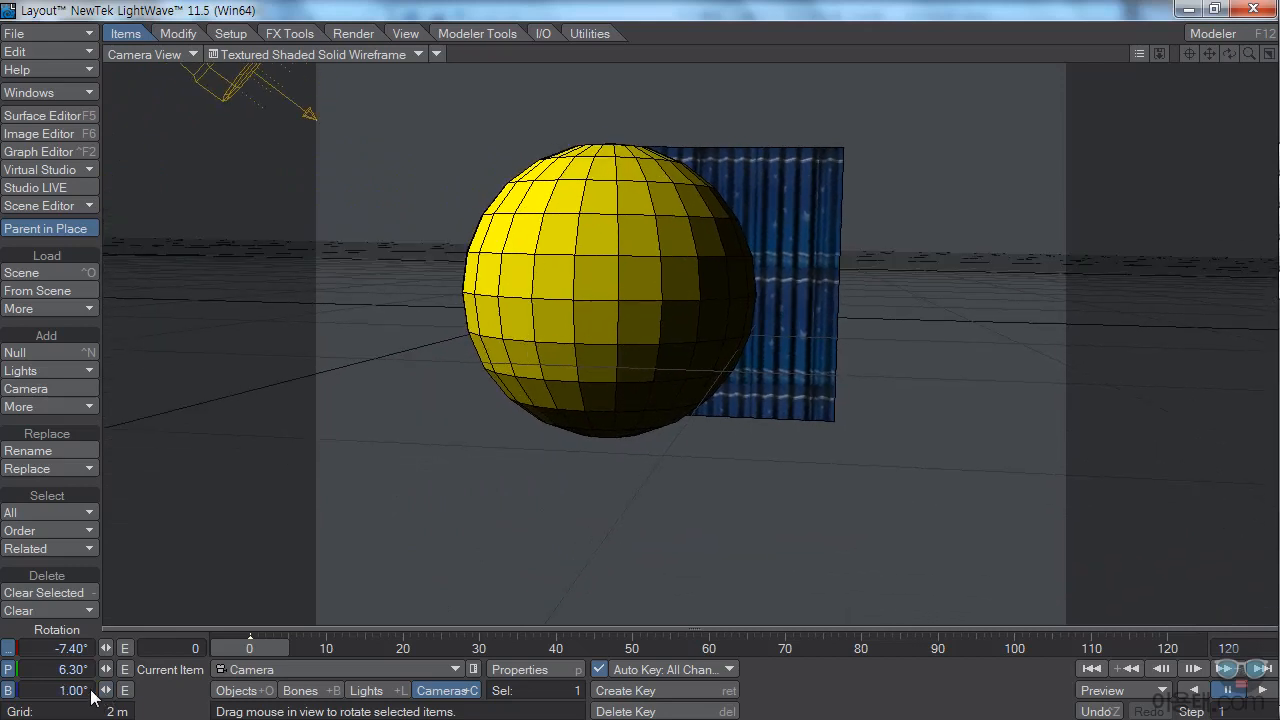
Reset the camera's bank to 0°, and turn the camera to heading -9.62°, pitch 2.69° and bank -0.55°
left_click(84, 691)
type("0")
key("Return")
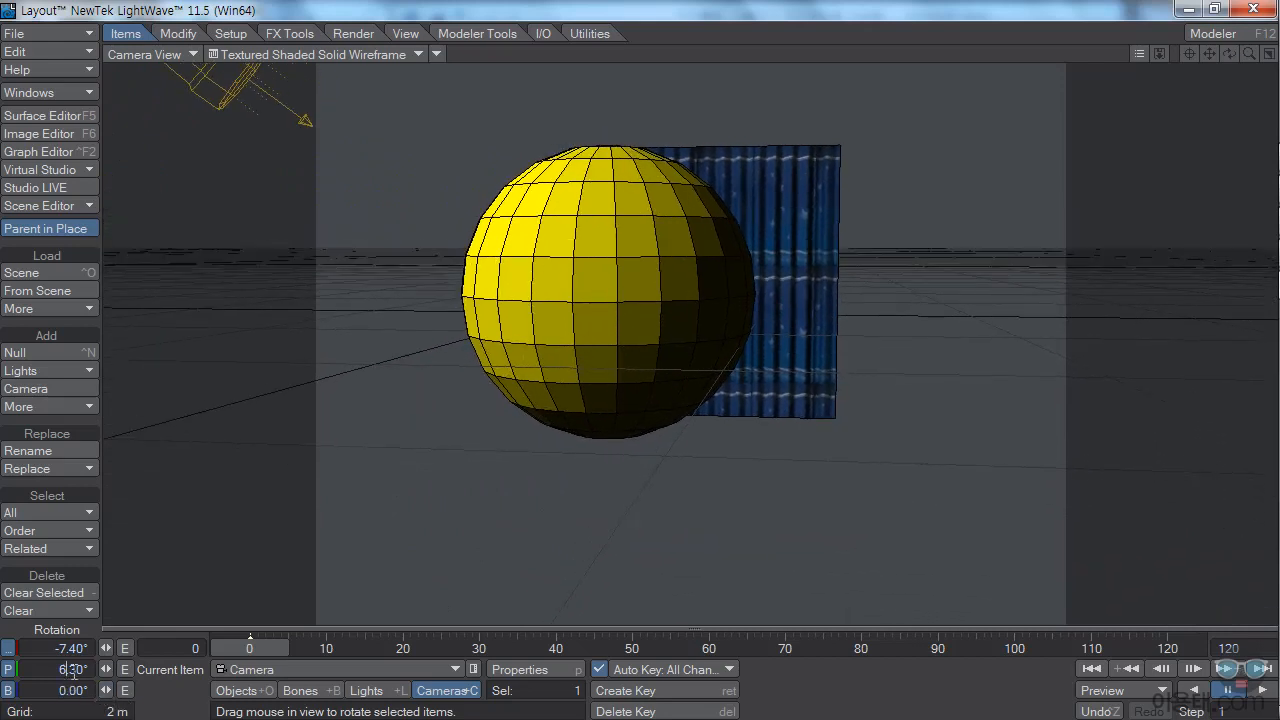
left_click_drag(105, 669, 105, 669)
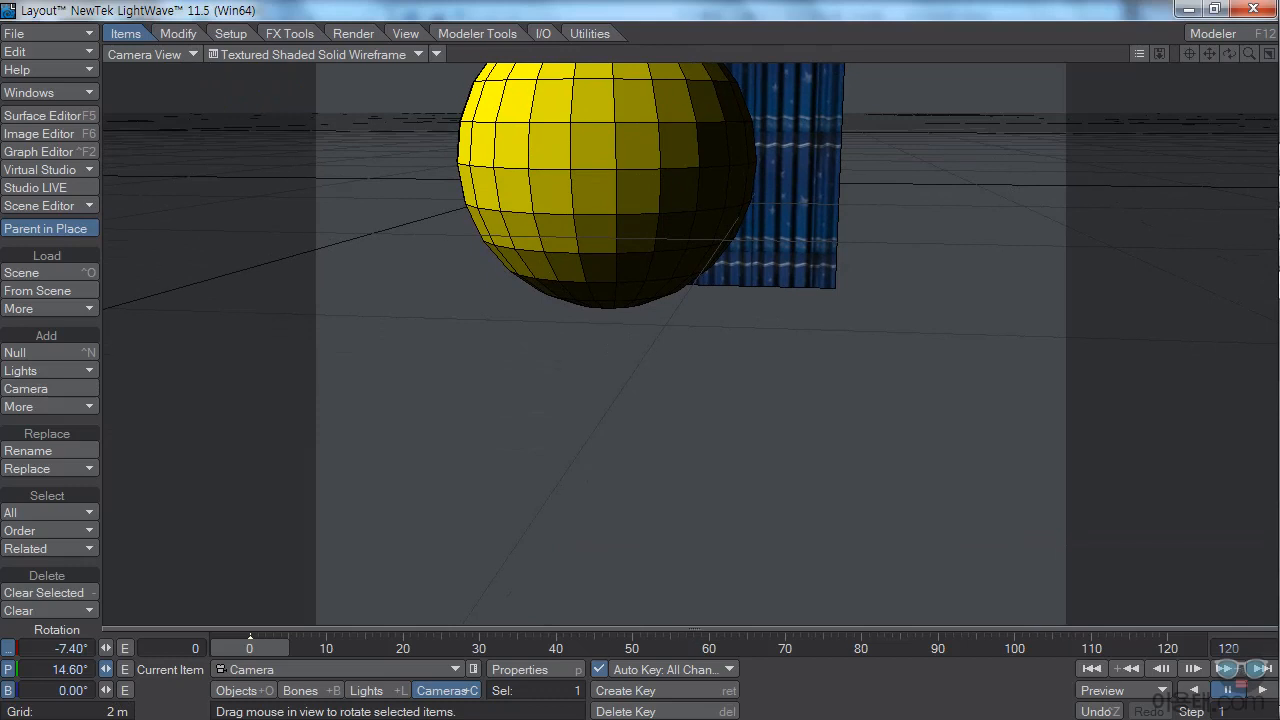
left_click_drag(350, 450, 333, 348)
left_click_drag(826, 452, 826, 435)
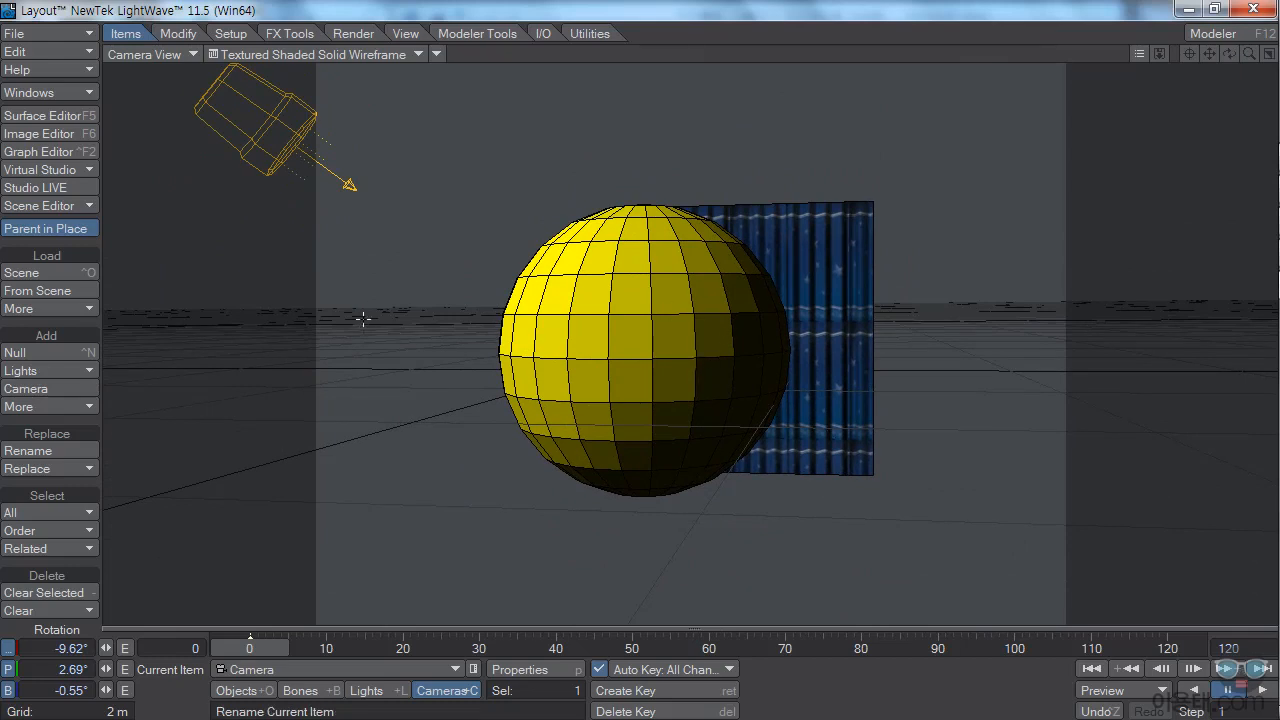
Review the 구, 둘레 and 앞면 surfaces of the 재질작업 object in the Surface Editor, and close it
left_click(48, 116)
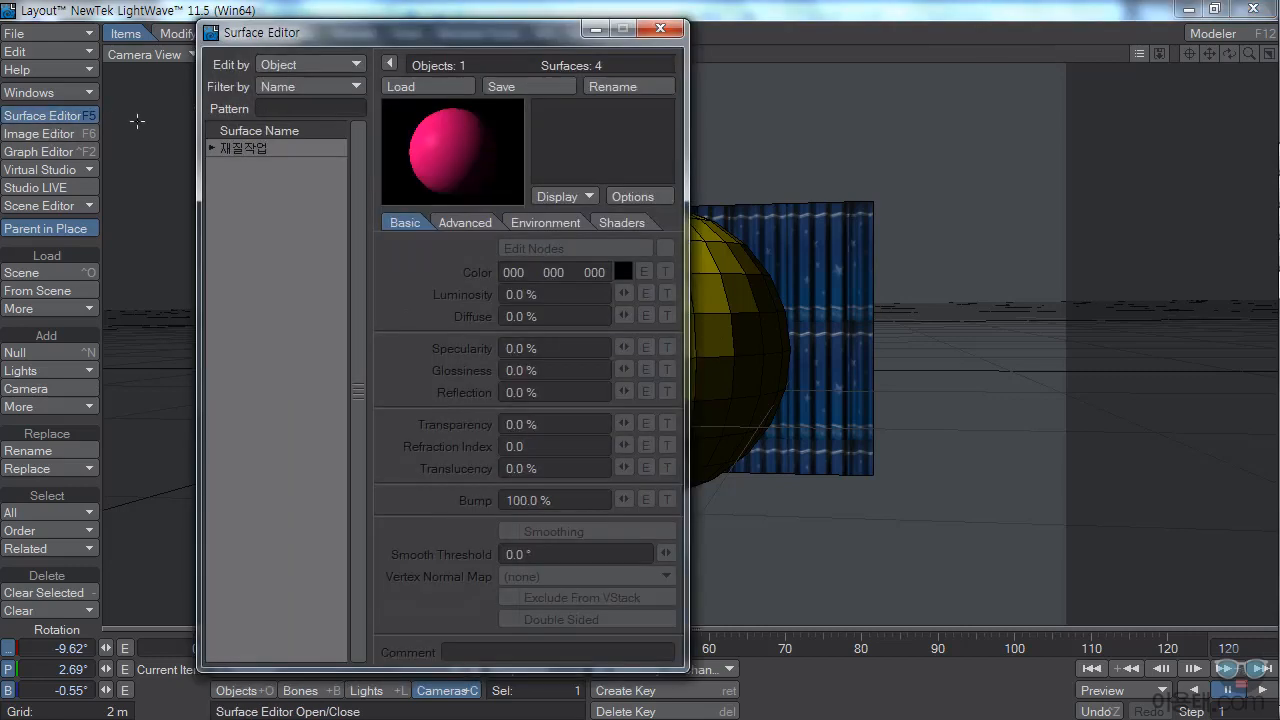
left_click(212, 148)
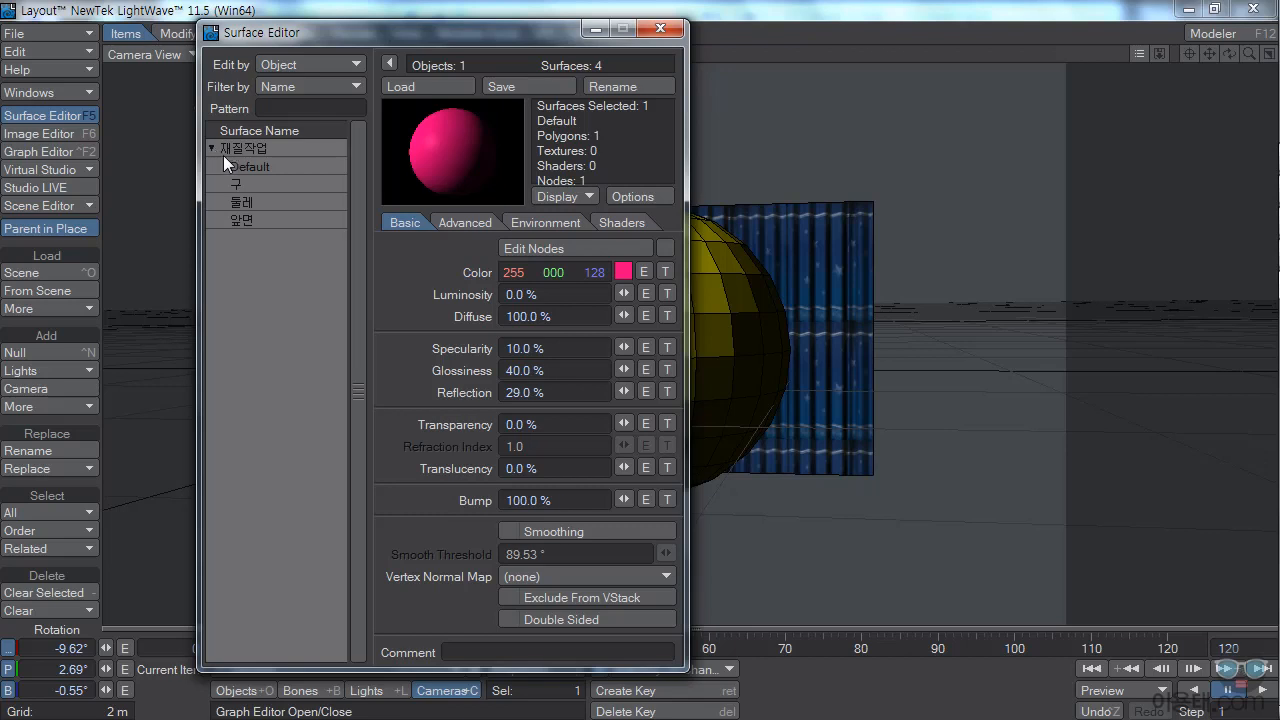
left_click(273, 184)
left_click(265, 202)
left_click(261, 220)
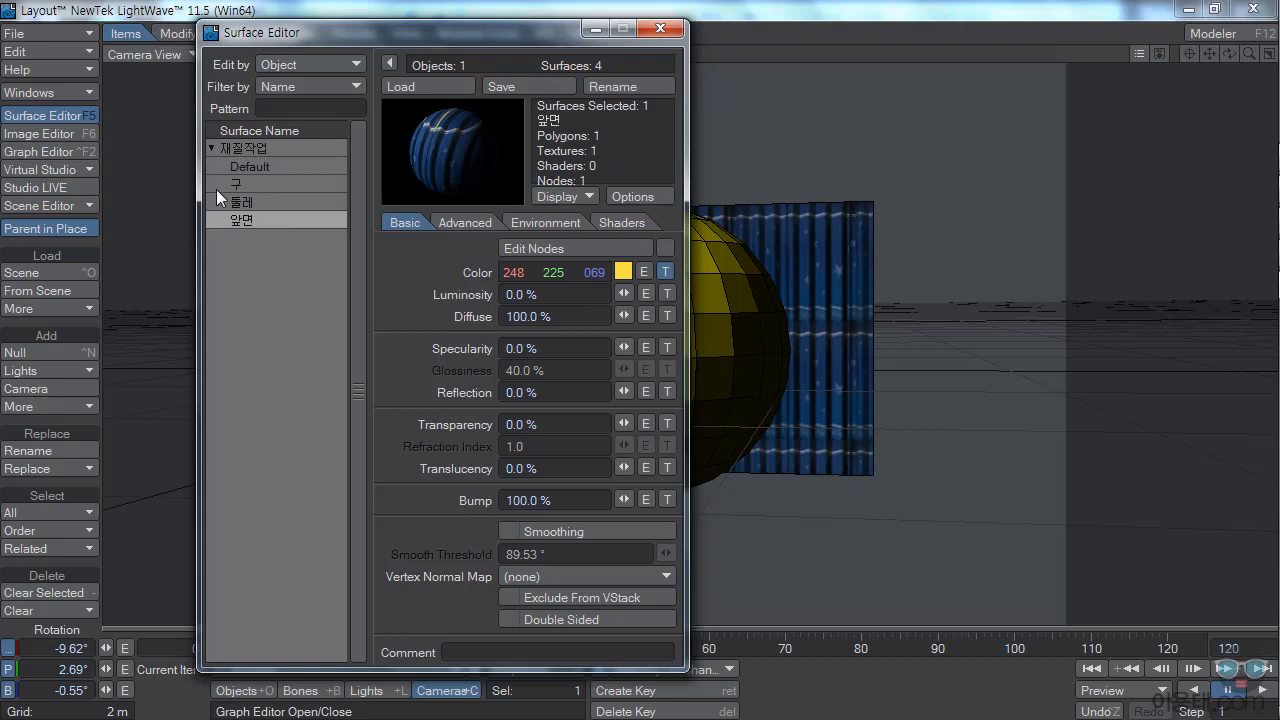
left_click(660, 28)
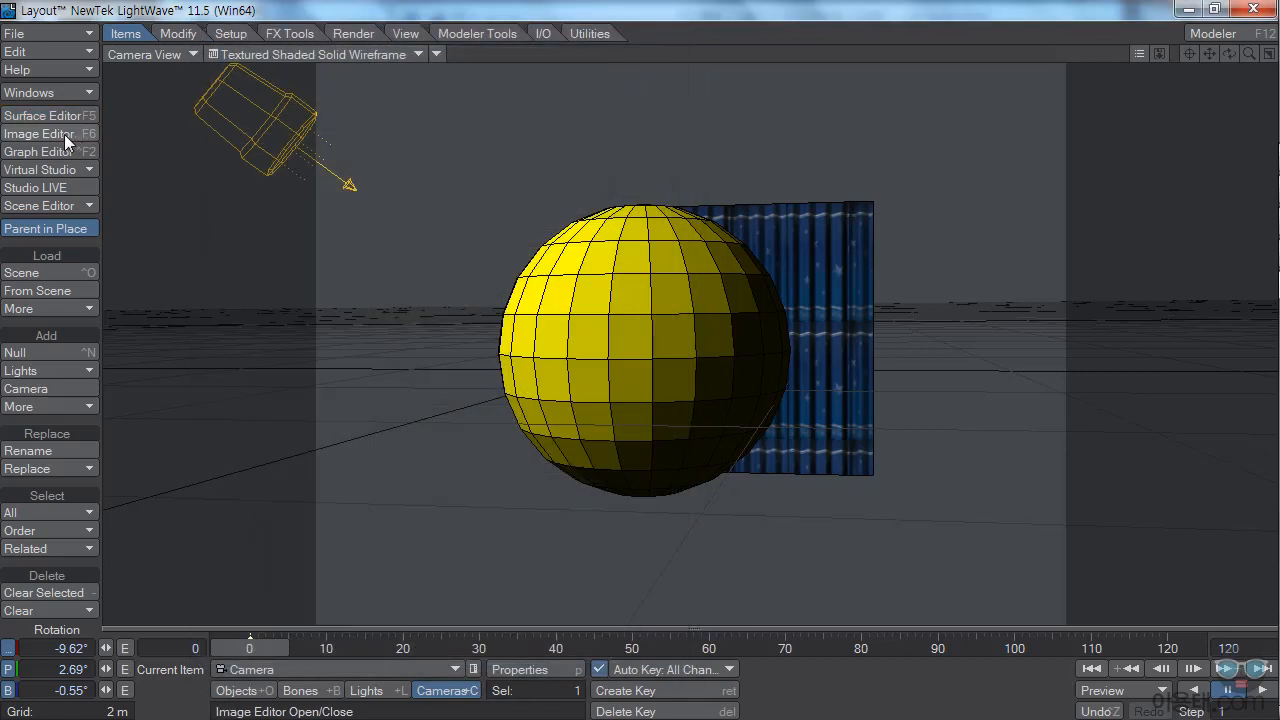
Inspect the 커튼_13488.png texture in the Image Editor and close it
left_click(64, 134)
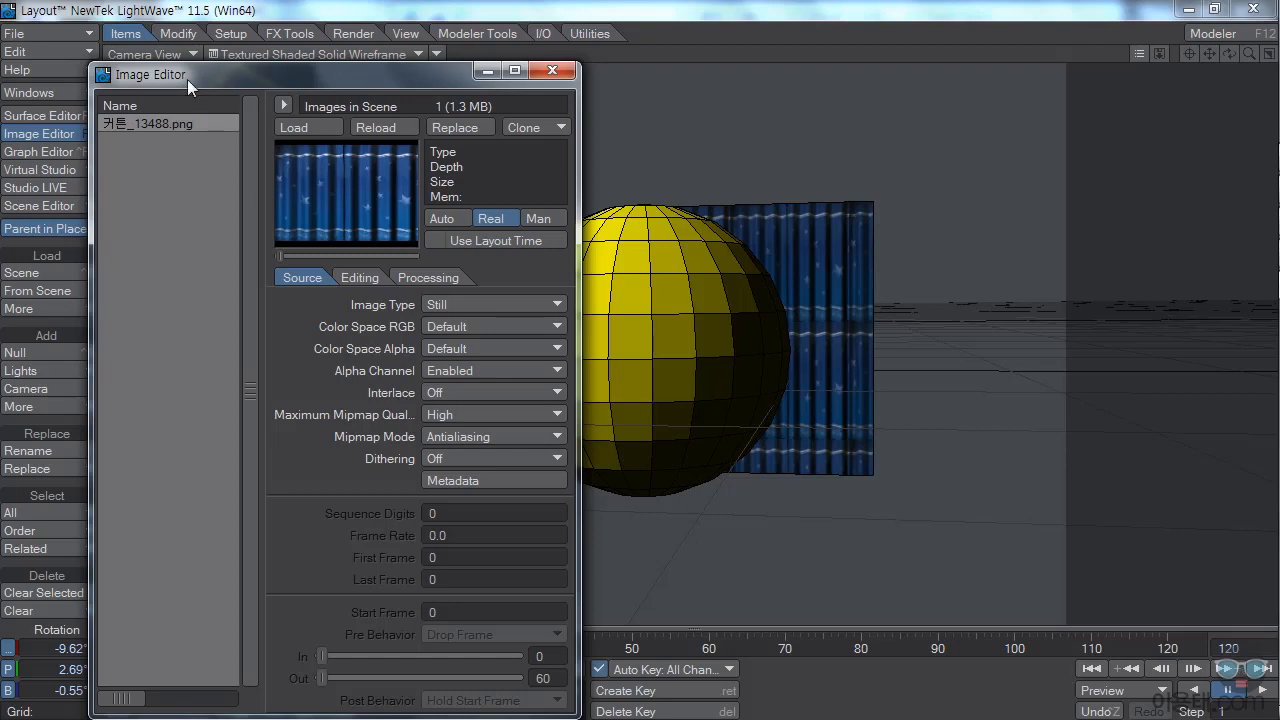
left_click(164, 127)
left_click_drag(357, 78, 397, 64)
left_click(592, 56)
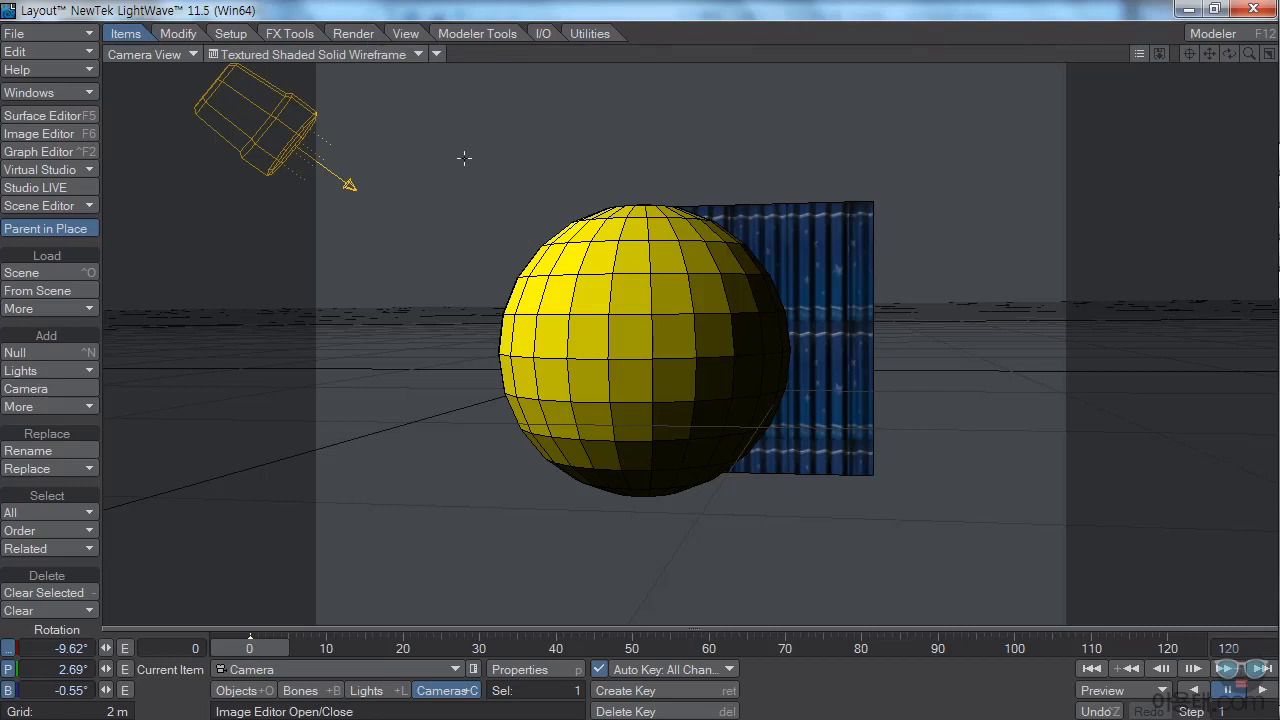
Render the current frame, examine the rendered image of the ball and box, and close it
left_click(364, 31)
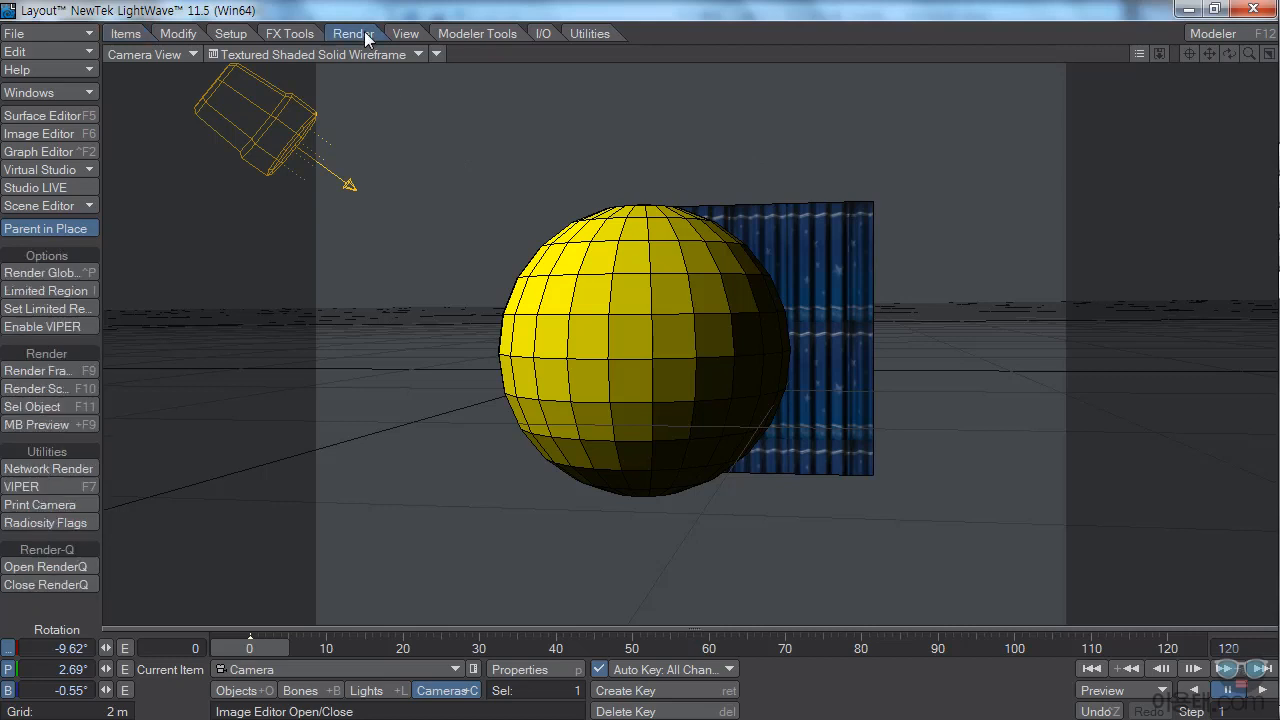
left_click(79, 371)
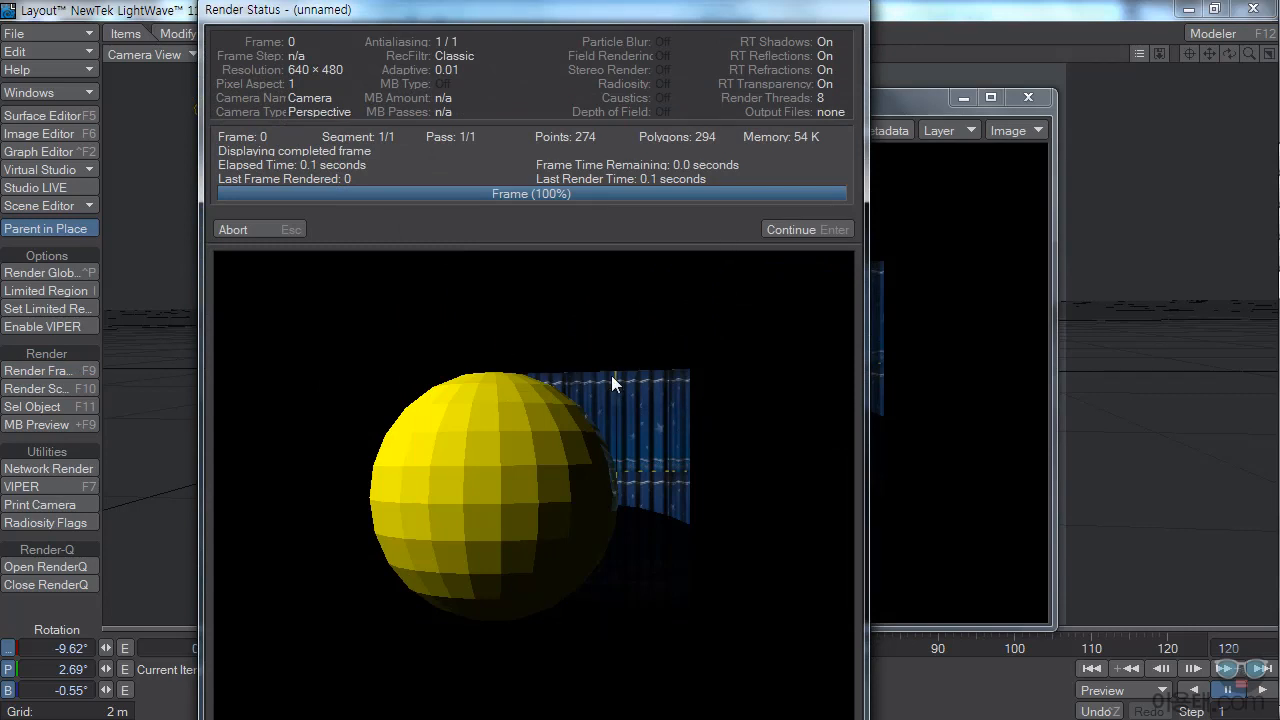
key("Return")
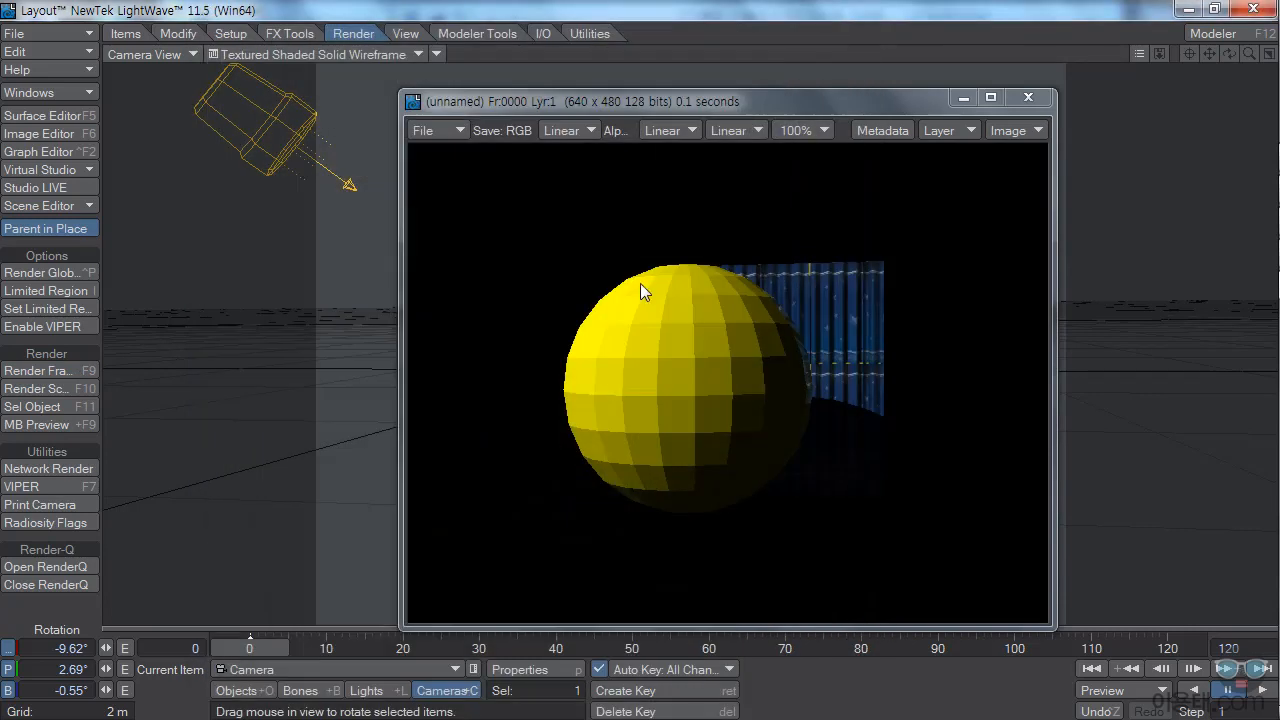
left_click_drag(769, 104, 888, 92)
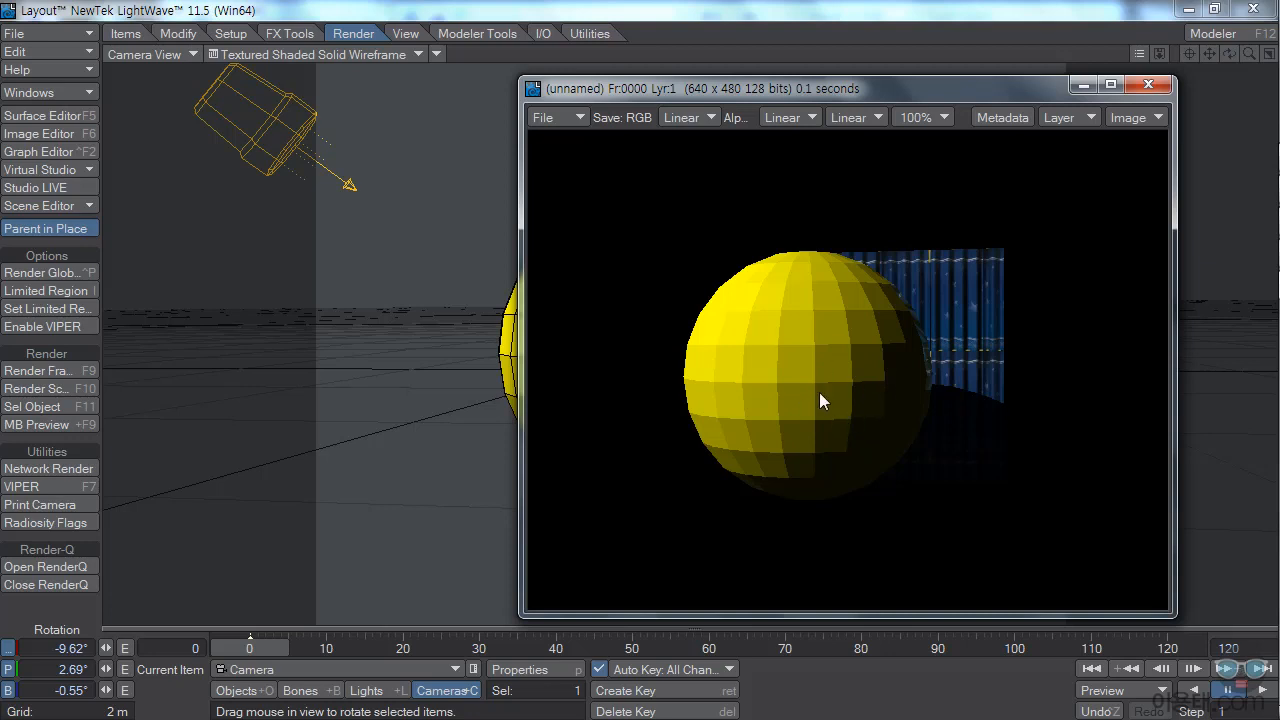
left_click(1148, 84)
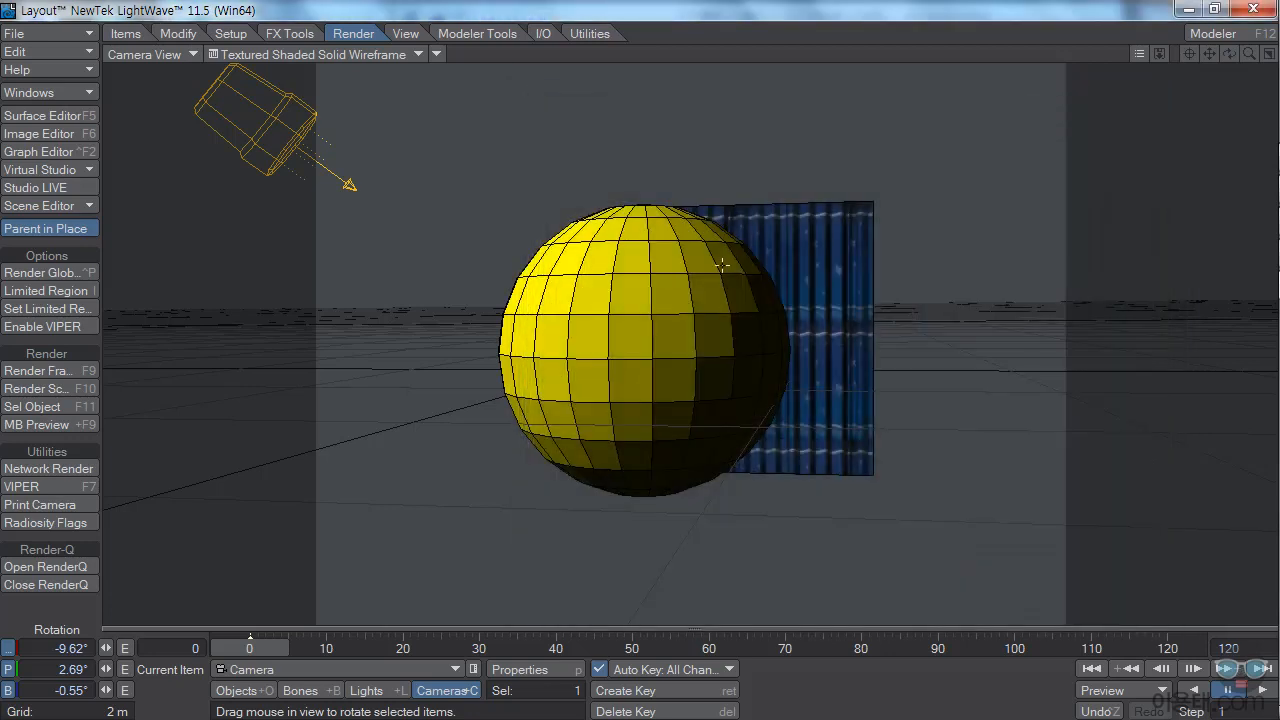
Rotate the camera to heading -27.12° and pitch 3.99°, with its bank set to 0°
left_click_drag(105, 669, 214, 700)
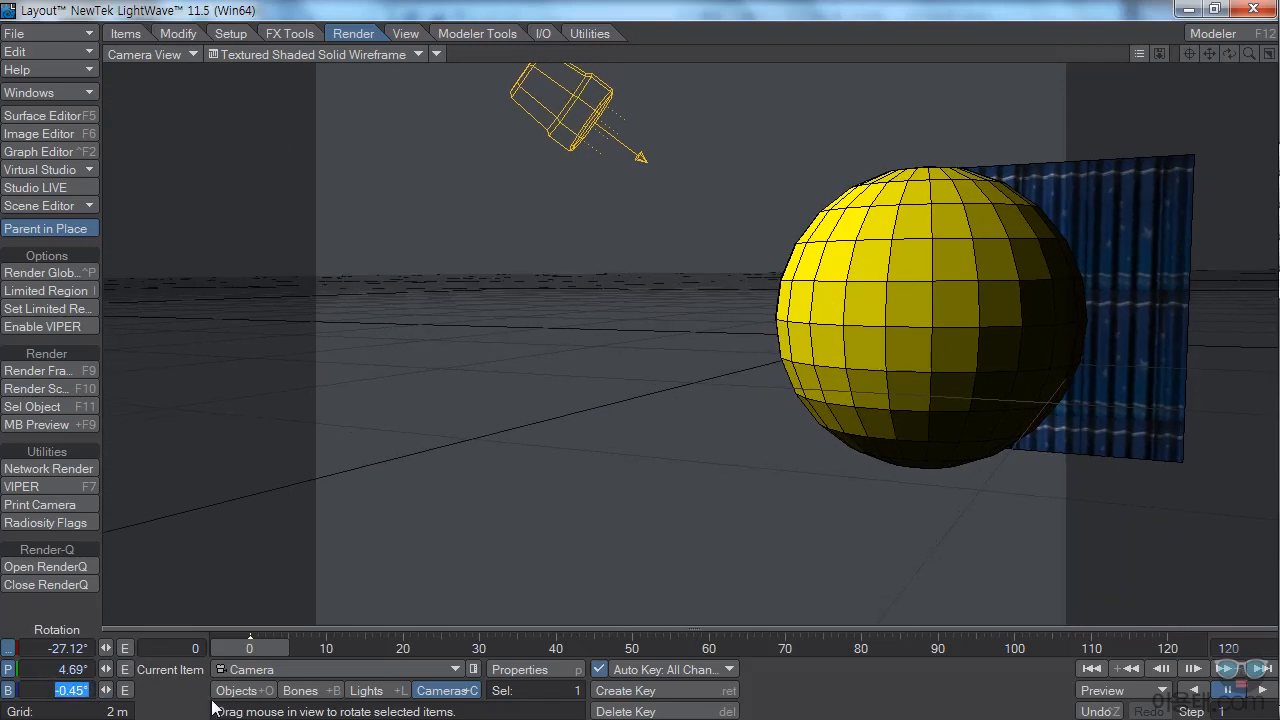
type("0")
key("Return")
left_click_drag(108, 672, 101, 672)
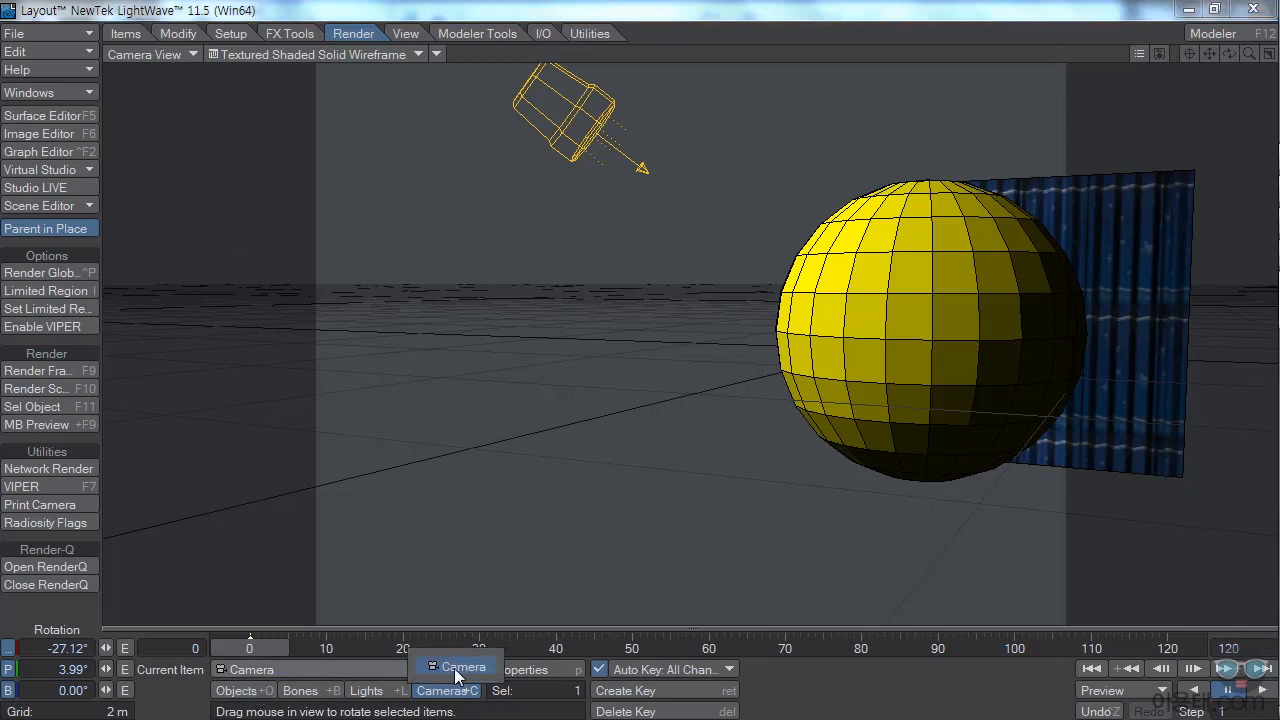
Switch the viewport to Perspective and move the camera to X 9.9293 m and Z -7.6243 m
left_click(194, 55)
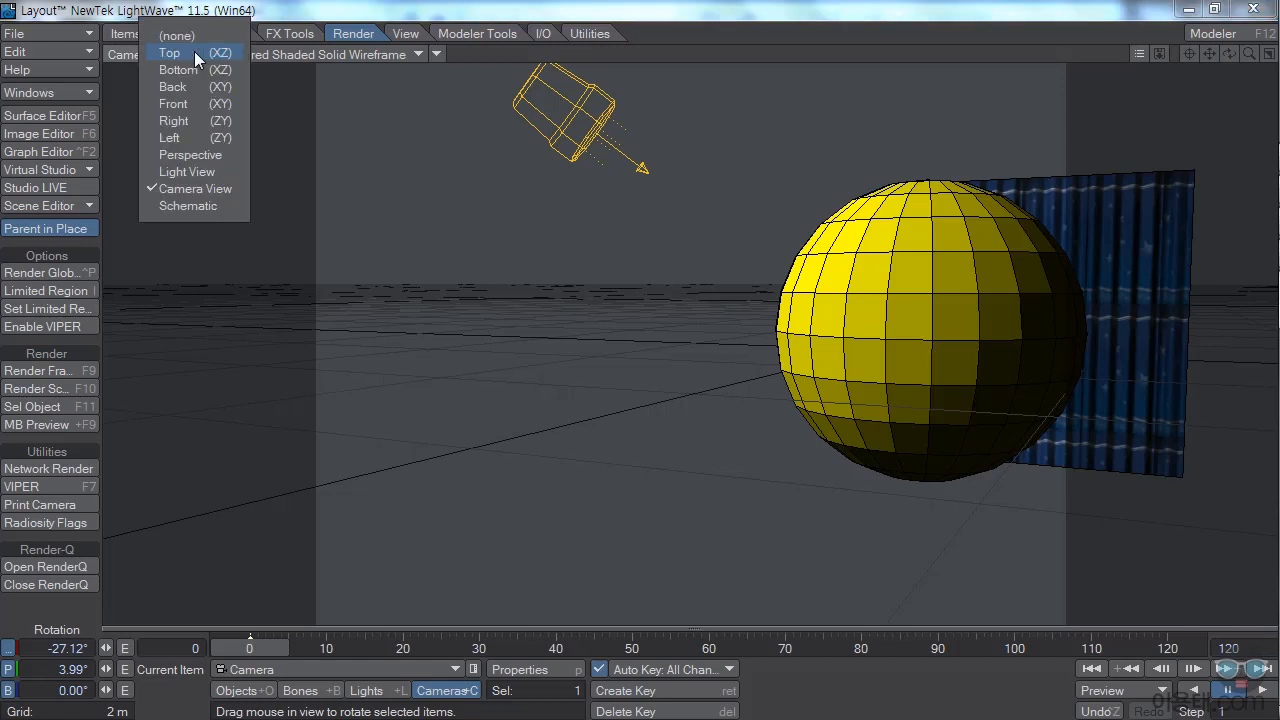
left_click(301, 4)
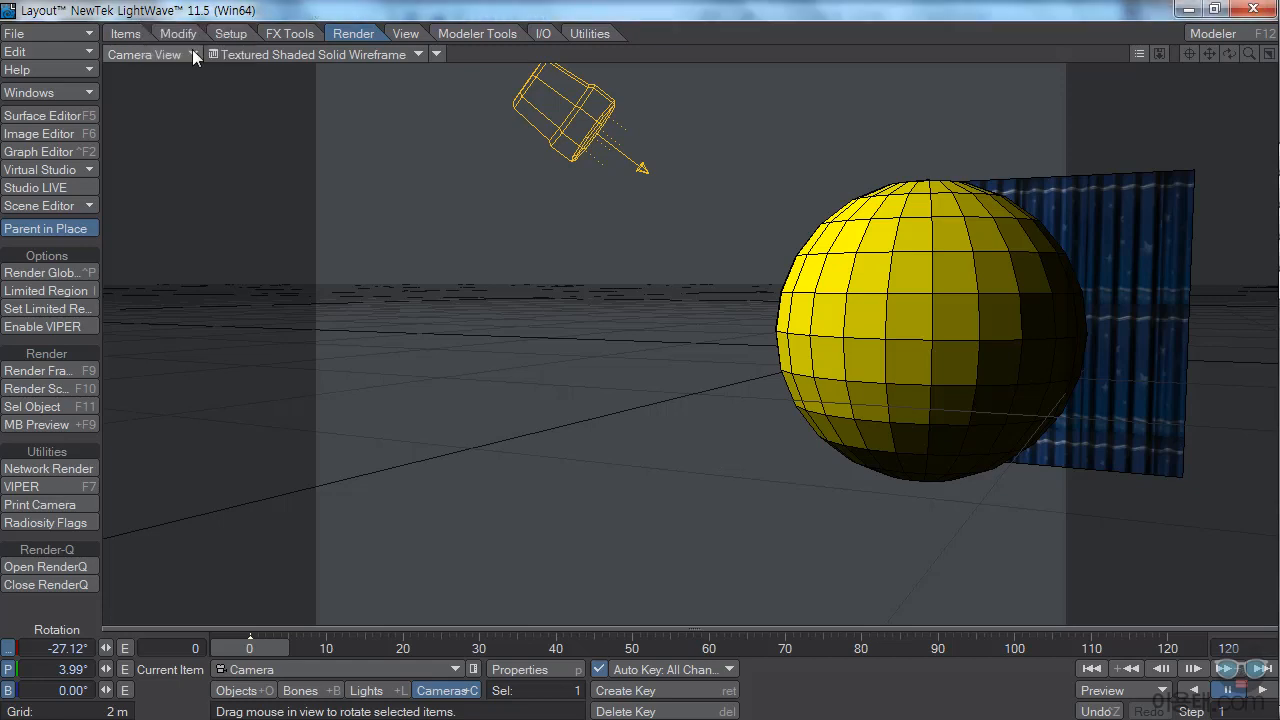
left_click(193, 55)
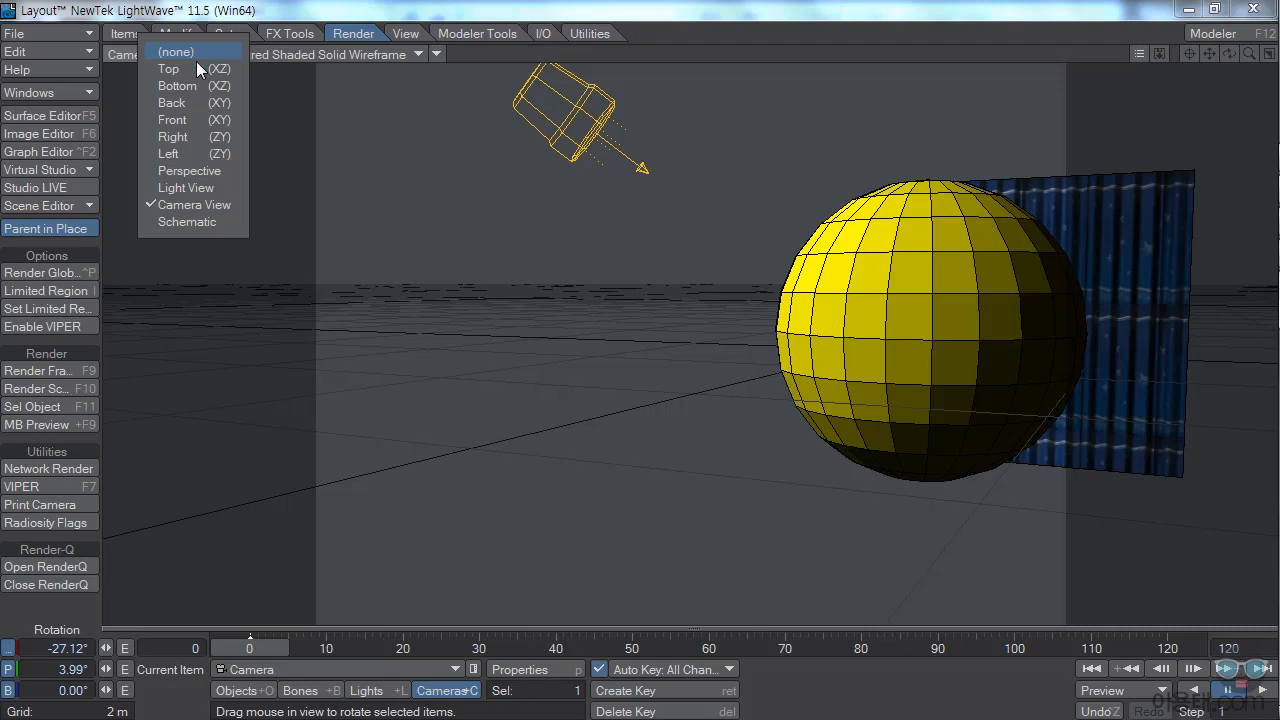
left_click(193, 172)
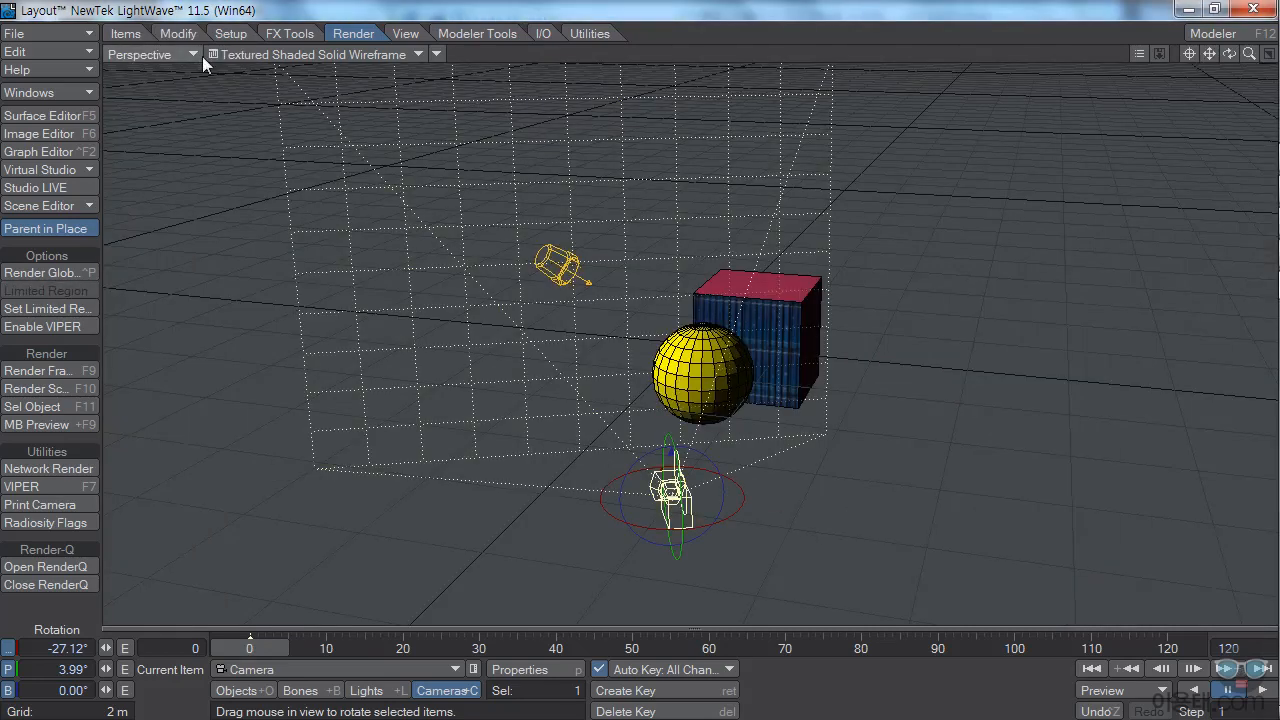
left_click(178, 33)
left_click(42, 353)
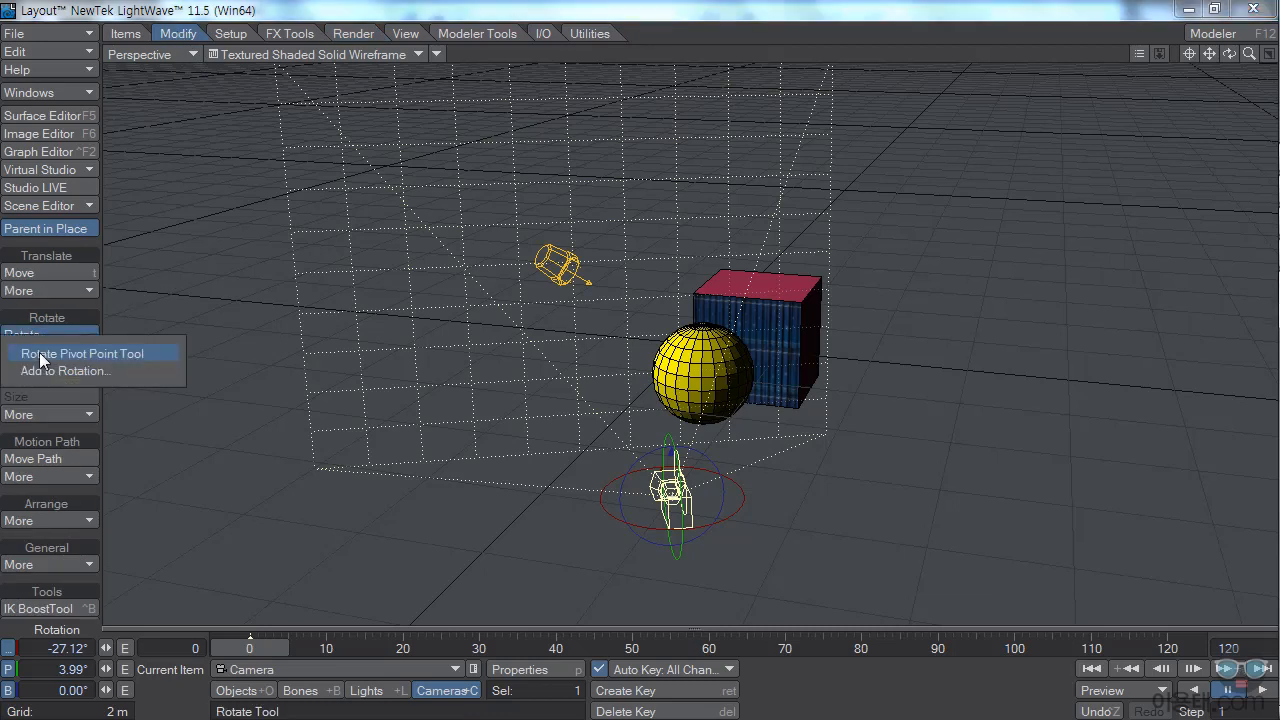
left_click(50, 272)
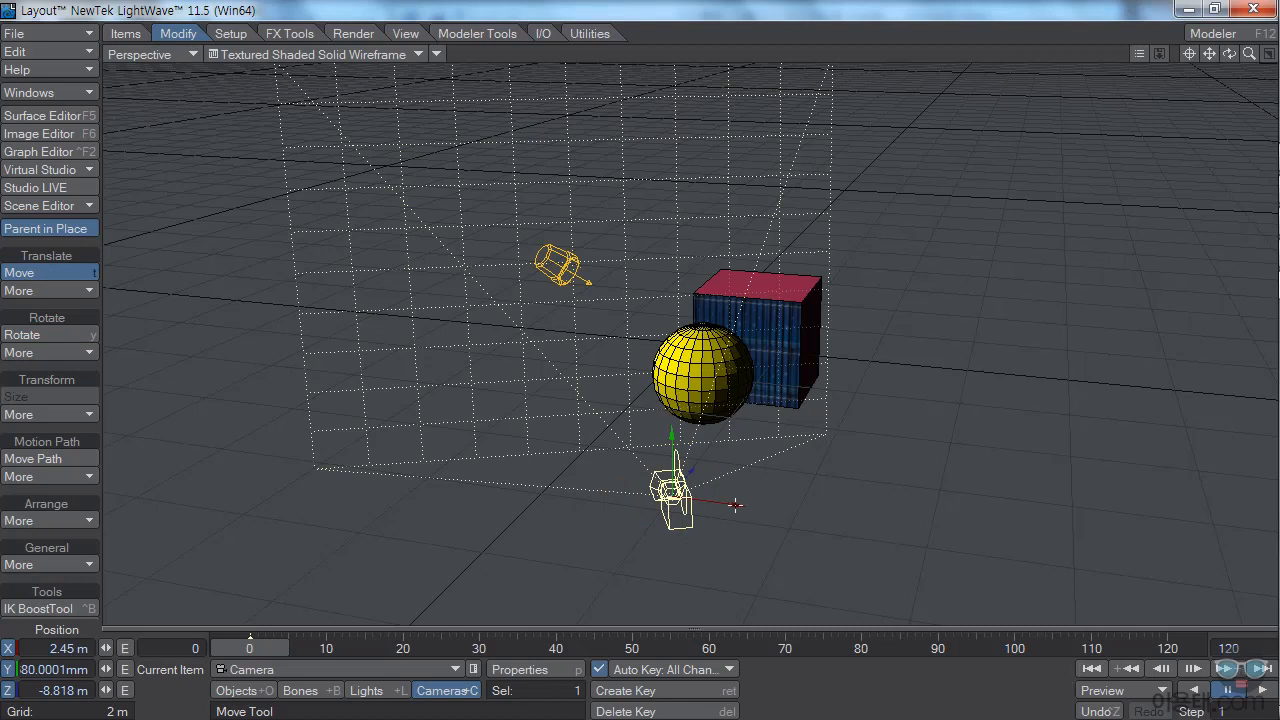
left_click_drag(738, 506, 993, 540)
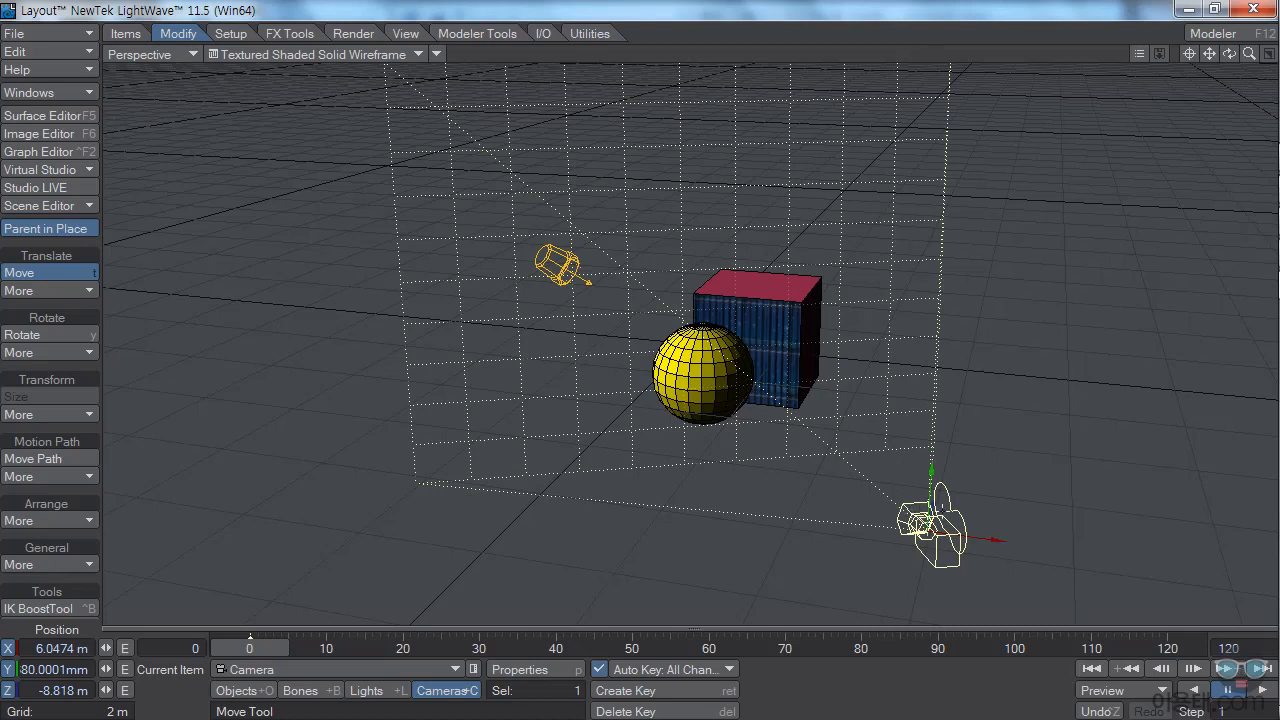
left_click_drag(925, 520, 1022, 506)
left_click_drag(1229, 54, 1135, 62)
mouse_move(361, 484)
left_mouse_down()
mouse_move(365, 518)
mouse_move(350, 463)
left_mouse_up()
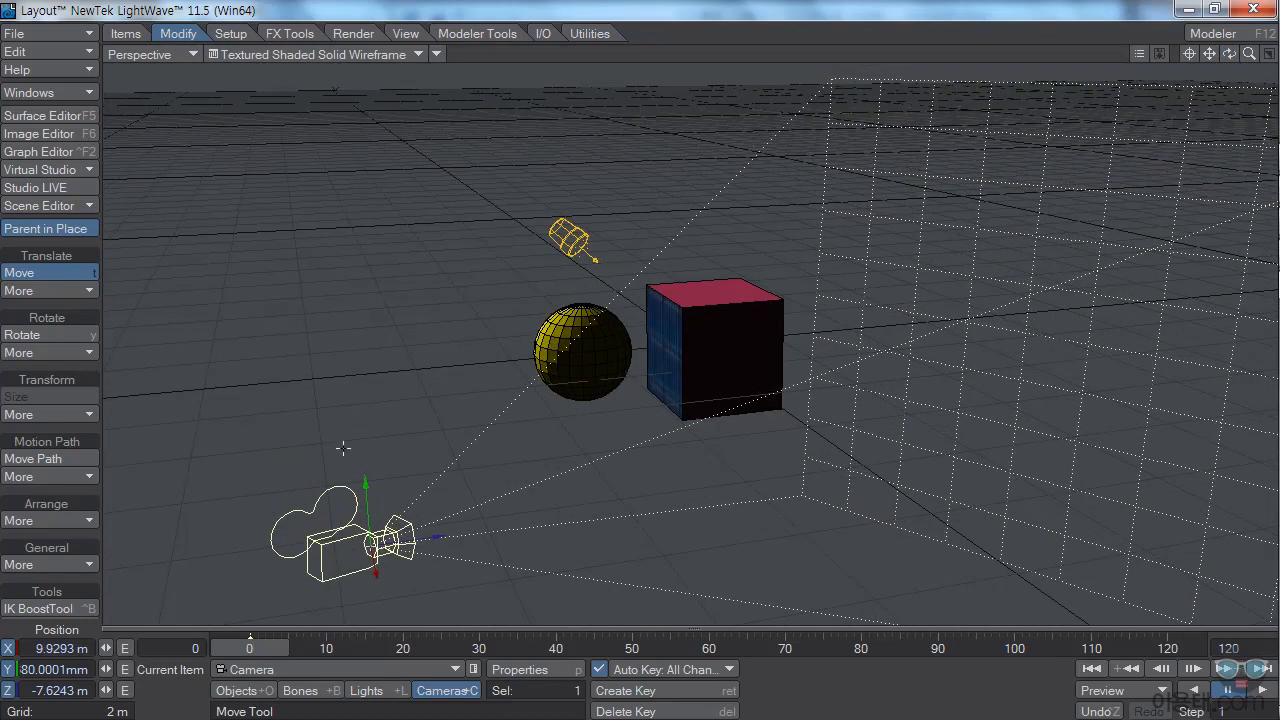
Rotate the camera to heading -59.62° and pitch 3.59°, and move it to Z -5.3015 m
left_click(53, 334)
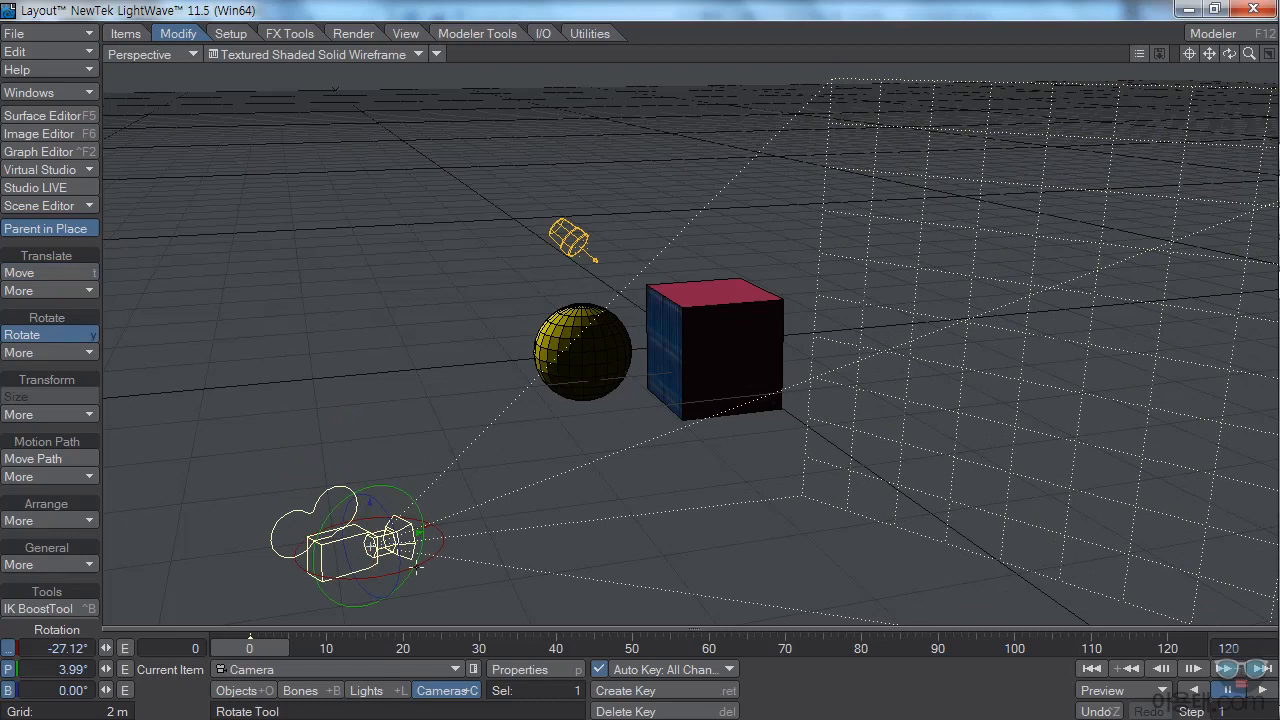
left_click_drag(405, 530, 294, 578)
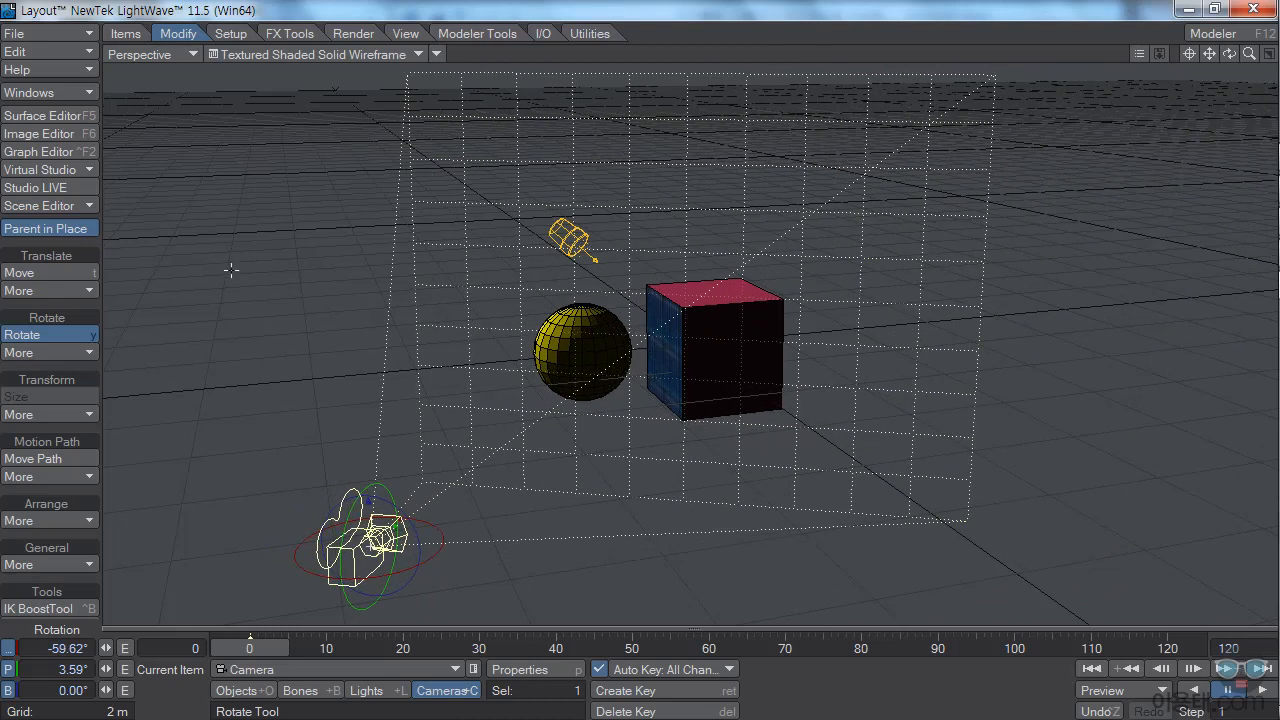
left_click(40, 275)
left_click_drag(436, 536, 627, 510)
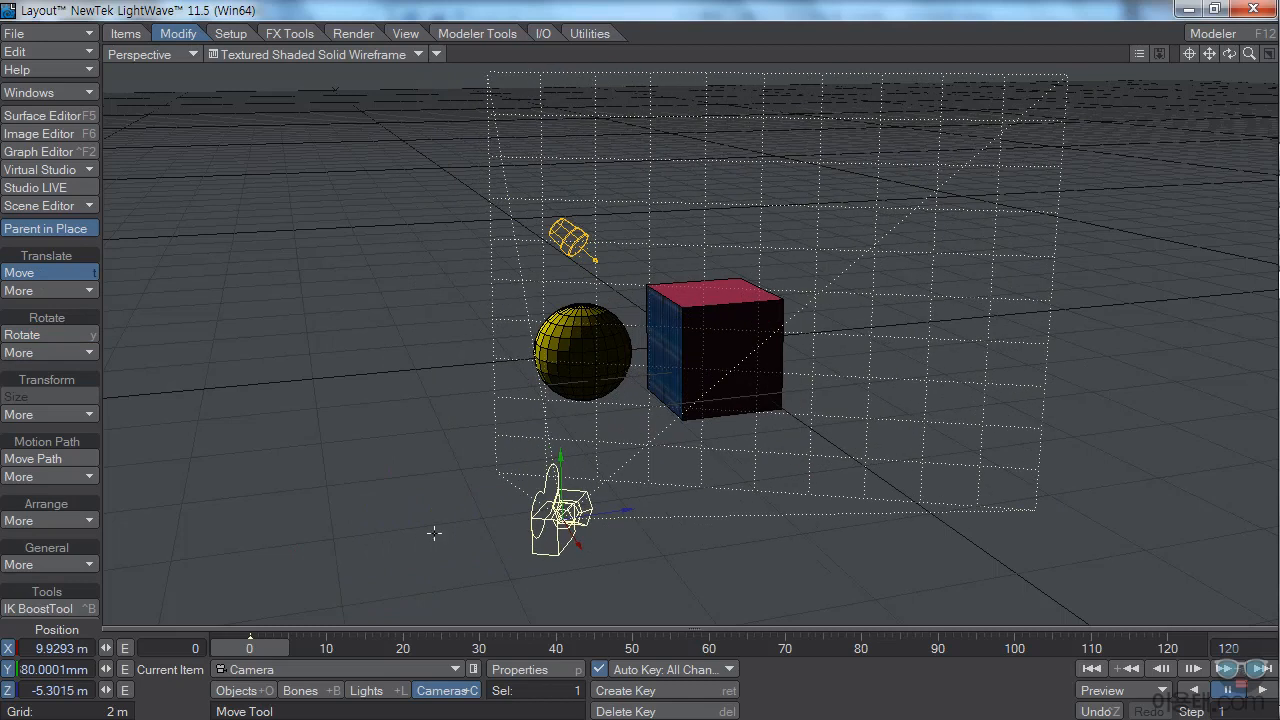
mouse_move(1229, 53)
left_mouse_down()
mouse_move(1255, 55)
mouse_move(1205, 55)
mouse_move(1226, 55)
left_mouse_up()
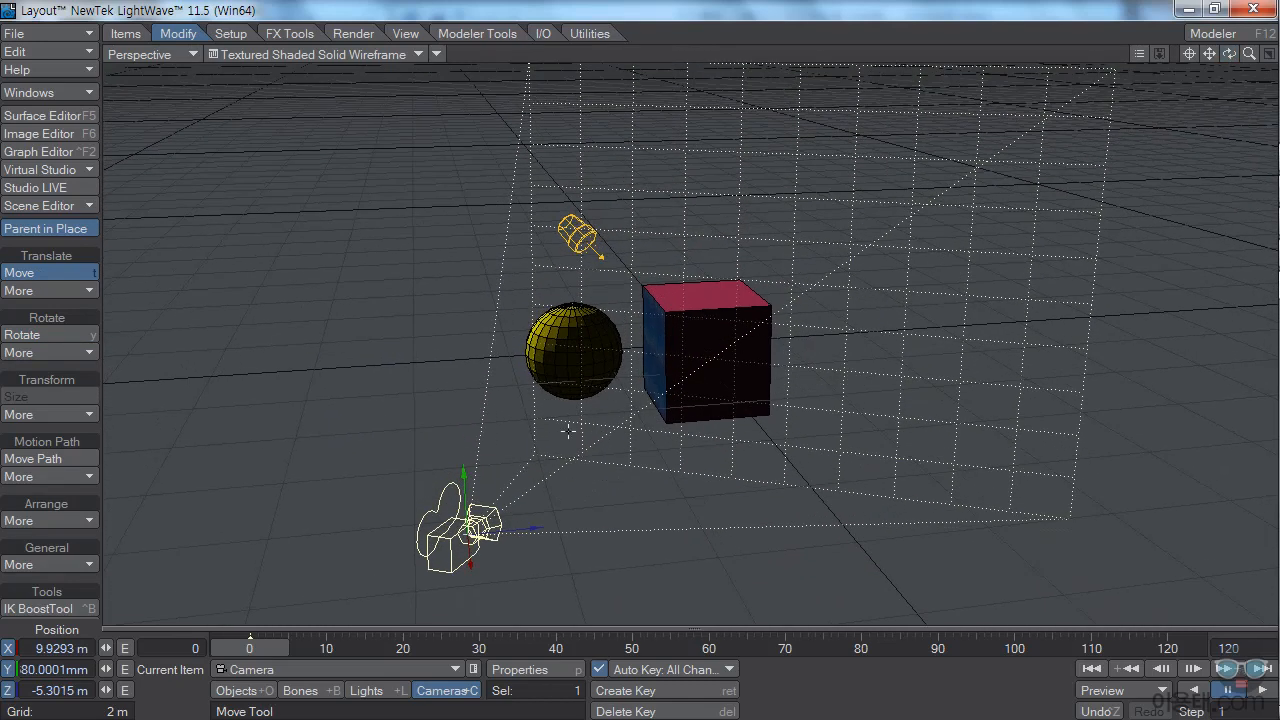
Return to Camera View and reposition the camera at X 9.5593 m, Y 1.16 m and Z -5.8015 m
left_click(190, 56)
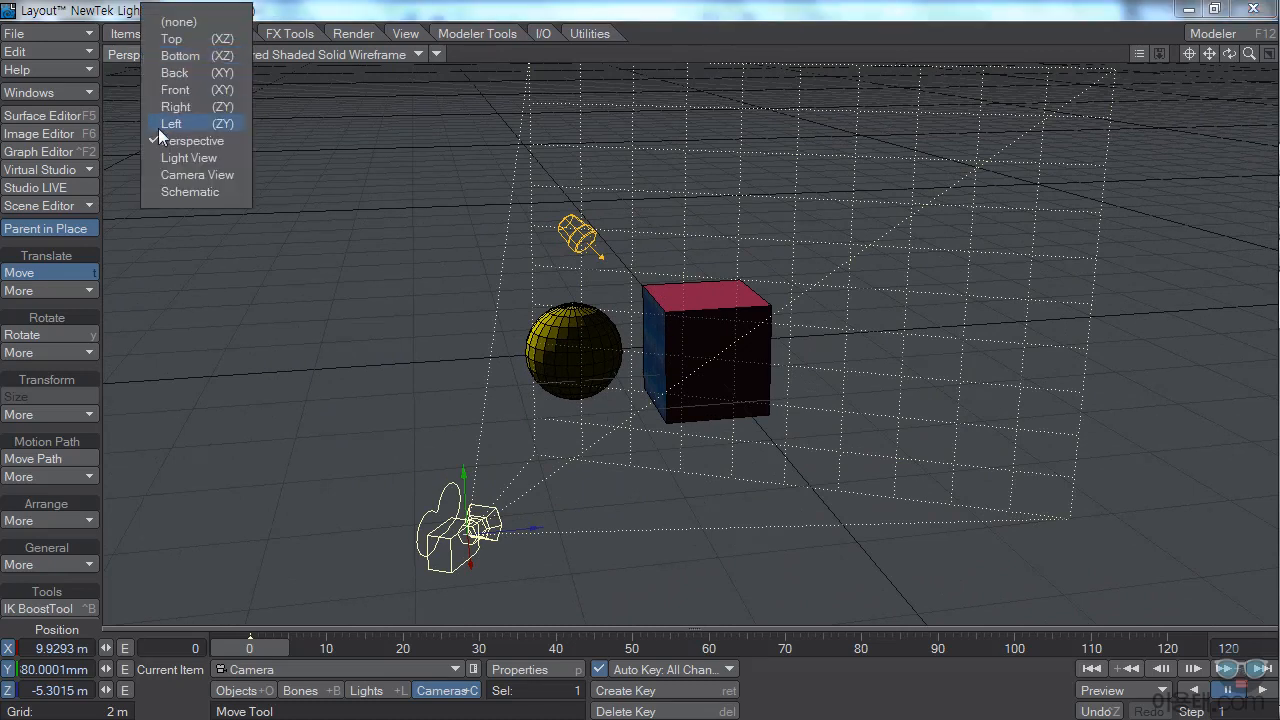
left_click(192, 174)
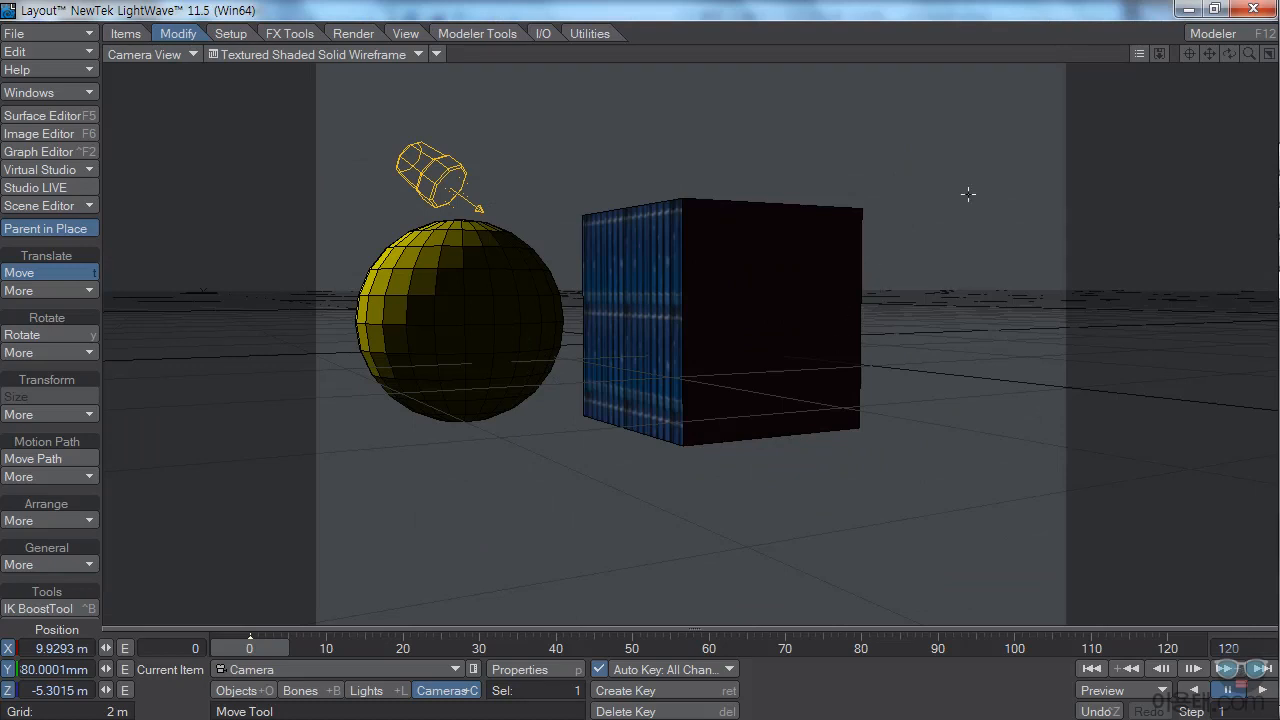
left_click_drag(105, 648, 142, 670)
left_click_drag(106, 690, 96, 690)
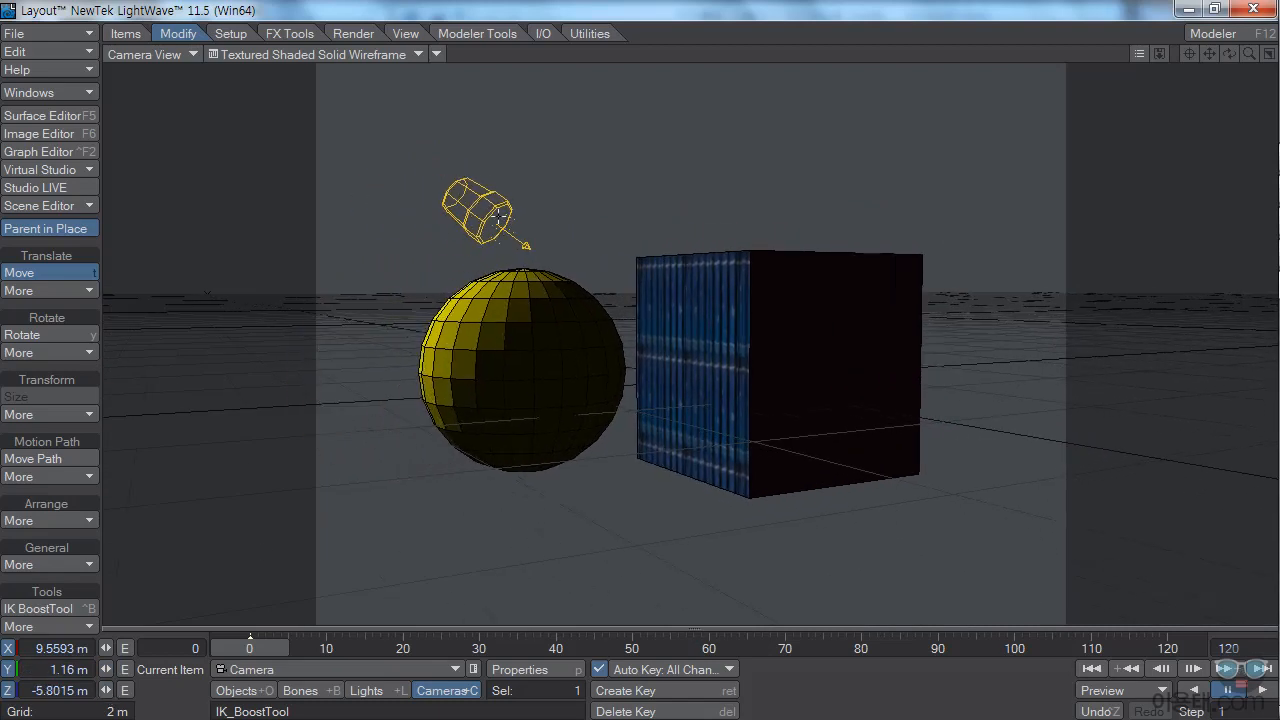
In the Perspective view, select the light and move it along X to 8.3392 m
left_click(192, 53)
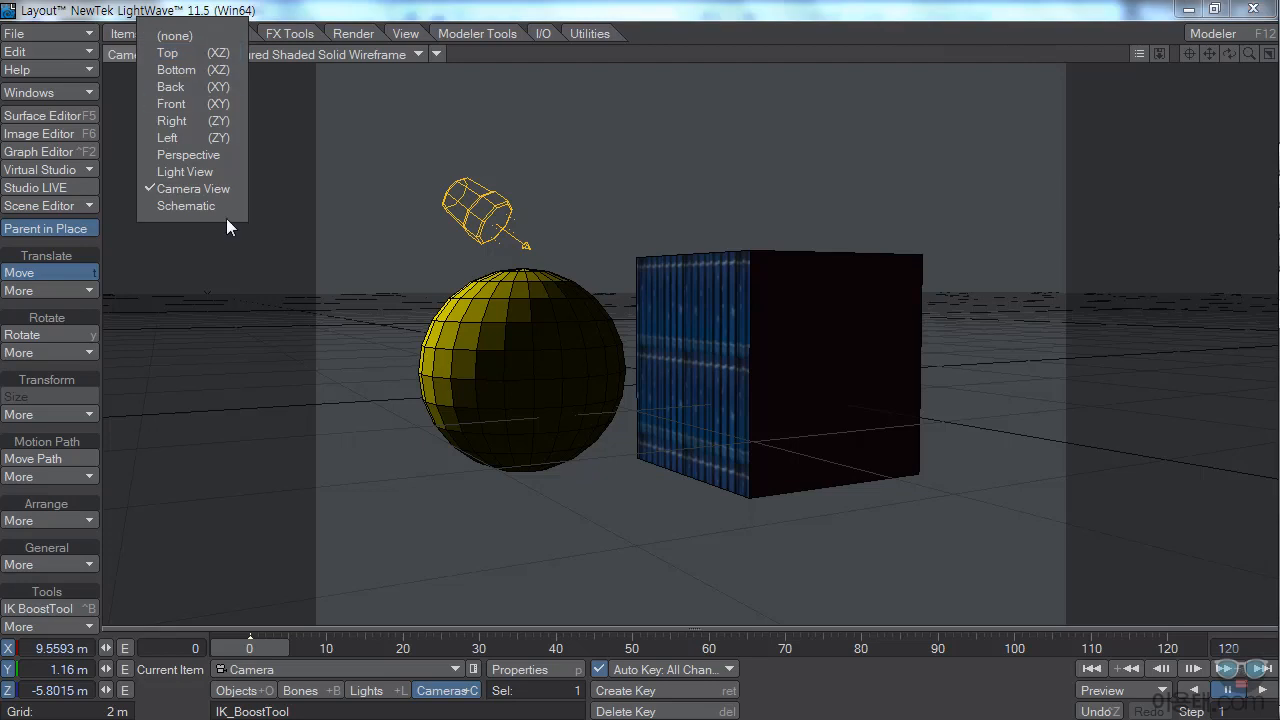
left_click(200, 155)
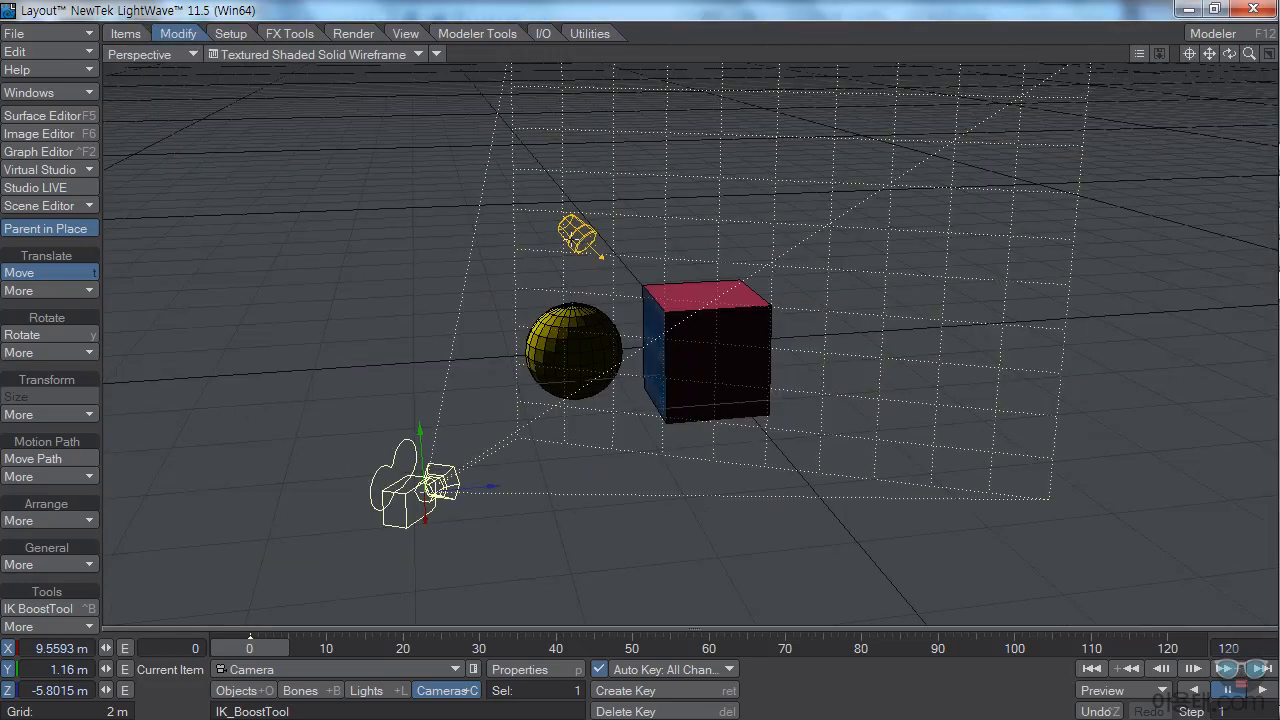
left_click(576, 236)
left_click_drag(598, 256, 715, 404)
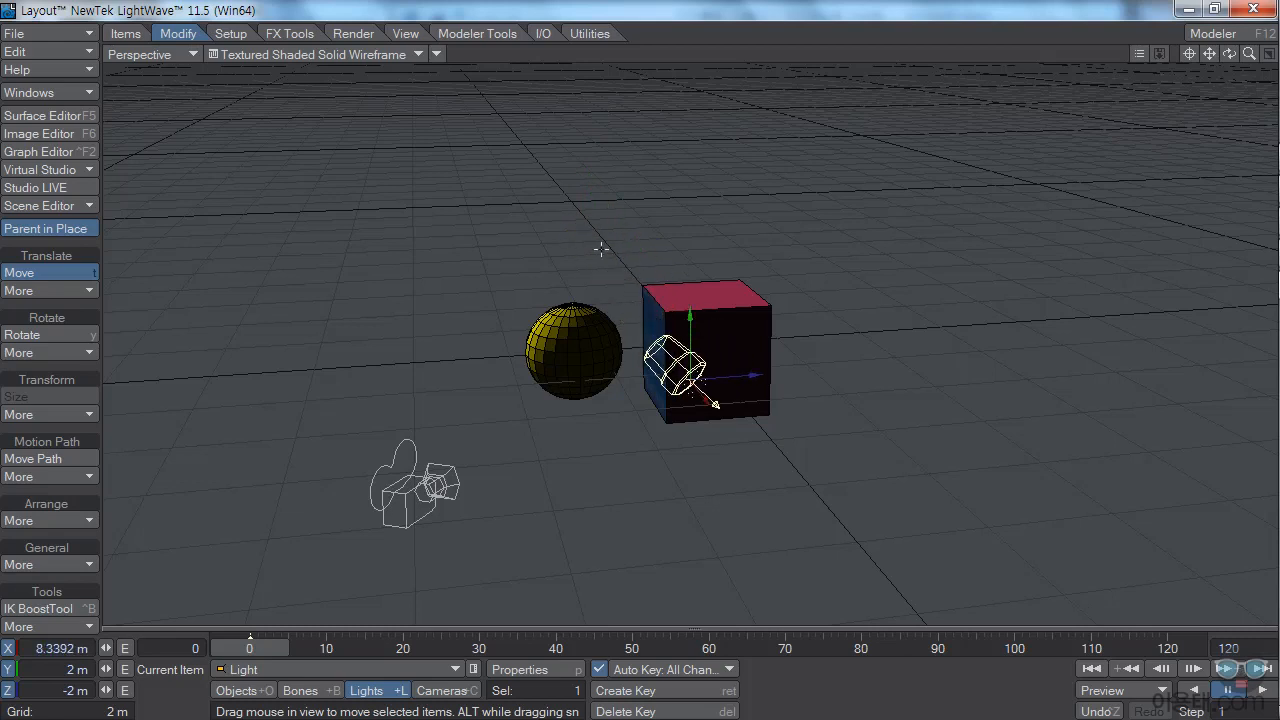
mouse_move(1228, 55)
left_mouse_down()
mouse_move(1248, 55)
mouse_move(1203, 50)
left_mouse_up()
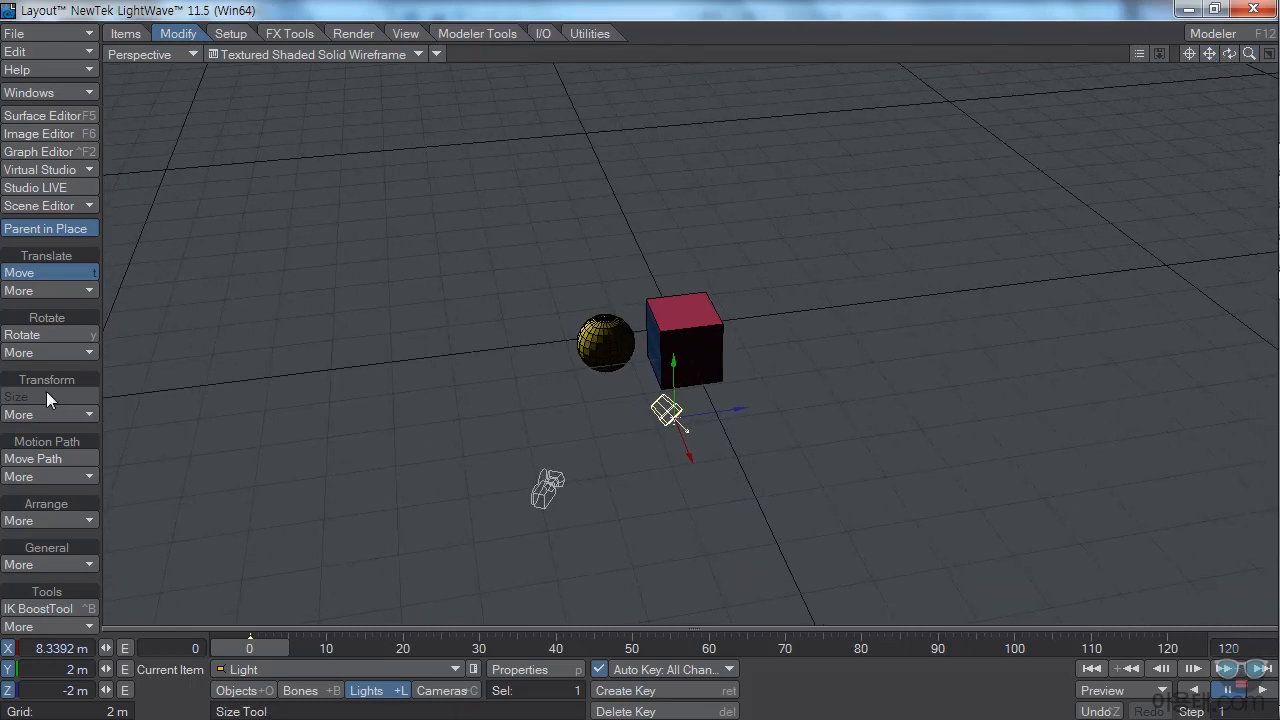
Rotate the light to heading -82.00° and shift it along its Z axis toward the camera's side of the scene
left_click(42, 334)
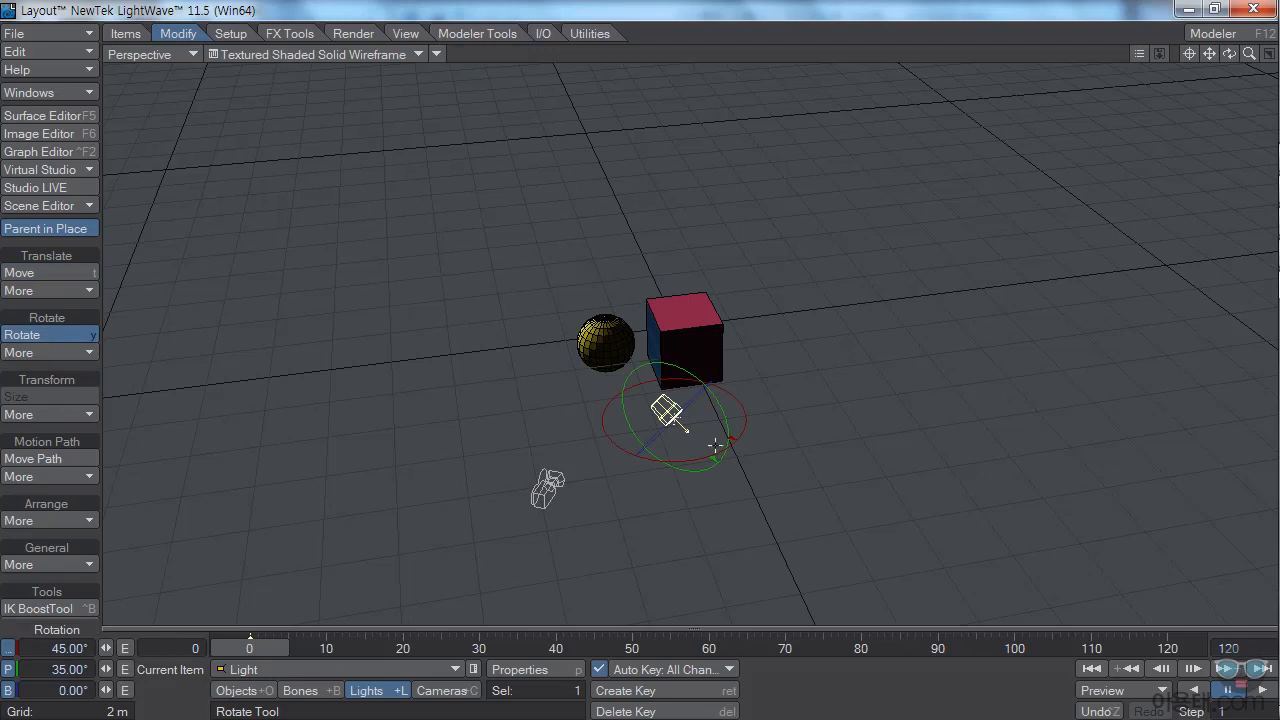
left_click_drag(737, 432, 606, 432)
key("t")
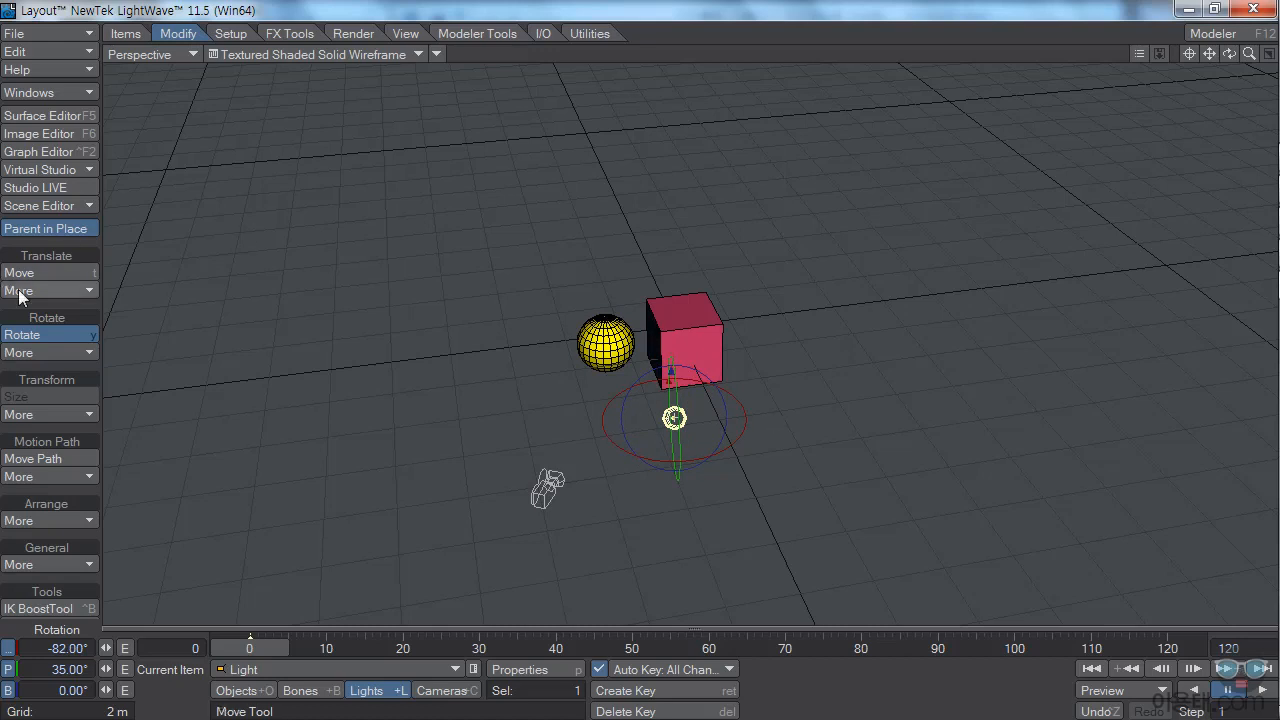
left_click_drag(740, 408, 681, 417)
Rotate the light to heading -33.60°, pitch 31.10° and bank 4.30°
left_click(48, 335)
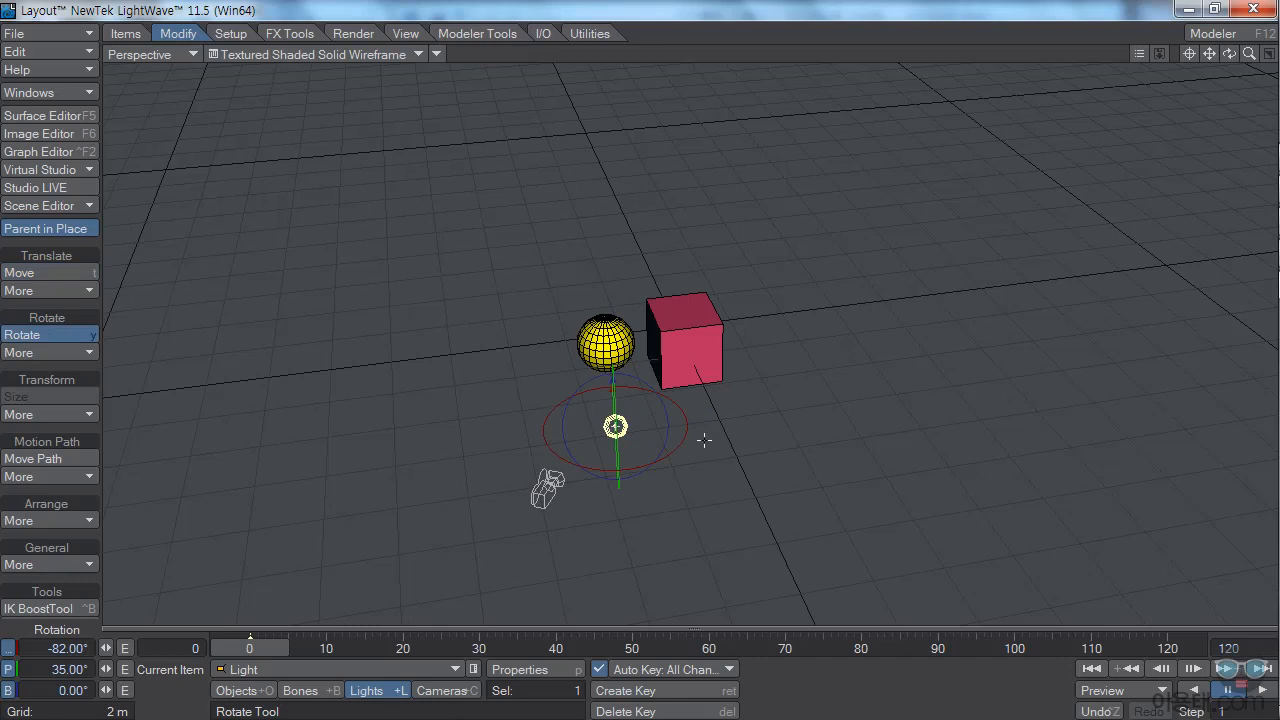
mouse_move(547, 450)
left_mouse_down()
mouse_move(529, 418)
mouse_move(549, 397)
mouse_move(546, 424)
mouse_move(562, 432)
mouse_move(545, 438)
mouse_move(676, 447)
mouse_move(617, 498)
mouse_move(616, 458)
left_mouse_up()
mouse_move(1228, 63)
left_mouse_down()
mouse_move(1200, 58)
mouse_move(1250, 46)
mouse_move(1208, 50)
left_mouse_up()
left_click_drag(648, 462, 567, 459)
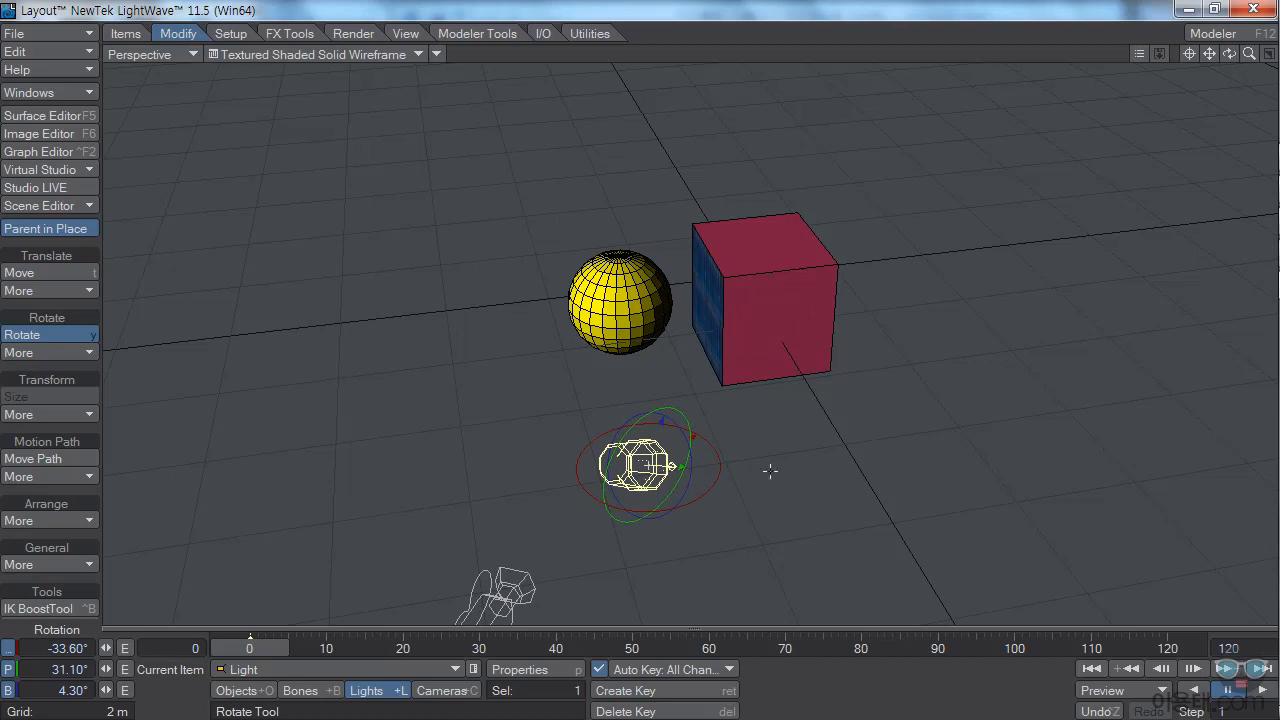
Move the light to Y 3.1962 m and Z -5.1552 m, and return the viewport to Camera View
left_click_drag(716, 455, 601, 472)
left_click_drag(540, 430, 540, 350)
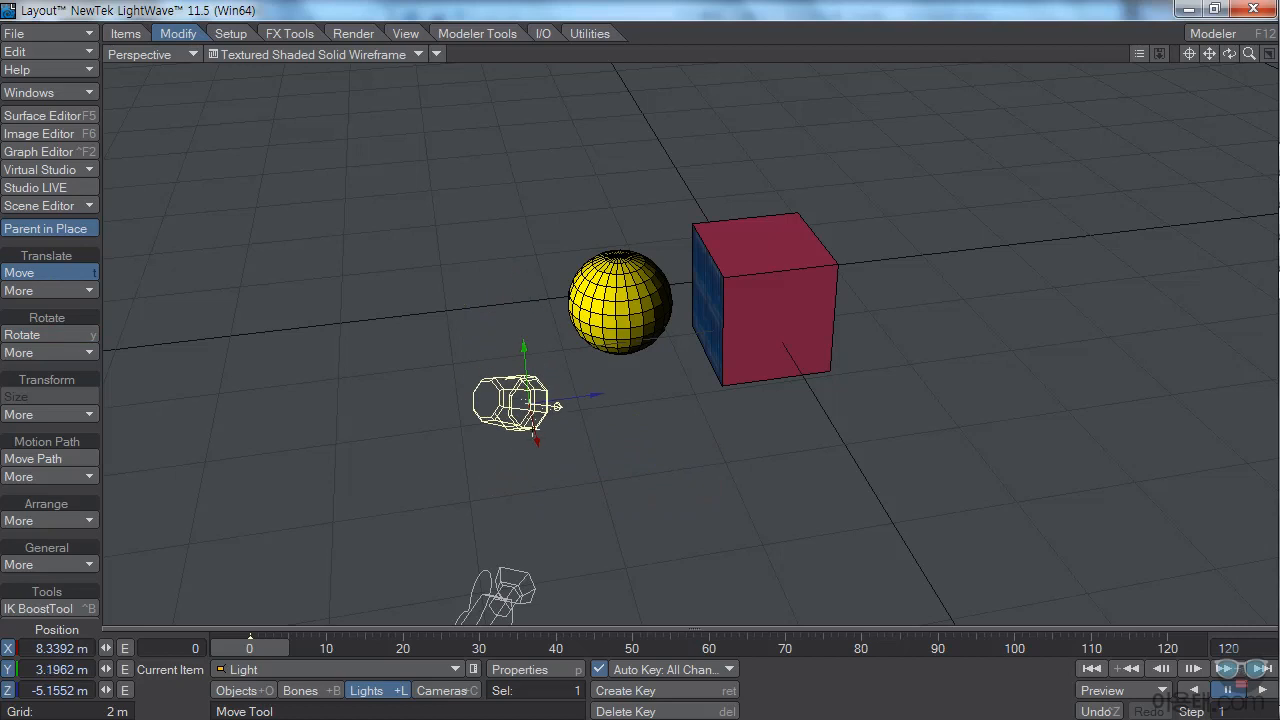
left_click(193, 57)
left_click(192, 180)
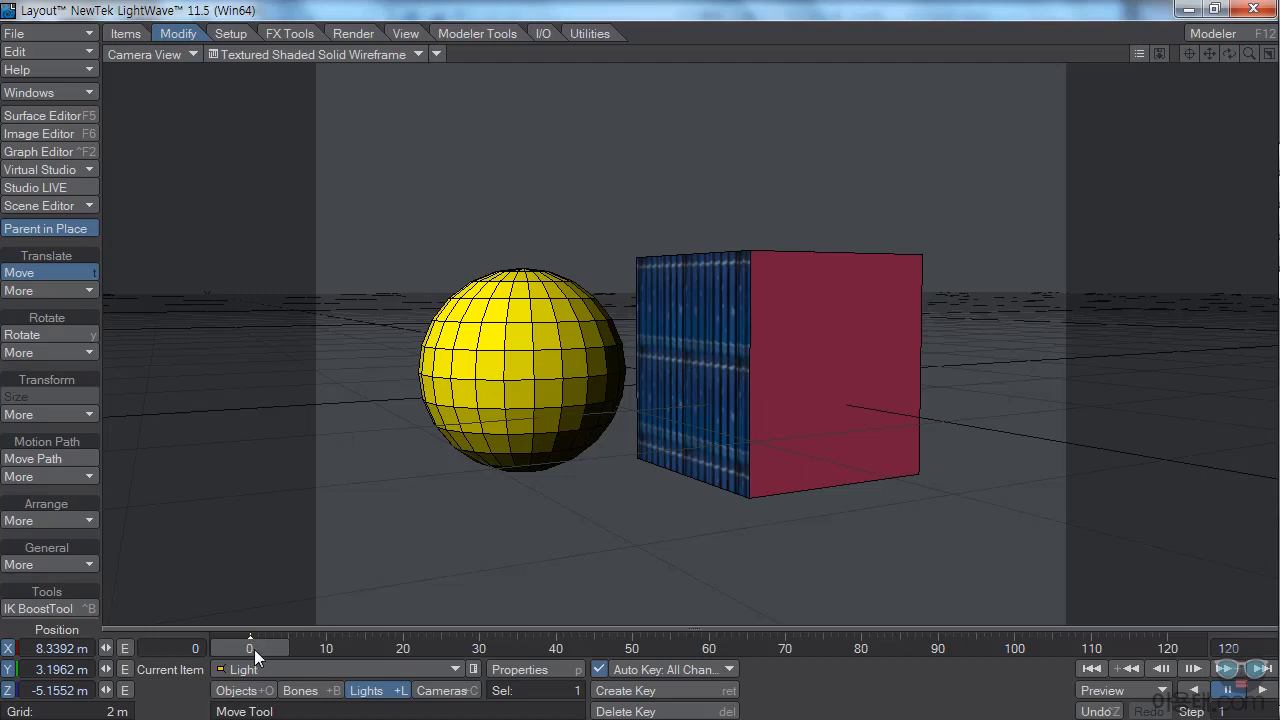
Change the image type of 커튼_13488.png from a still to Sequence in the Image Editor
mouse_move(262, 647)
left_mouse_down()
mouse_move(662, 647)
mouse_move(250, 649)
left_mouse_up()
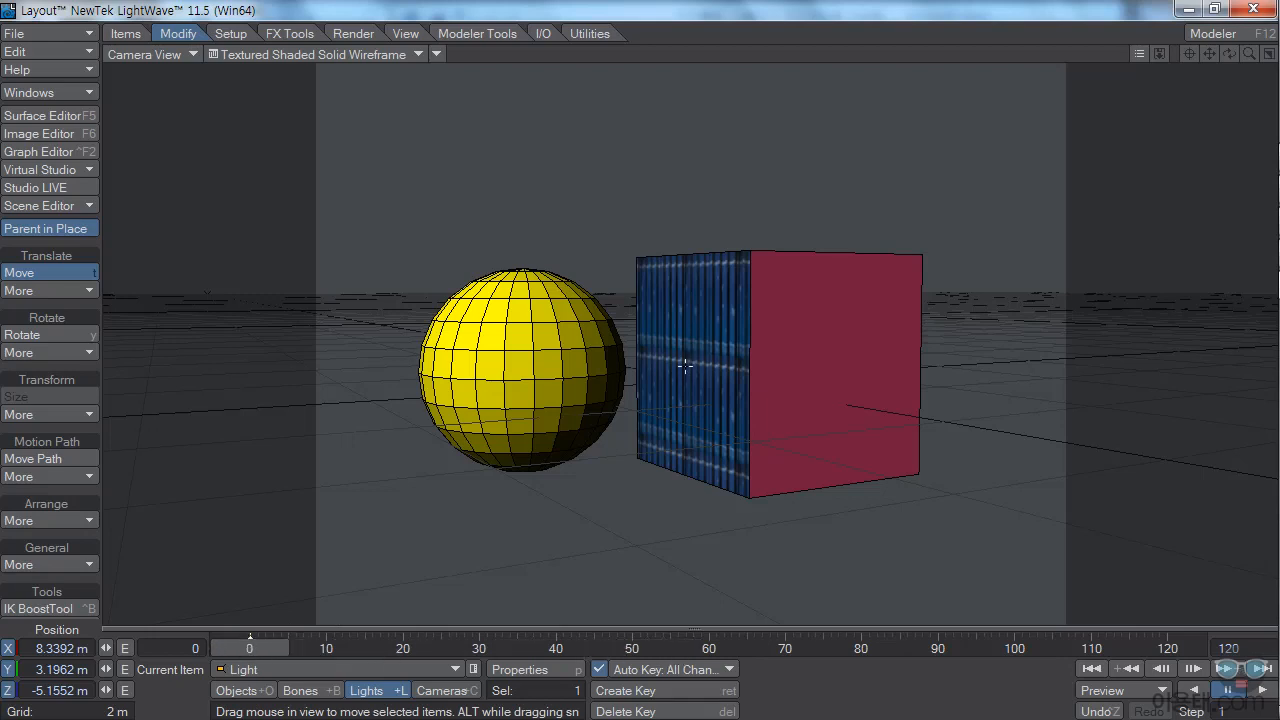
left_click(52, 133)
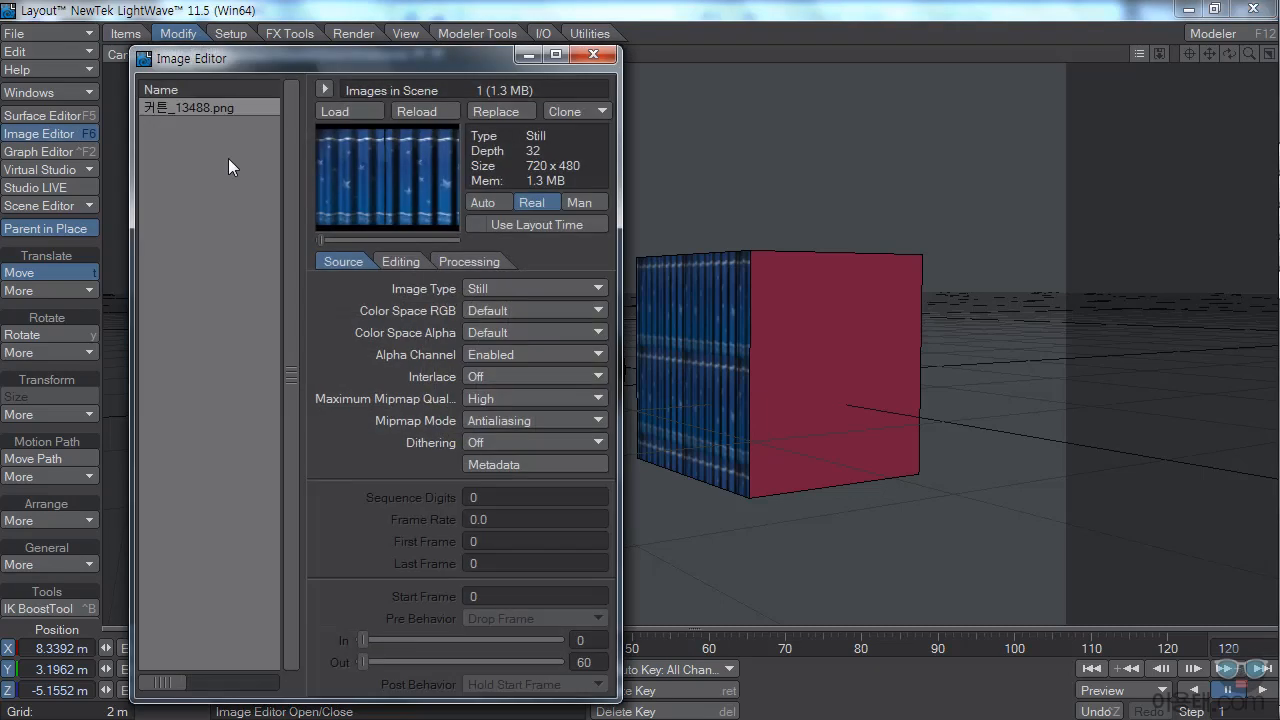
left_click(495, 289)
left_click(508, 308)
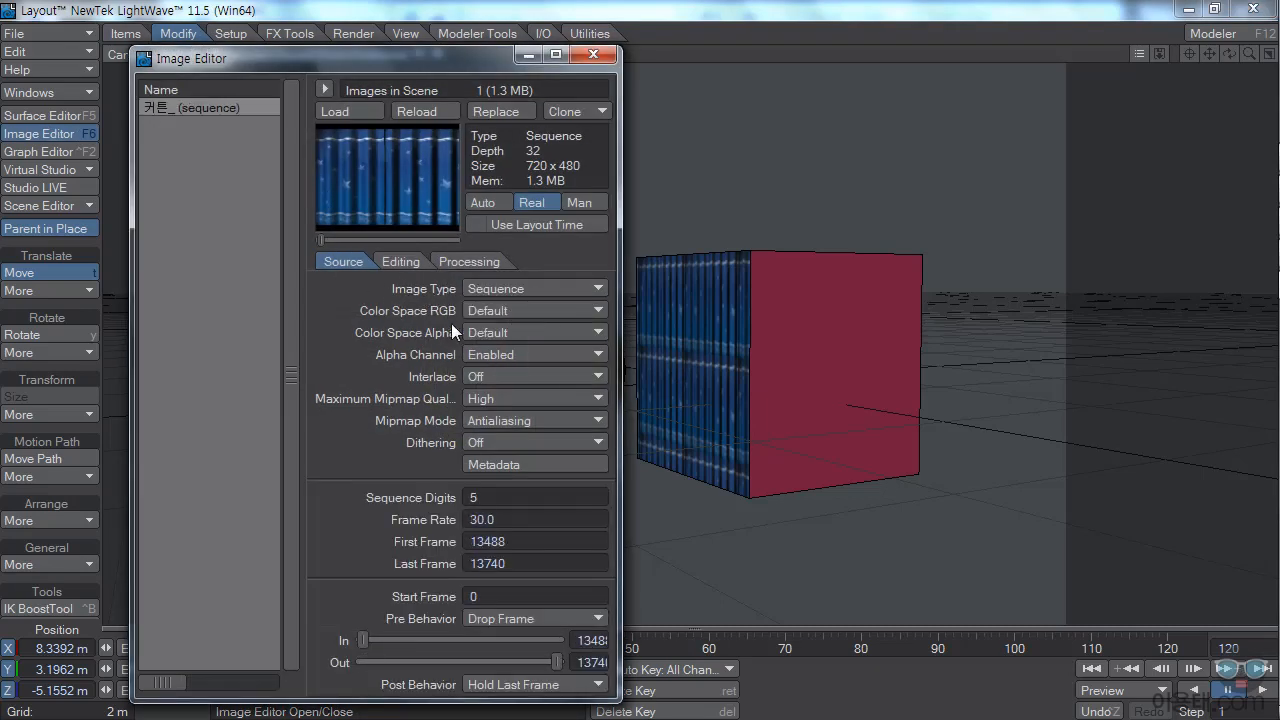
left_click(593, 55)
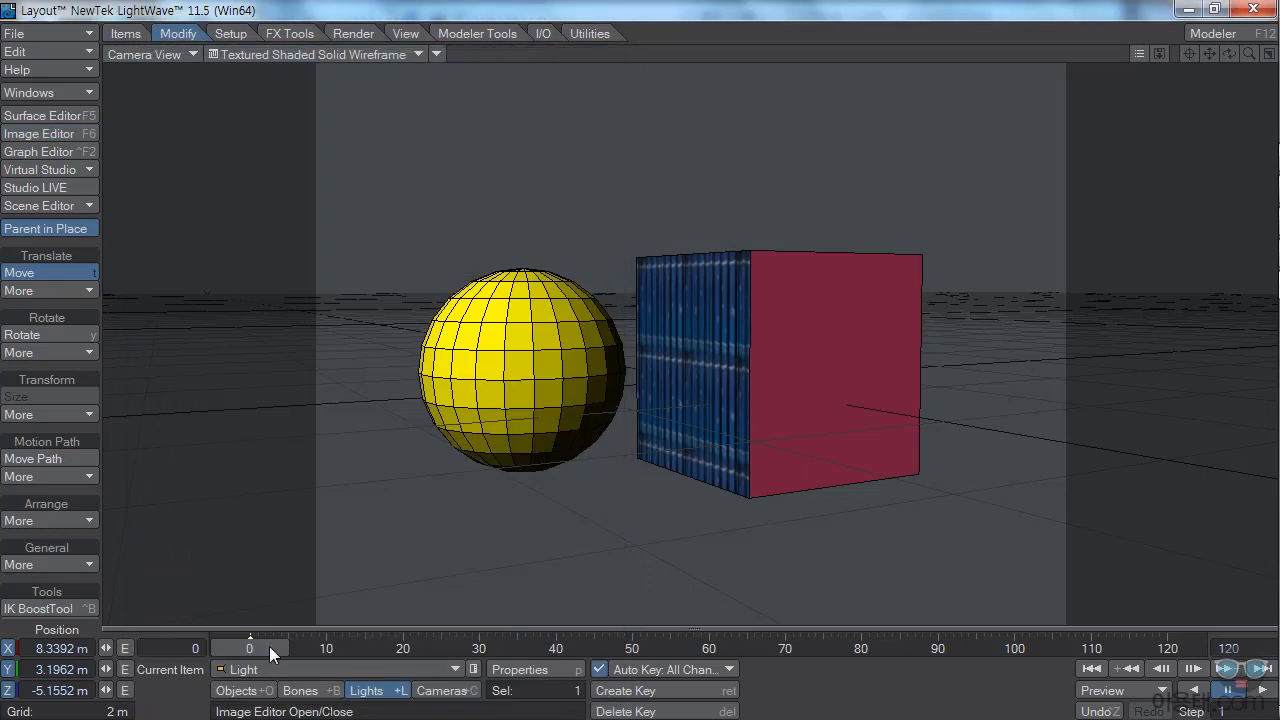
Scrub the timeline to frame 56 to check the curtain sequence on the box, and open the Surface Editor
left_click_drag(265, 648, 647, 648)
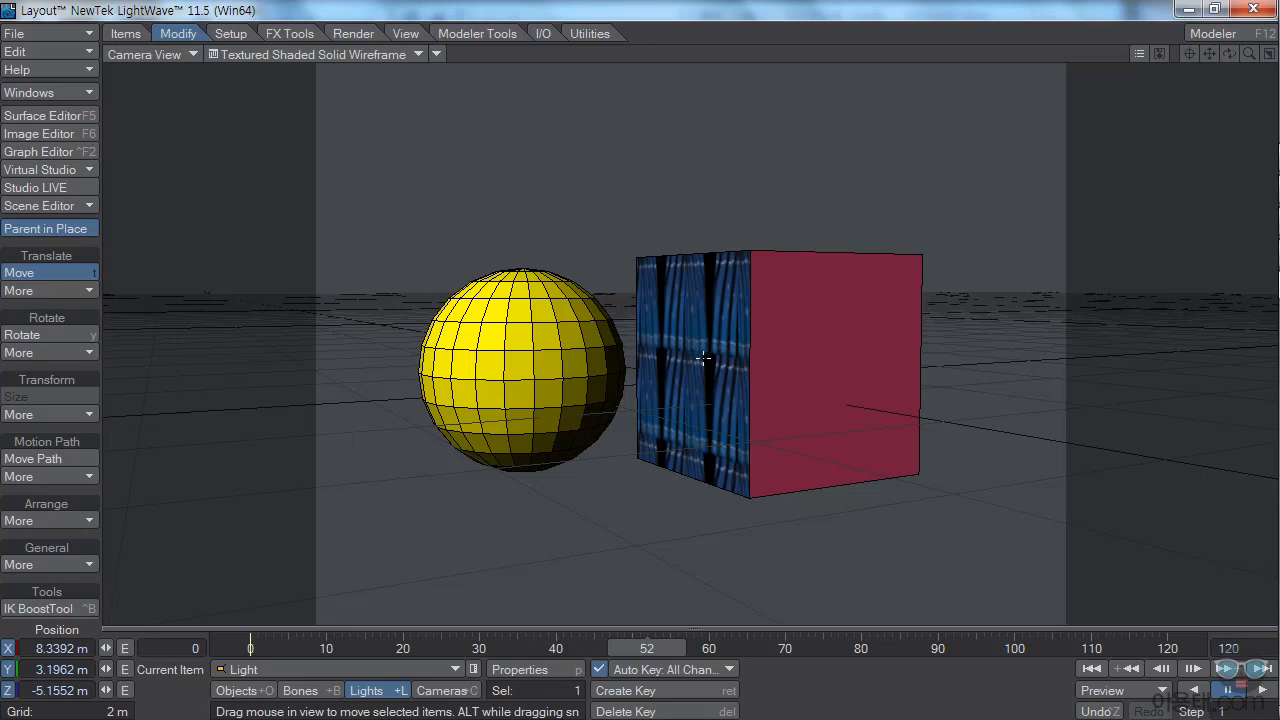
left_click_drag(650, 648, 678, 648)
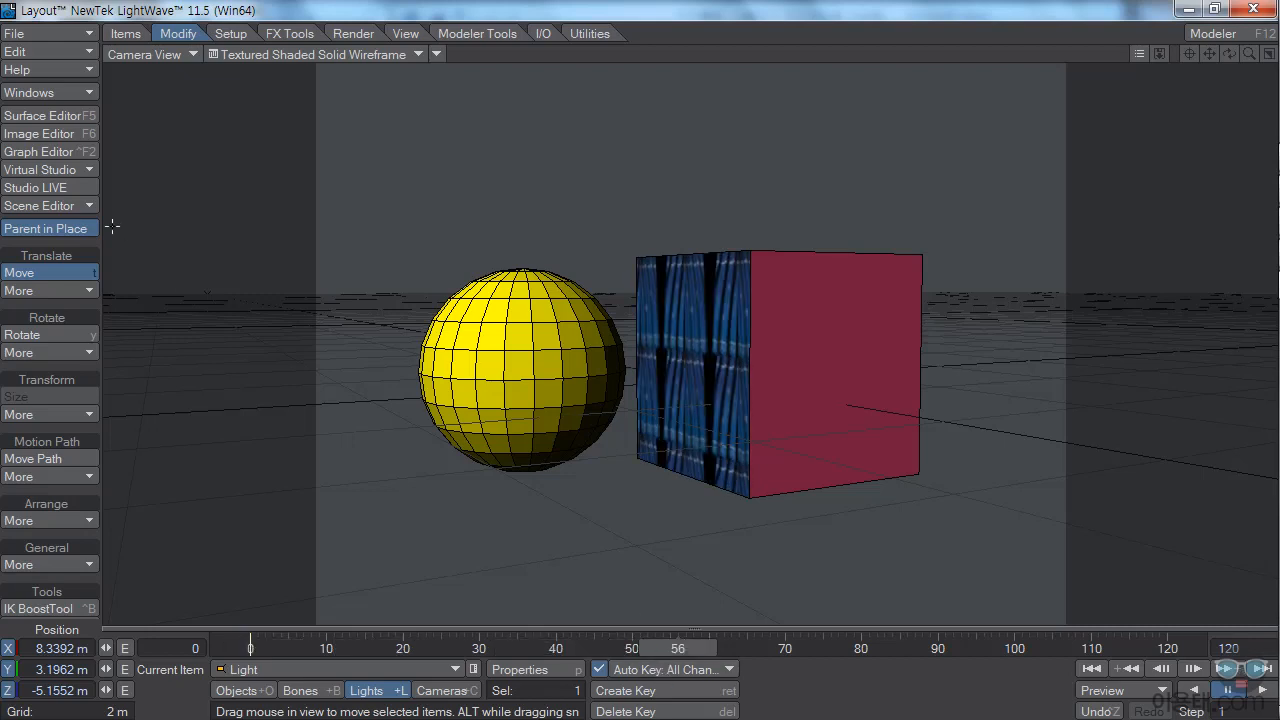
left_click(46, 119)
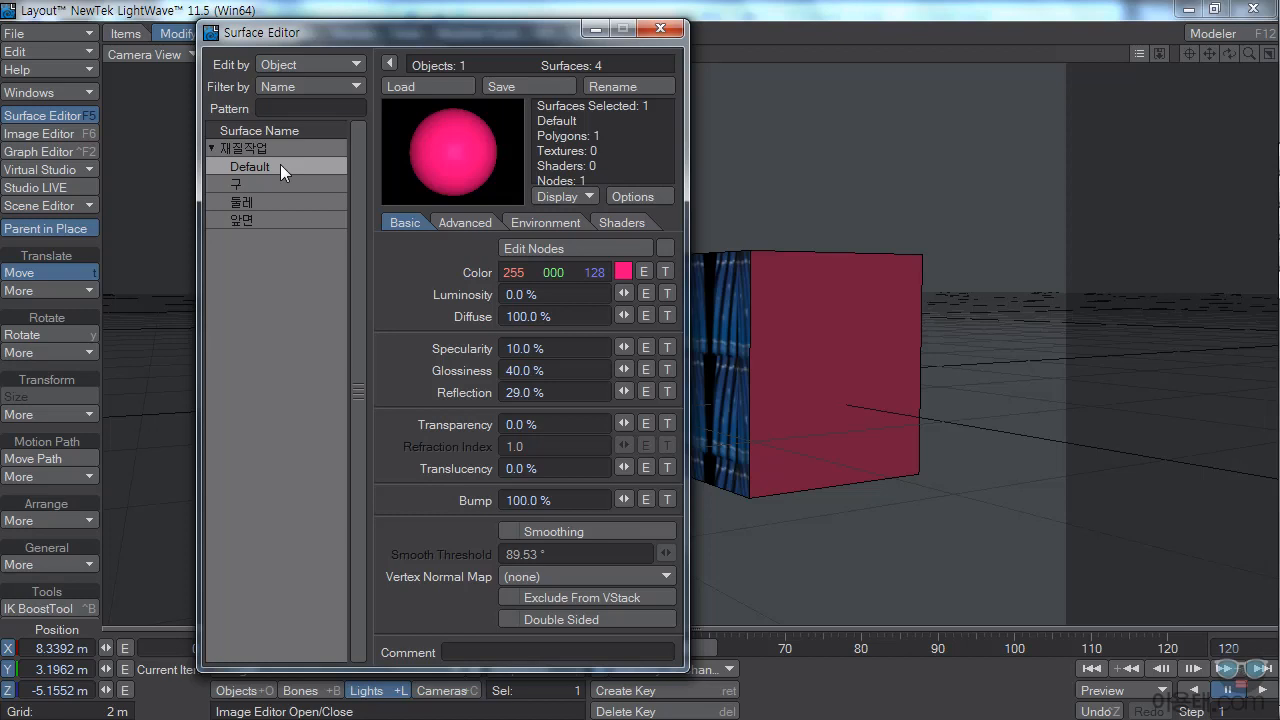
left_click(667, 272)
left_click_drag(535, 42, 406, 87)
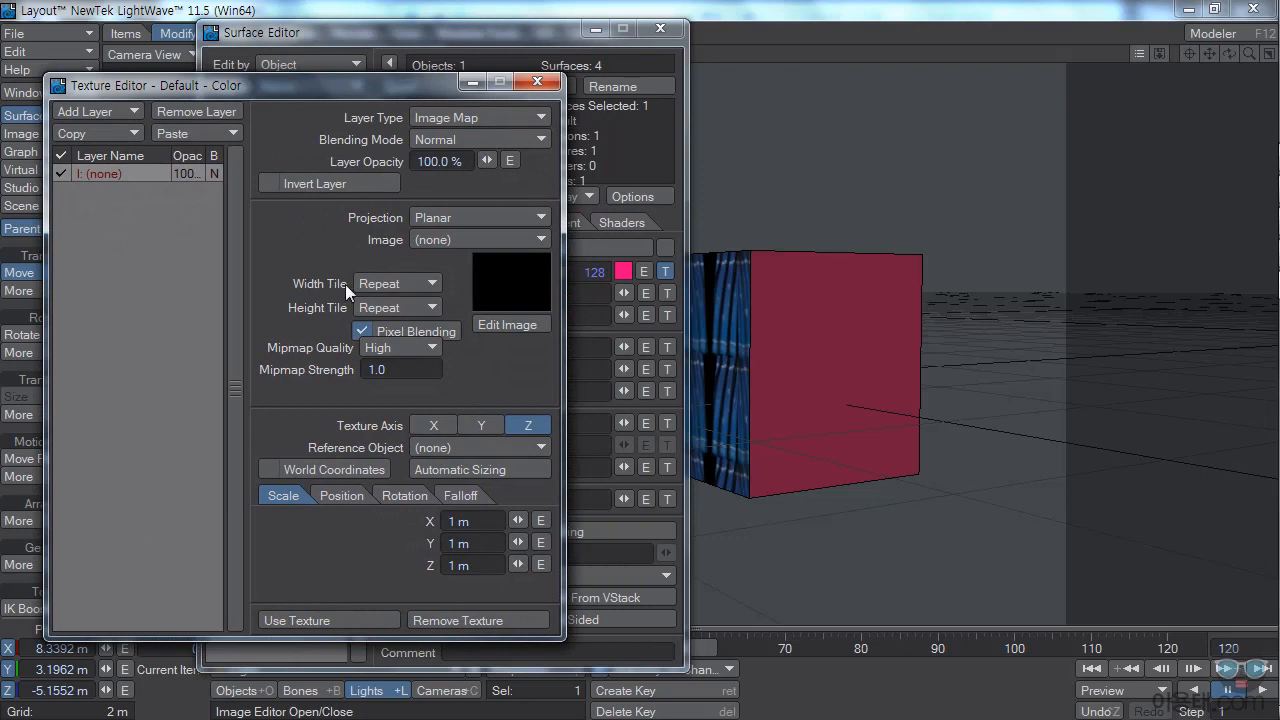
left_click(393, 284)
left_click(395, 264)
left_click(396, 310)
left_click(399, 293)
left_click_drag(425, 84, 402, 32)
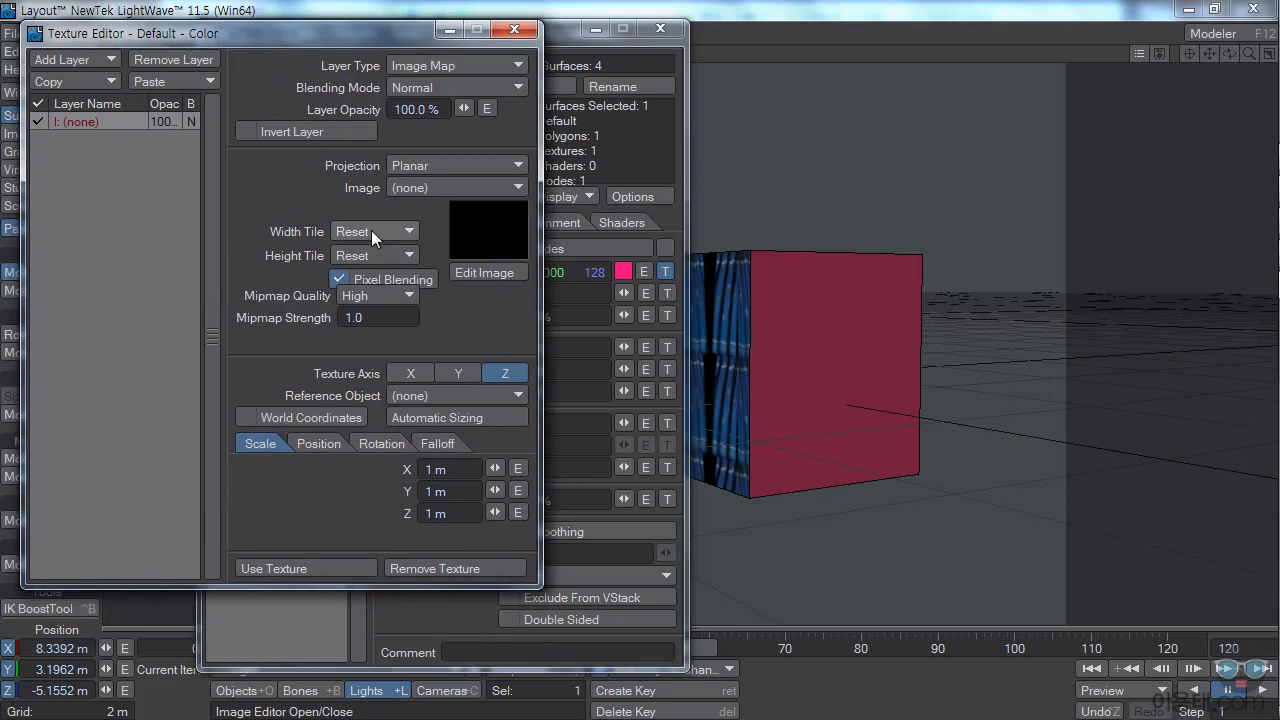
left_click(305, 569)
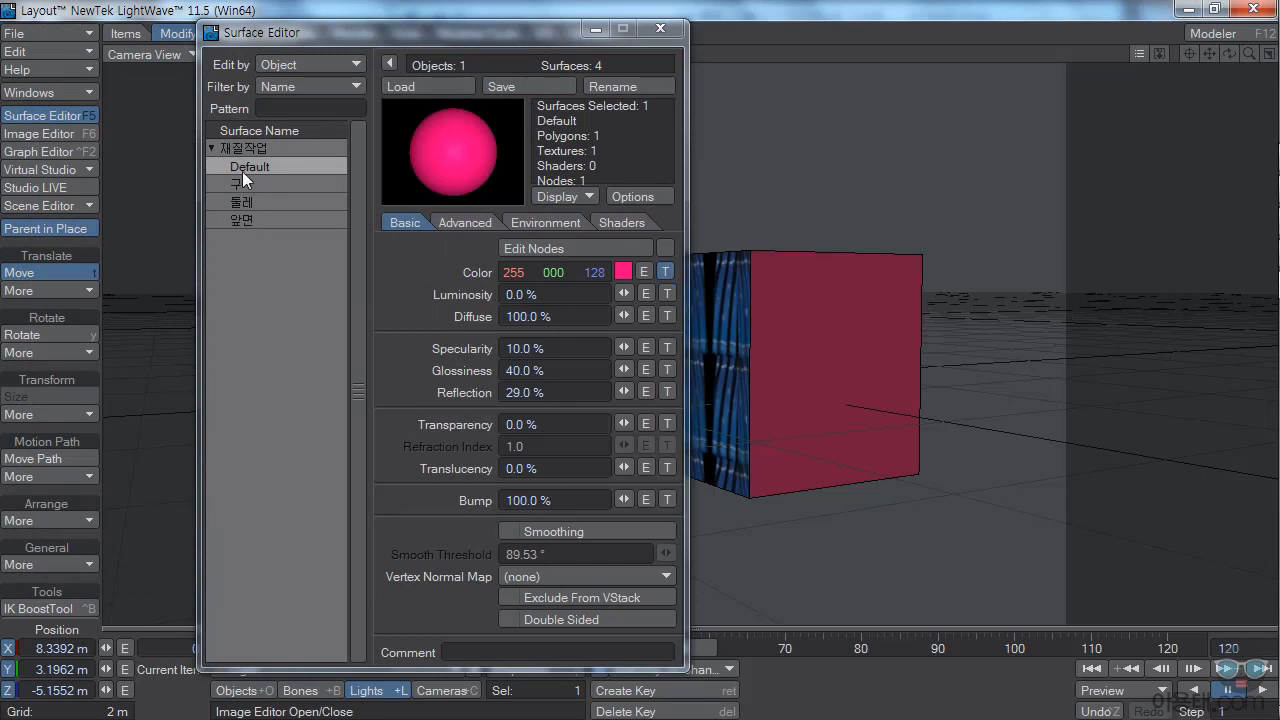
left_click(665, 271)
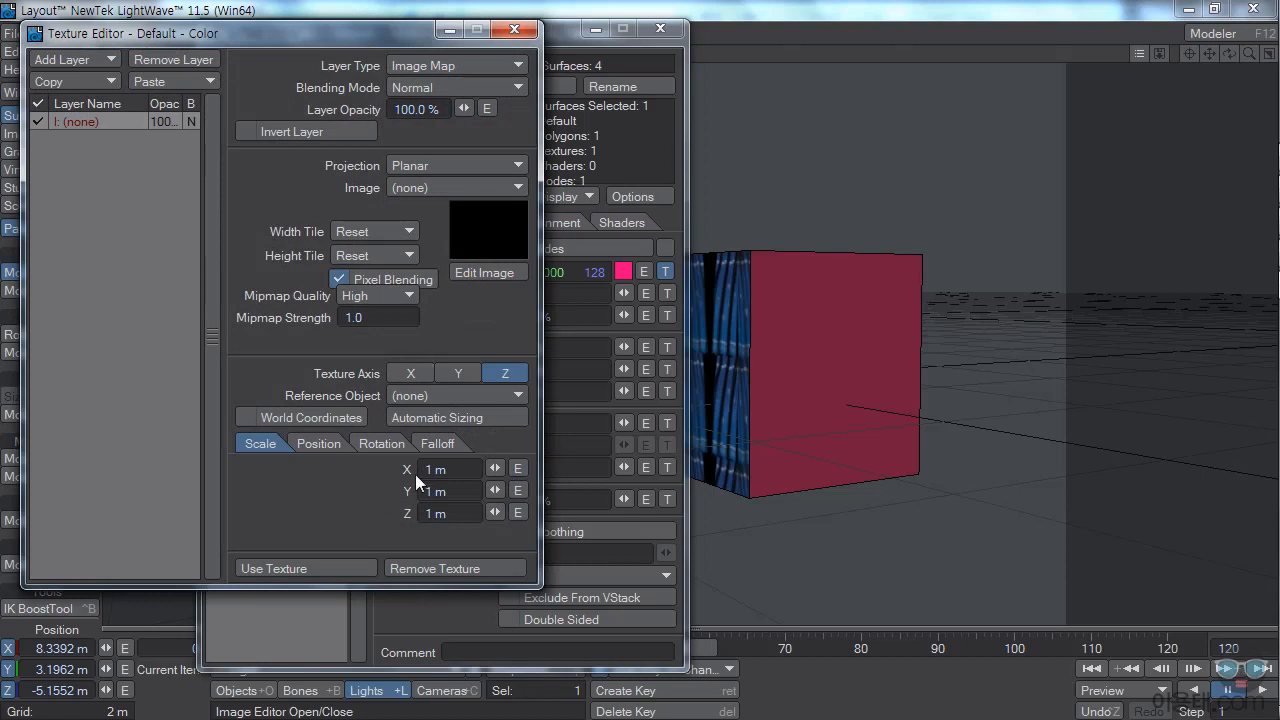
left_click(443, 565)
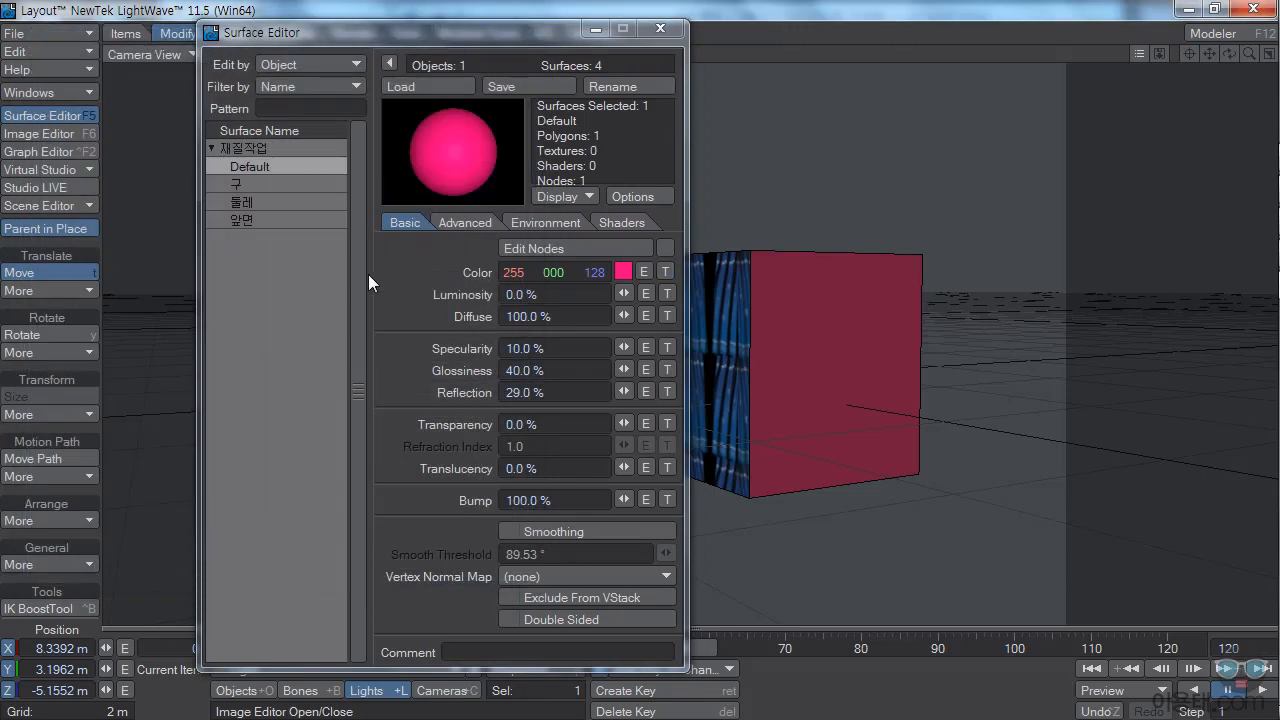
Set the width tile and height tile of the 앞면 surface's color texture to Reset
left_click(242, 217)
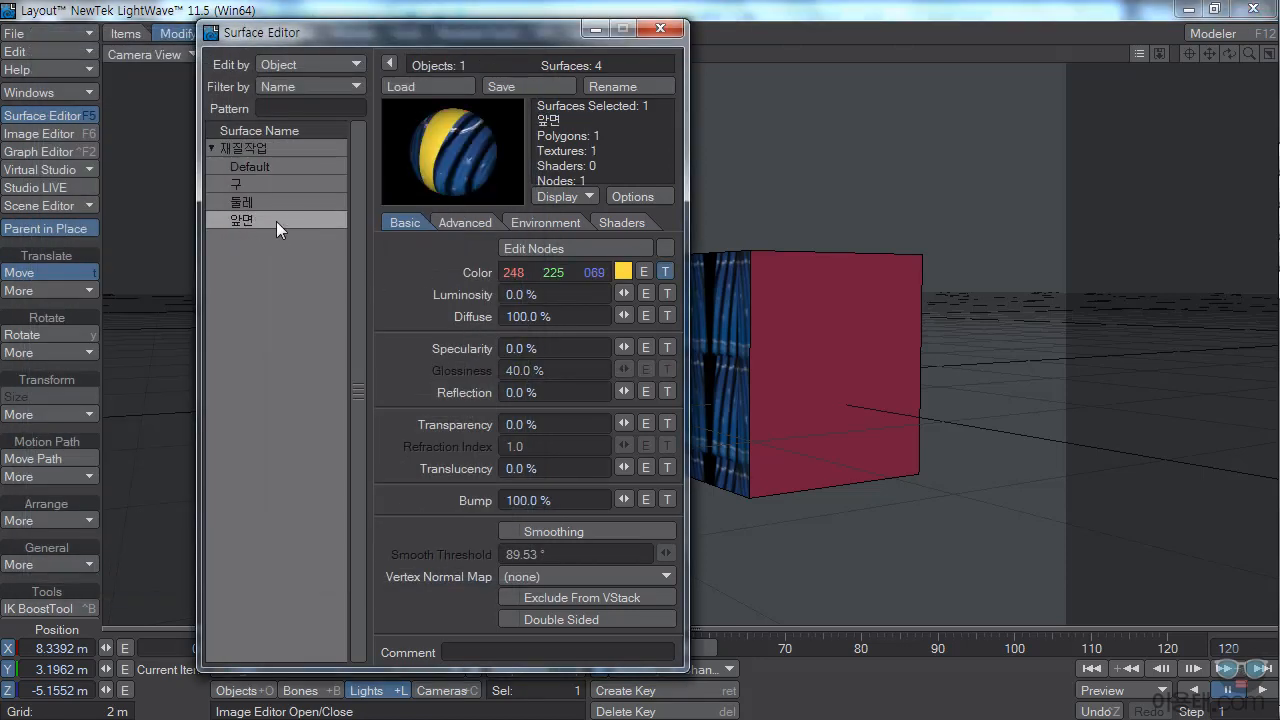
left_click(665, 271)
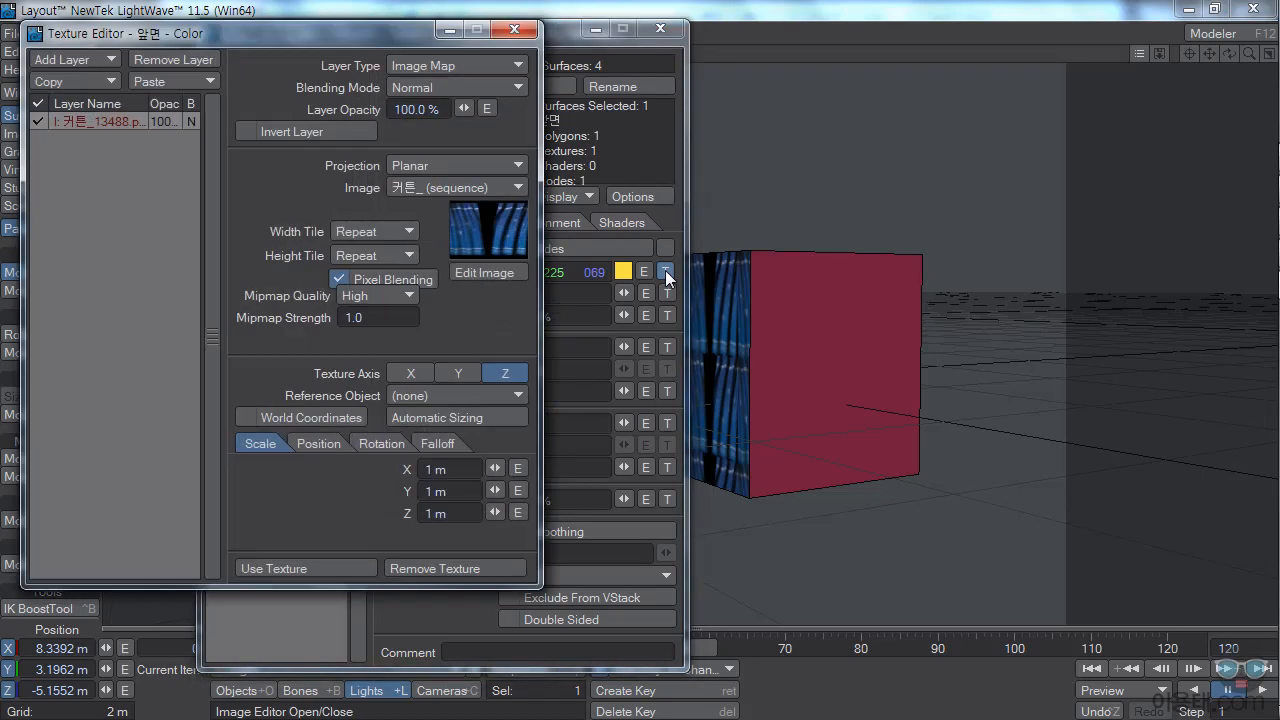
left_click(375, 229)
left_click(366, 213)
left_click(378, 254)
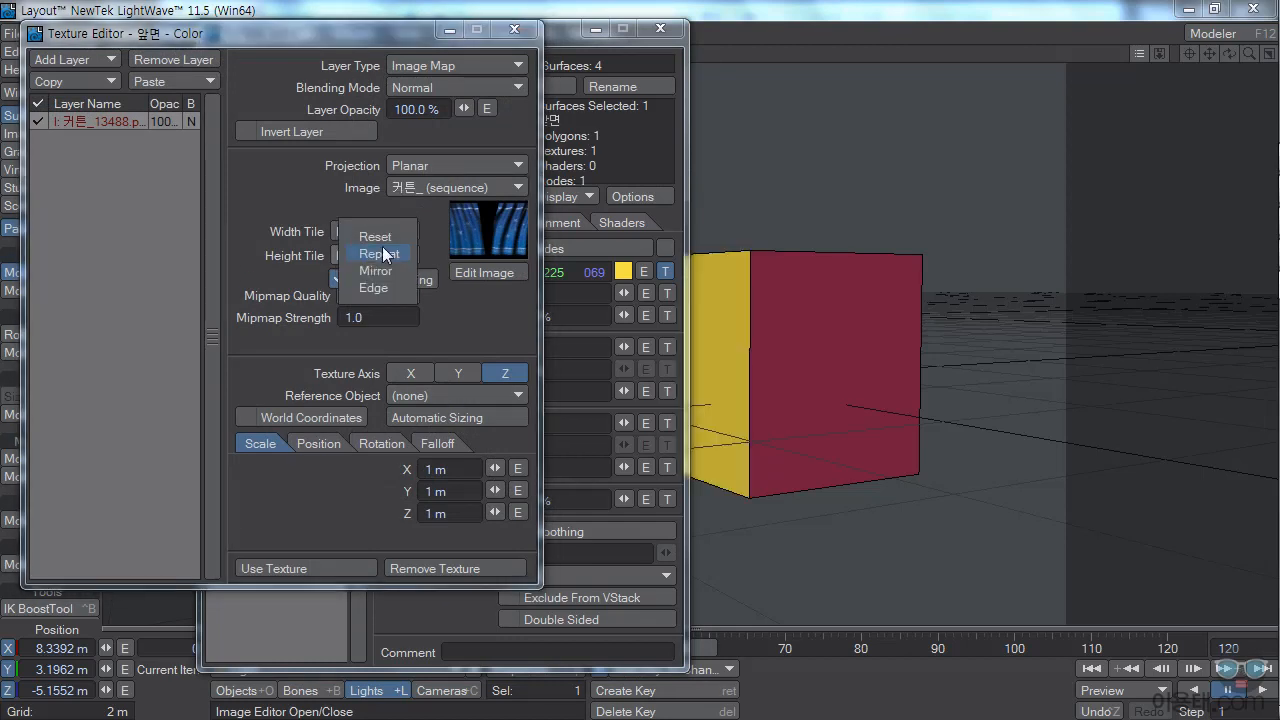
left_click(386, 238)
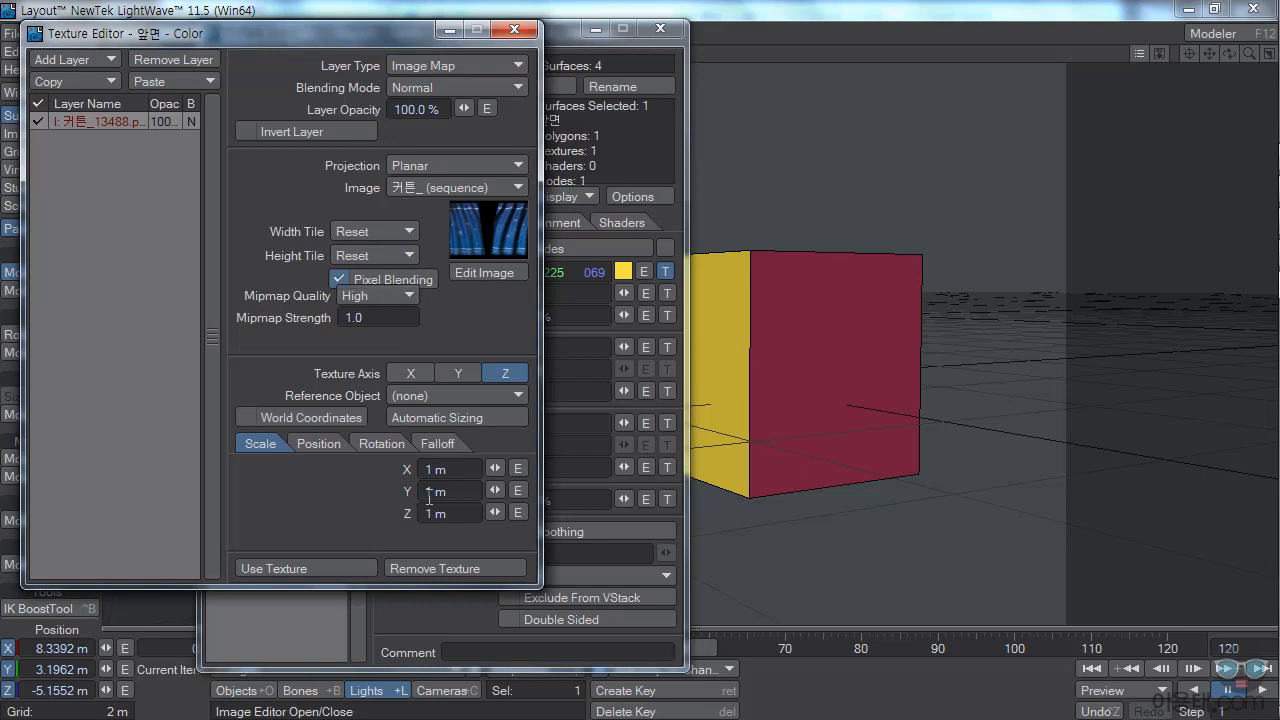
Scale the 앞면 texture to X 5.26 m and Y 2.03 m, and position it at X 140 mm, Y 365 mm, Z 105 mm
left_click_drag(494, 467, 512, 490)
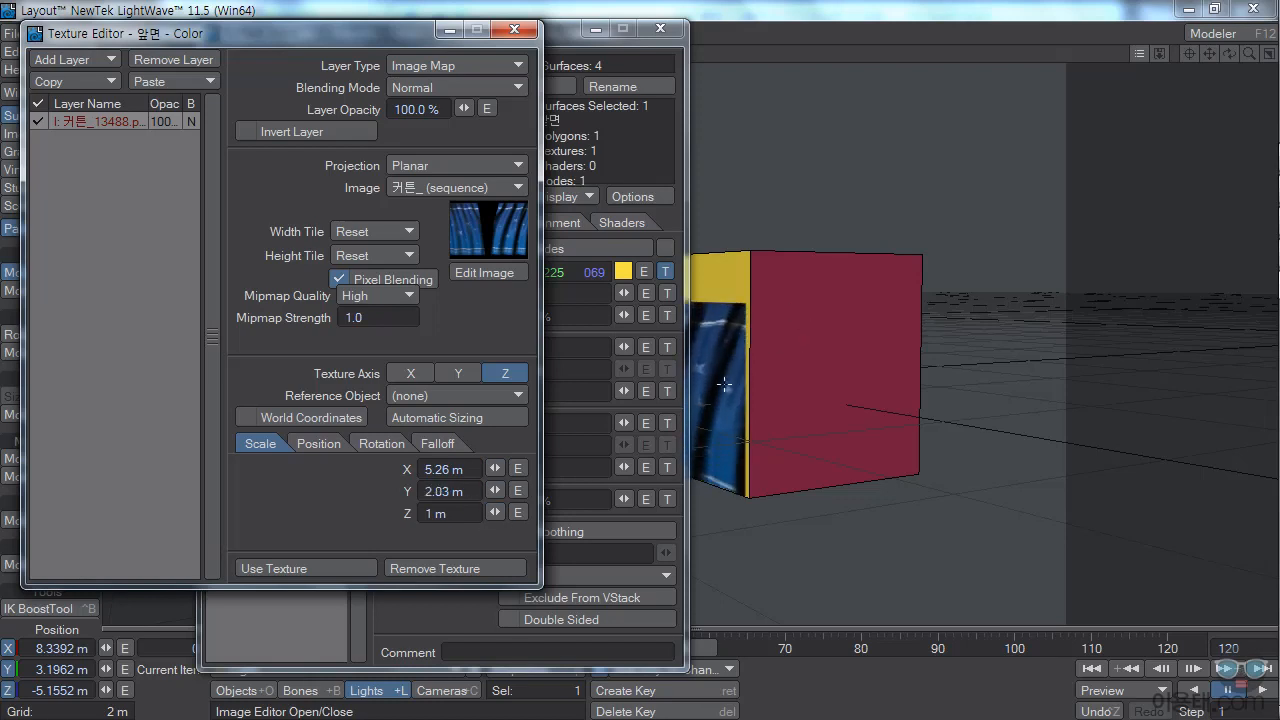
mouse_move(494, 512)
left_mouse_down()
mouse_move(510, 512)
mouse_move(494, 513)
left_mouse_up()
left_click(318, 443)
left_click_drag(485, 466, 488, 512)
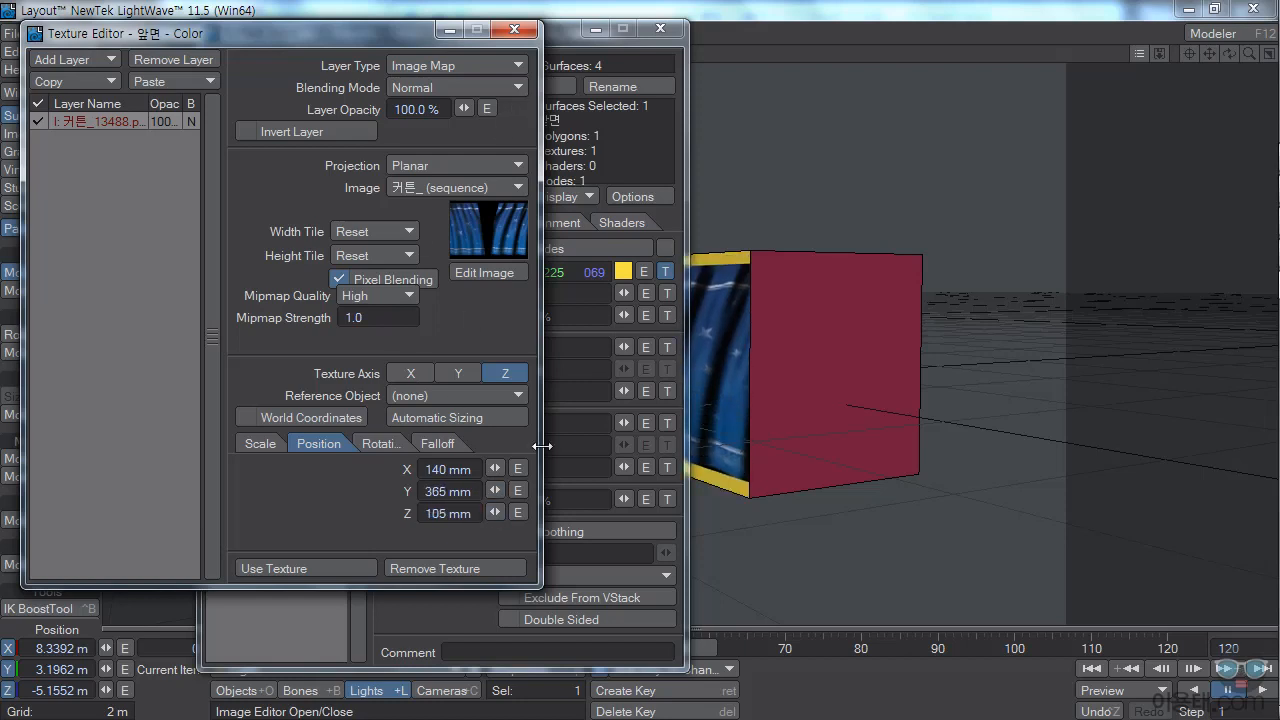
left_click(515, 29)
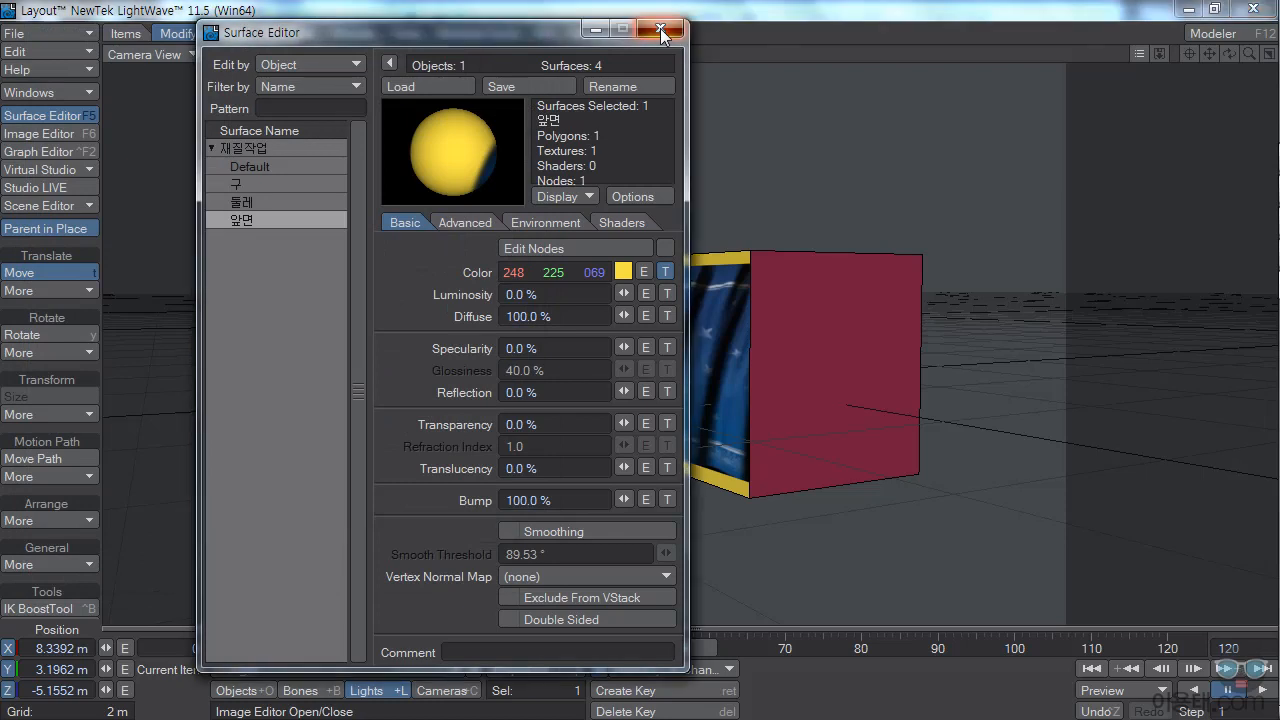
left_click(661, 31)
Return the timeline to frame 0 and render the current frame, closing the rendered image after viewing it
left_click_drag(677, 648, 246, 648)
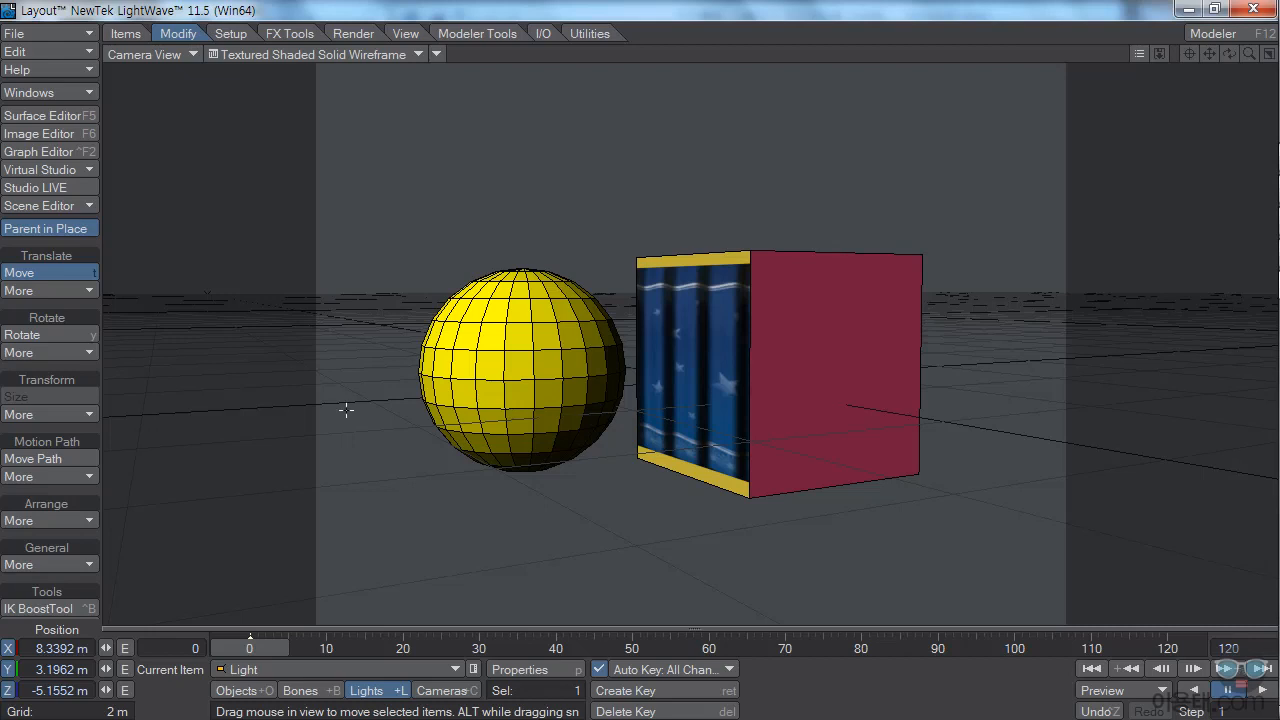
left_click(358, 34)
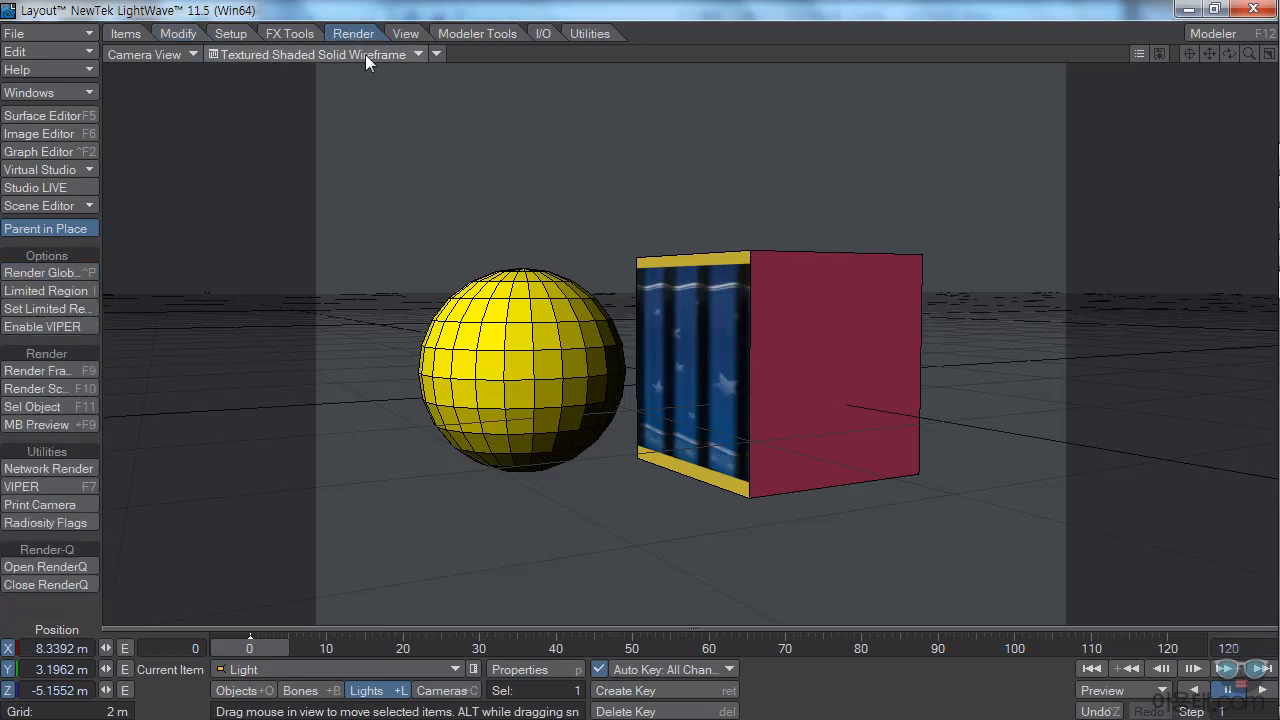
left_click(70, 371)
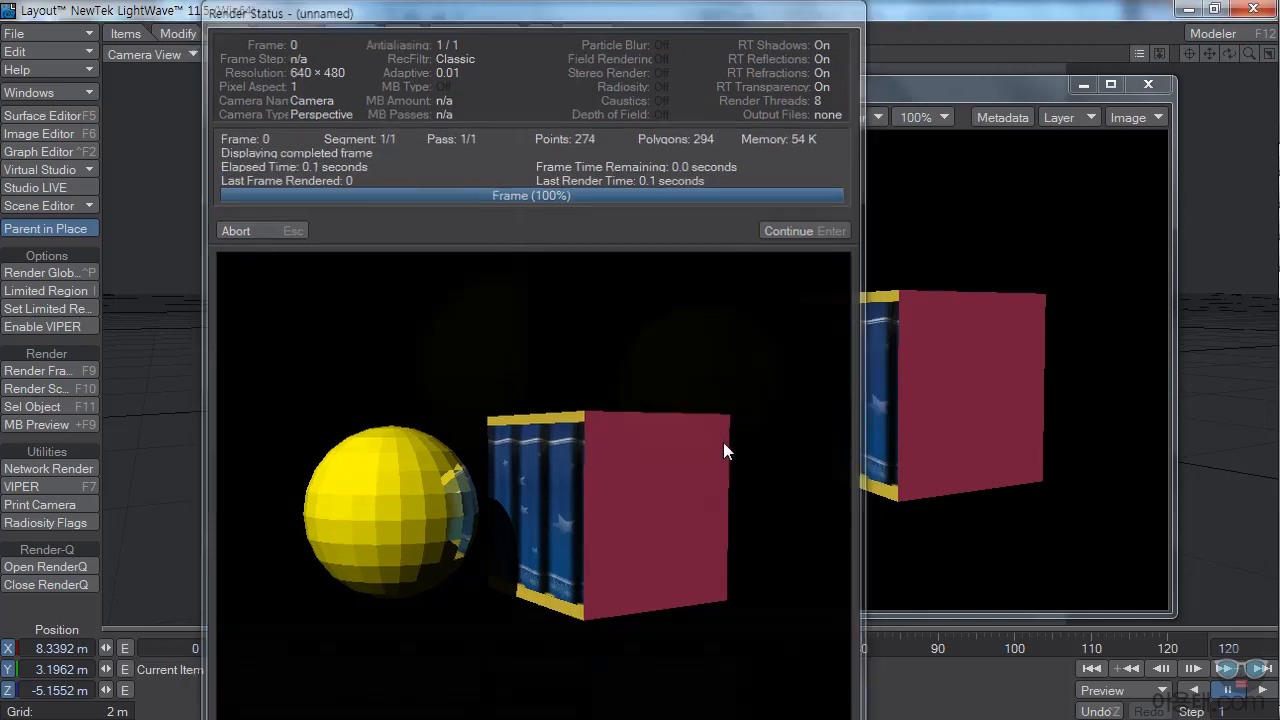
key("Return")
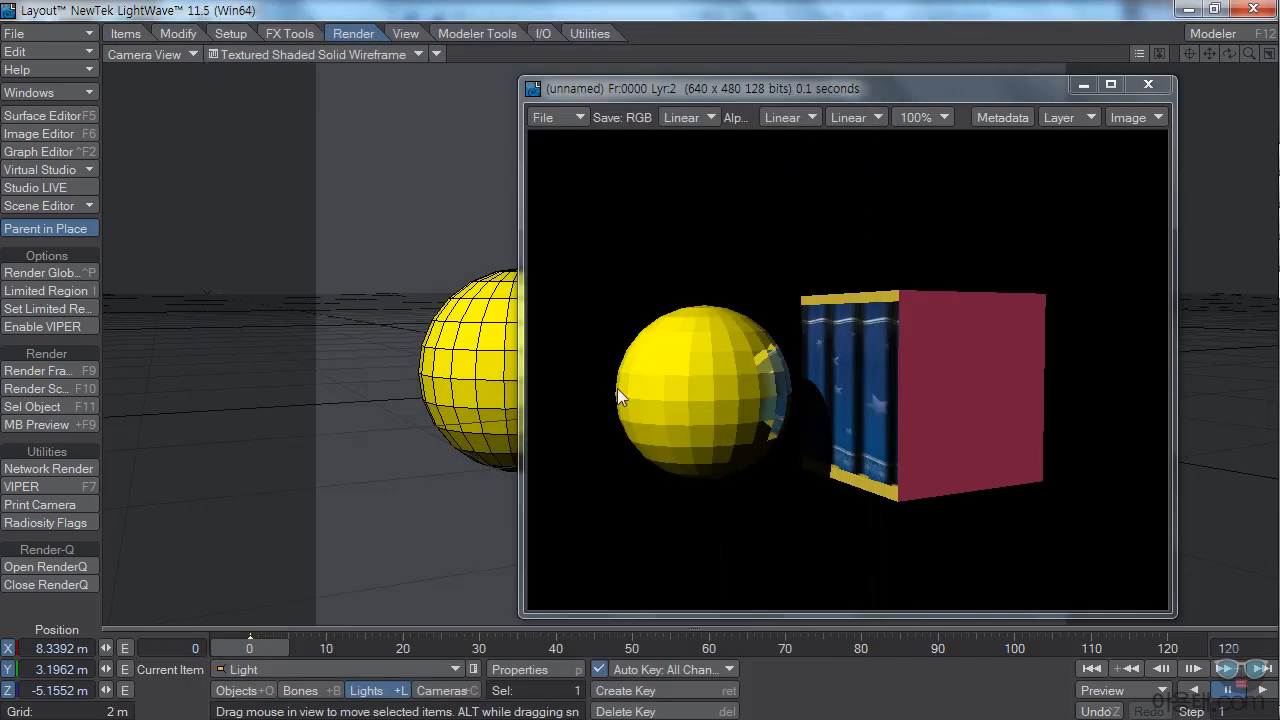
left_click(1148, 86)
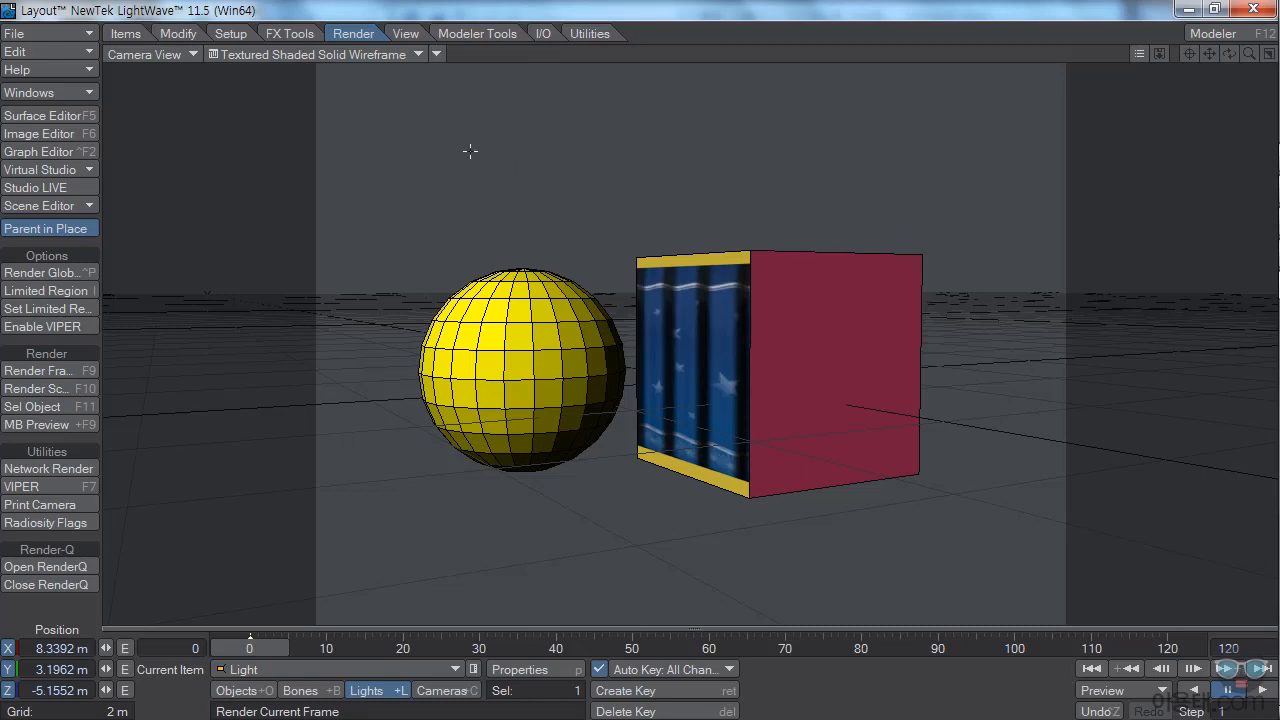
Switch the viewport's shading mode to VPR
left_click(420, 58)
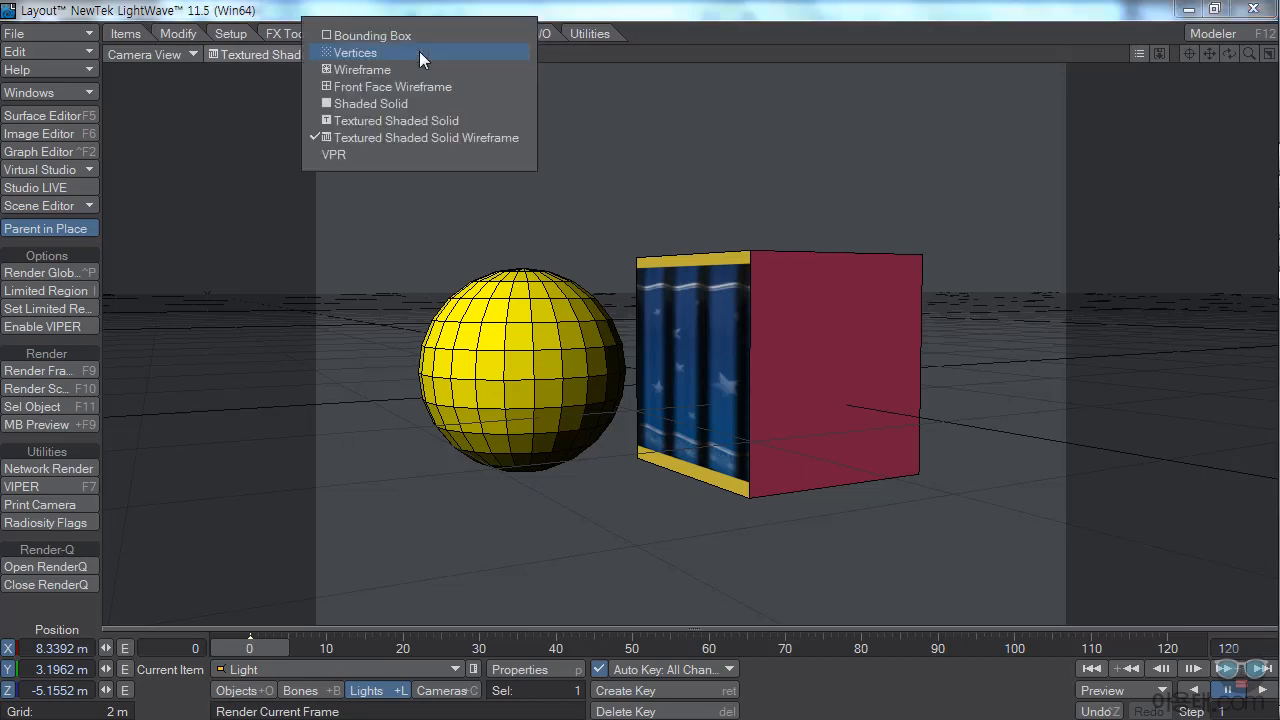
left_click(338, 156)
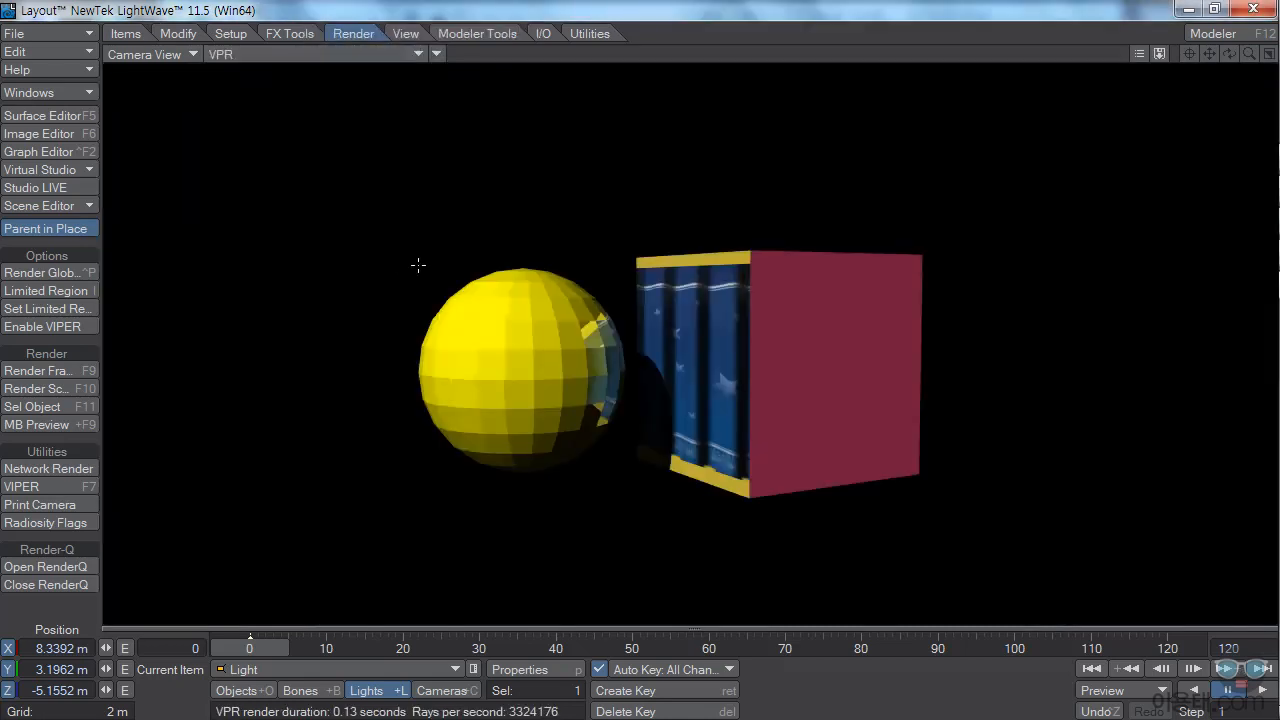